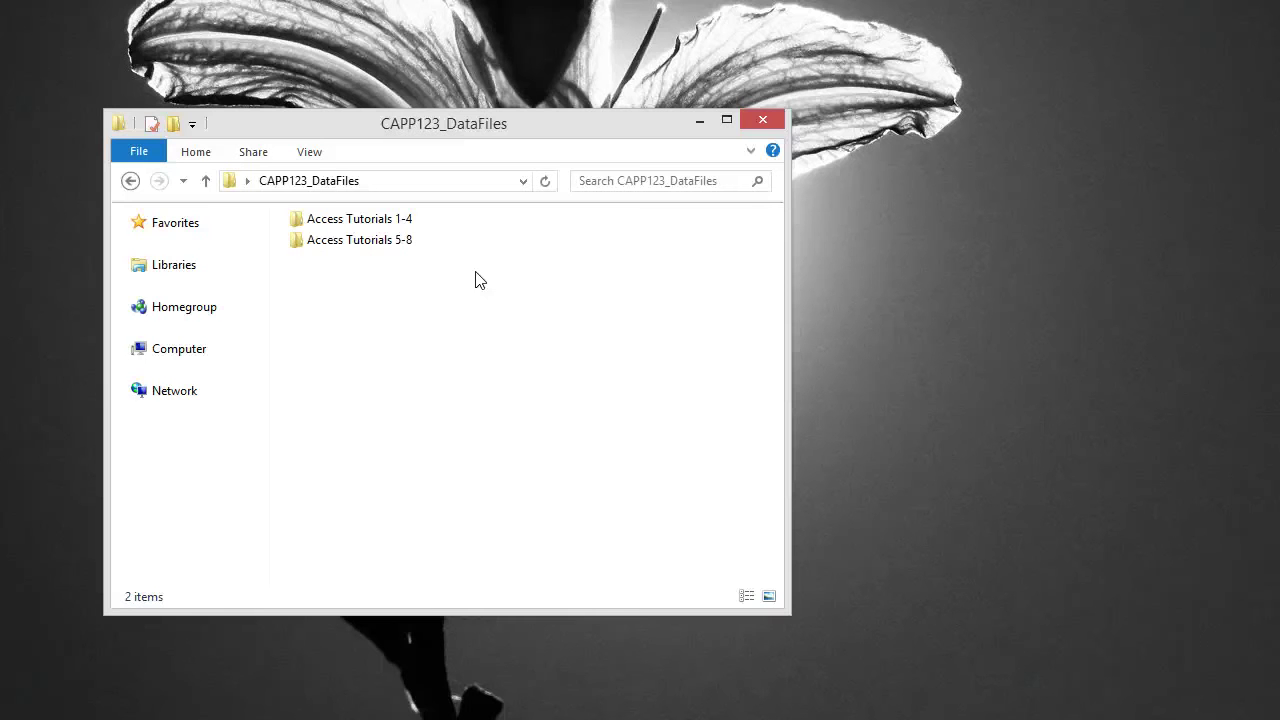
- Open the Panorama Access database from the Tutorial folder inside Access Tutorials 5-8 > Access2
{"action": "left_click", "coordinate": [457, 278]}
{"action": "double_click", "coordinate": [389, 244]}
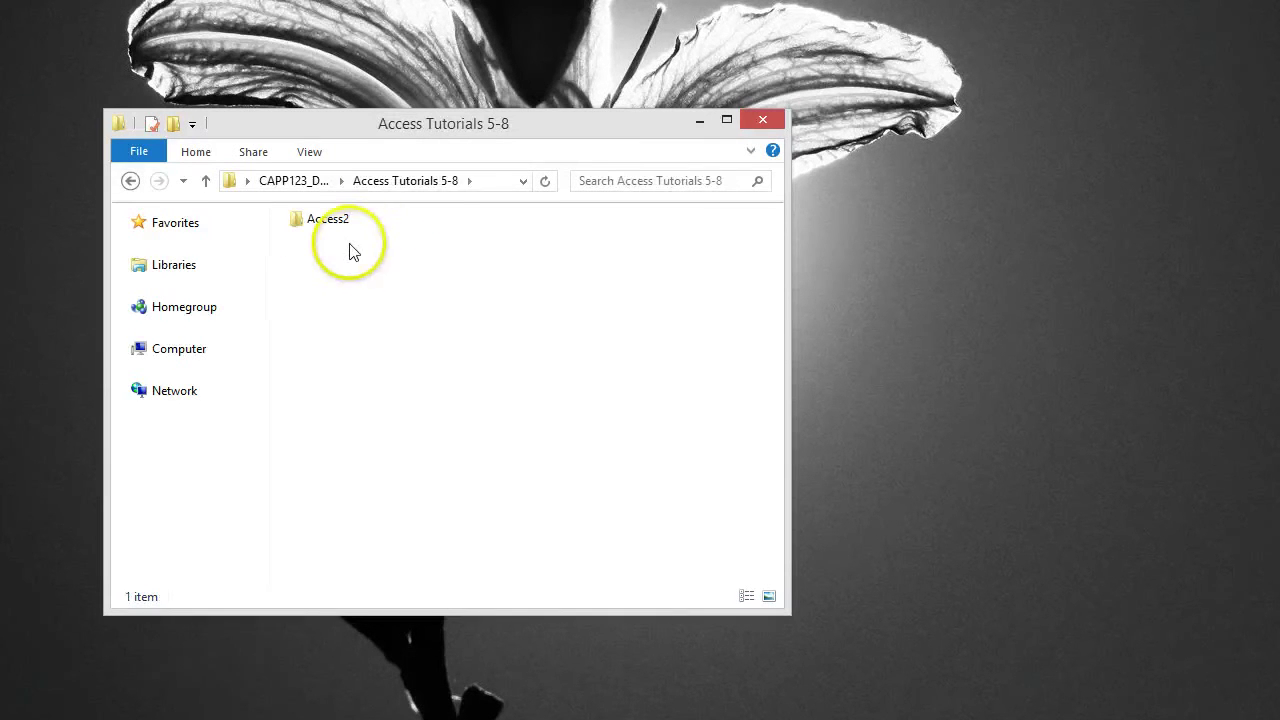
{"action": "double_click", "coordinate": [328, 220]}
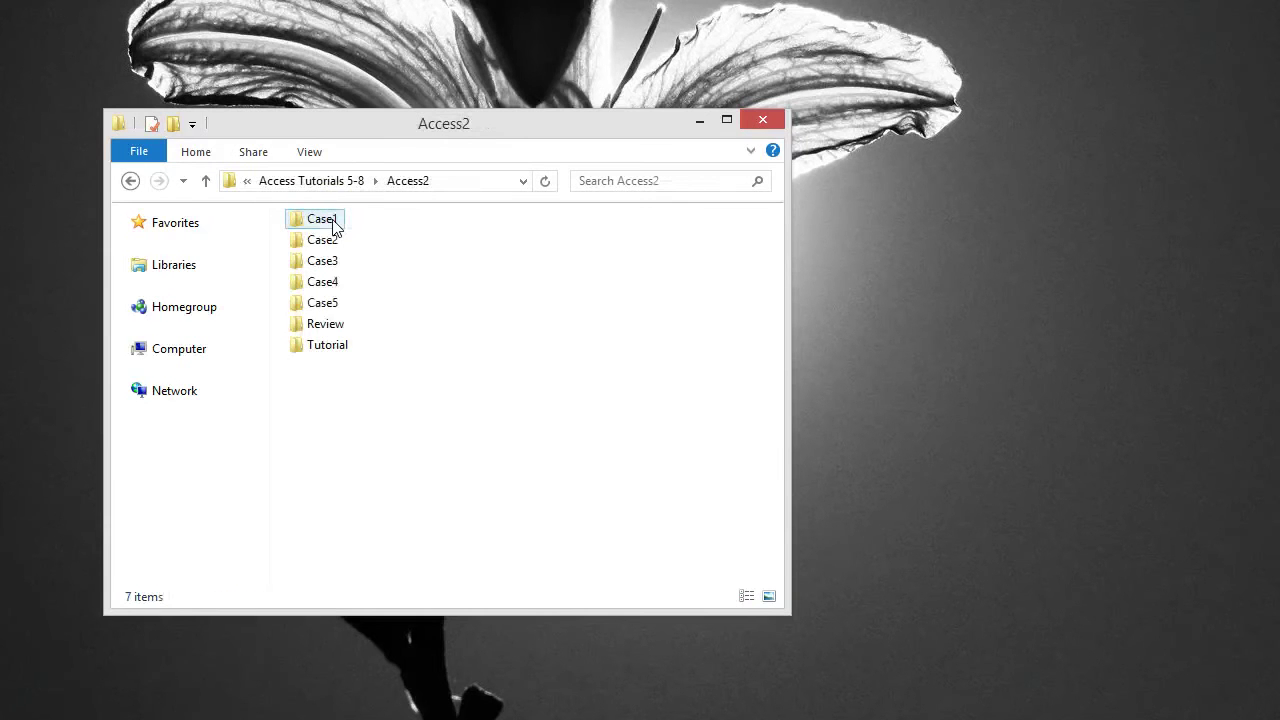
{"action": "double_click", "coordinate": [327, 348]}
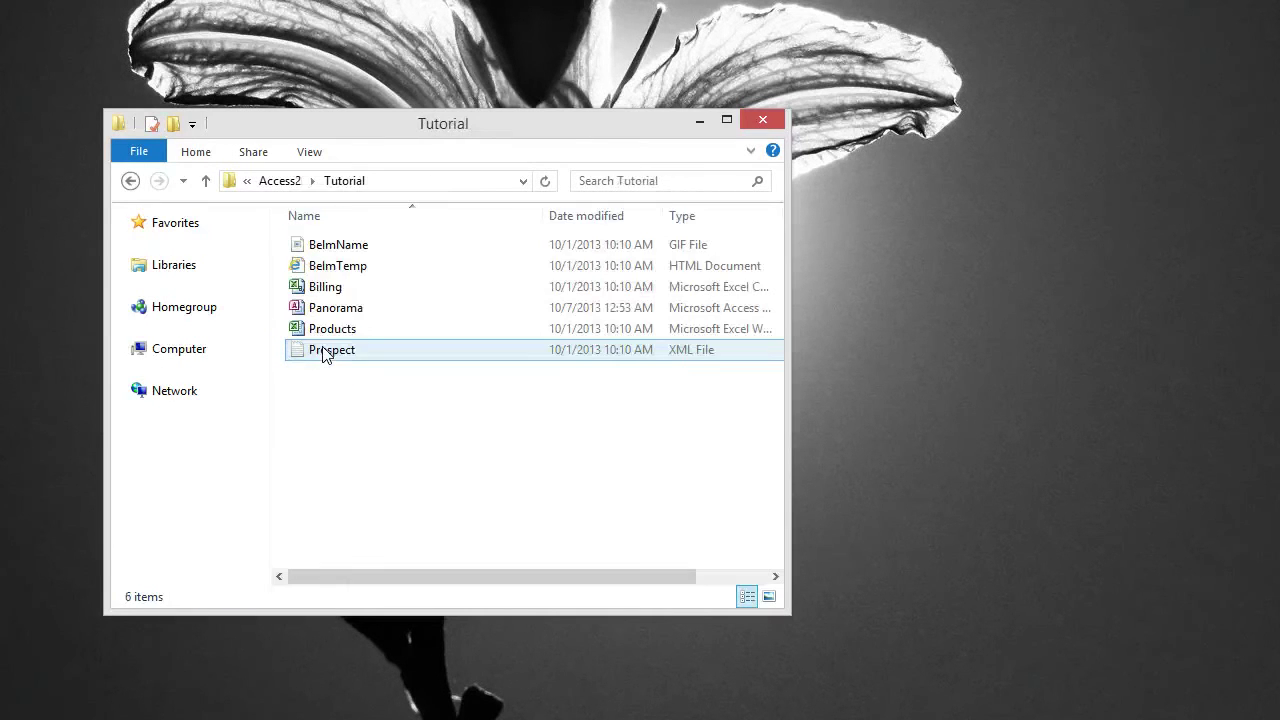
{"action": "double_click", "coordinate": [343, 310]}
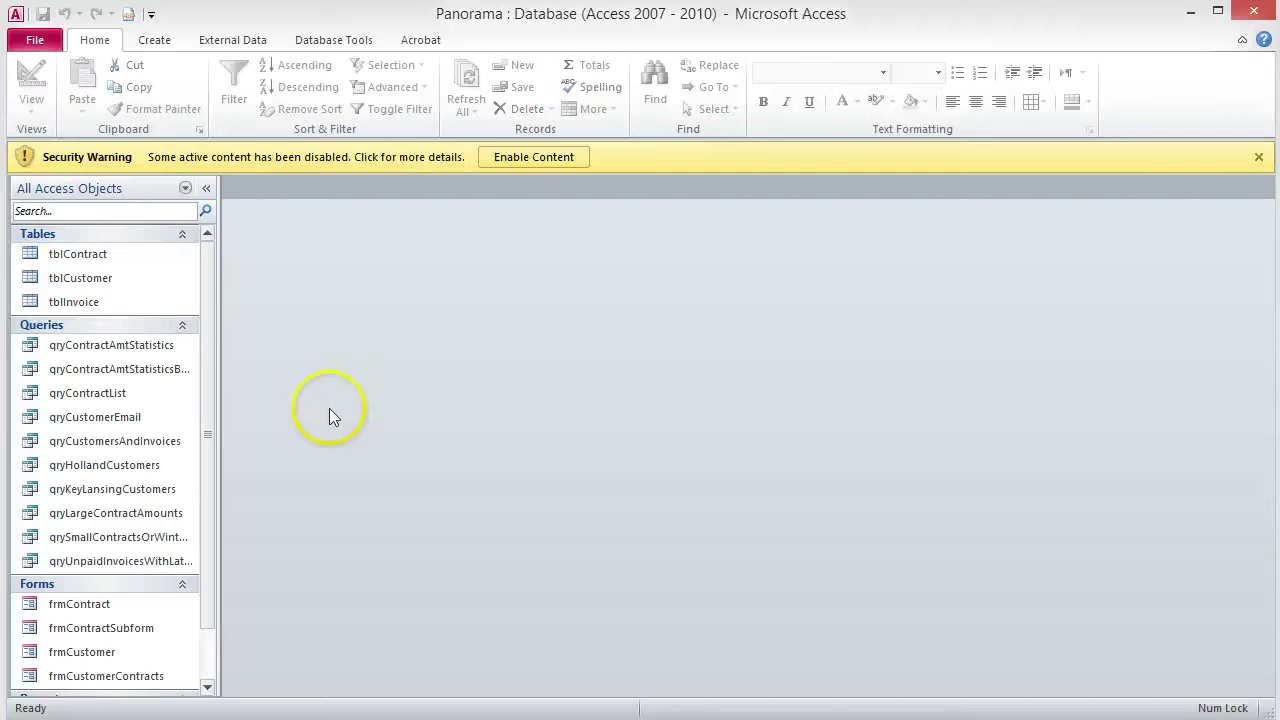
- Save a copy of the database in the Access folder, named Panorama_T5_ followed by the student's last name
{"action": "left_click", "coordinate": [37, 42]}
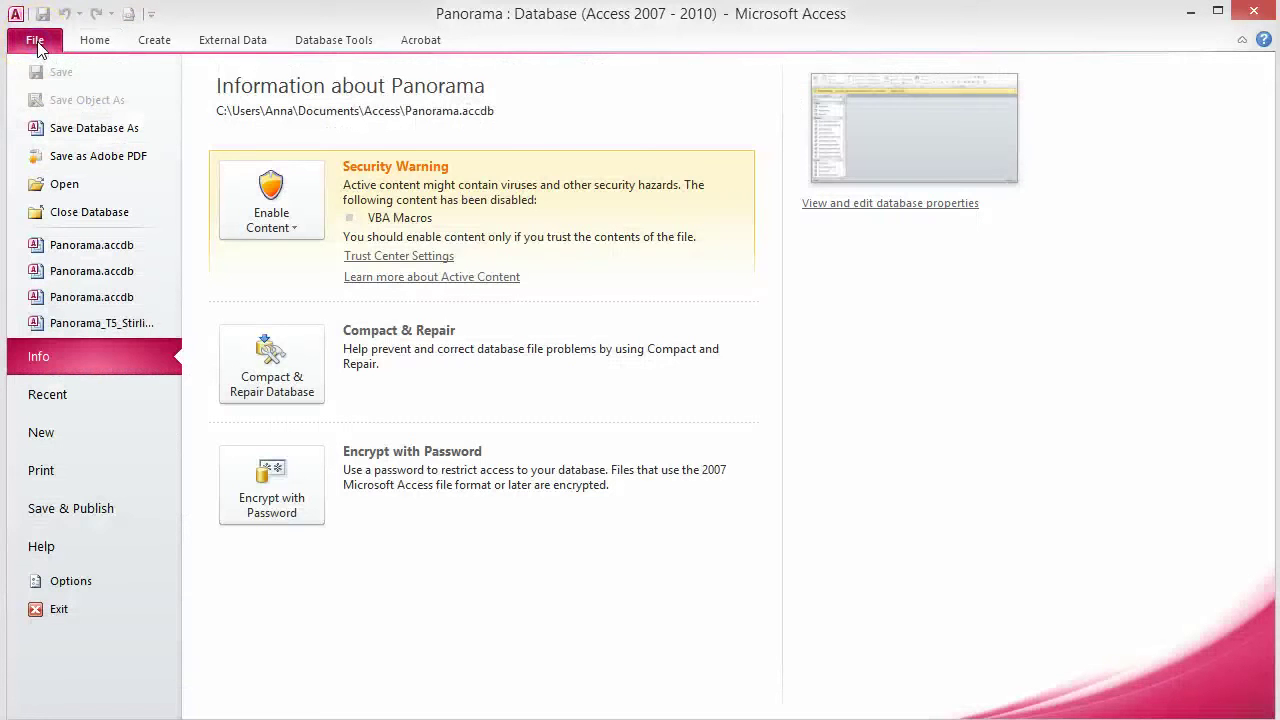
{"action": "left_click", "coordinate": [80, 135]}
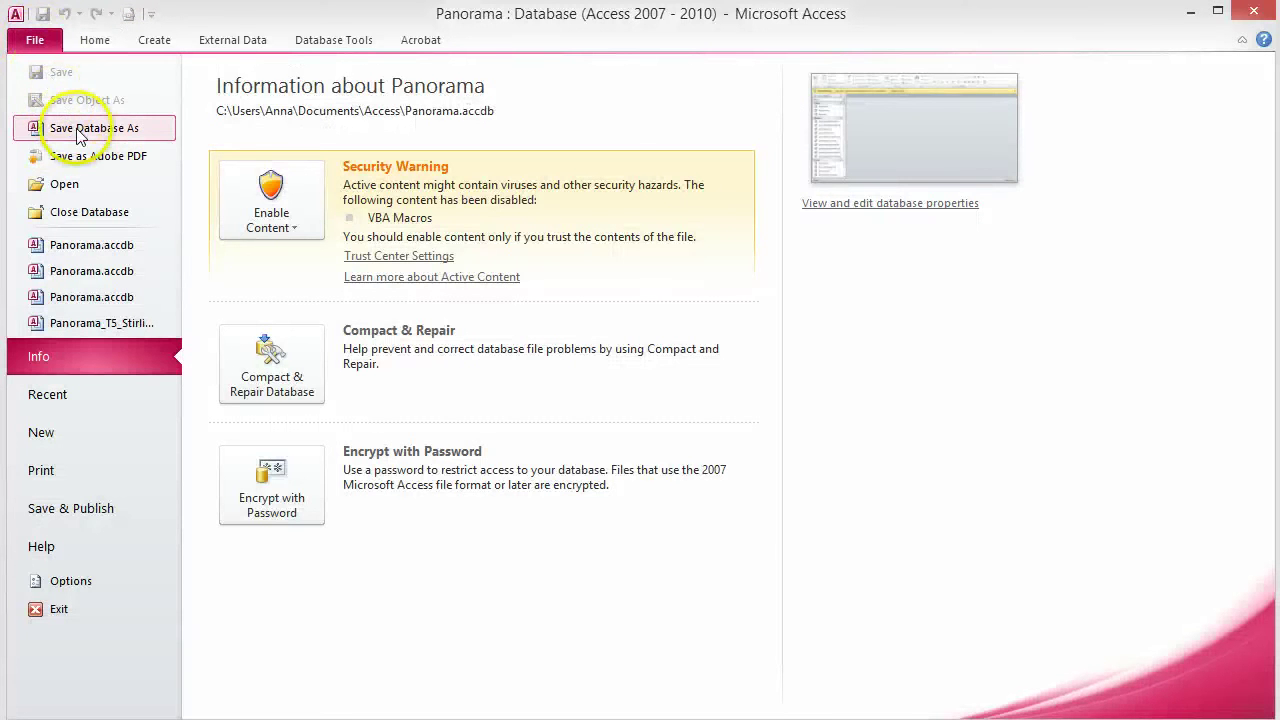
{"action": "left_click", "coordinate": [220, 430]}
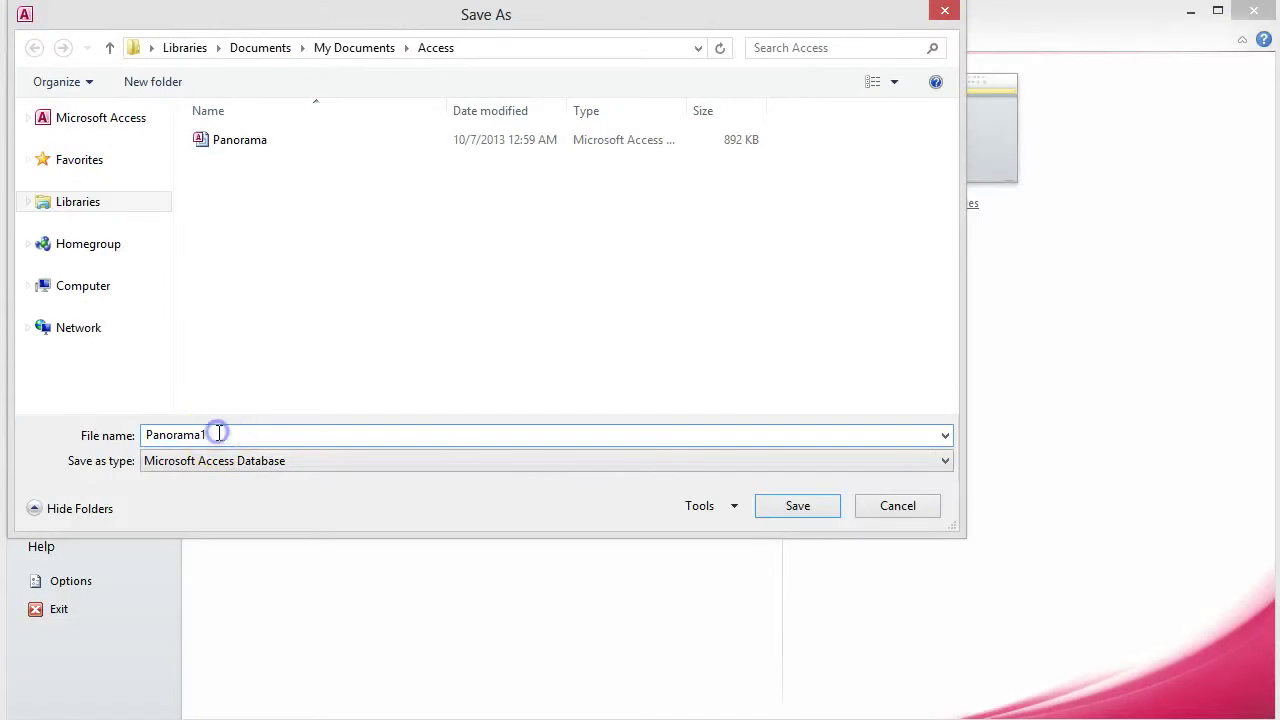
{"action": "key", "text": "BackSpace"}
{"action": "type", "text": "_T5_Stirling"}
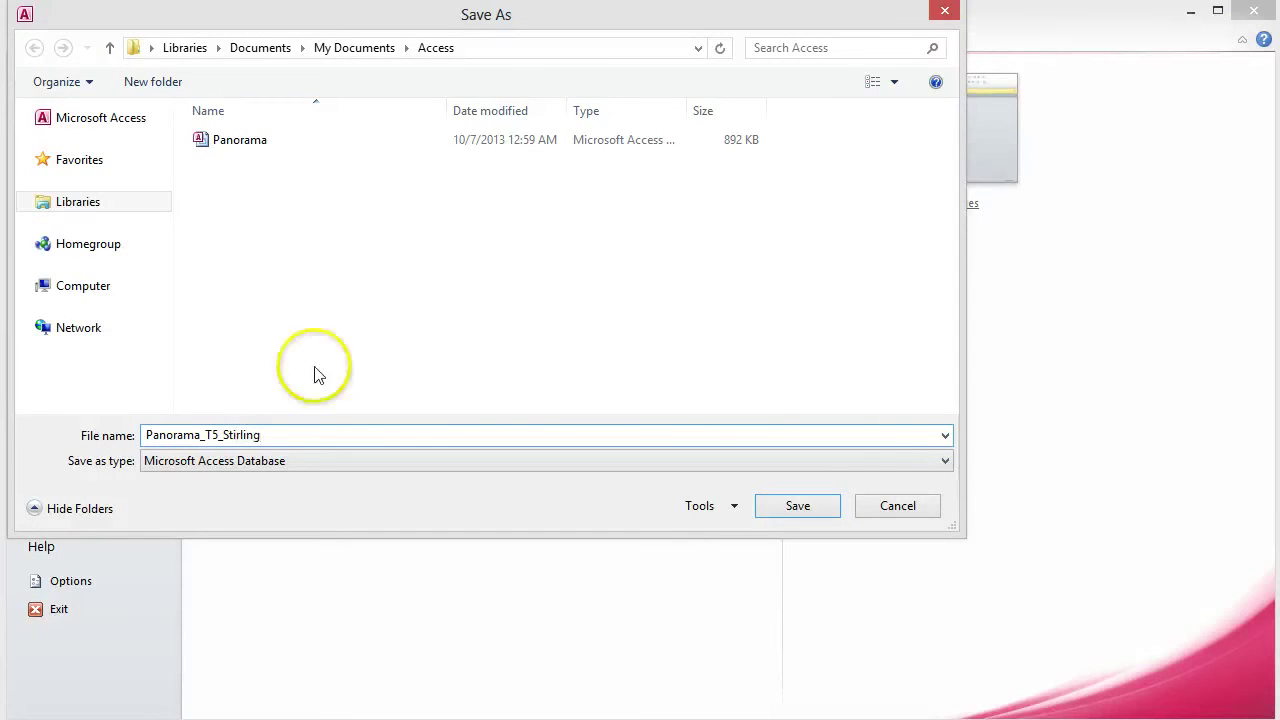
{"action": "left_click", "coordinate": [824, 507]}
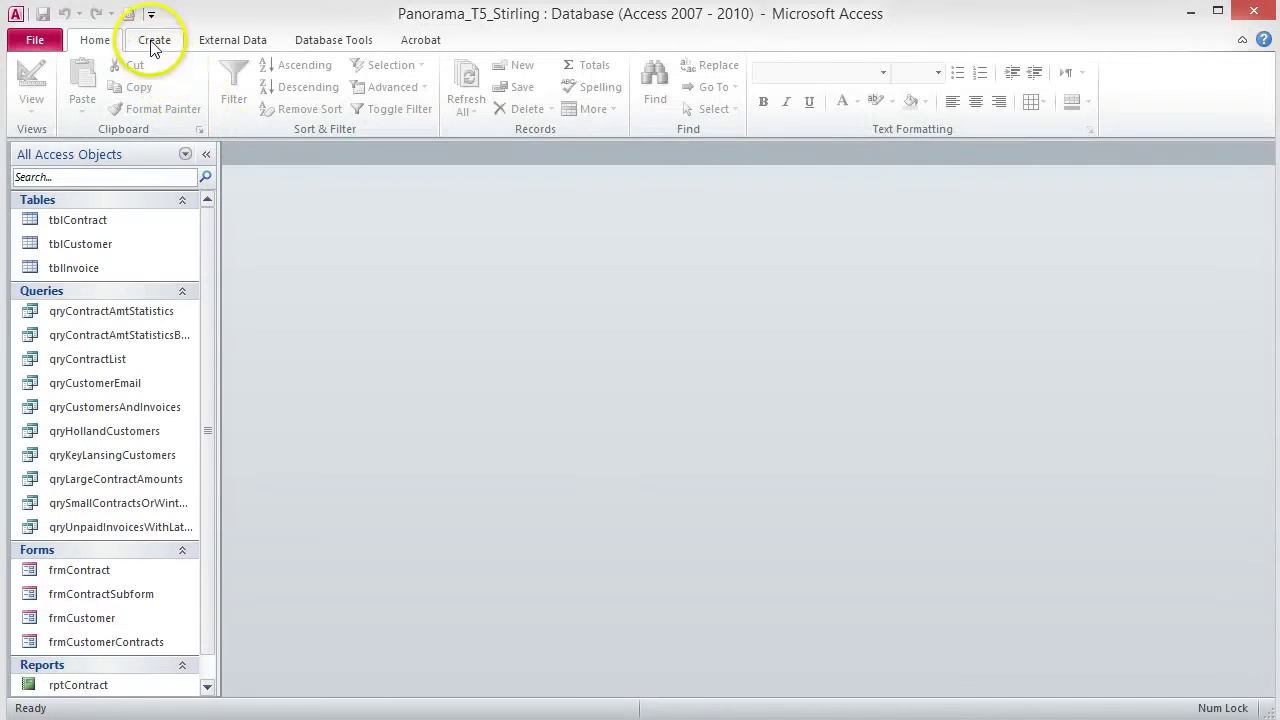
- Create a new query in design view and add the tblCustomer table to it
{"action": "left_click", "coordinate": [153, 45]}
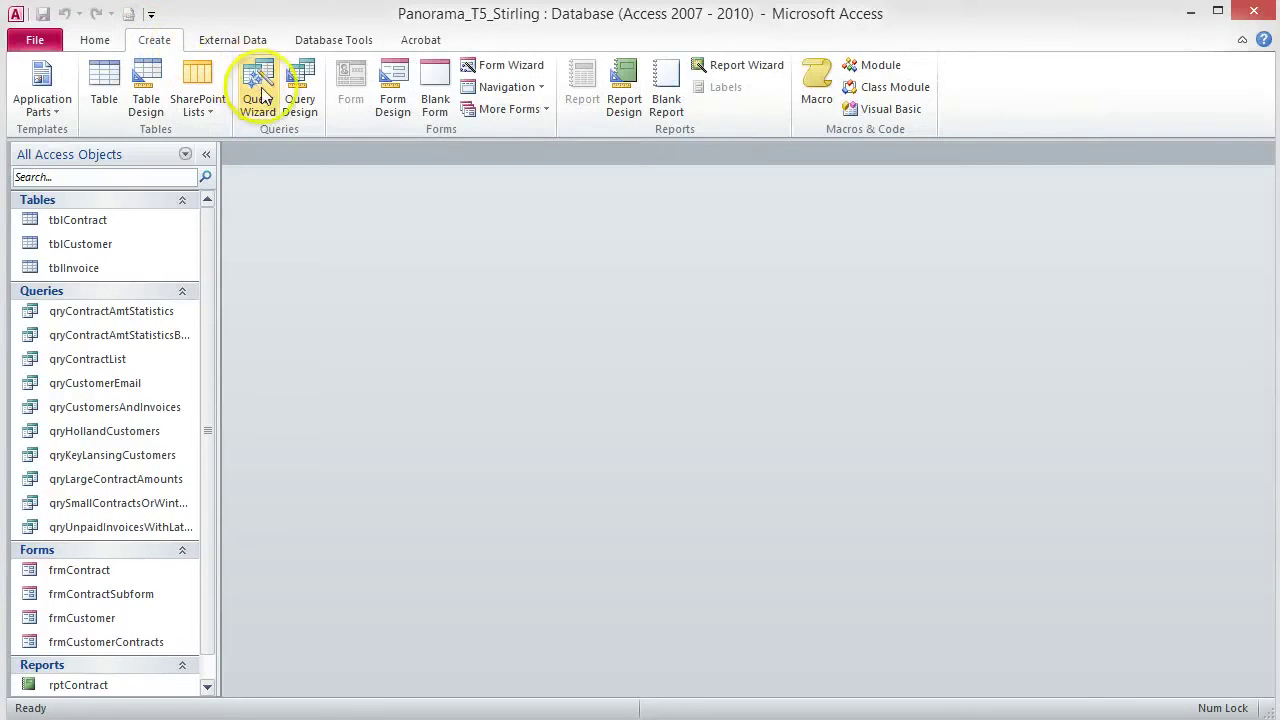
{"action": "left_click", "coordinate": [298, 107]}
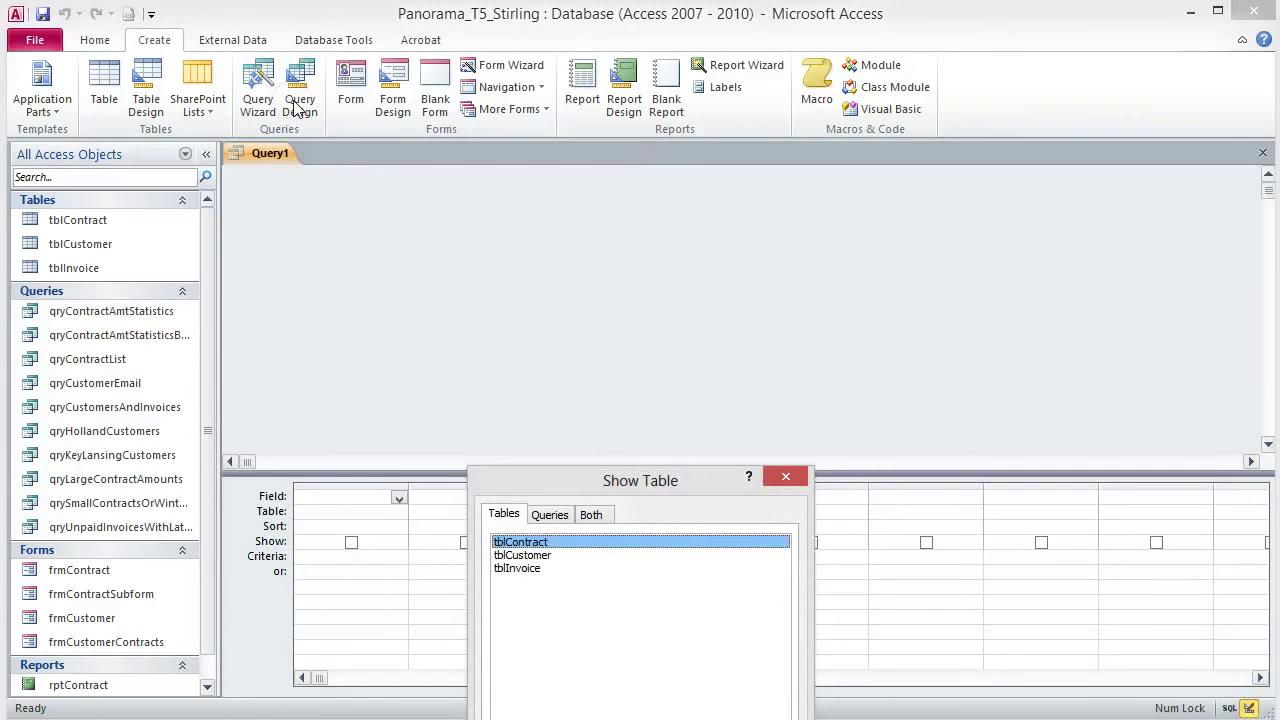
{"action": "left_click_drag", "start_coordinate": [667, 491], "coordinate": [645, 255]}
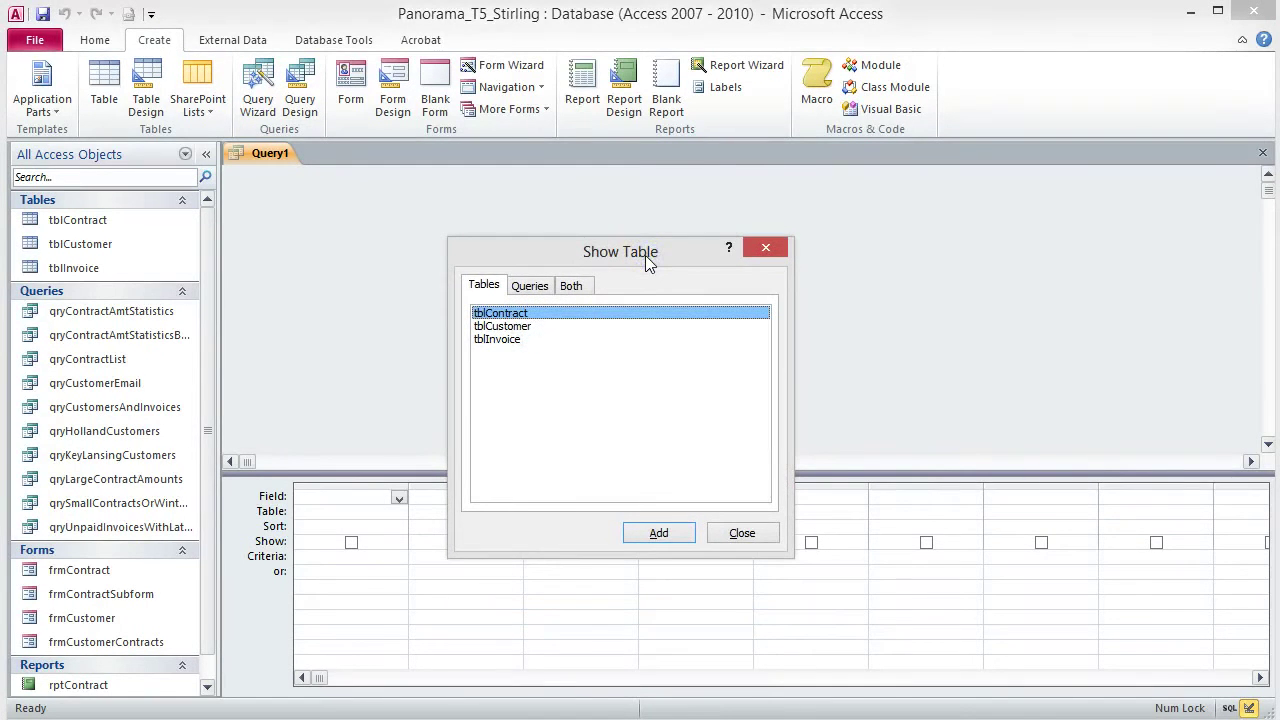
{"action": "left_click_drag", "start_coordinate": [651, 311], "coordinate": [518, 340]}
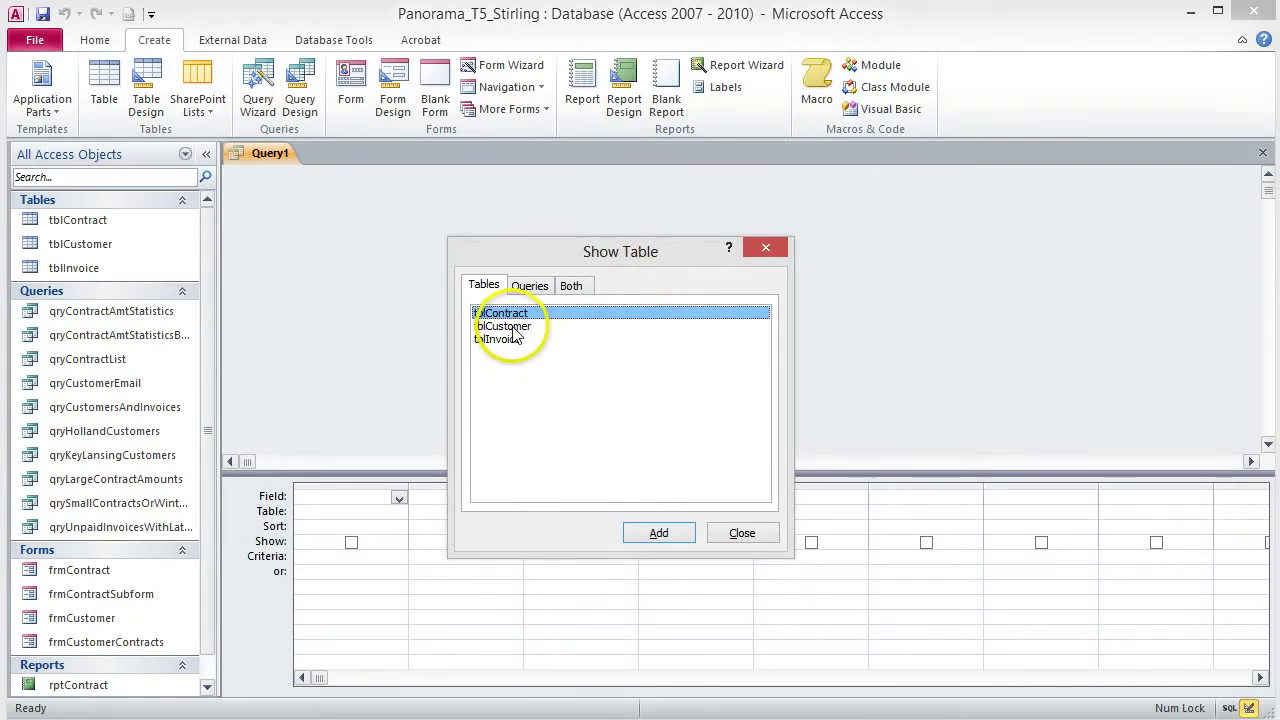
{"action": "left_click", "coordinate": [500, 326]}
{"action": "left_click", "coordinate": [659, 533]}
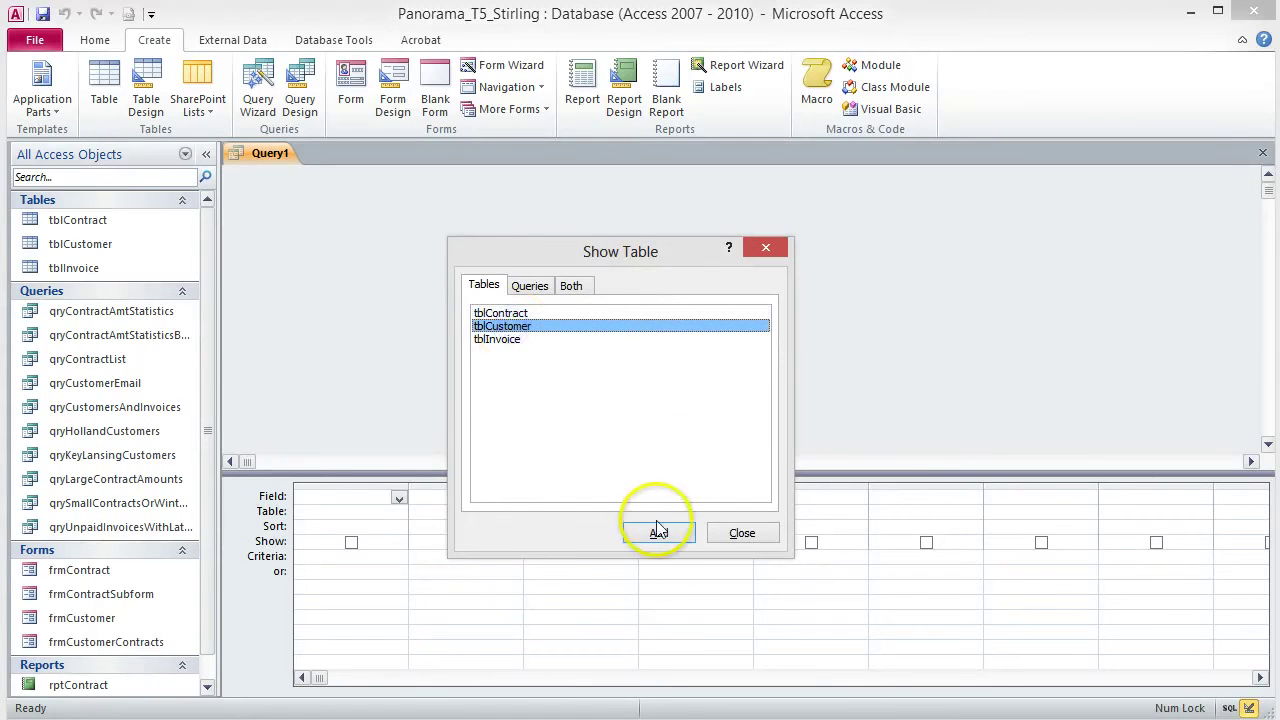
{"action": "left_click", "coordinate": [738, 534]}
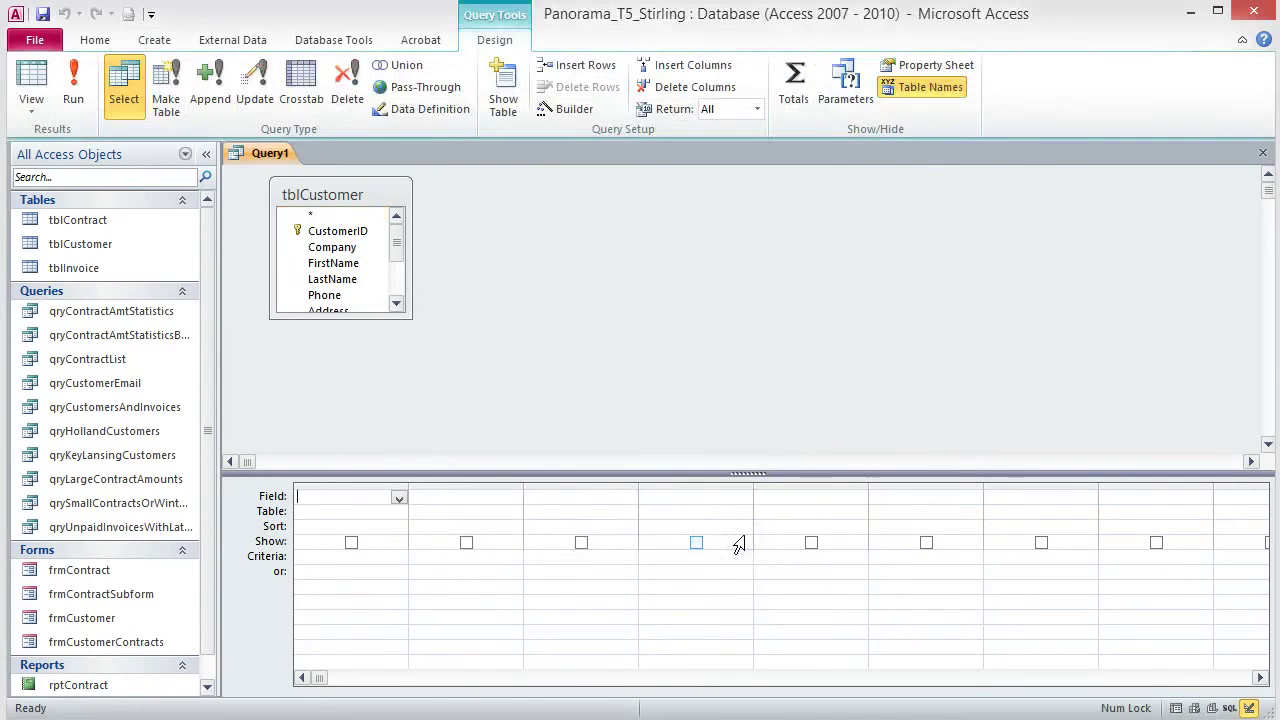
- Add all tblCustomer fields to the query design grid and set the Phone criterion to Like "616*"
{"action": "double_click", "coordinate": [349, 199]}
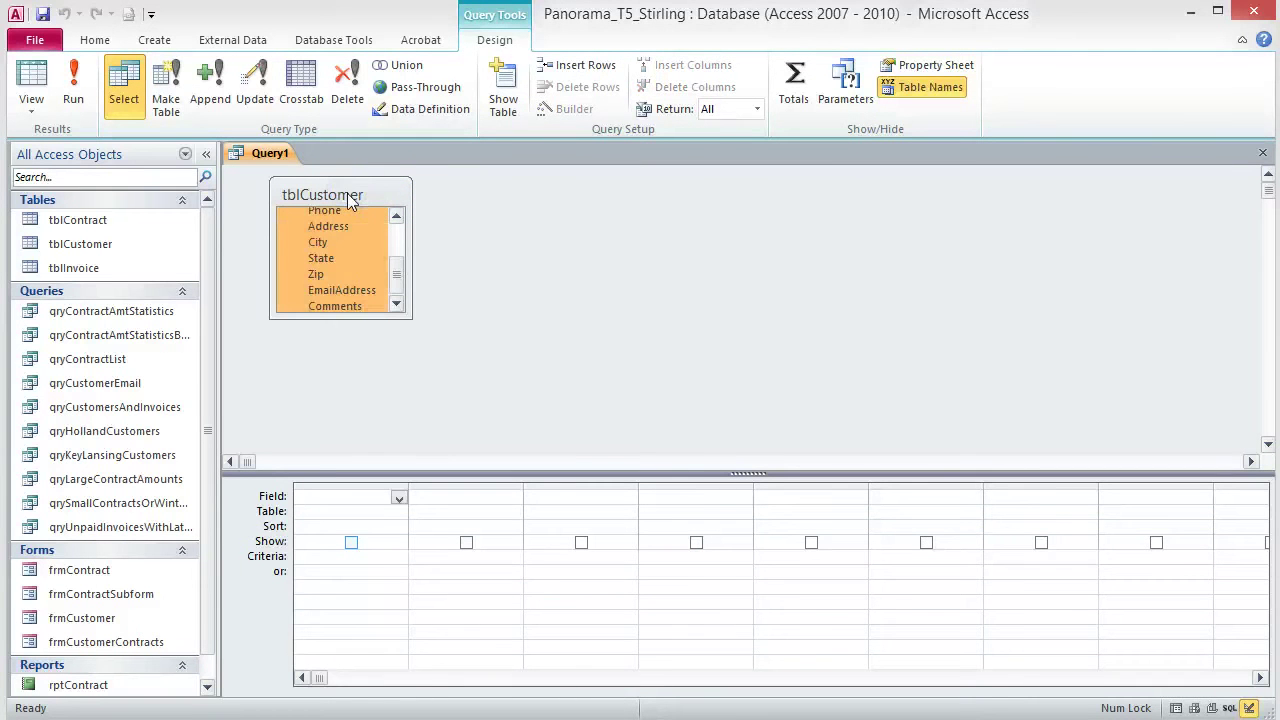
{"action": "left_click_drag", "start_coordinate": [336, 229], "coordinate": [364, 497]}
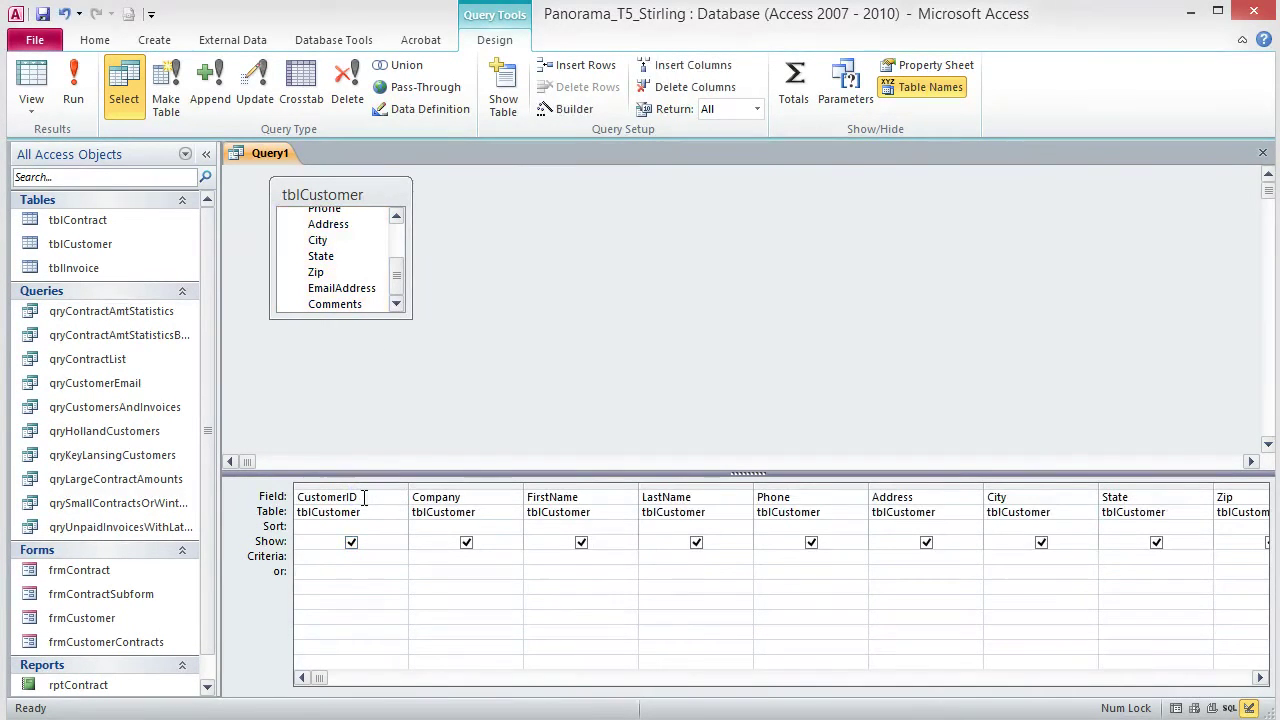
{"action": "left_click", "coordinate": [773, 556]}
{"action": "type", "text": "L"}
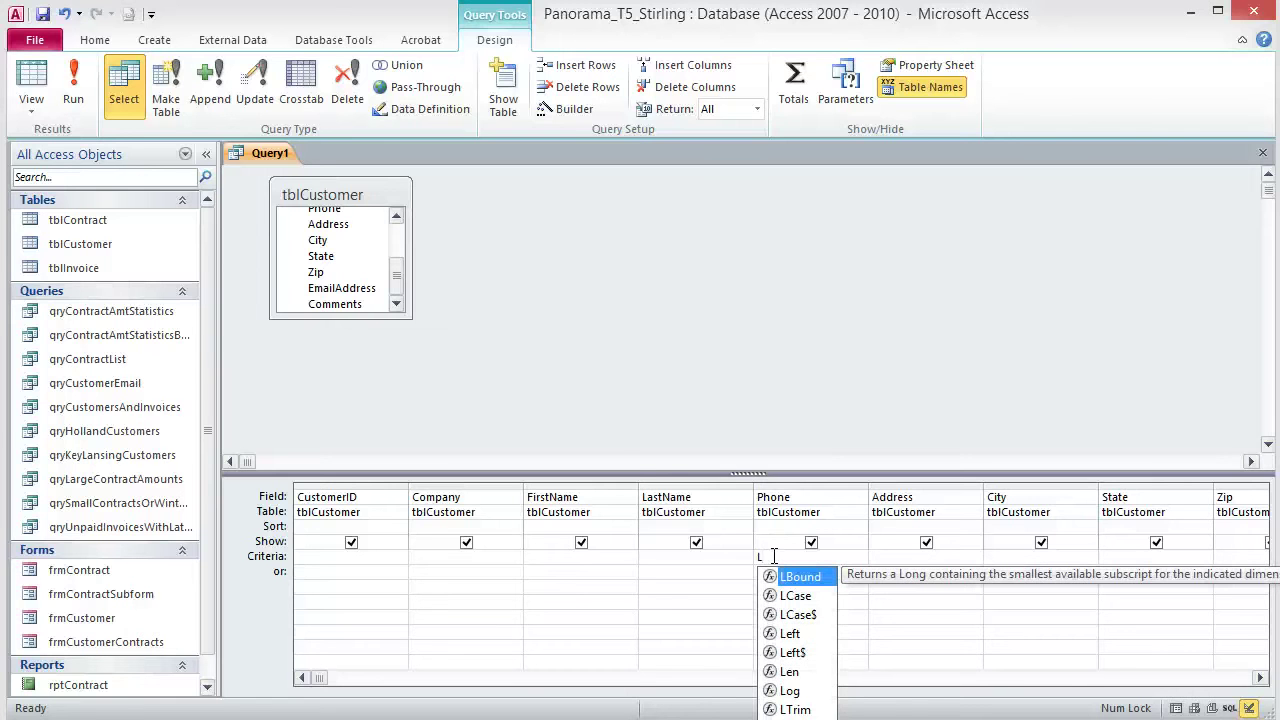
{"action": "type", "text": "ike"}
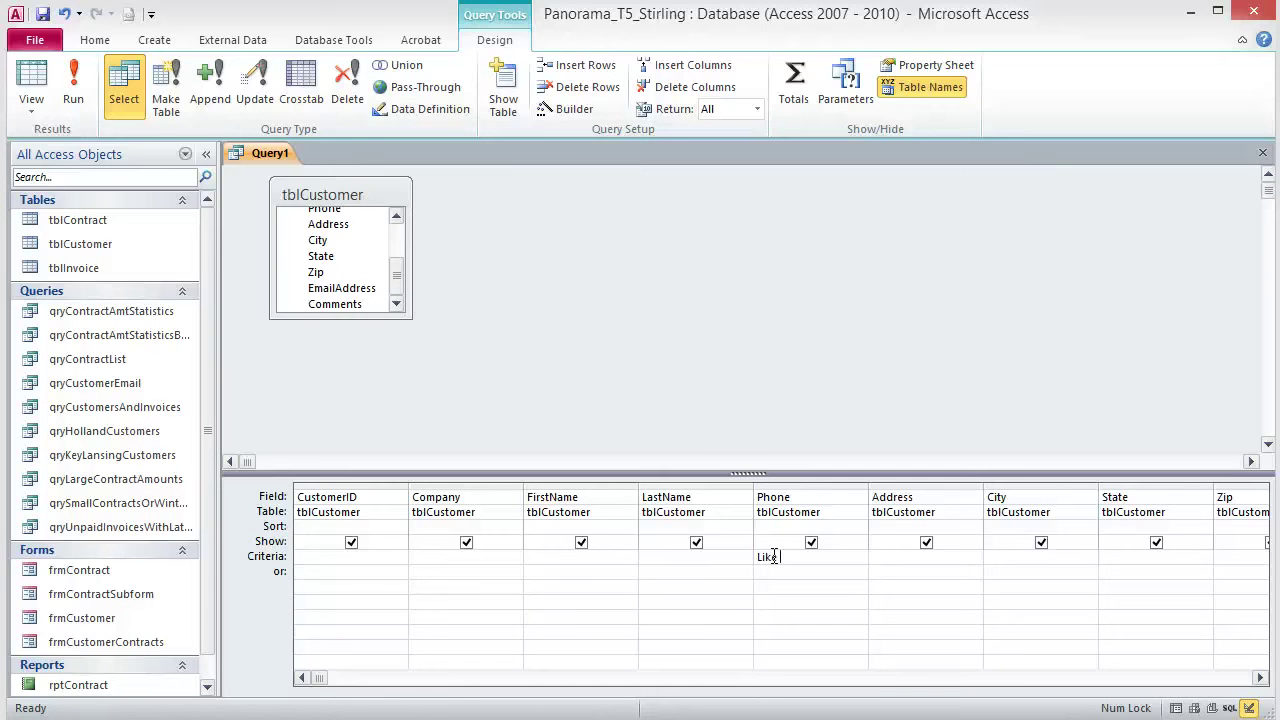
{"action": "type", "text": "\"616*"}
- Save the query as qry616AreaCode and run it
{"action": "left_click", "coordinate": [42, 14]}
{"action": "type", "text": "qry616AreaCode"}
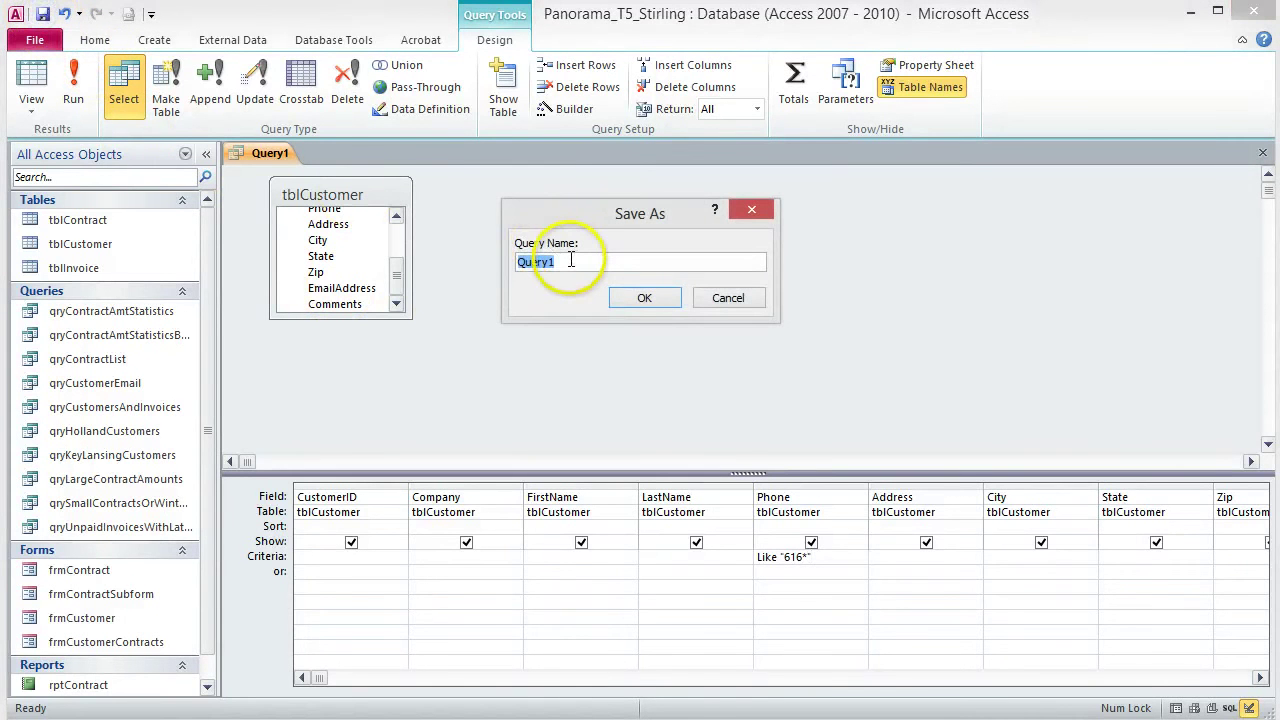
{"action": "left_click", "coordinate": [652, 302]}
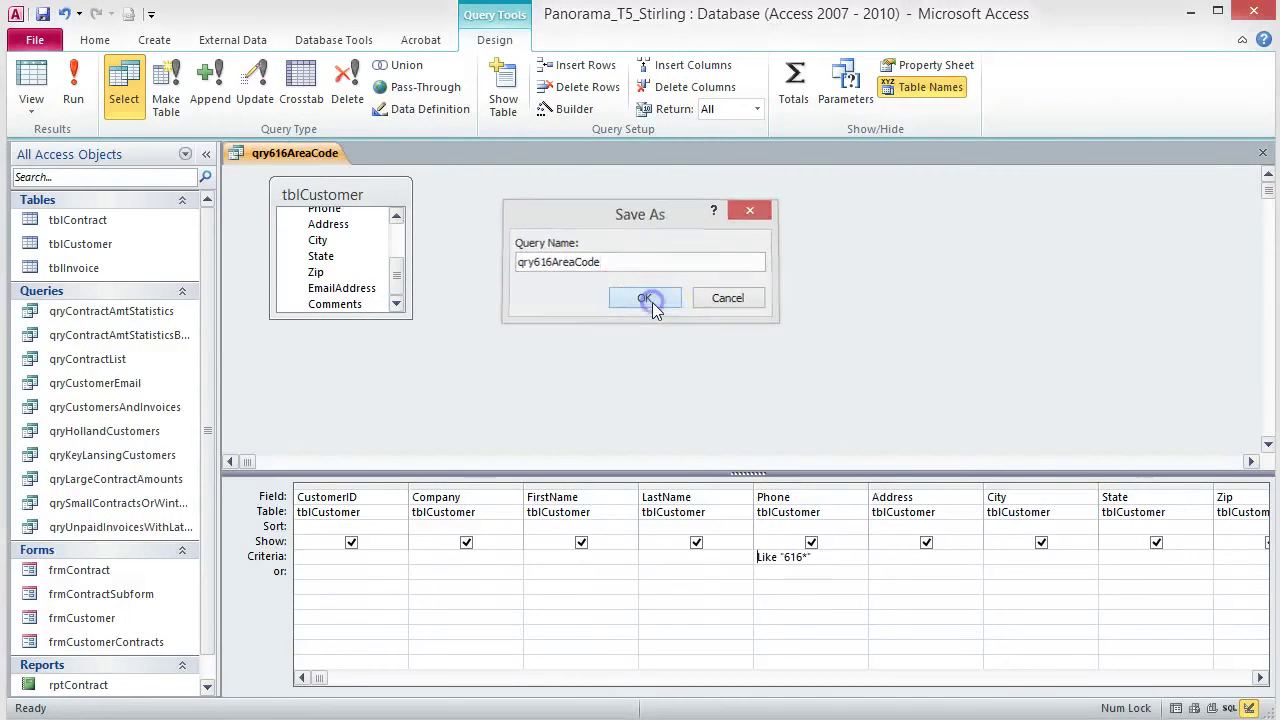
{"action": "left_click", "coordinate": [73, 85]}
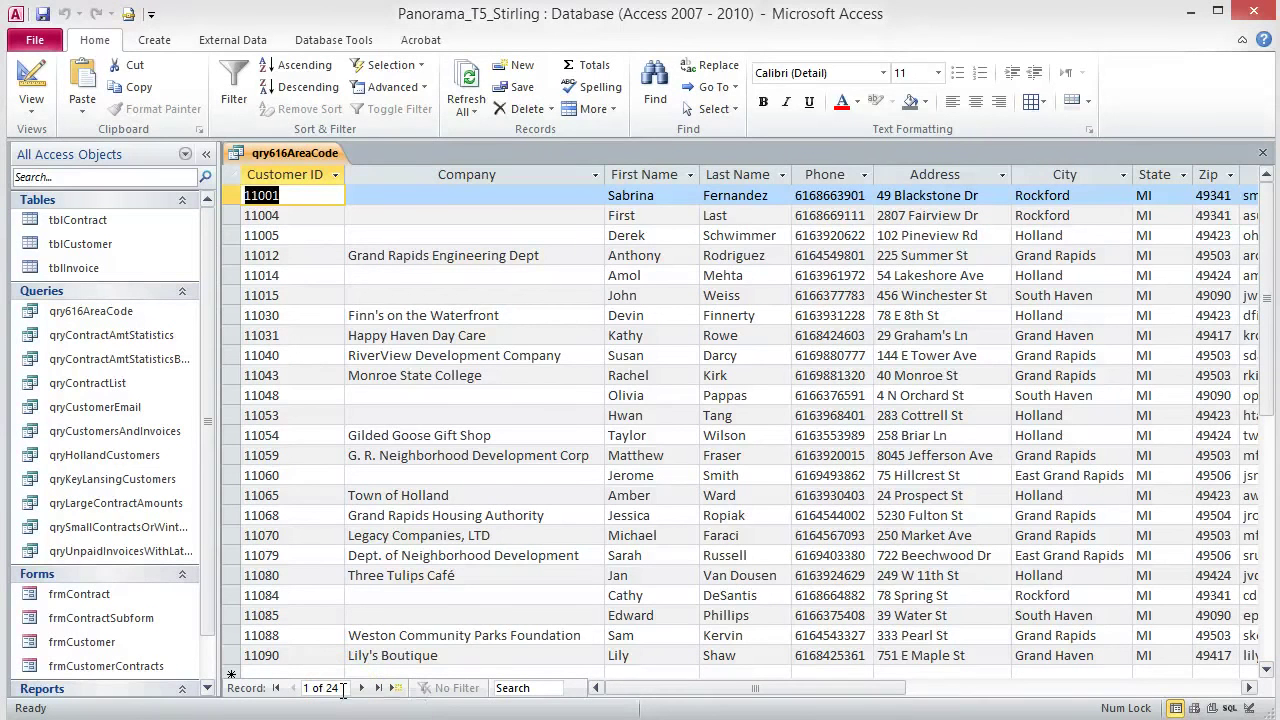
- Replace the placeholder first and last names in the second record with the student's own name, and save and close the query
{"action": "left_click", "coordinate": [645, 216]}
{"action": "key", "text": "BackSpace"}
{"action": "key", "text": "BackSpace"}
{"action": "key", "text": "BackSpace"}
{"action": "key", "text": "BackSpace"}
{"action": "key", "text": "BackSpace"}
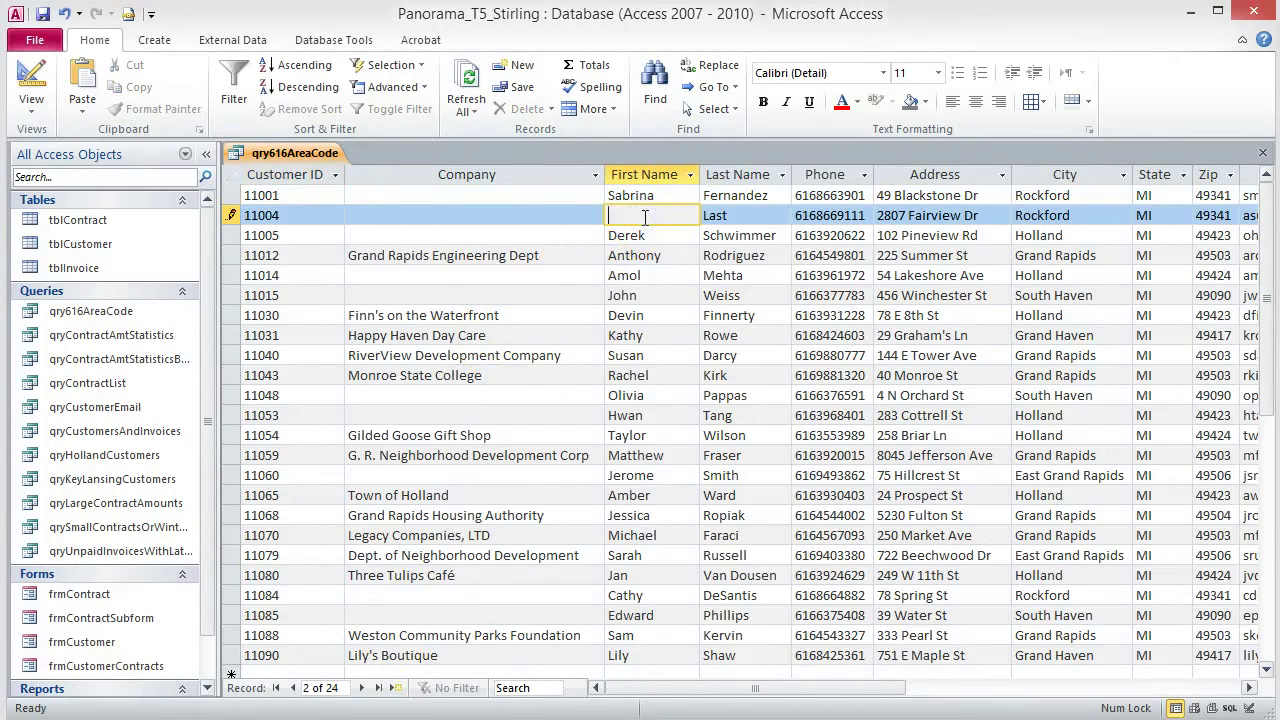
{"action": "type", "text": "Anna"}
{"action": "key", "text": "Tab"}
{"action": "type", "text": "St"}
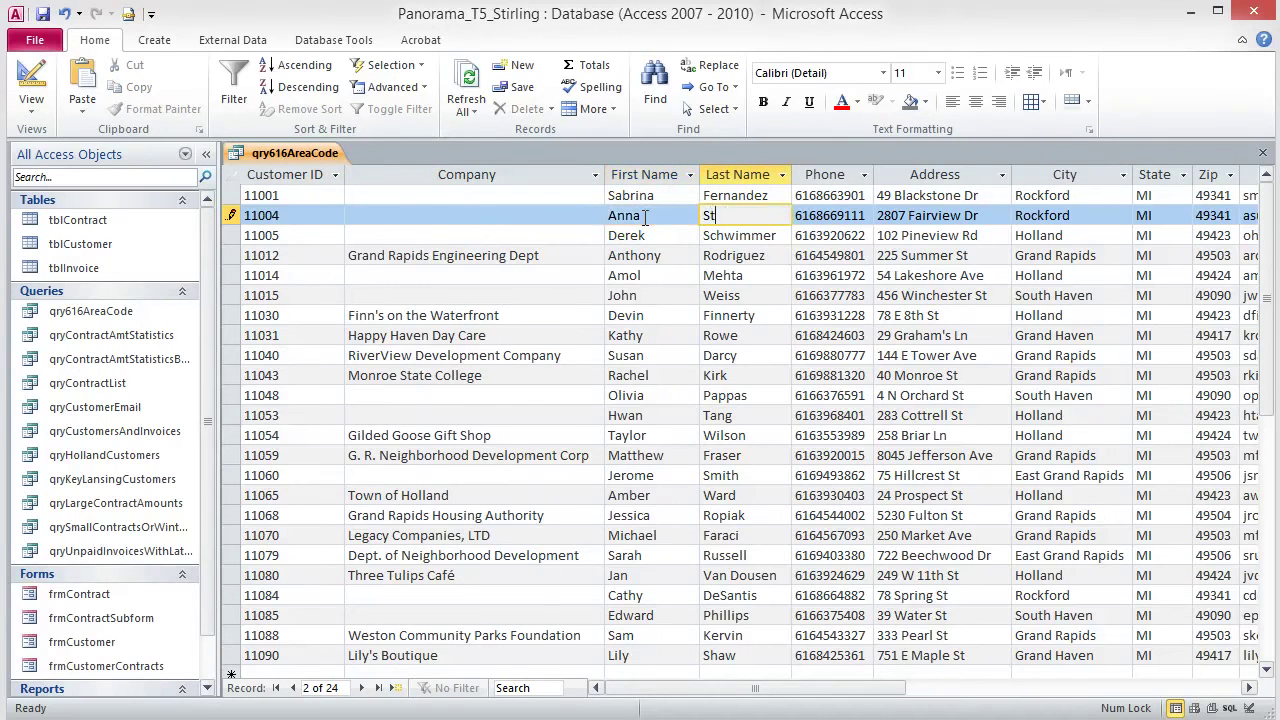
{"action": "type", "text": "irling"}
{"action": "key", "text": "Tab"}
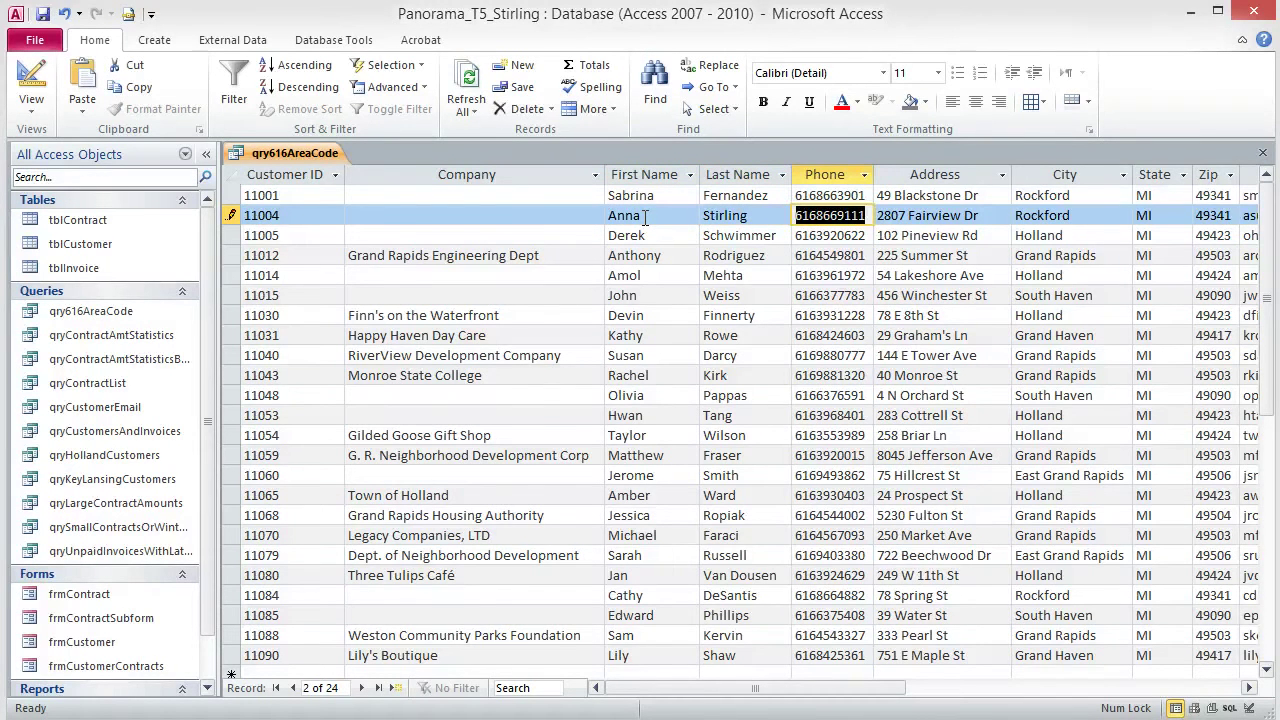
{"action": "left_click", "coordinate": [42, 13]}
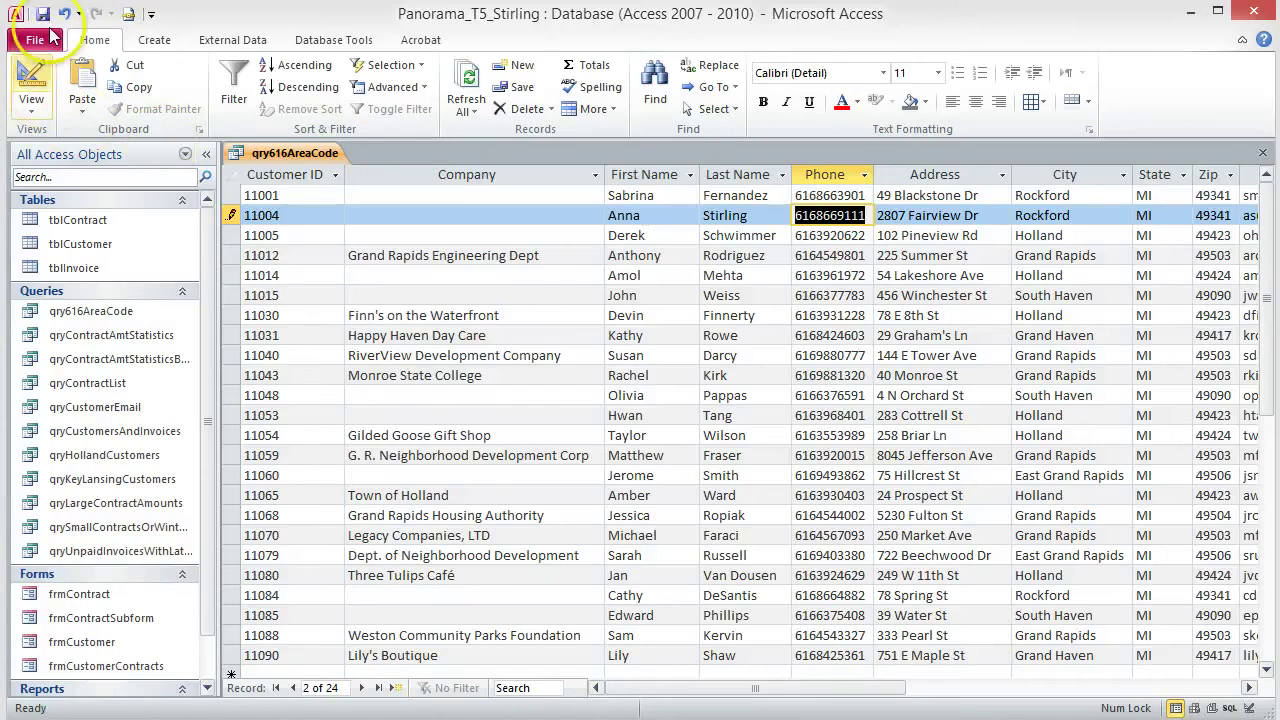
{"action": "left_click", "coordinate": [1262, 157]}
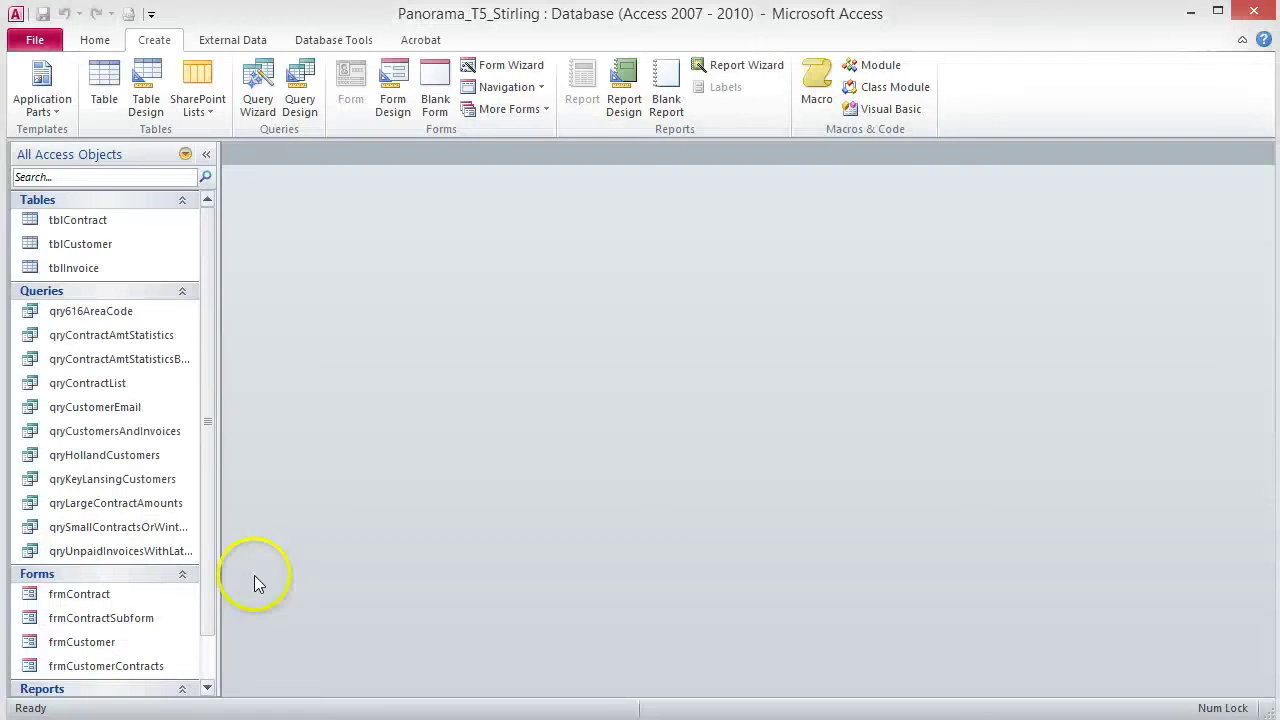
- Copy the qry616AreaCode query and paste it as qryHollandRockfordSaugatackCustomers
{"action": "right_click", "coordinate": [113, 316]}
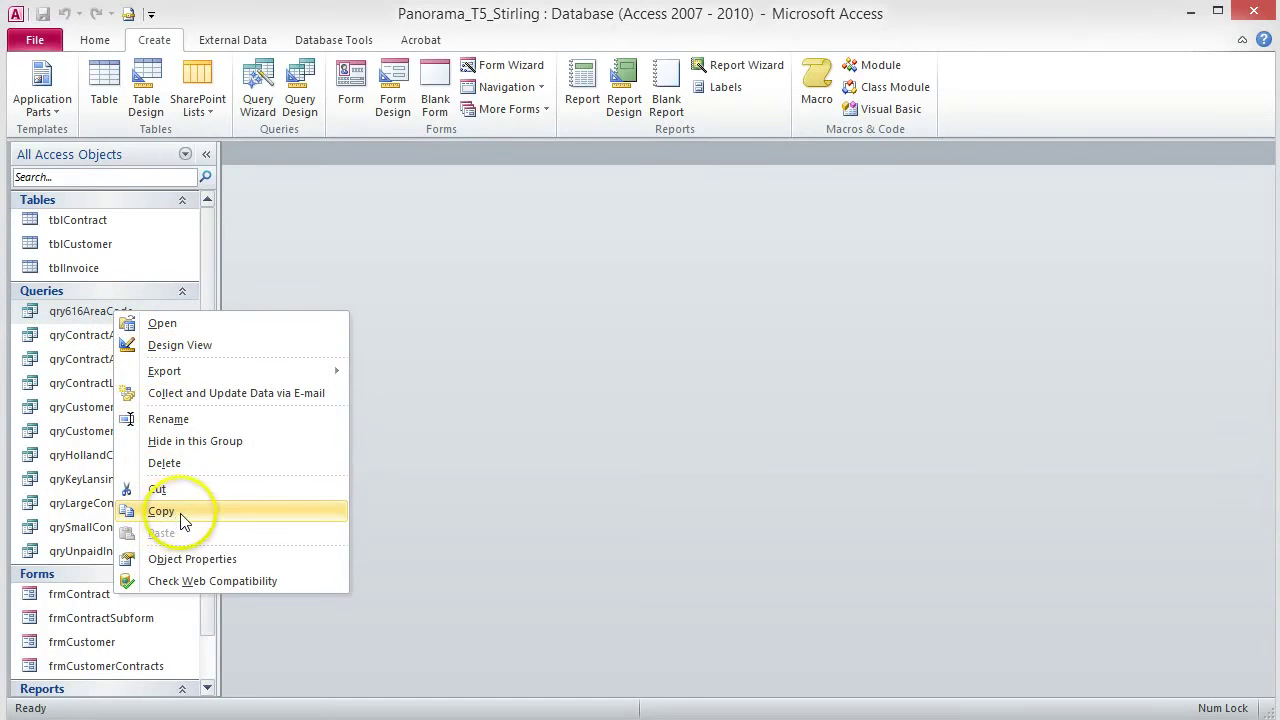
{"action": "left_click", "coordinate": [163, 514]}
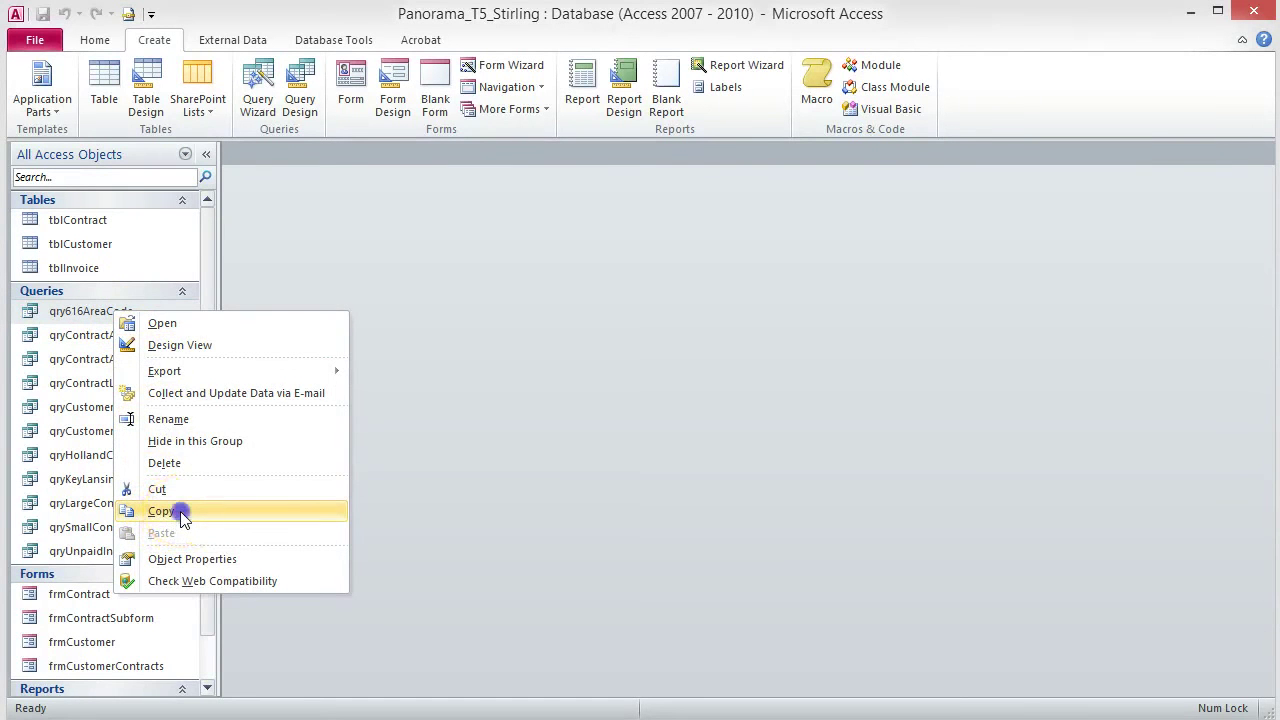
{"action": "left_click", "coordinate": [95, 40]}
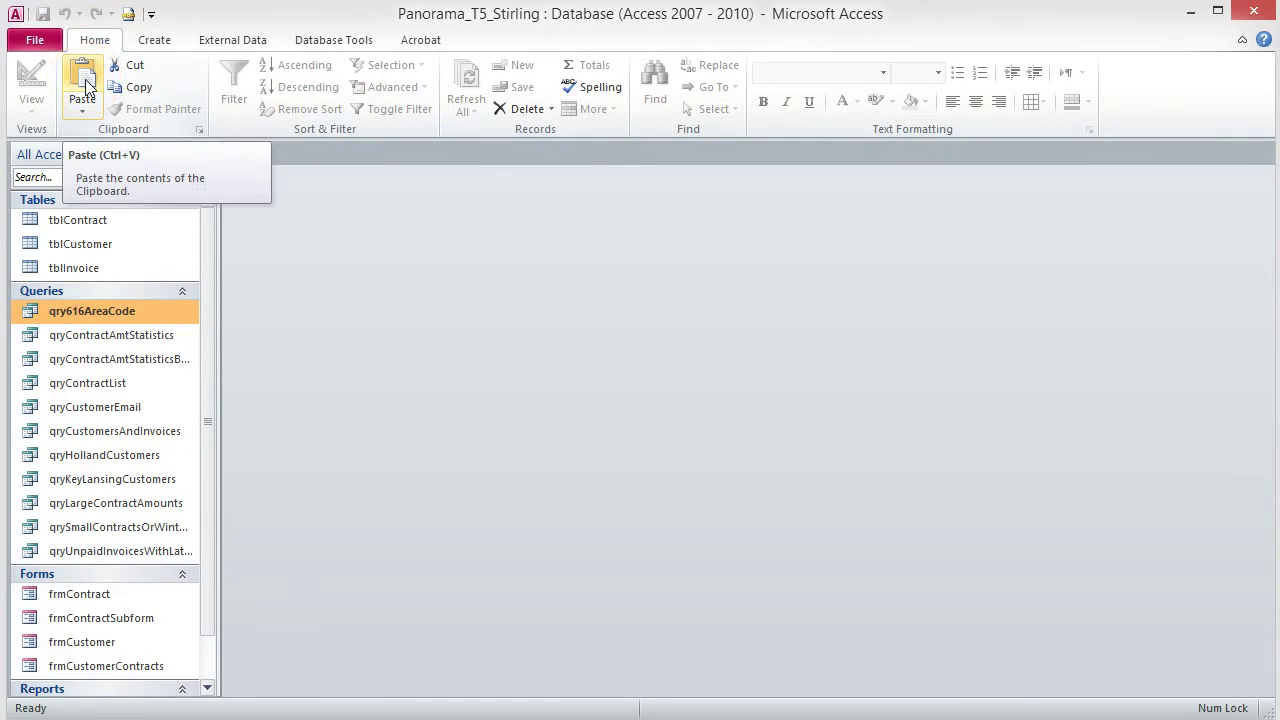
{"action": "left_click", "coordinate": [85, 85]}
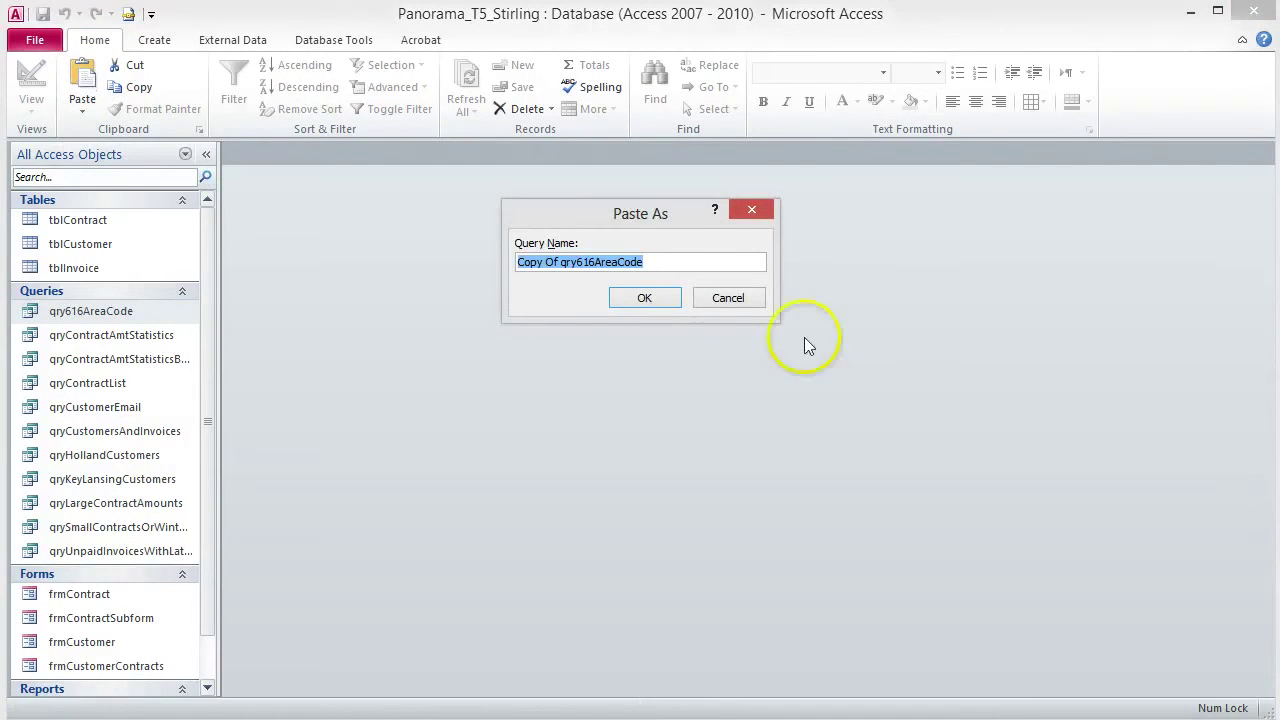
{"action": "left_click", "coordinate": [659, 261]}
{"action": "left_click_drag", "start_coordinate": [659, 261], "coordinate": [479, 258]}
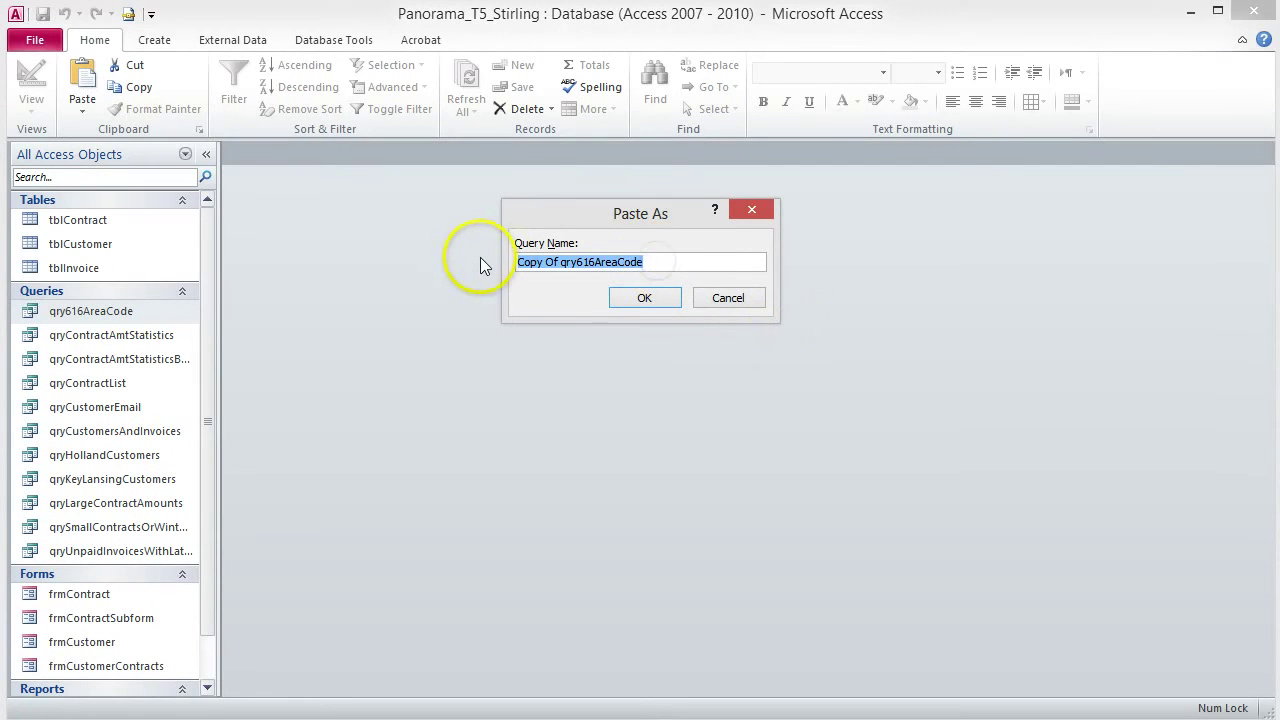
{"action": "type", "text": "qryHollandRockfordSaugatackCustomers"}
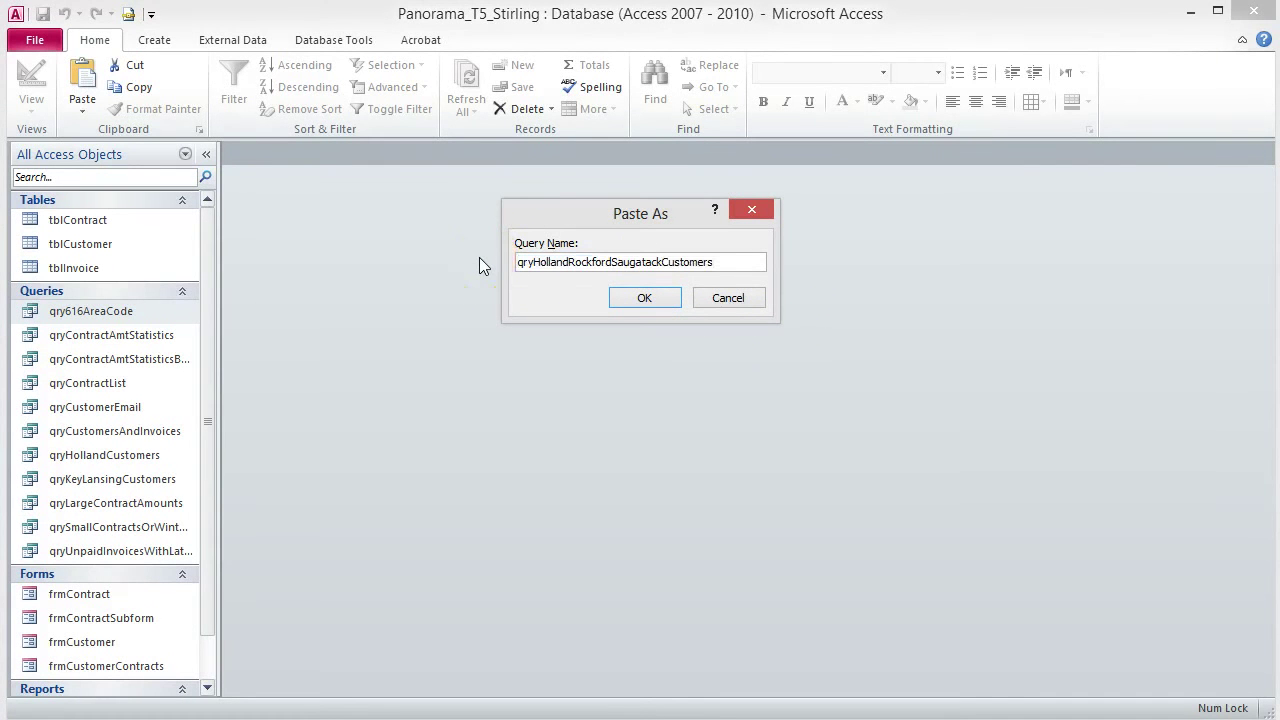
{"action": "left_click", "coordinate": [663, 298]}
{"action": "left_click", "coordinate": [645, 298]}
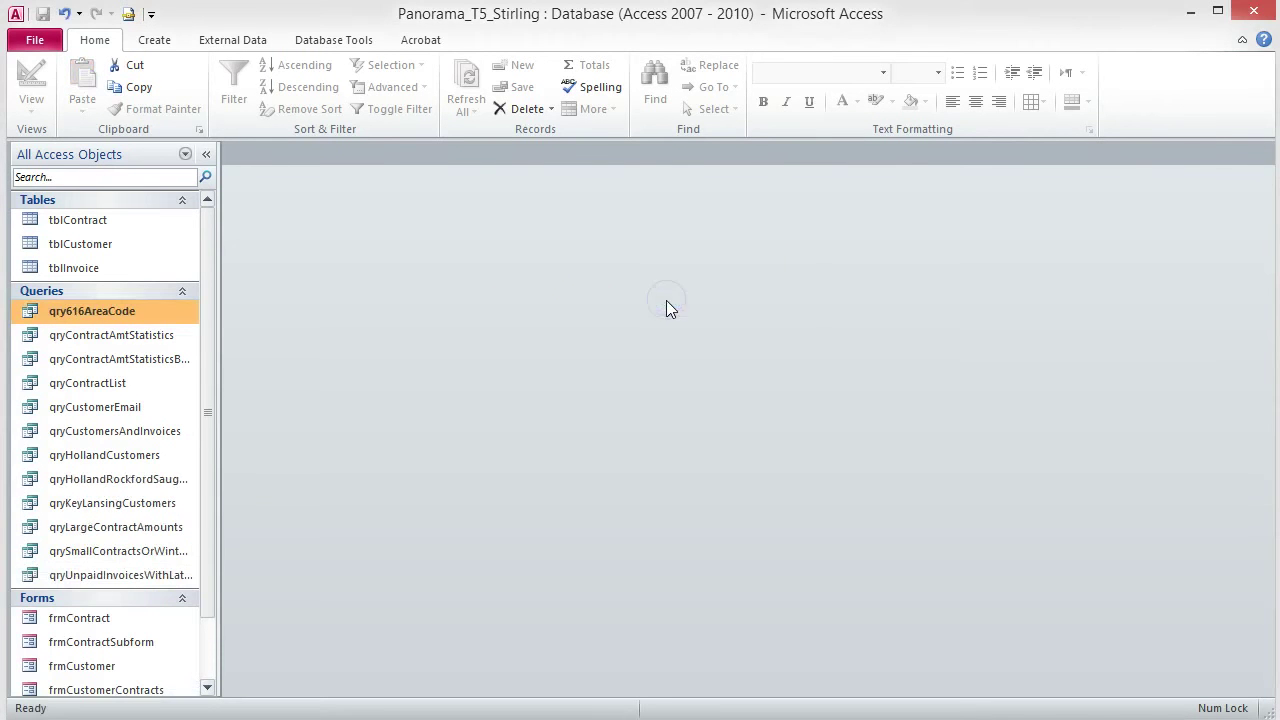
- Open qryHollandRockfordSaugatackCustomers in Design view and delete the Like "616*" criterion from the Phone field
{"action": "double_click", "coordinate": [118, 479]}
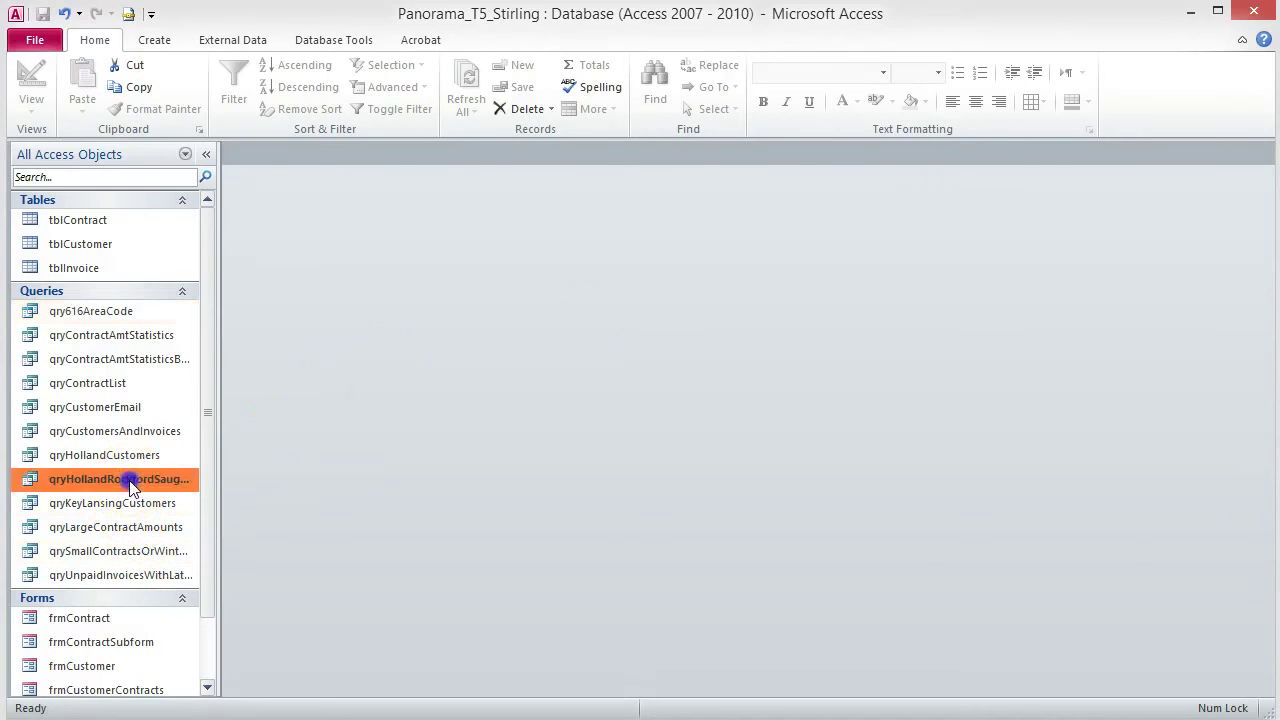
{"action": "left_click", "coordinate": [33, 80]}
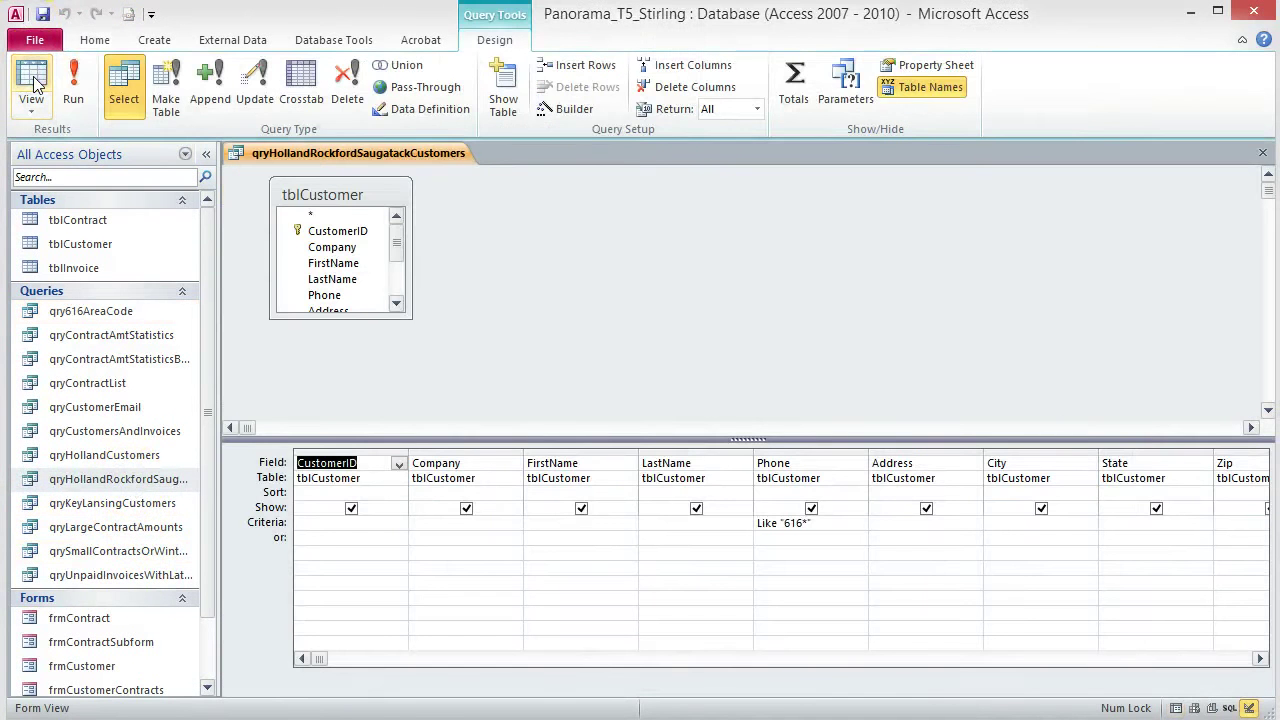
{"action": "left_click_drag", "start_coordinate": [829, 520], "coordinate": [748, 521]}
{"action": "key", "text": "Delete"}
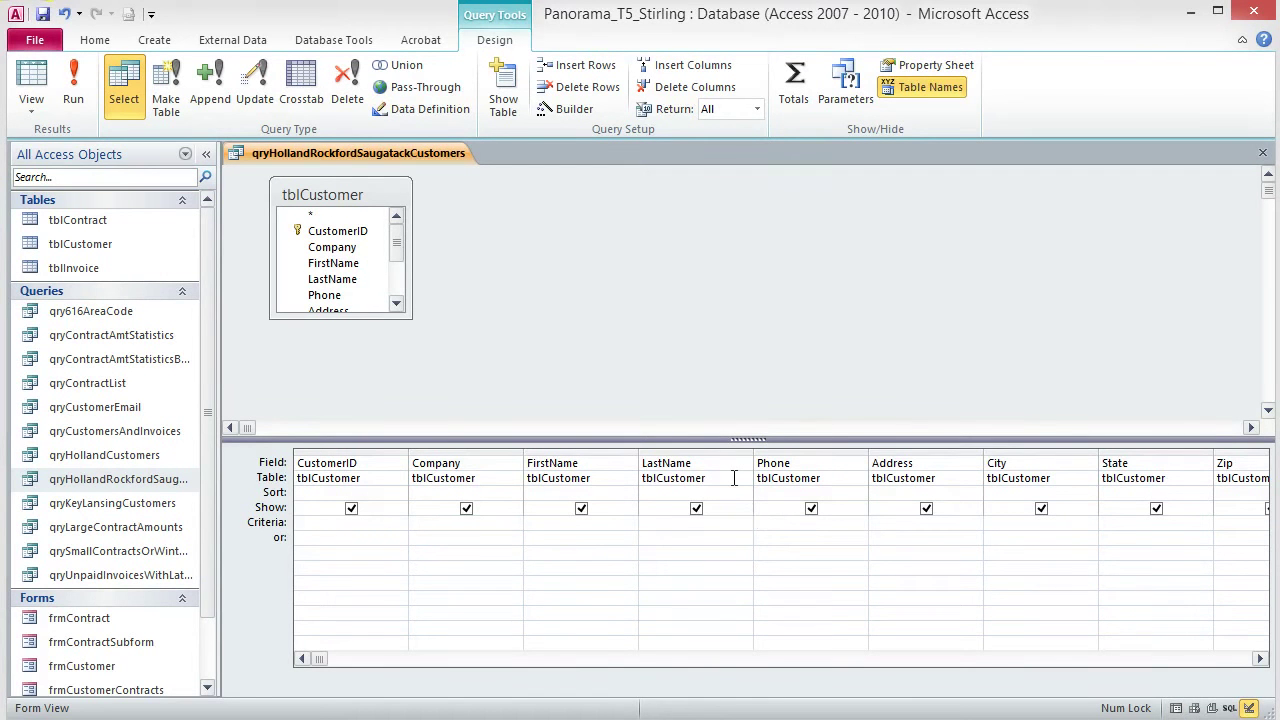
- Set the City criterion to In ("Holland","Rockford","Saugatuck") and run the query
{"action": "right_click", "coordinate": [1009, 521]}
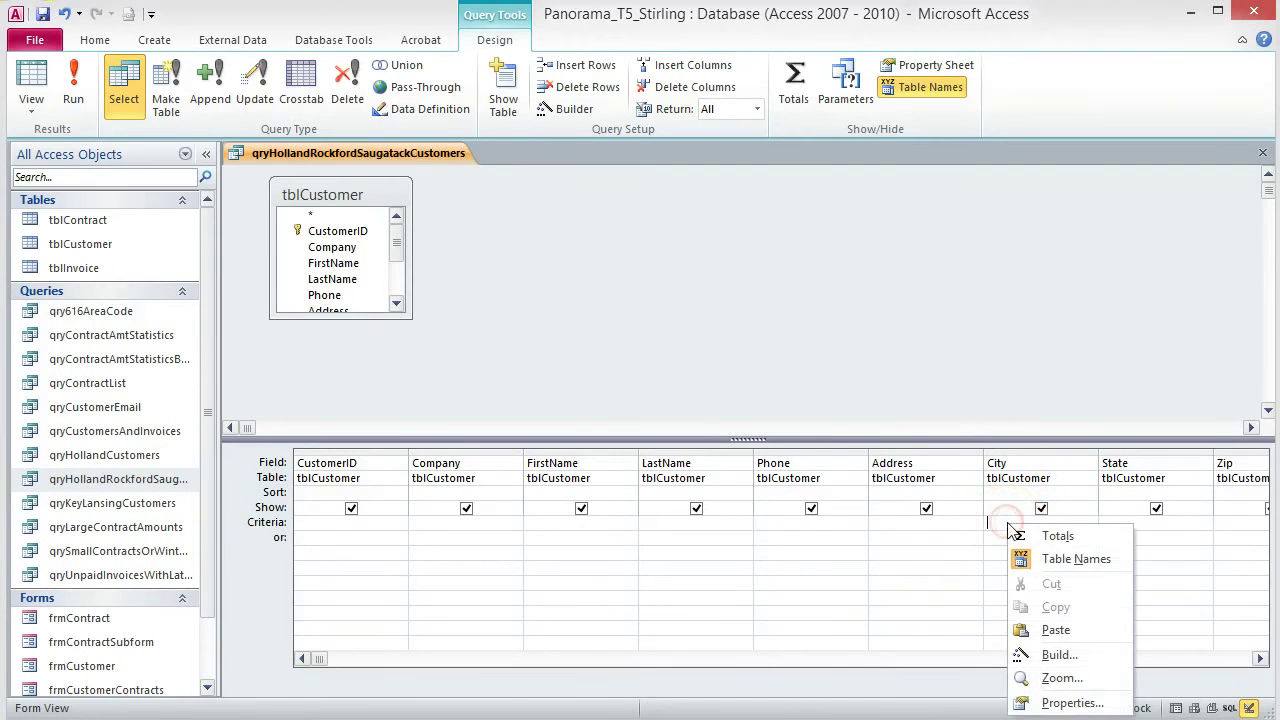
{"action": "left_click", "coordinate": [1058, 679]}
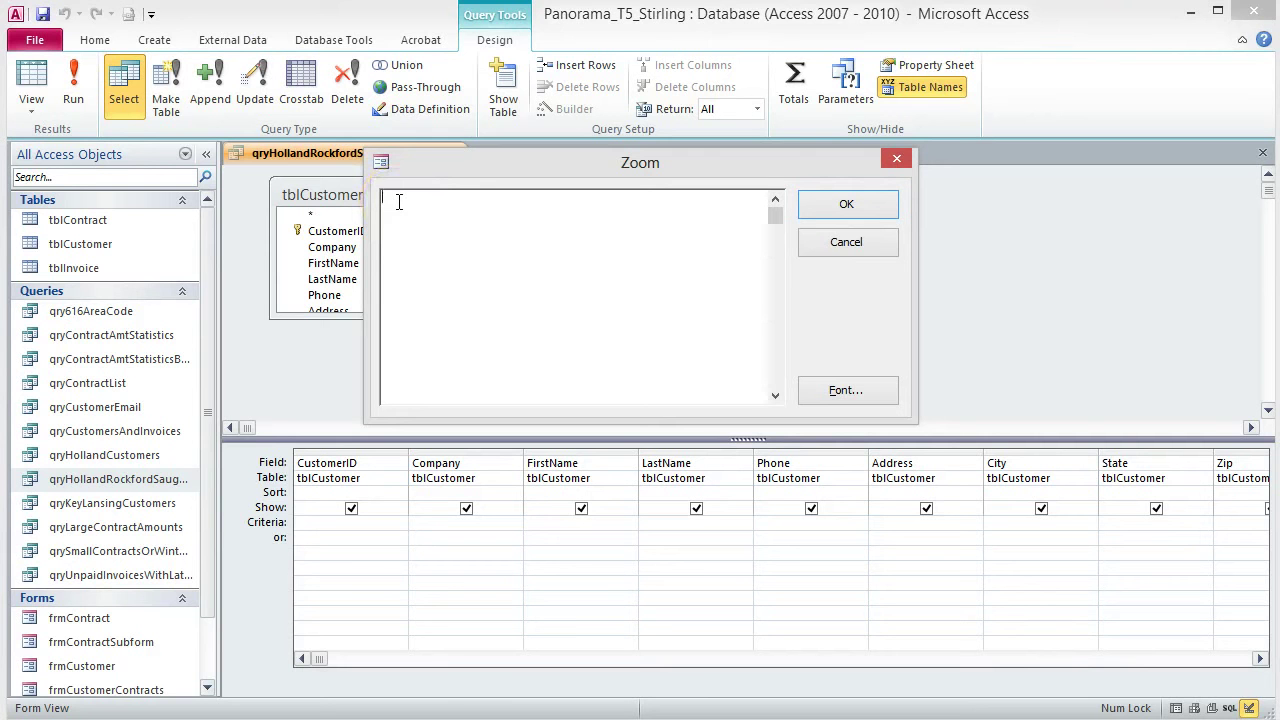
{"action": "key", "text": "ctrl+v"}
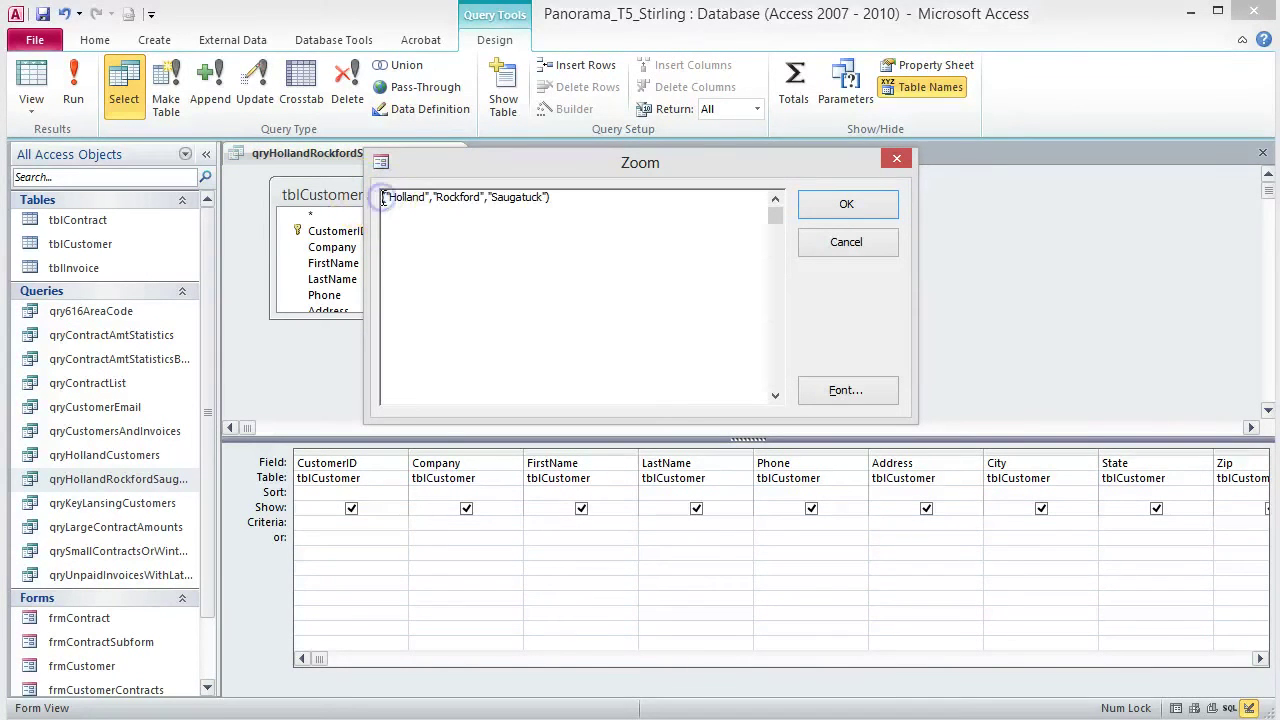
{"action": "left_click", "coordinate": [383, 198]}
{"action": "type", "text": "In"}
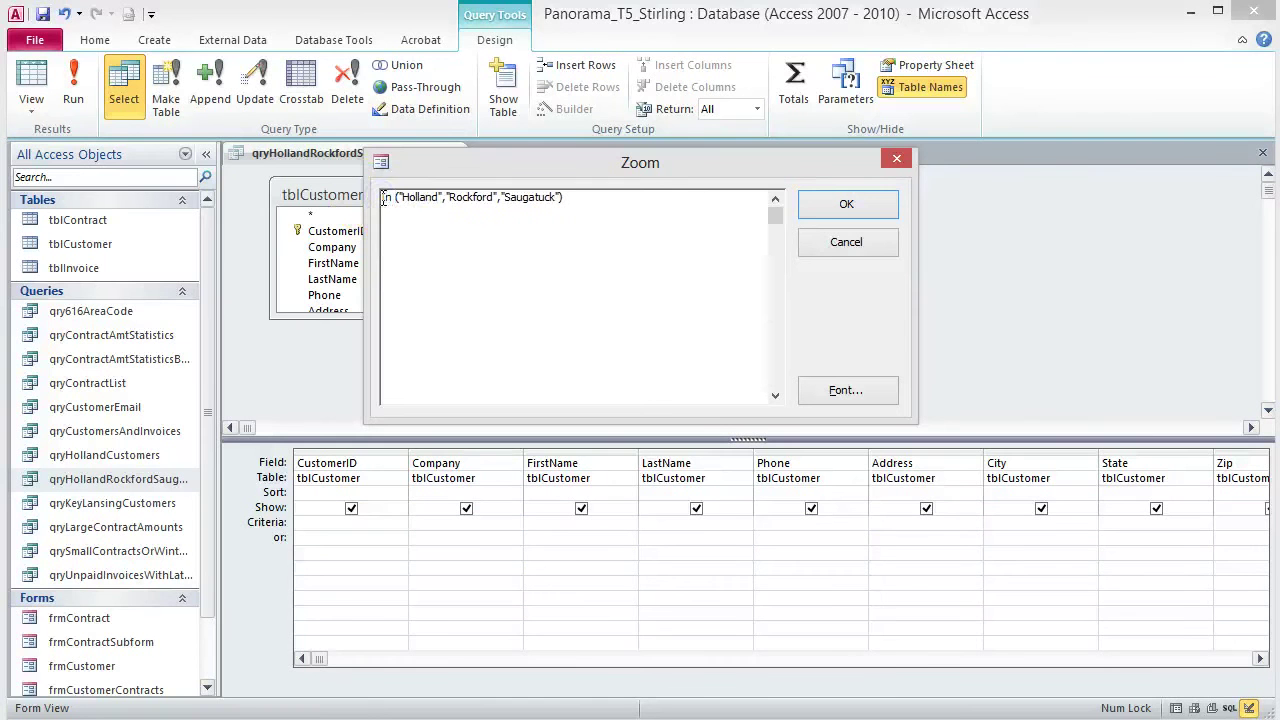
{"action": "left_click", "coordinate": [615, 196]}
{"action": "left_click", "coordinate": [879, 206]}
{"action": "left_click", "coordinate": [74, 80]}
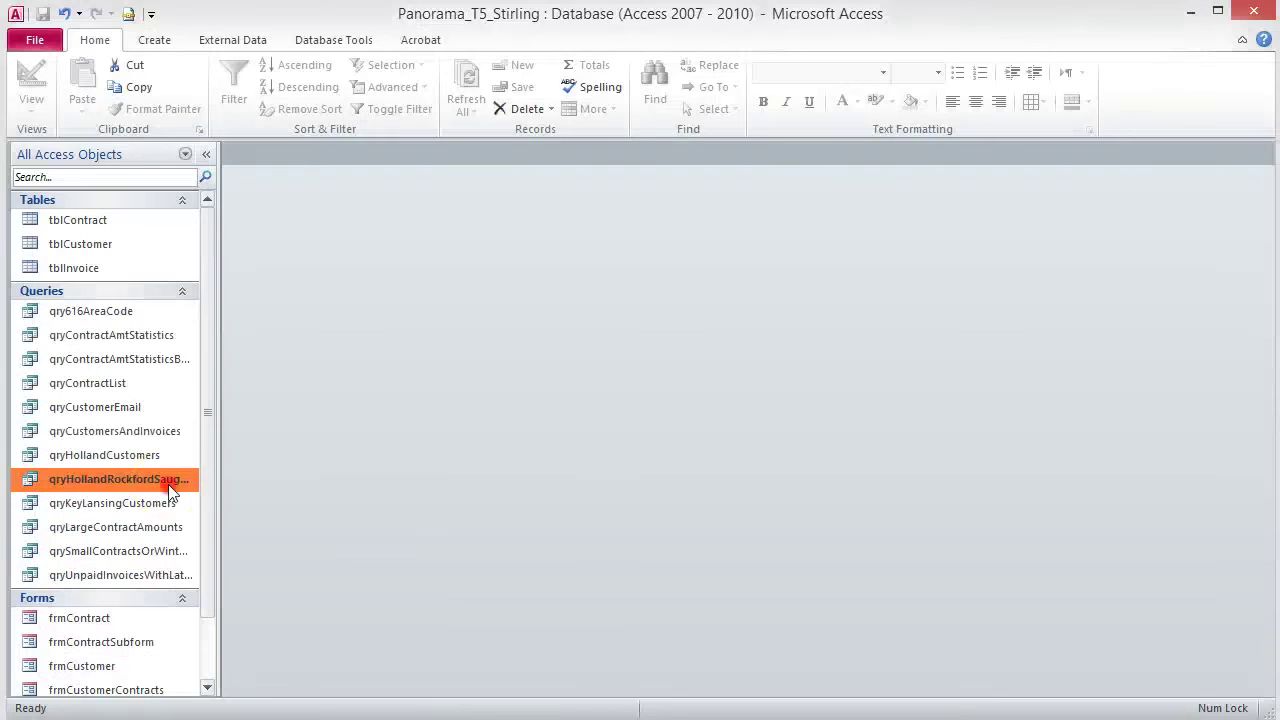
- Copy the qryHollandRockfordSaugatackCustomers query and paste it as qryNonHollandRockfordSaugatackCustomers
{"action": "right_click", "coordinate": [168, 484]}
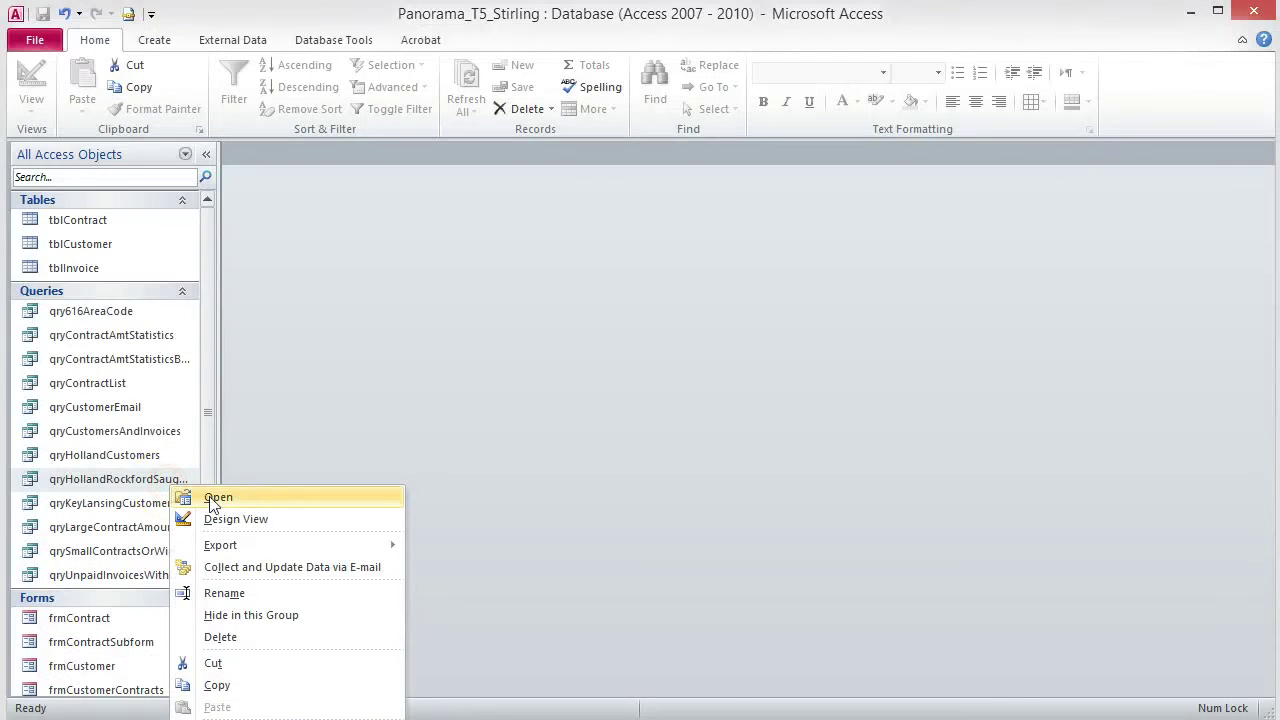
{"action": "left_click", "coordinate": [217, 685]}
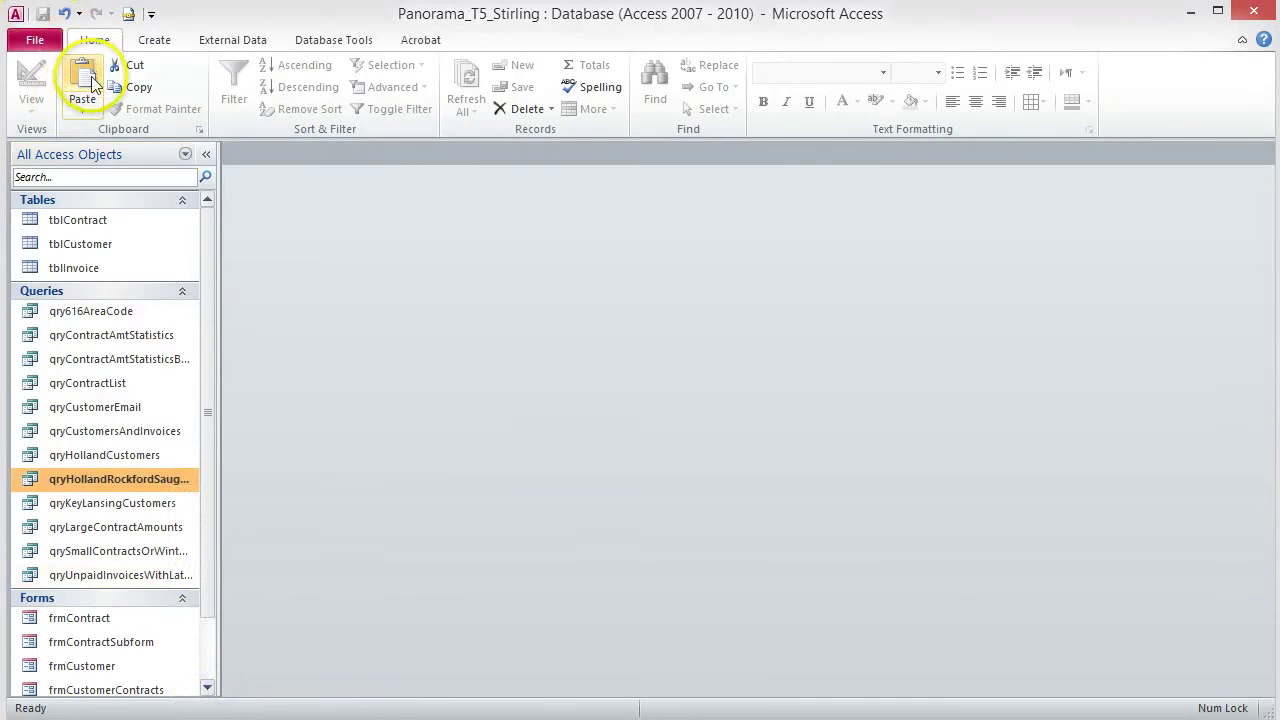
{"action": "left_click", "coordinate": [92, 82]}
{"action": "left_click", "coordinate": [567, 263]}
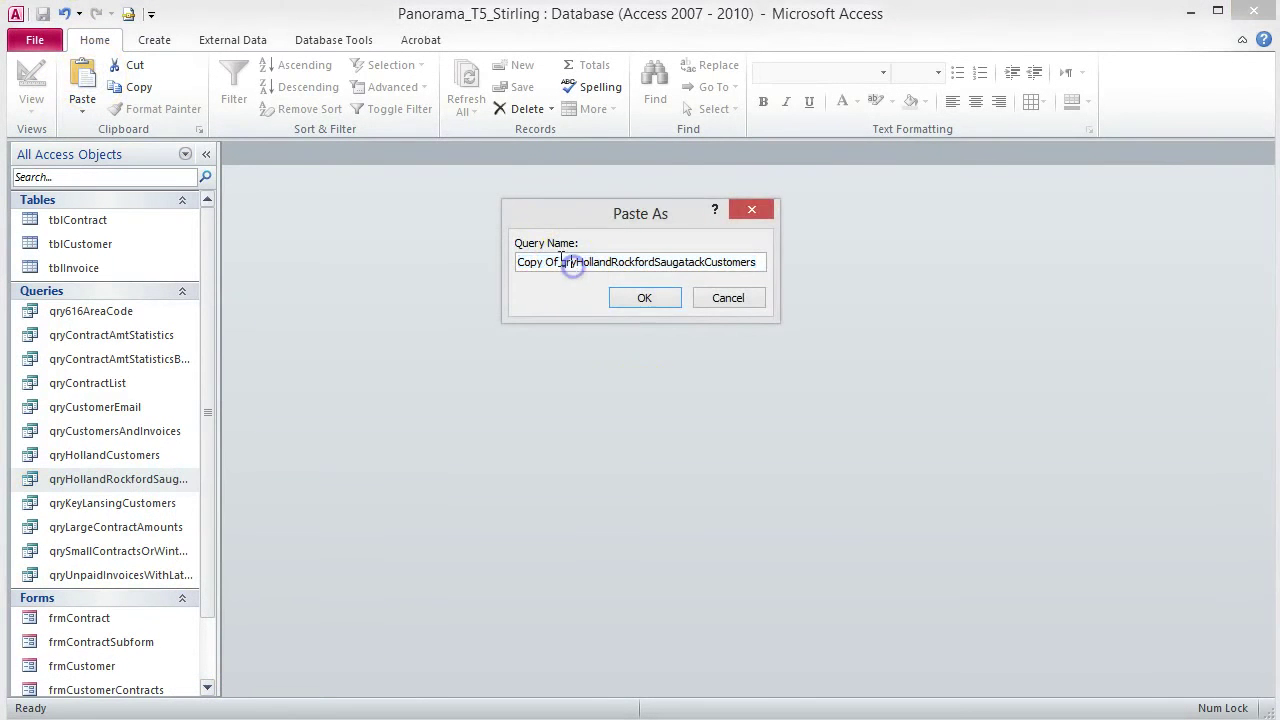
{"action": "left_click_drag", "start_coordinate": [563, 263], "coordinate": [503, 263]}
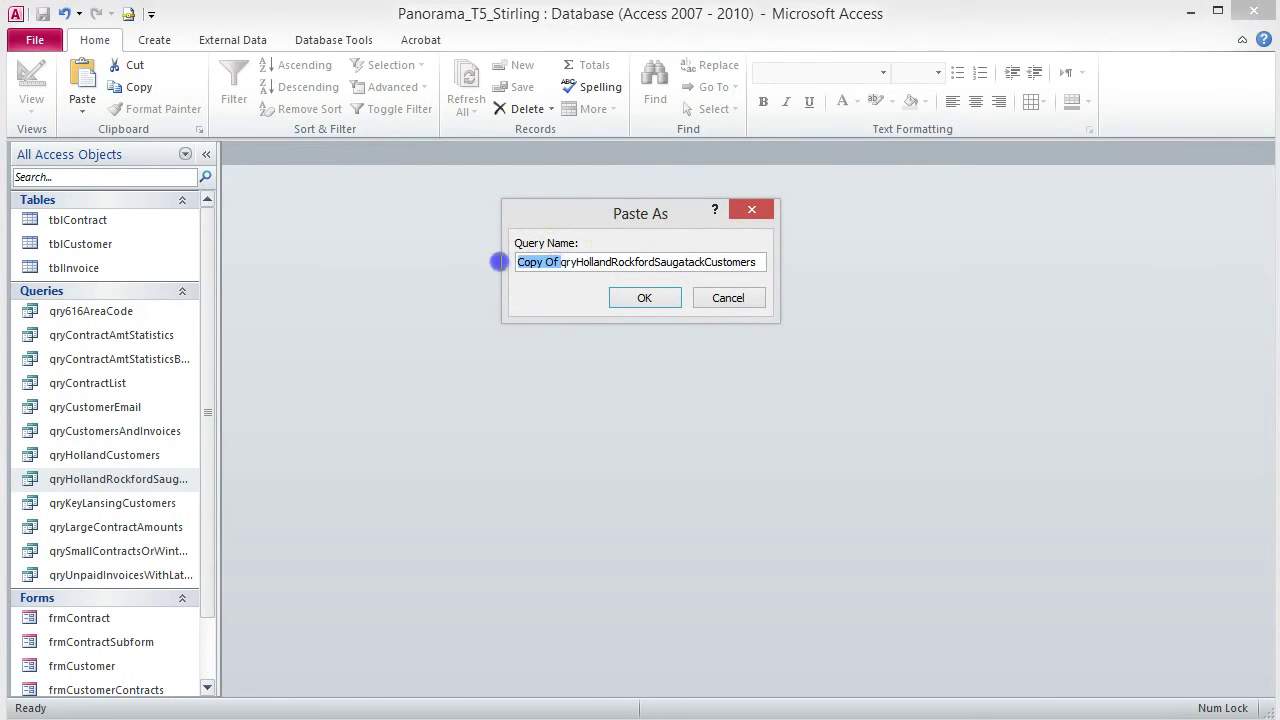
{"action": "key", "text": "Delete"}
{"action": "left_click", "coordinate": [536, 262]}
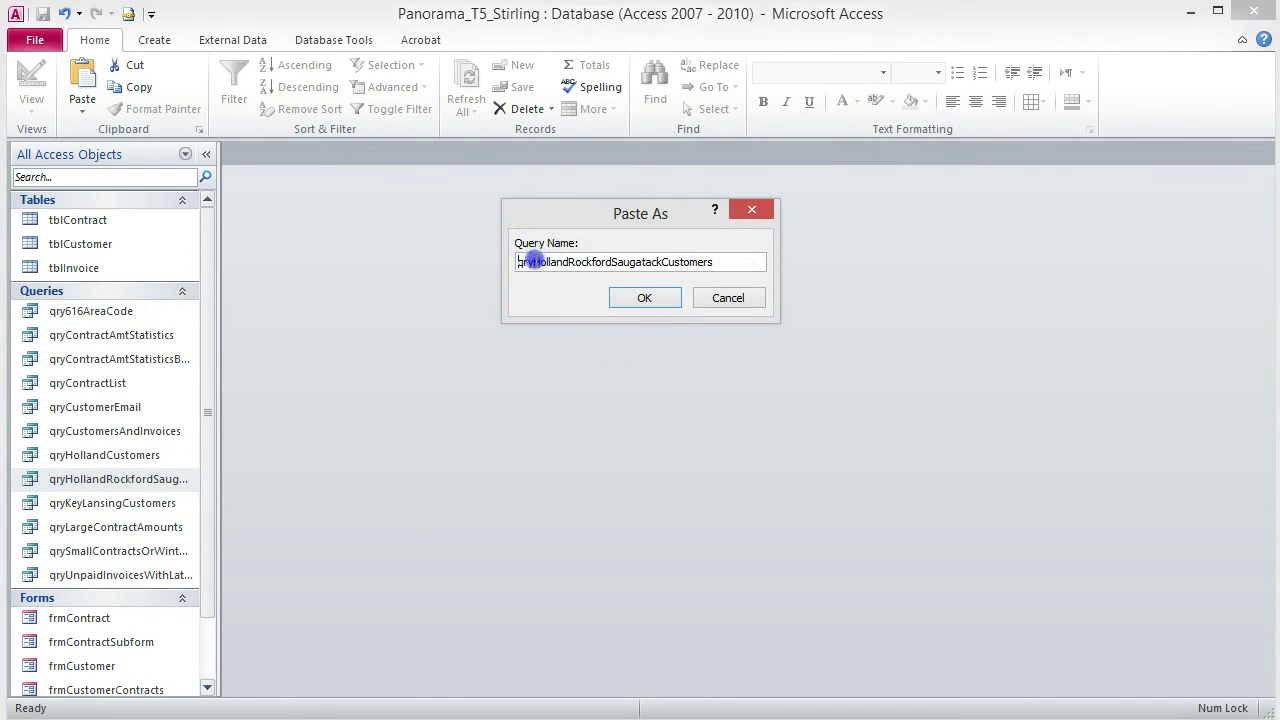
{"action": "type", "text": "Non"}
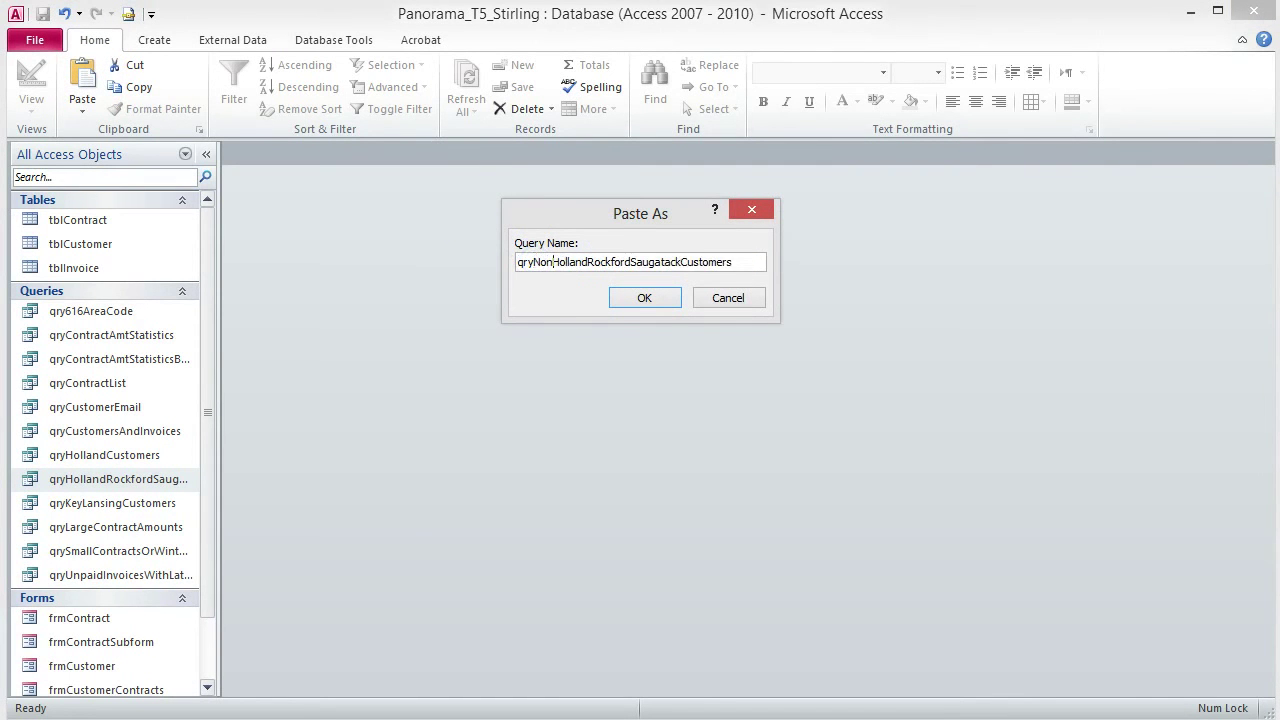
{"action": "left_click", "coordinate": [641, 303]}
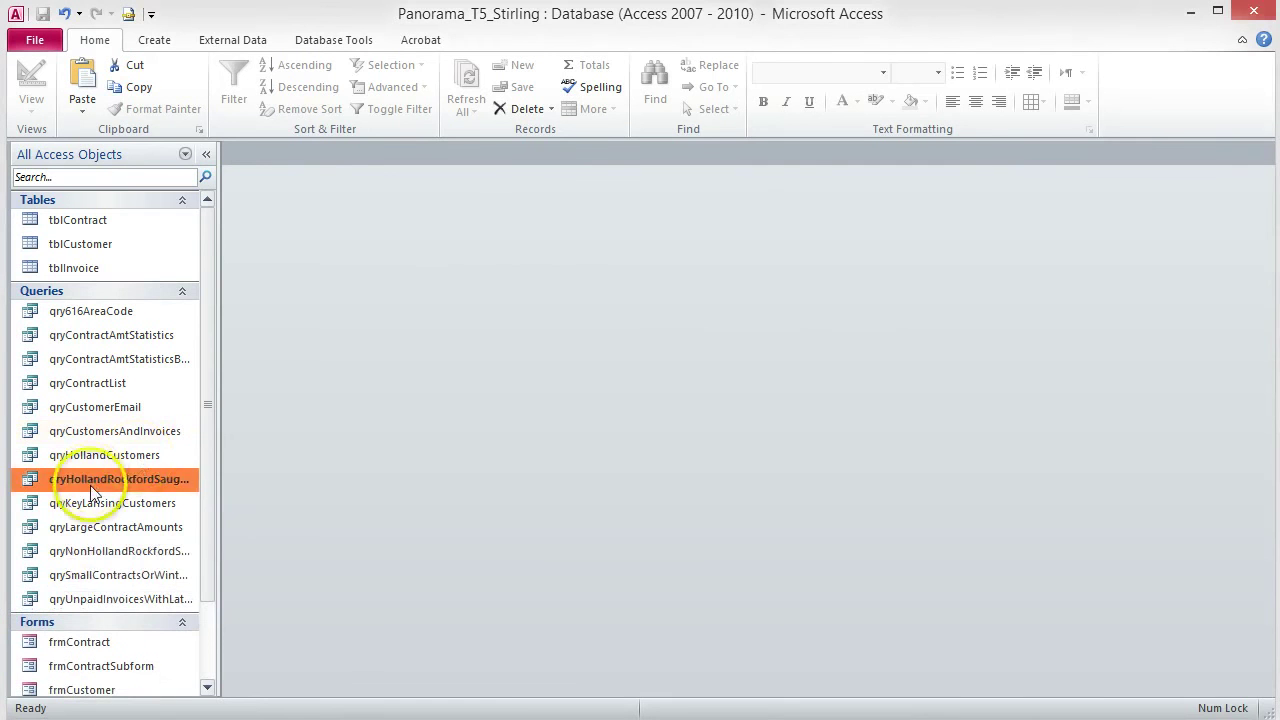
- Change the City criterion of qryNonHollandRockfordSaugatackCustomers to Not In ("Holland","Rockford","Saugatuck") in Design view and run the query
{"action": "double_click", "coordinate": [85, 551]}
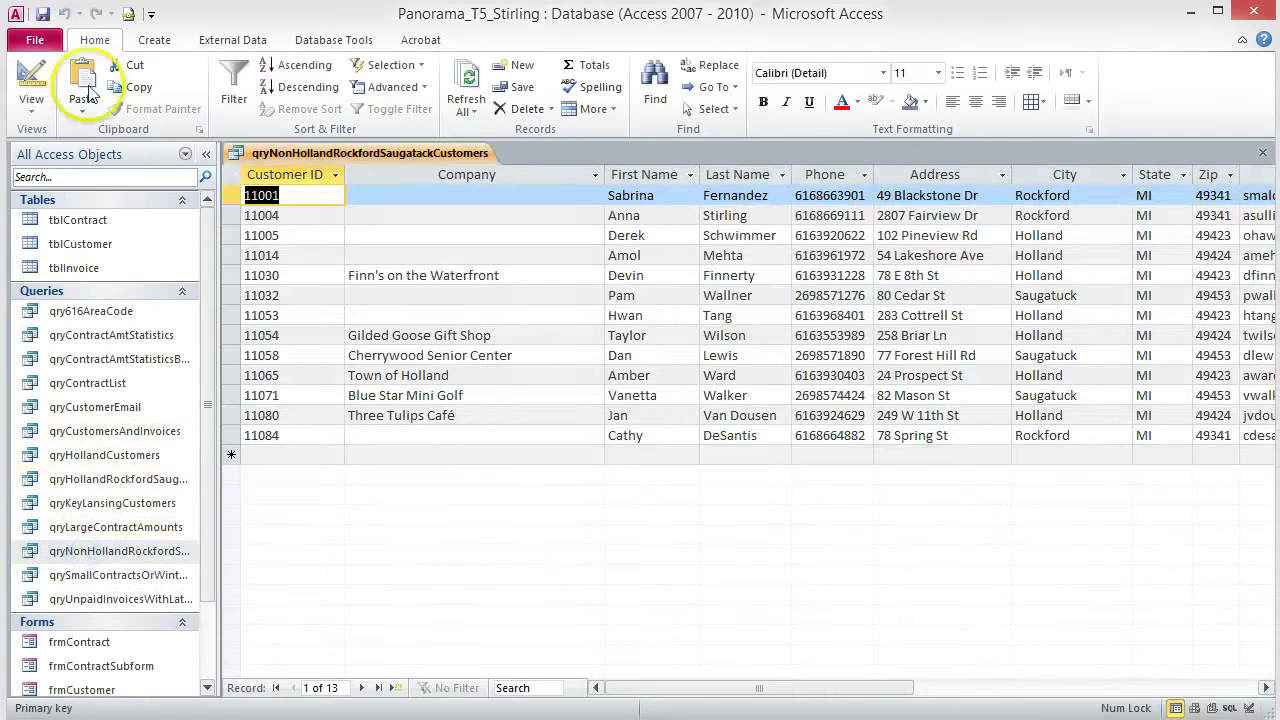
{"action": "left_click", "coordinate": [43, 80]}
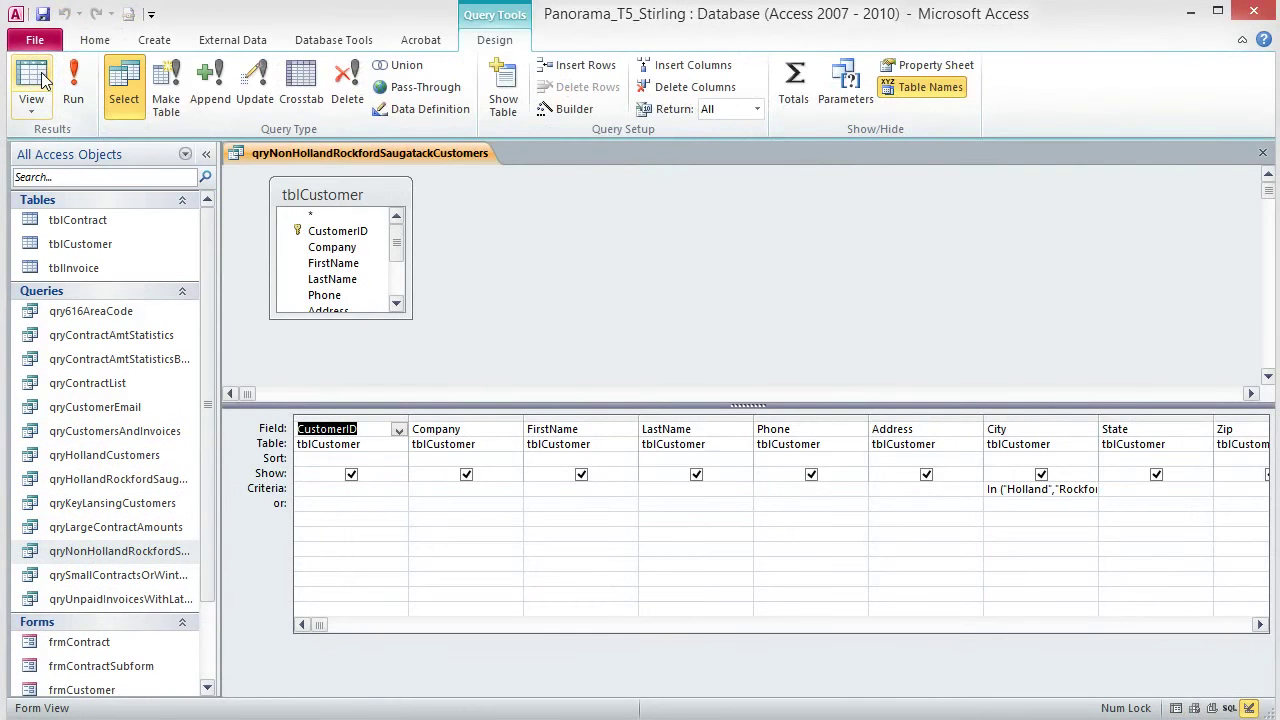
{"action": "right_click", "coordinate": [1017, 491]}
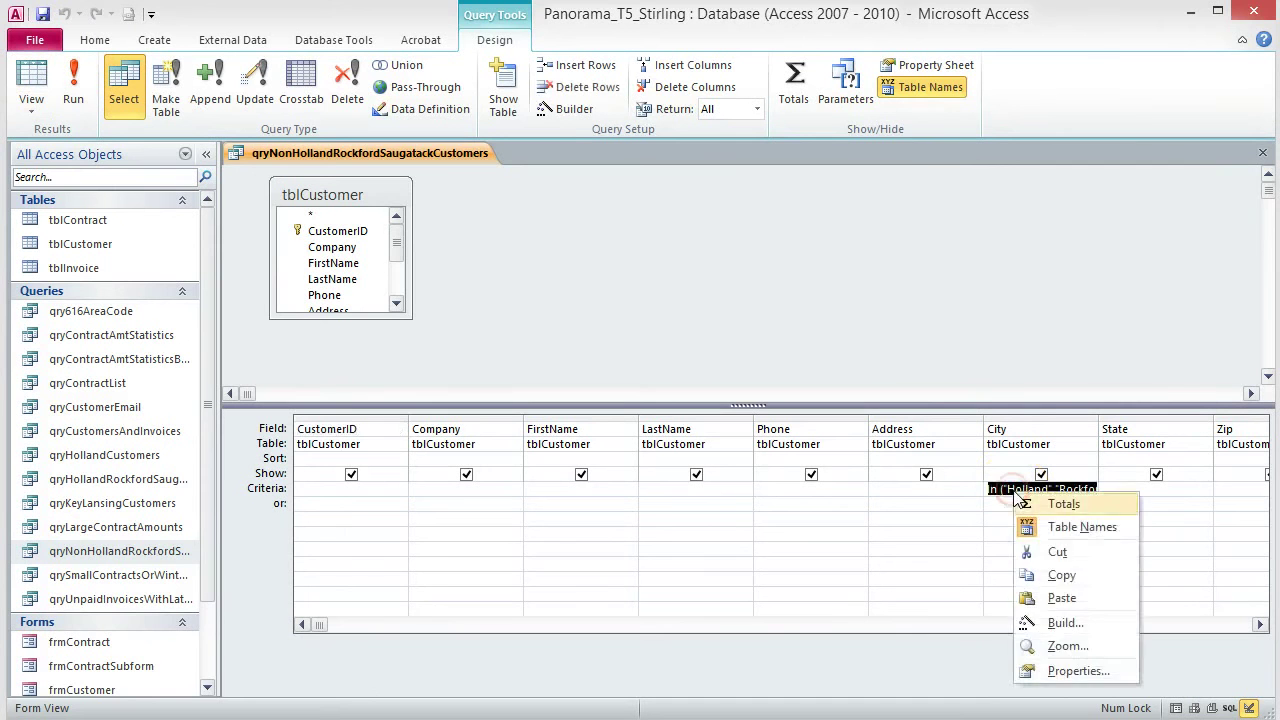
{"action": "left_click", "coordinate": [1068, 645]}
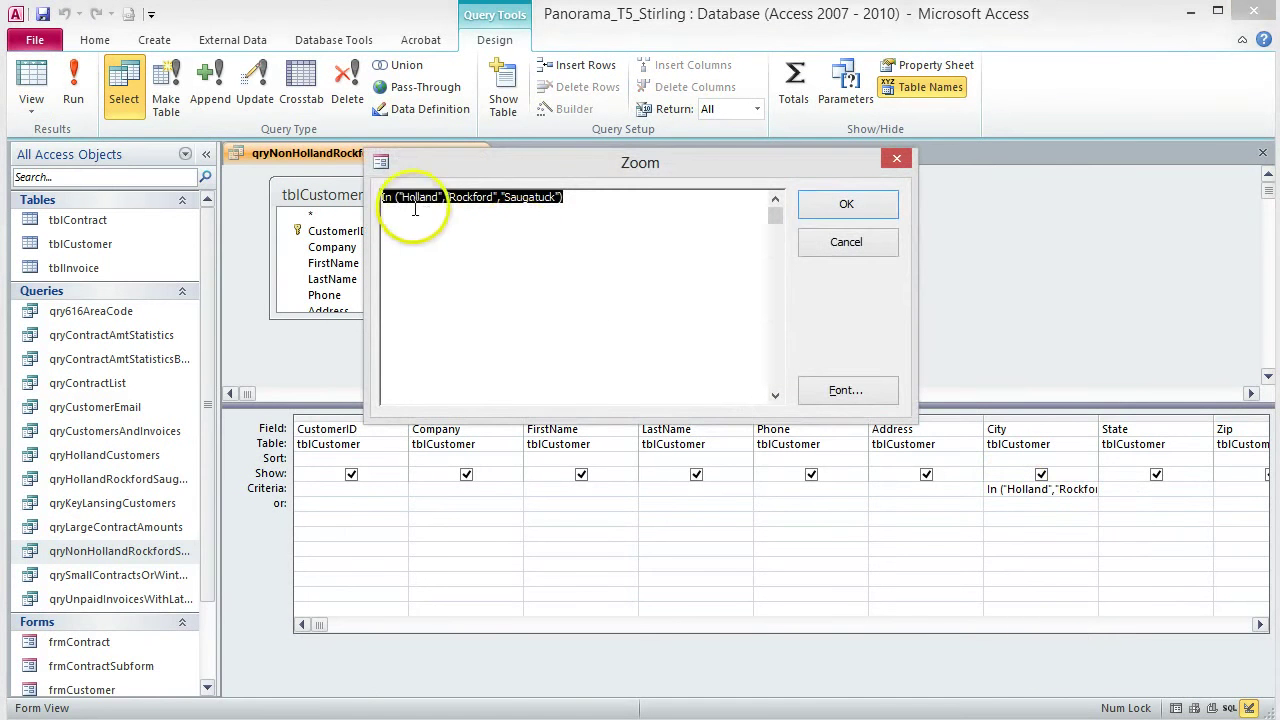
{"action": "left_click", "coordinate": [382, 197]}
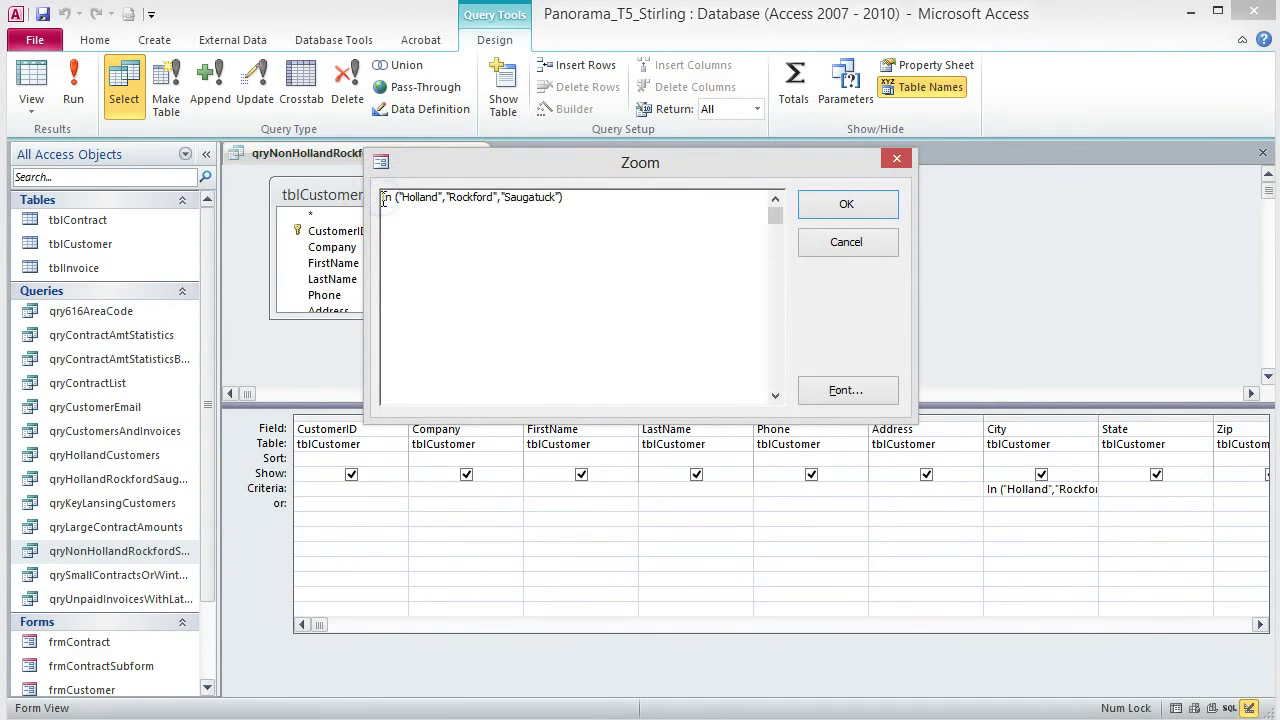
{"action": "type", "text": "Not t"}
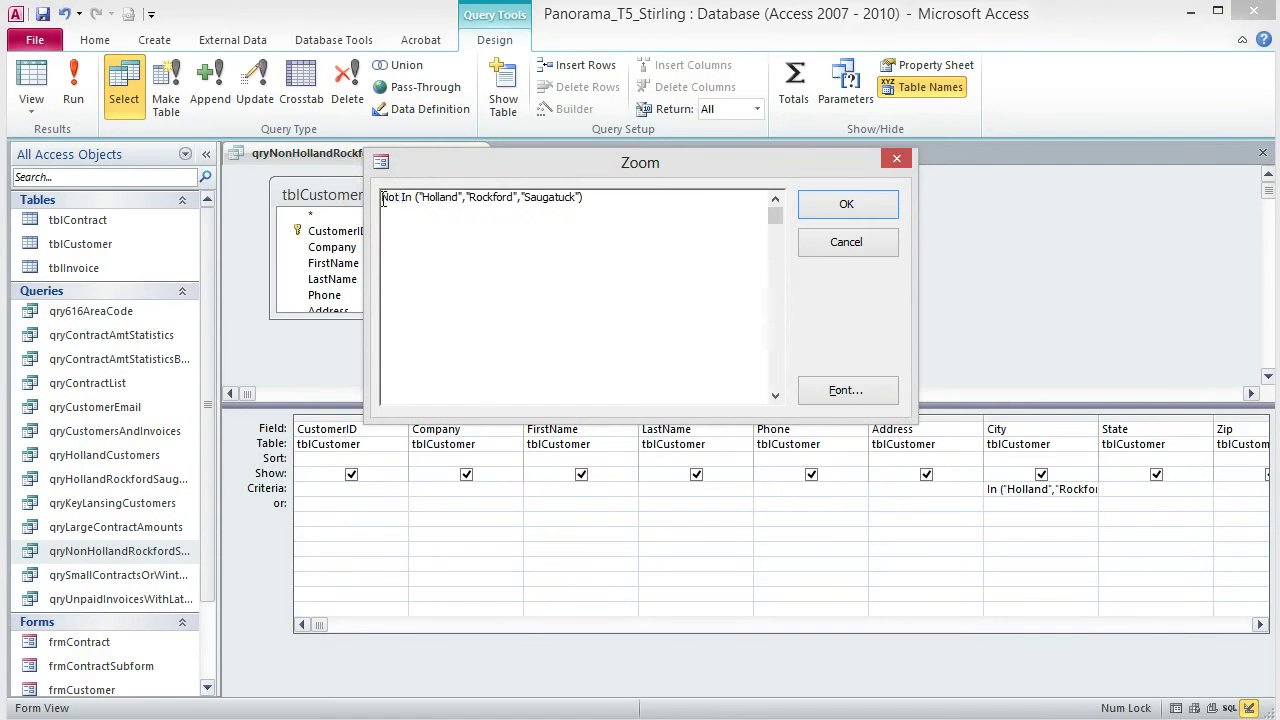
{"action": "left_click", "coordinate": [839, 204]}
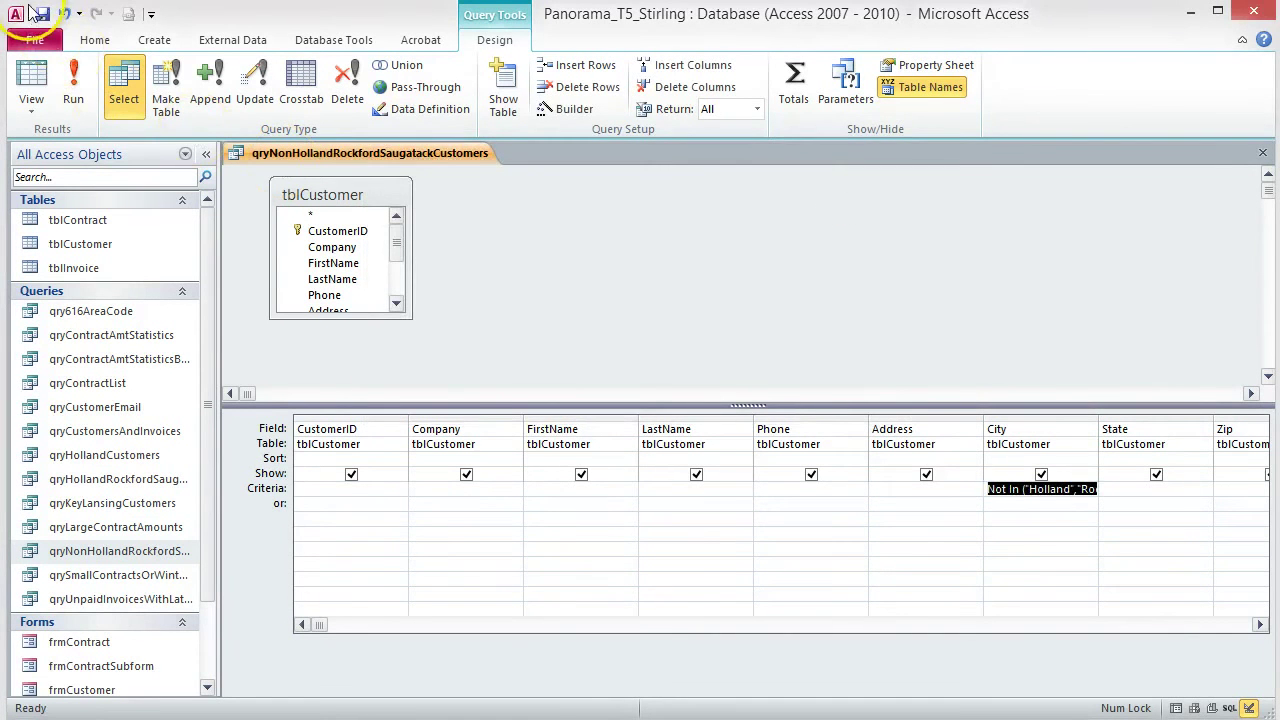
{"action": "left_click", "coordinate": [78, 90]}
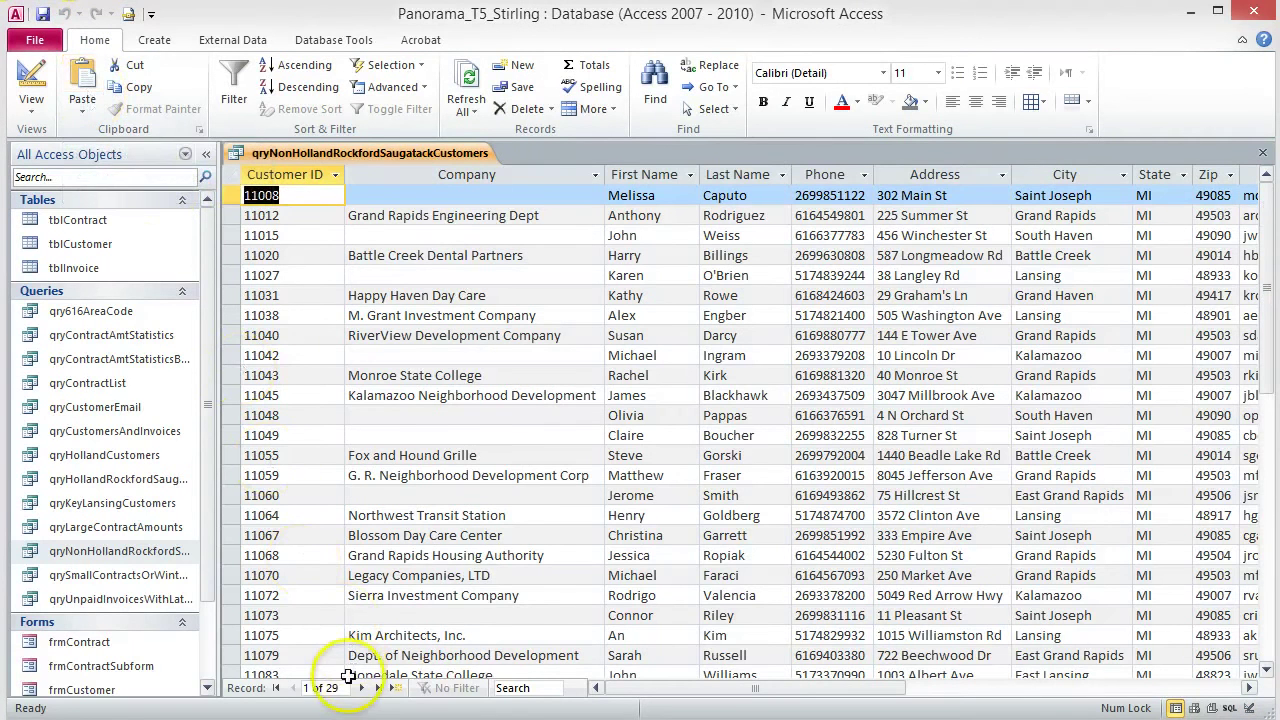
{"action": "left_click_drag", "start_coordinate": [651, 688], "coordinate": [720, 678]}
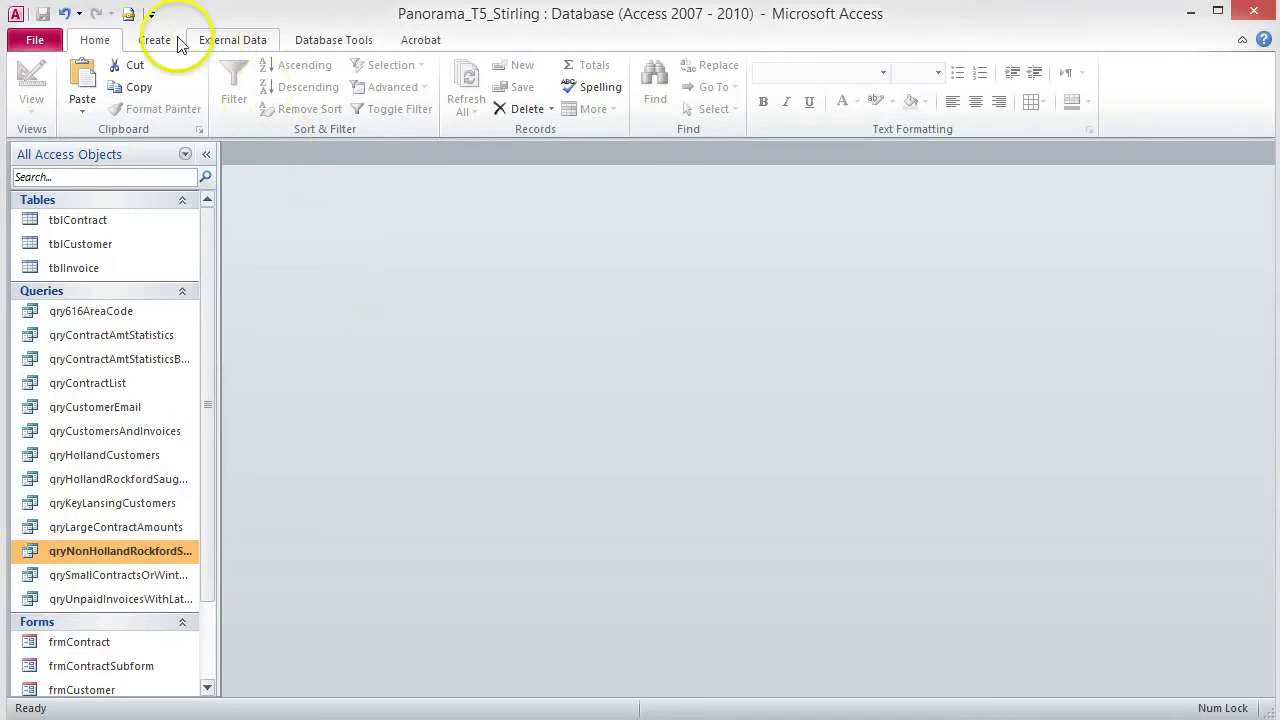
- Create a new query in Design view and add the tblCustomer table to it
{"action": "left_click", "coordinate": [163, 40]}
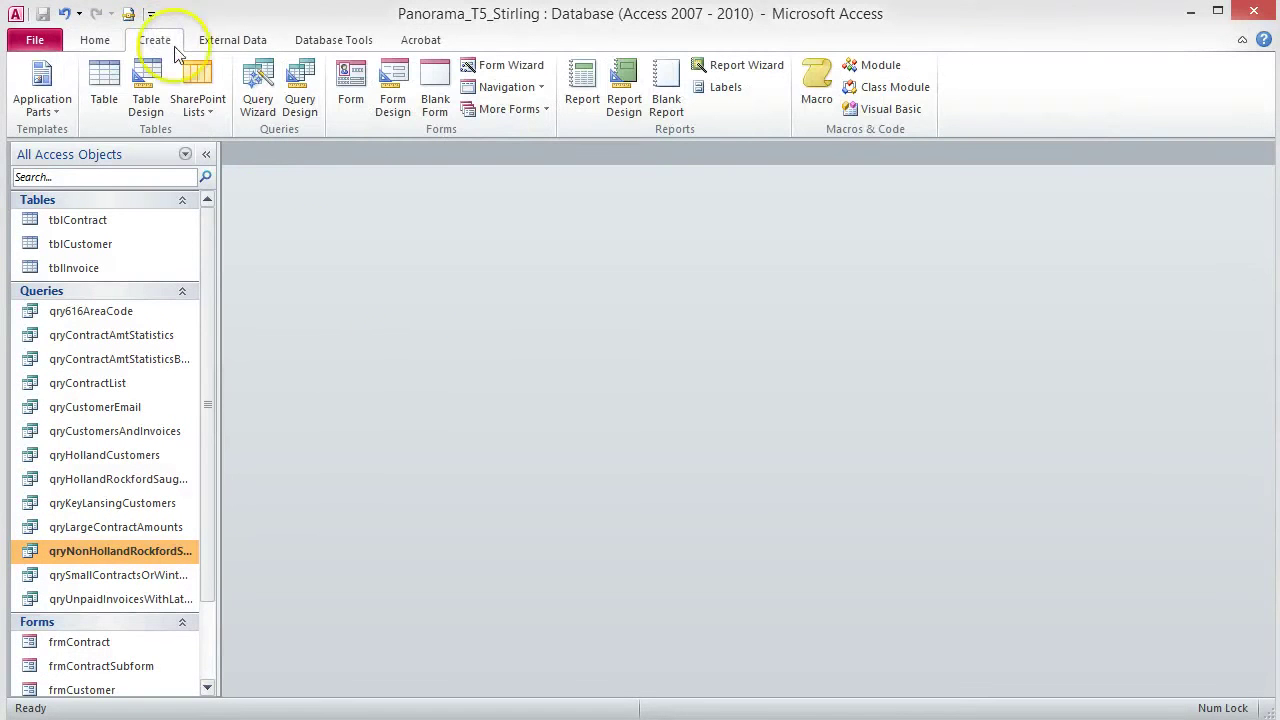
{"action": "left_click", "coordinate": [310, 106]}
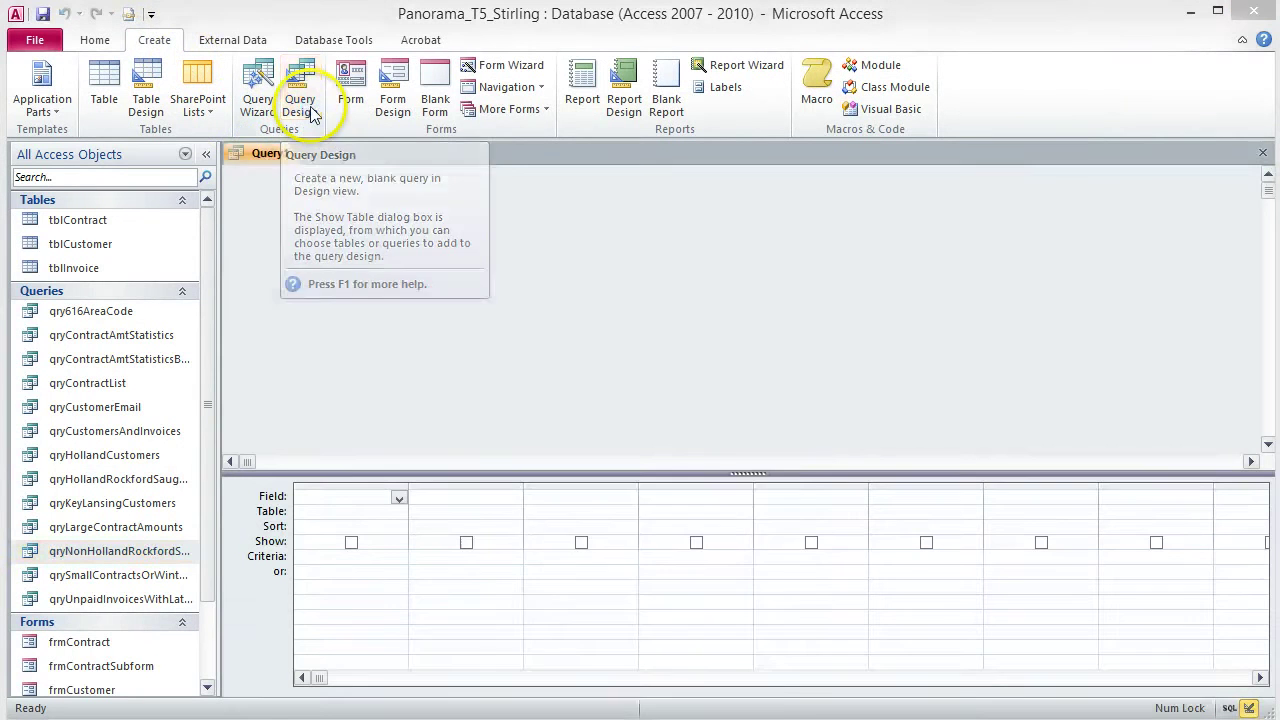
{"action": "left_click_drag", "start_coordinate": [592, 481], "coordinate": [572, 217]}
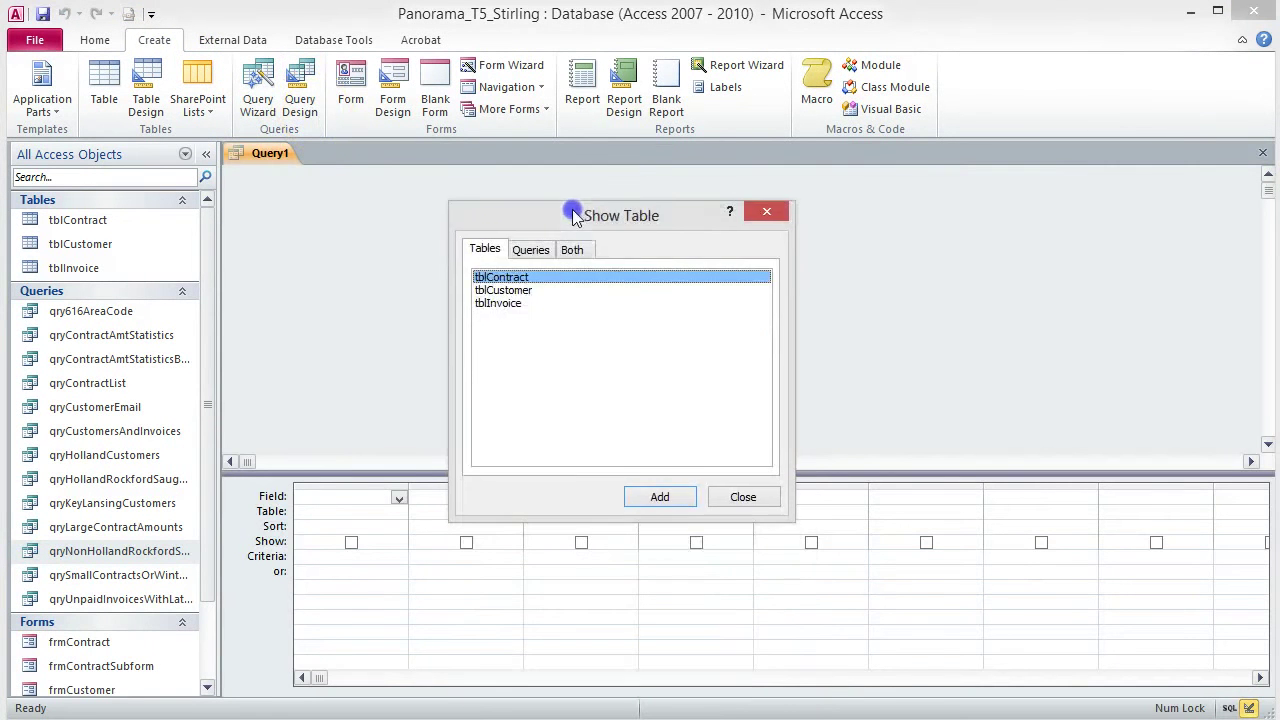
{"action": "left_click", "coordinate": [512, 291]}
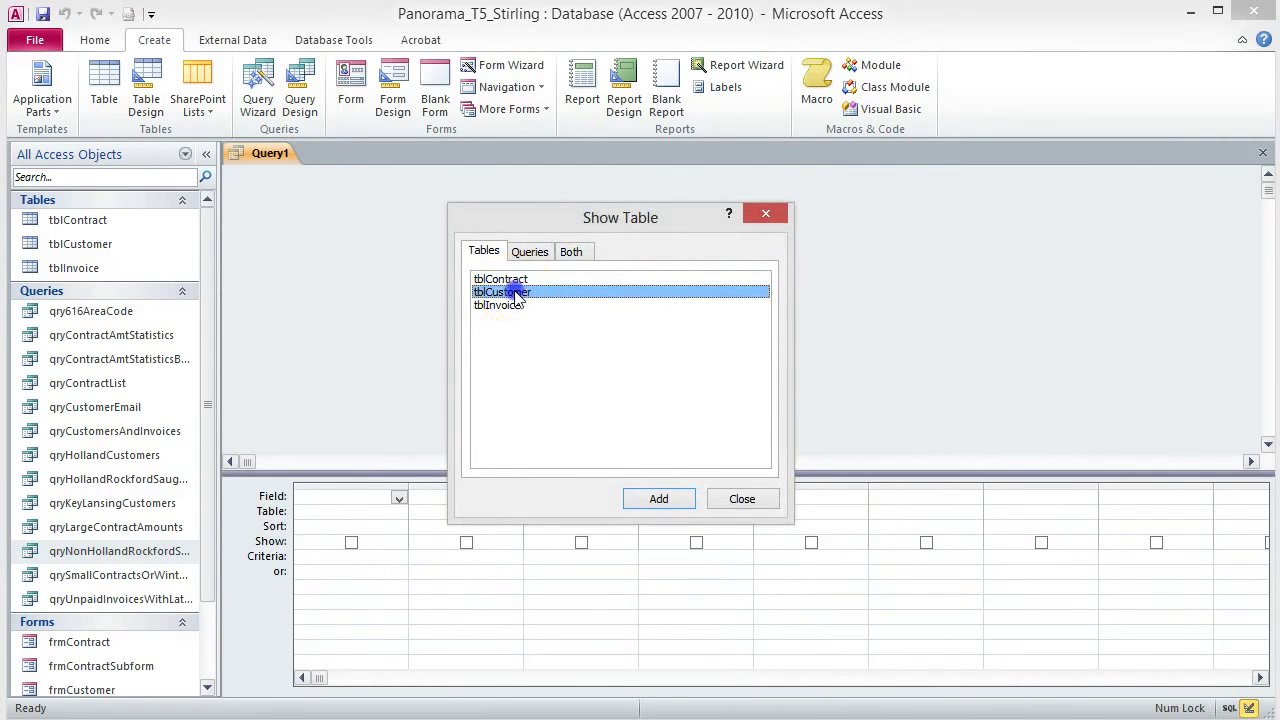
{"action": "left_click", "coordinate": [660, 498]}
{"action": "left_click", "coordinate": [742, 498]}
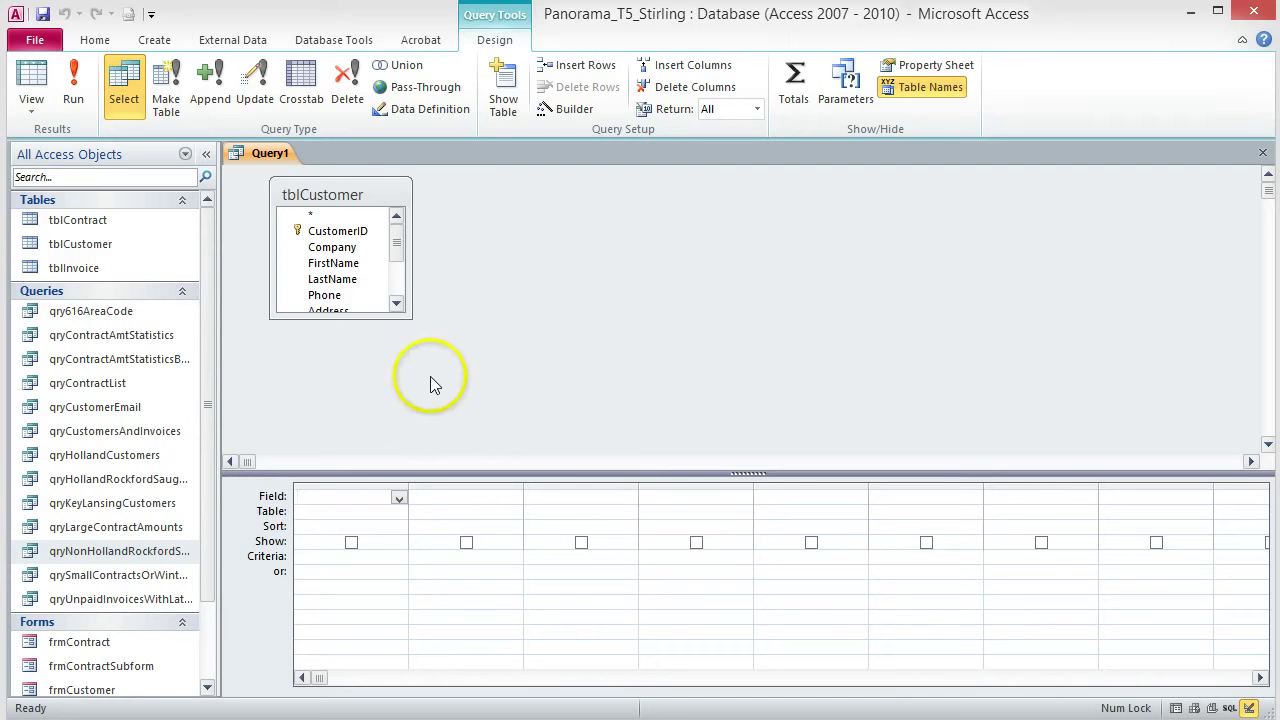
- Add all tblCustomer fields to the design grid starting at the second column, leaving the first column blank
{"action": "double_click", "coordinate": [366, 196]}
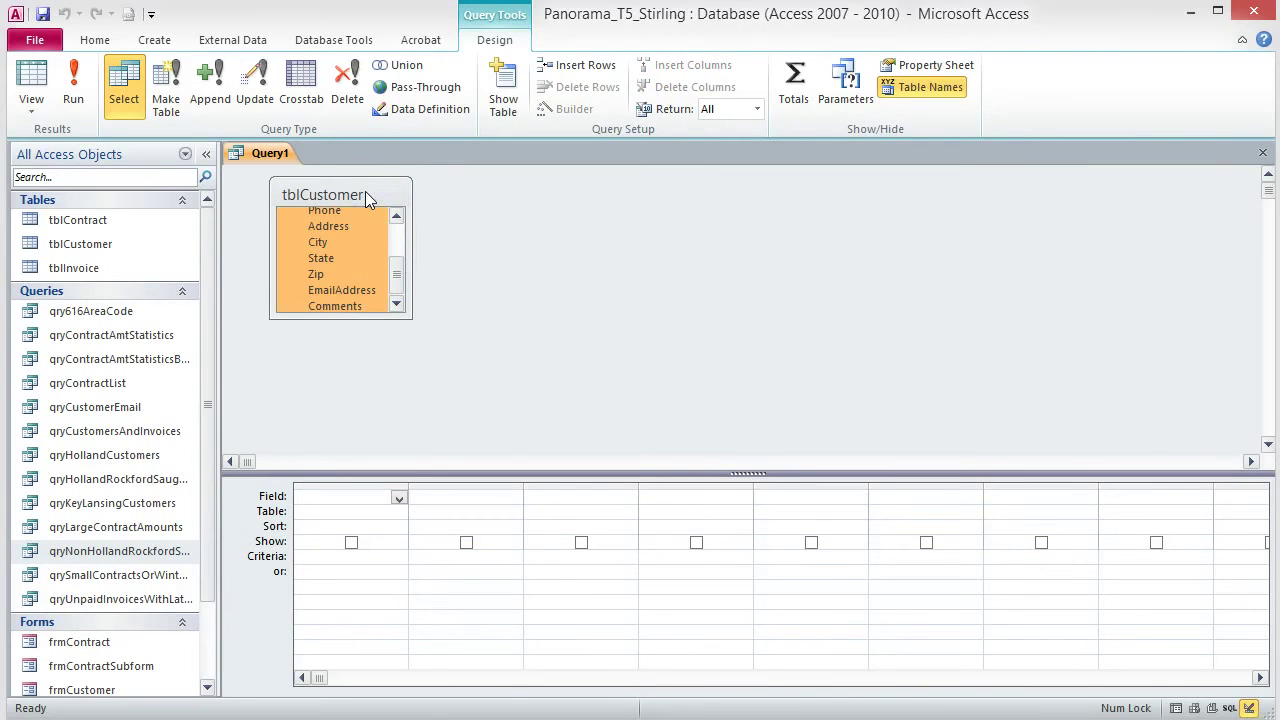
{"action": "left_click", "coordinate": [340, 229]}
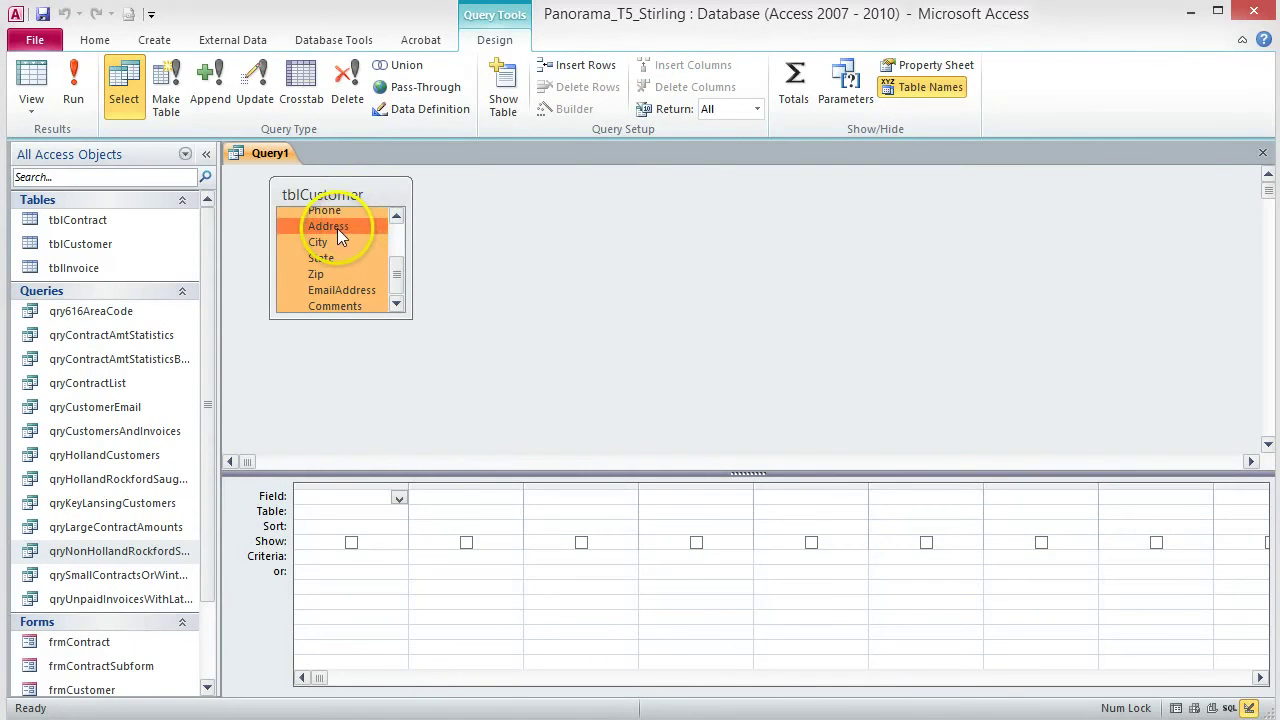
{"action": "left_click_drag", "start_coordinate": [337, 228], "coordinate": [466, 498]}
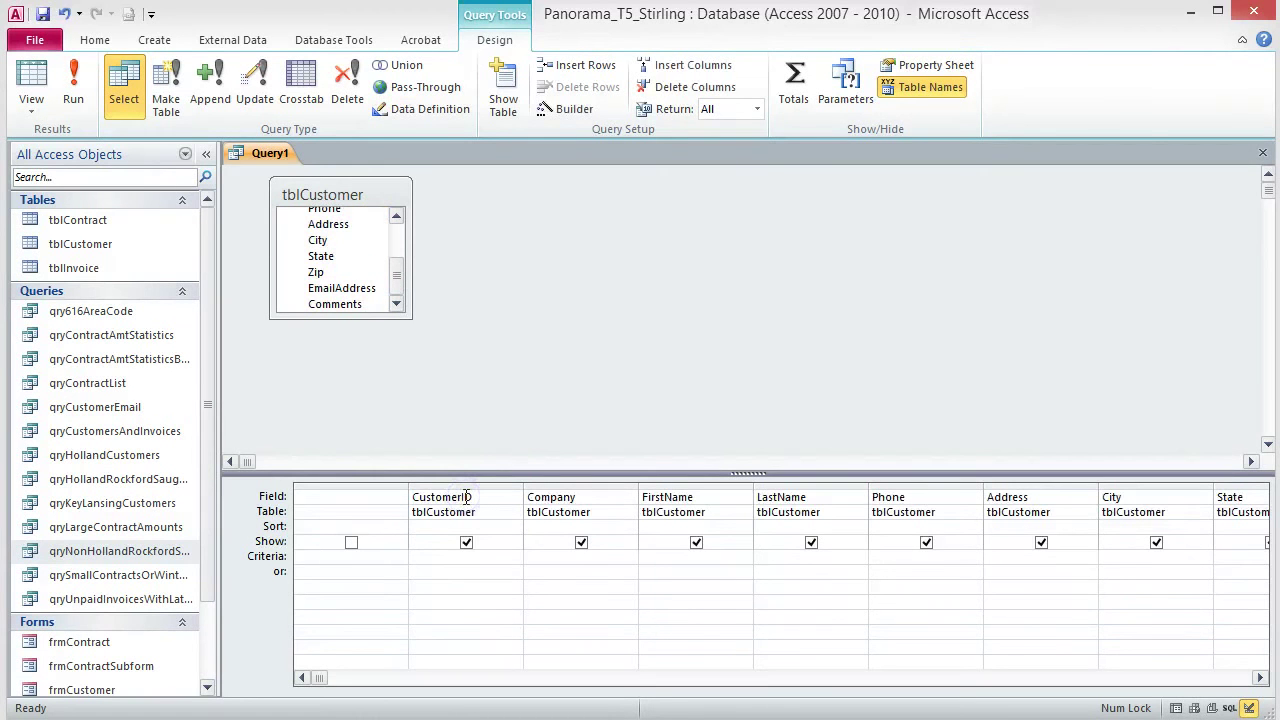
- Open the Expression Builder for the blank first column's field and start the expression with the field name Customer:
{"action": "right_click", "coordinate": [386, 497]}
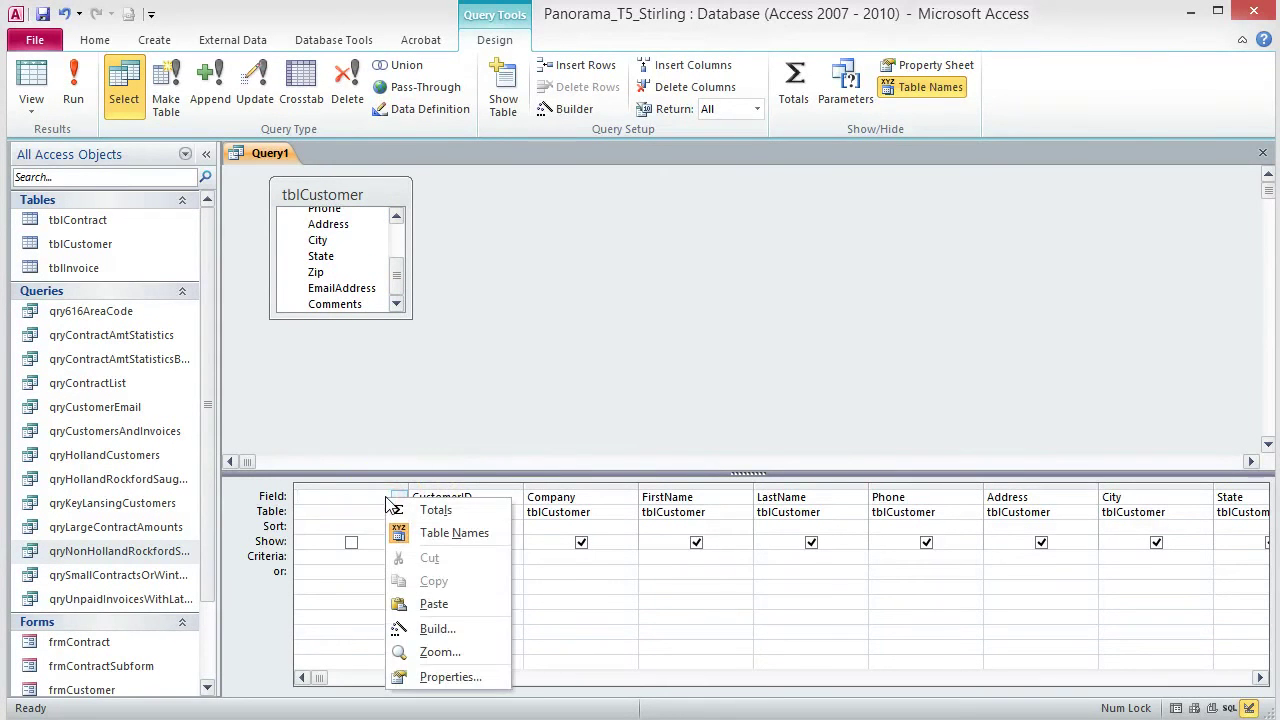
{"action": "left_click", "coordinate": [437, 629]}
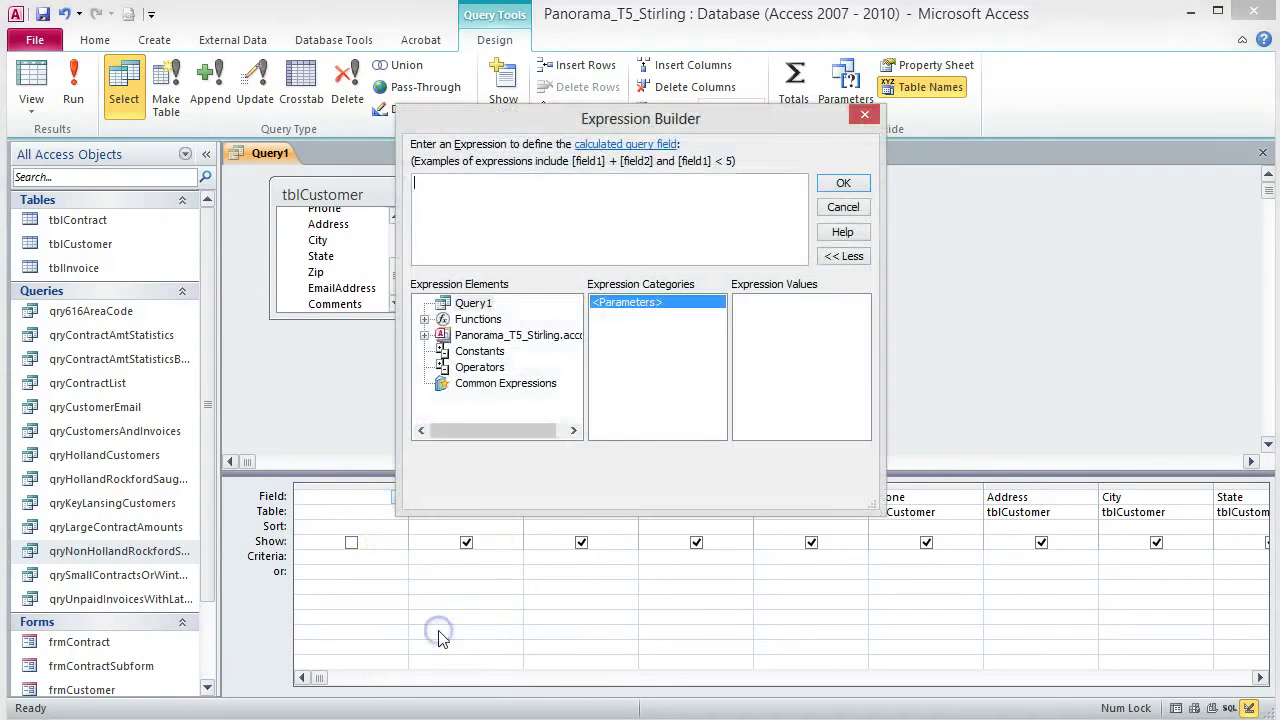
{"action": "left_click", "coordinate": [436, 207]}
{"action": "type", "text": "Customer"}
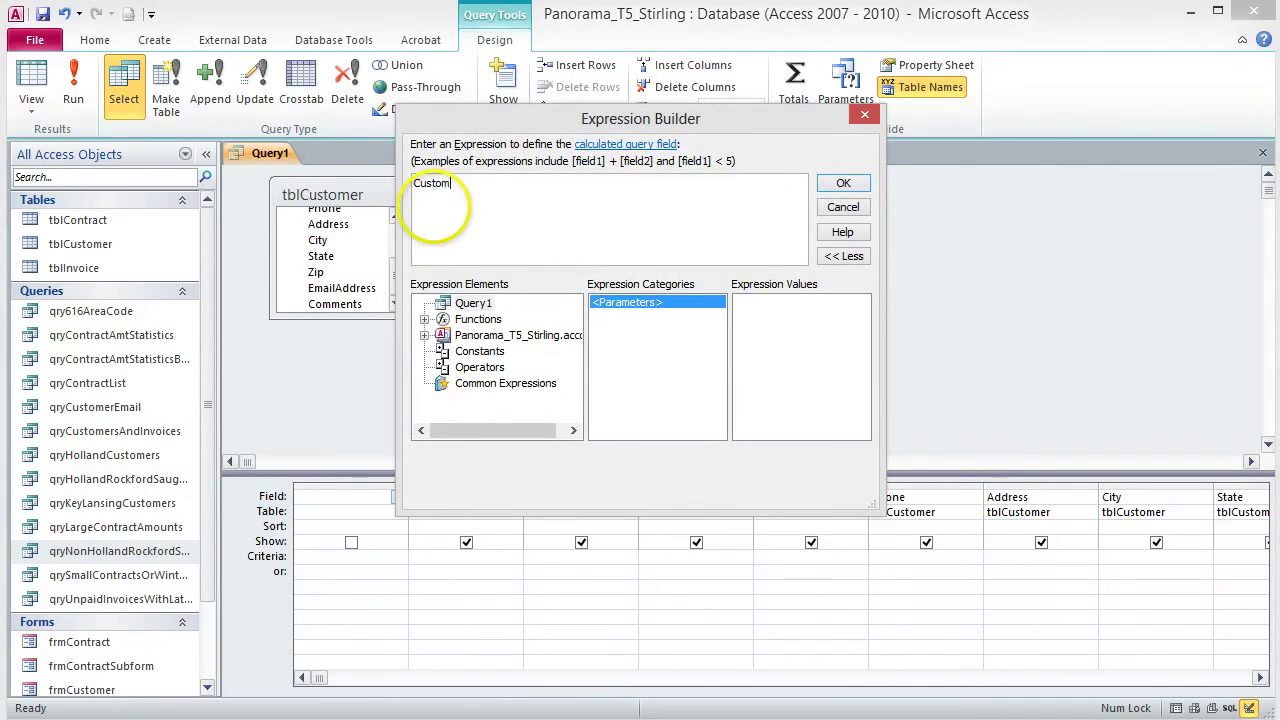
{"action": "type", "text": ":"}
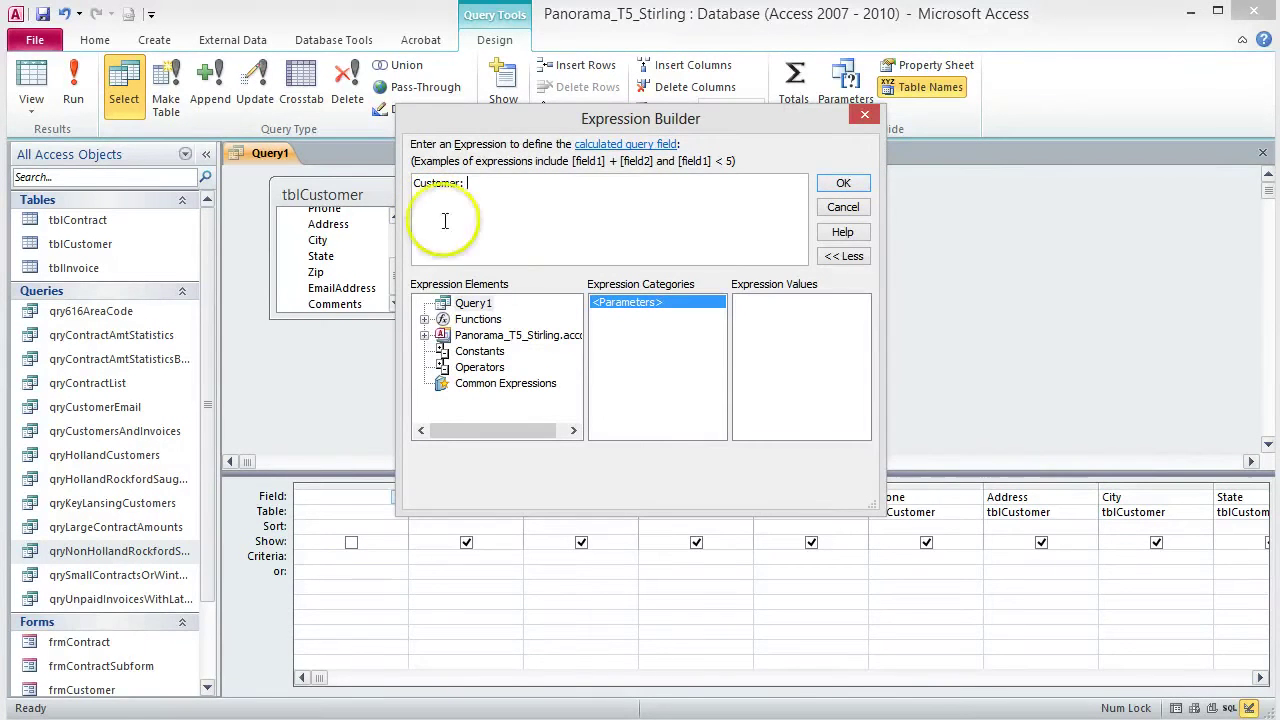
- Insert the built-in Program Flow function IIf after Customer: and remove the «Expr» placeholder and extra space before it
{"action": "double_click", "coordinate": [470, 320]}
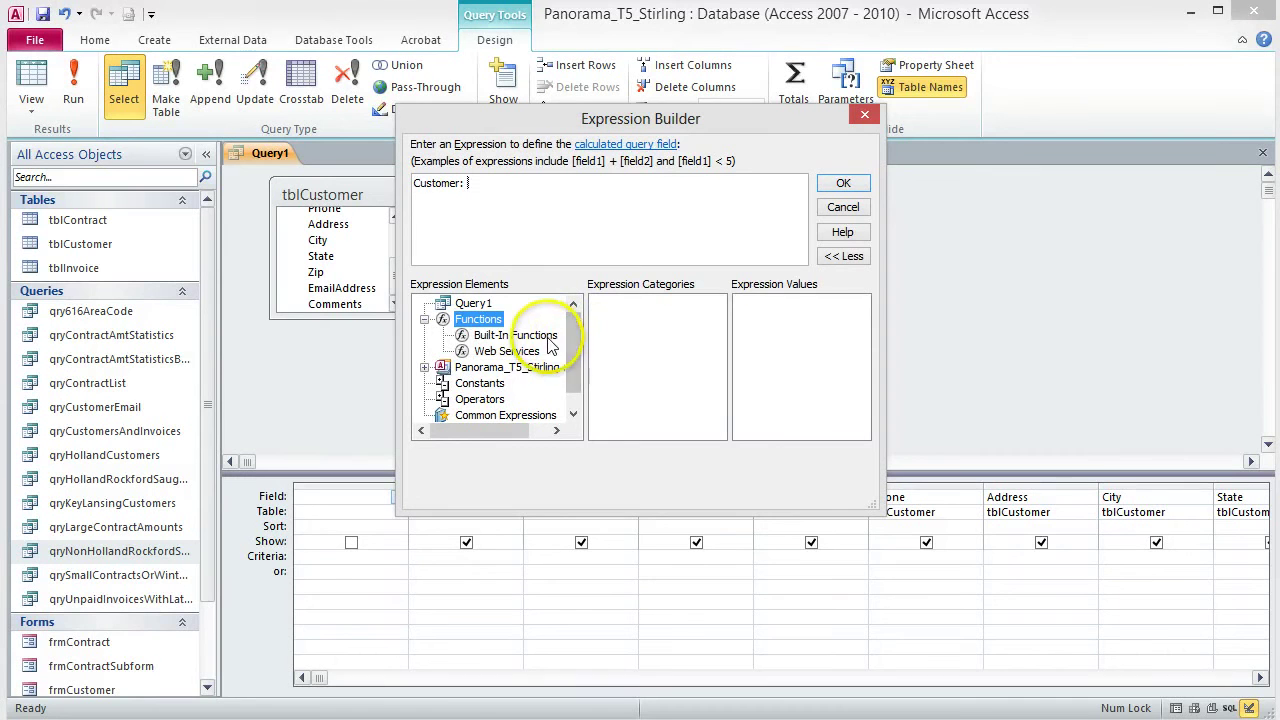
{"action": "left_click", "coordinate": [545, 341]}
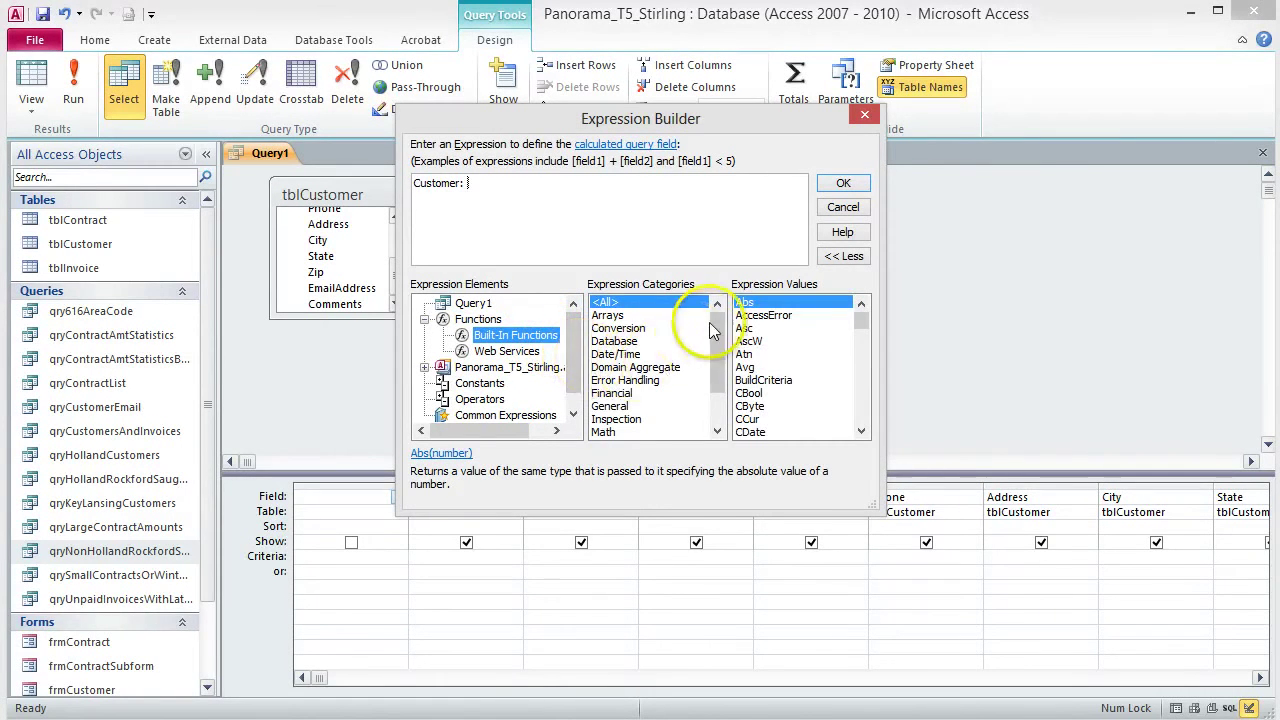
{"action": "left_click_drag", "start_coordinate": [716, 335], "coordinate": [719, 365]}
{"action": "left_click", "coordinate": [652, 406]}
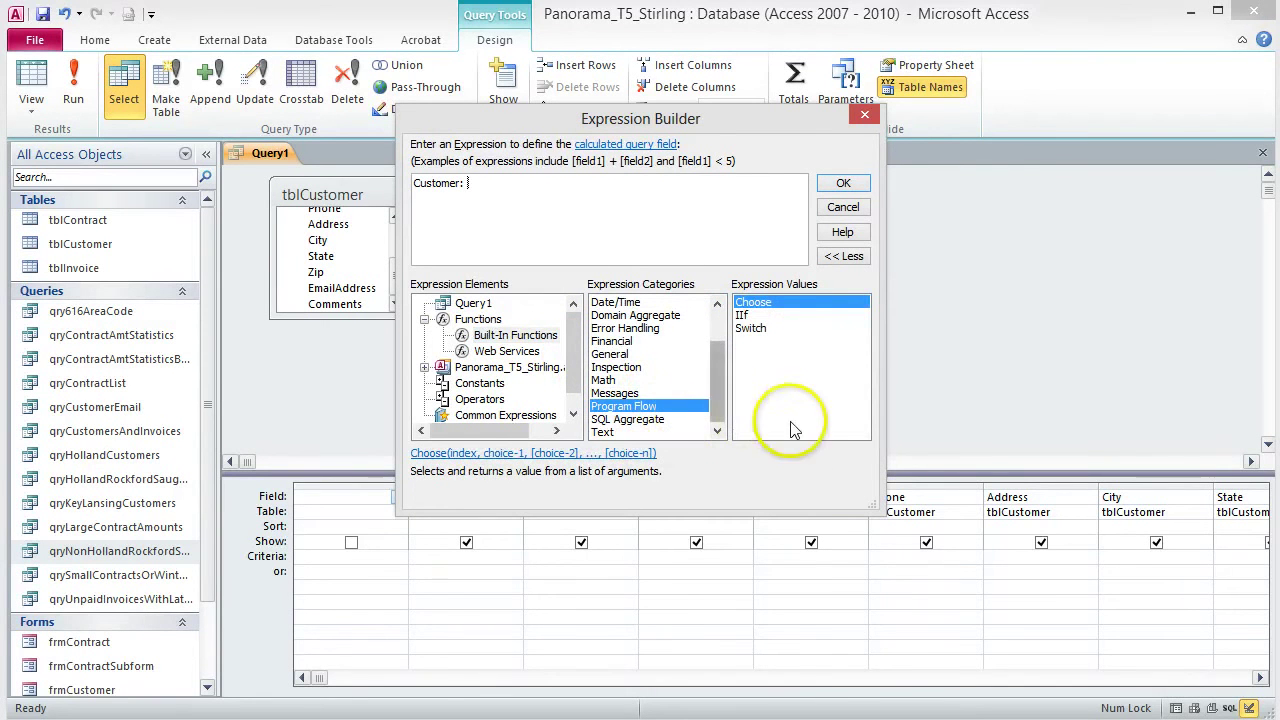
{"action": "double_click", "coordinate": [745, 316]}
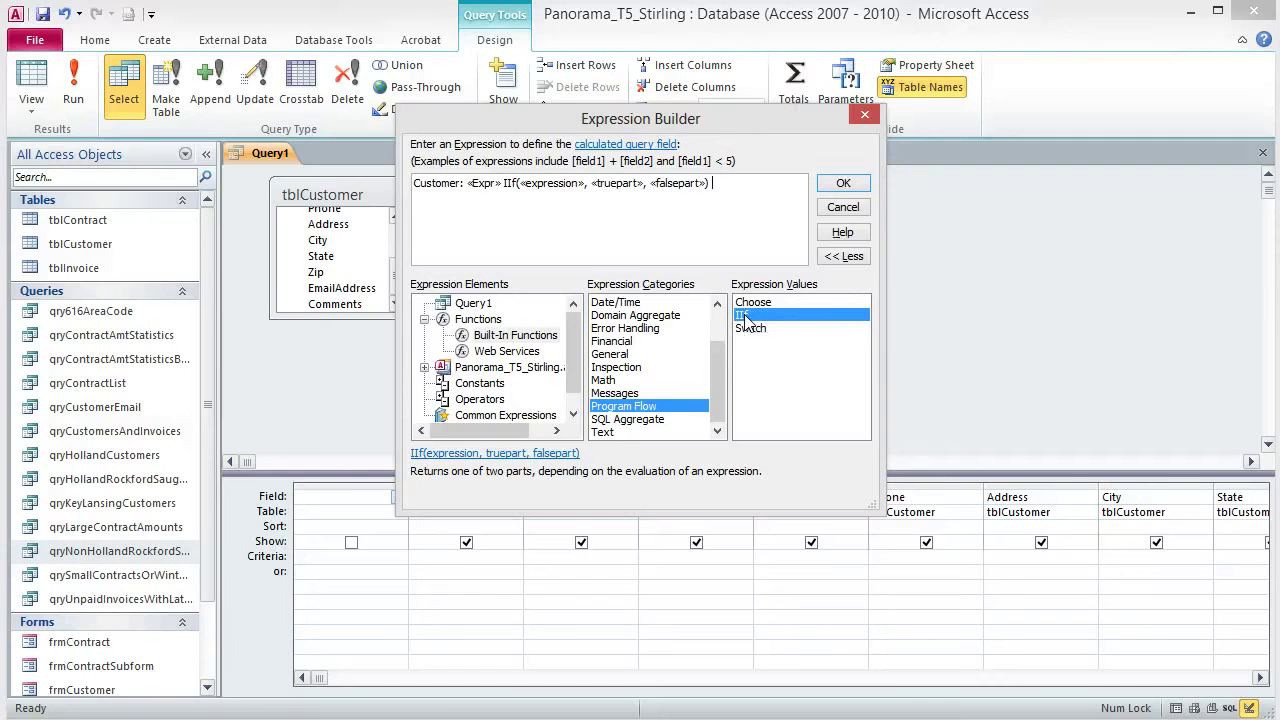
{"action": "left_click", "coordinate": [476, 184]}
{"action": "key", "text": "Delete"}
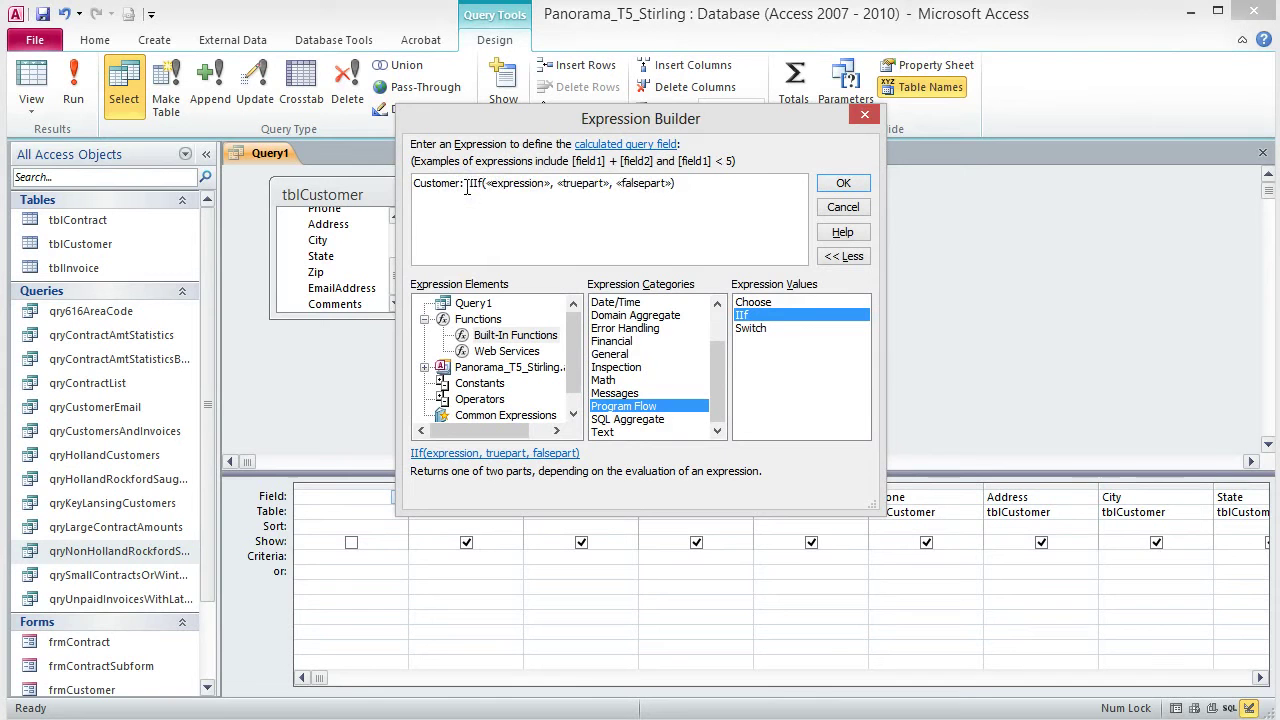
{"action": "left_click", "coordinate": [543, 223]}
{"action": "key", "text": "BackSpace"}
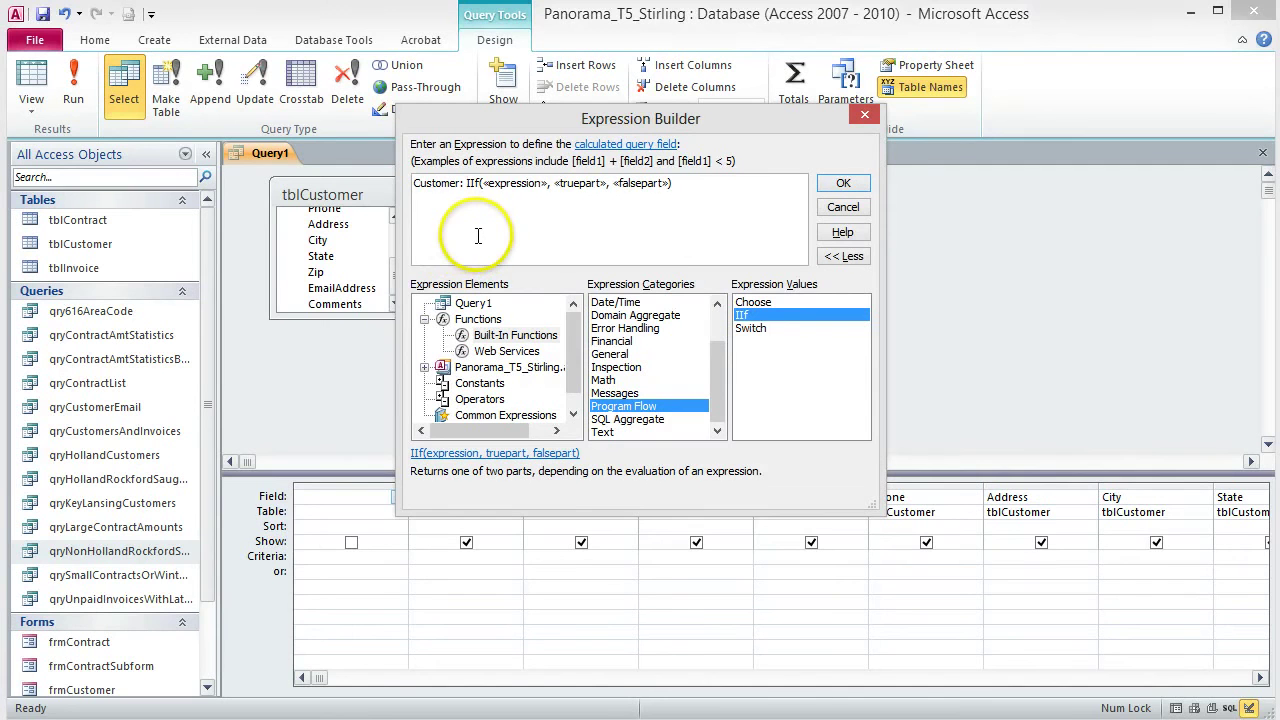
- Replace the IIf condition placeholder with the Inspection function IsNull, using Company as its argument
{"action": "left_click", "coordinate": [514, 183]}
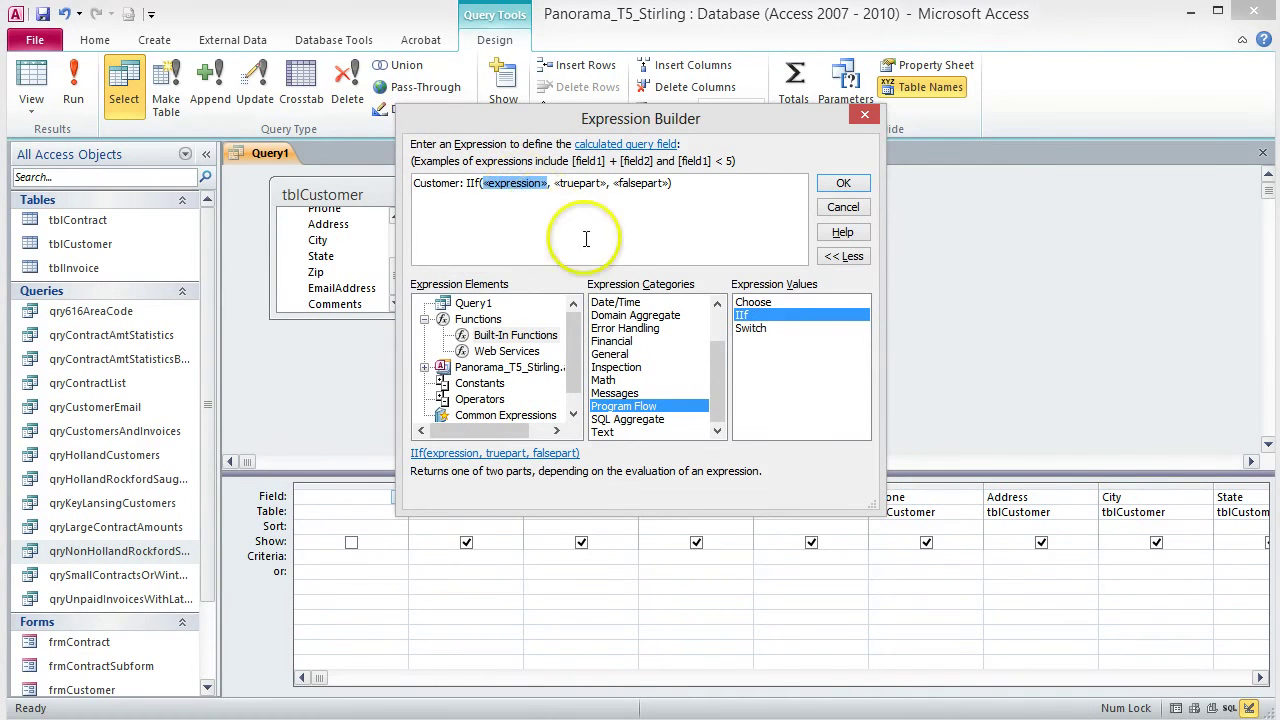
{"action": "left_click", "coordinate": [622, 369]}
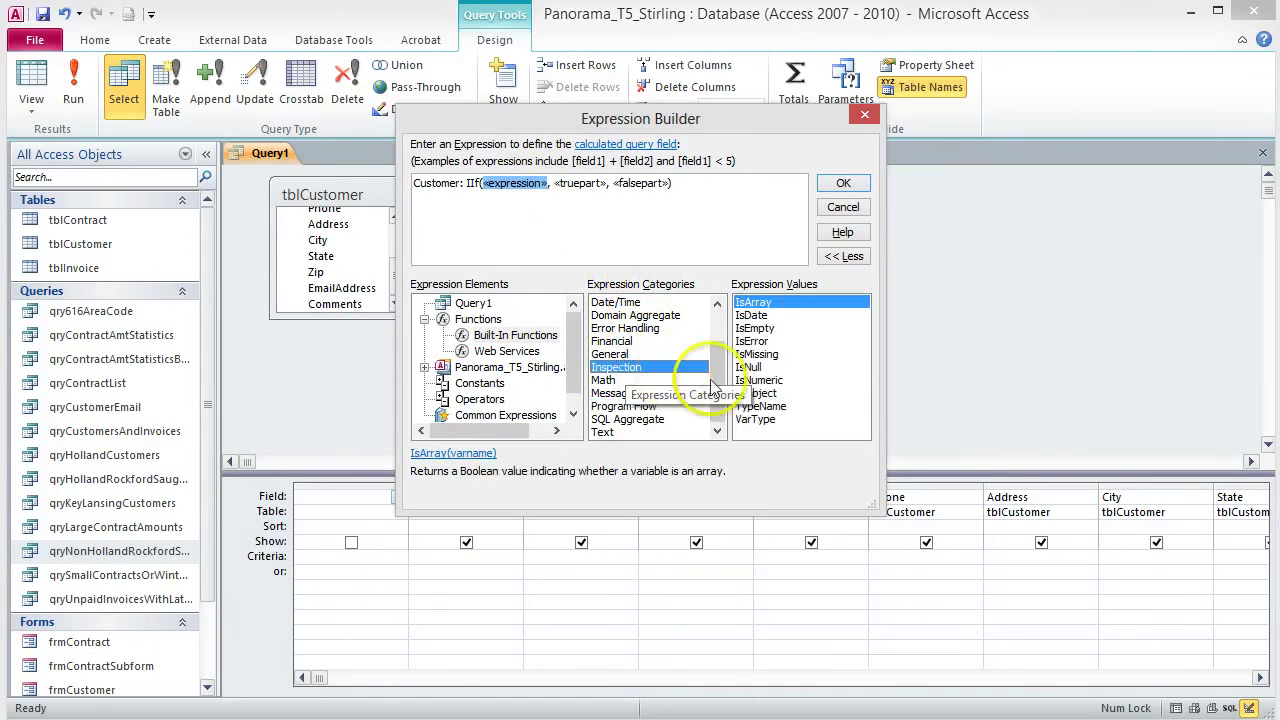
{"action": "double_click", "coordinate": [752, 369]}
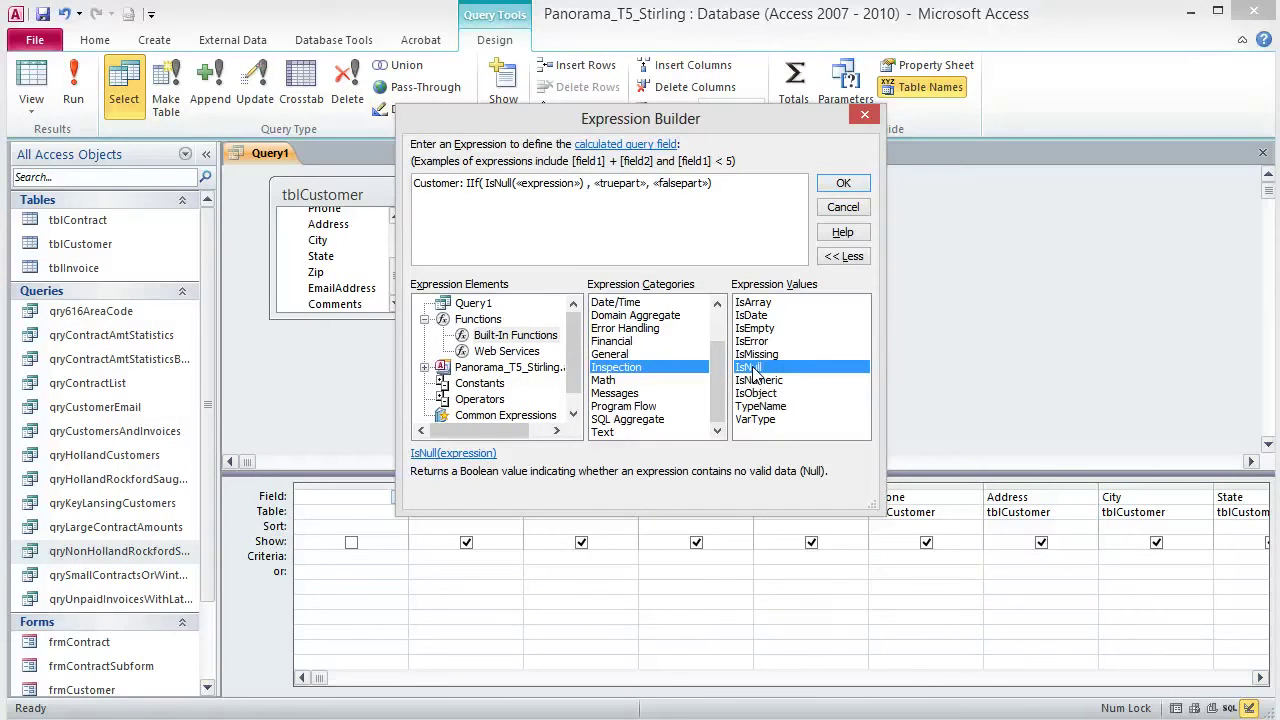
{"action": "left_click", "coordinate": [553, 185]}
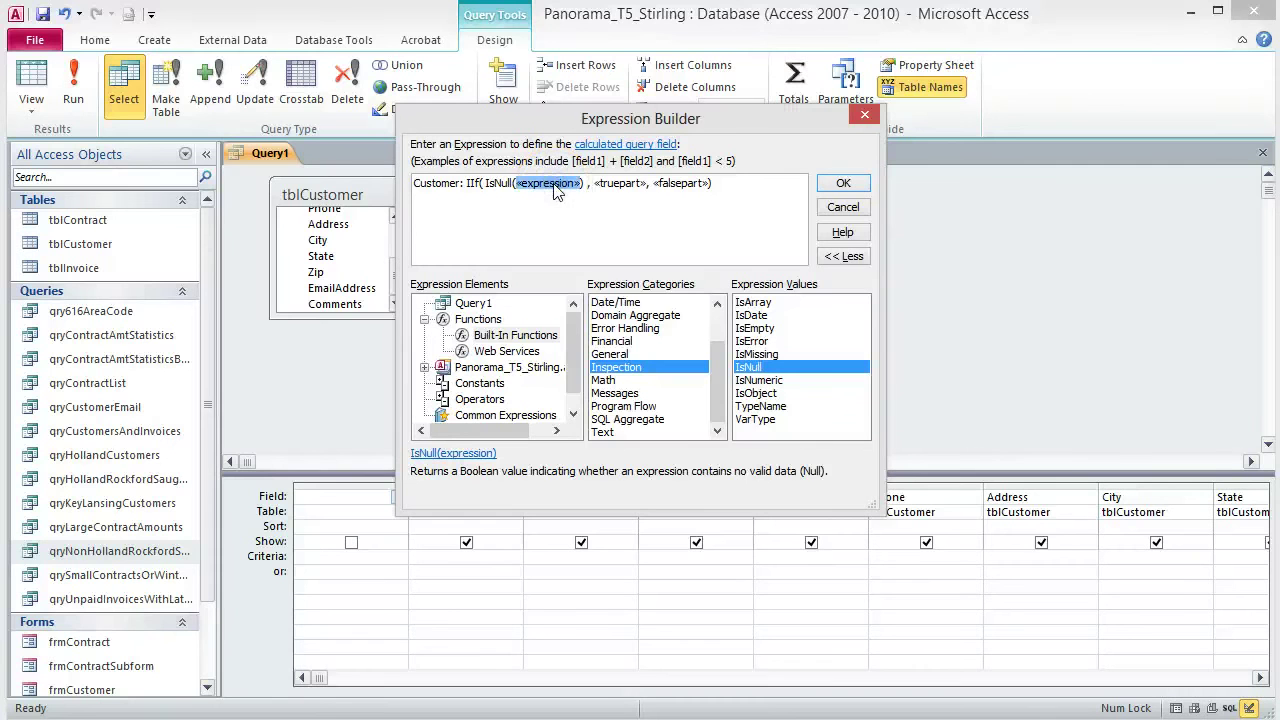
{"action": "type", "text": "Cust"}
{"action": "key", "text": "BackSpace"}
{"action": "key", "text": "BackSpace"}
{"action": "key", "text": "BackSpace"}
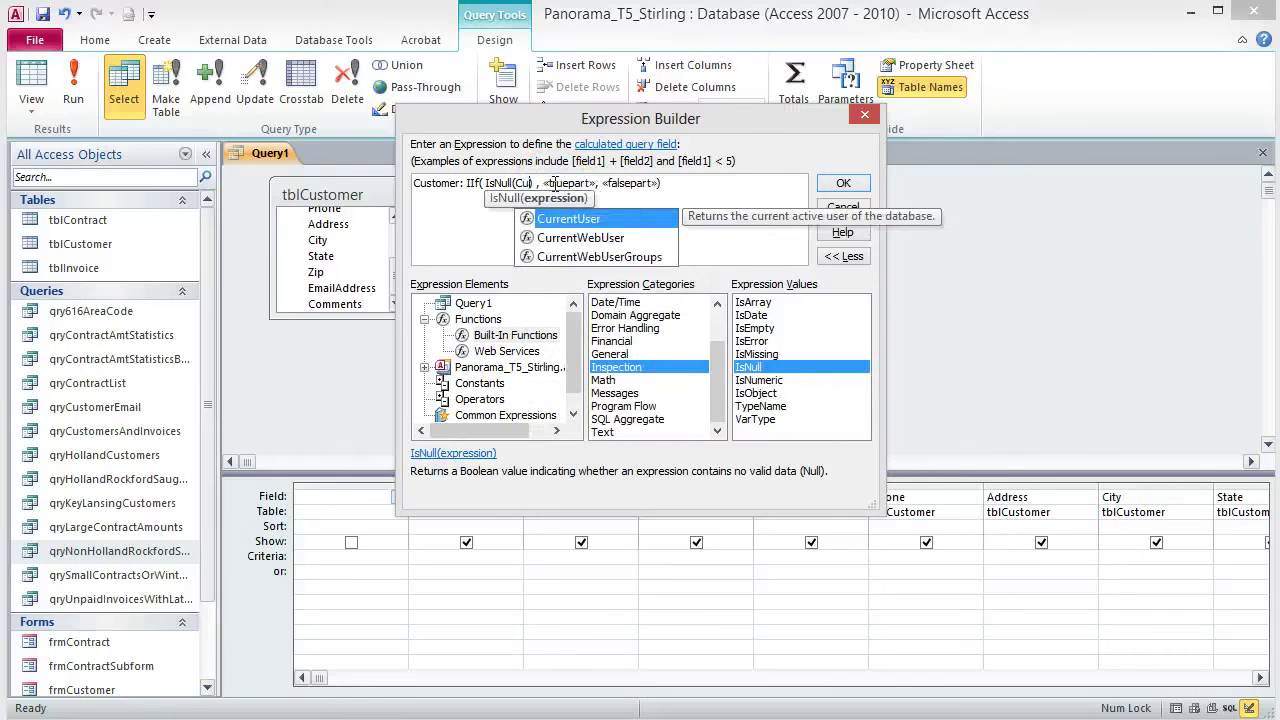
{"action": "type", "text": "ompany"}
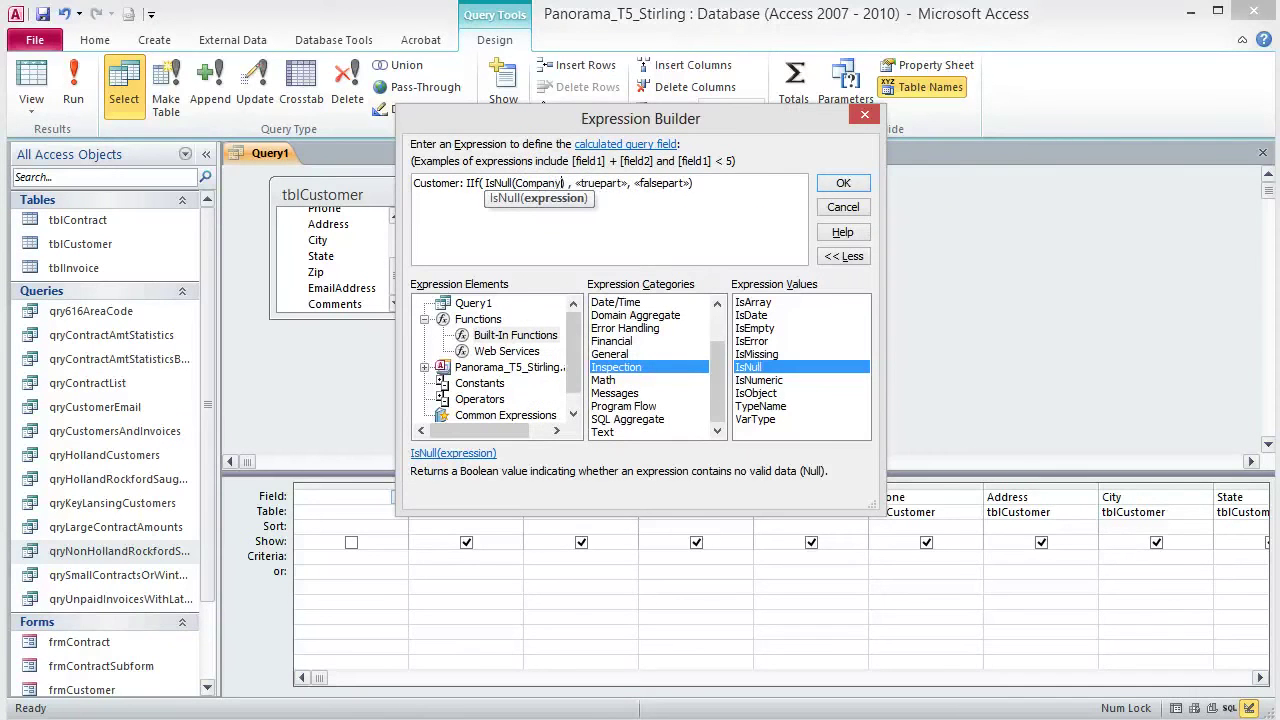
- Set the IIf false part to Company and the true part to LastName & ", " & FirstName, and accept the expression
{"action": "left_click", "coordinate": [660, 185]}
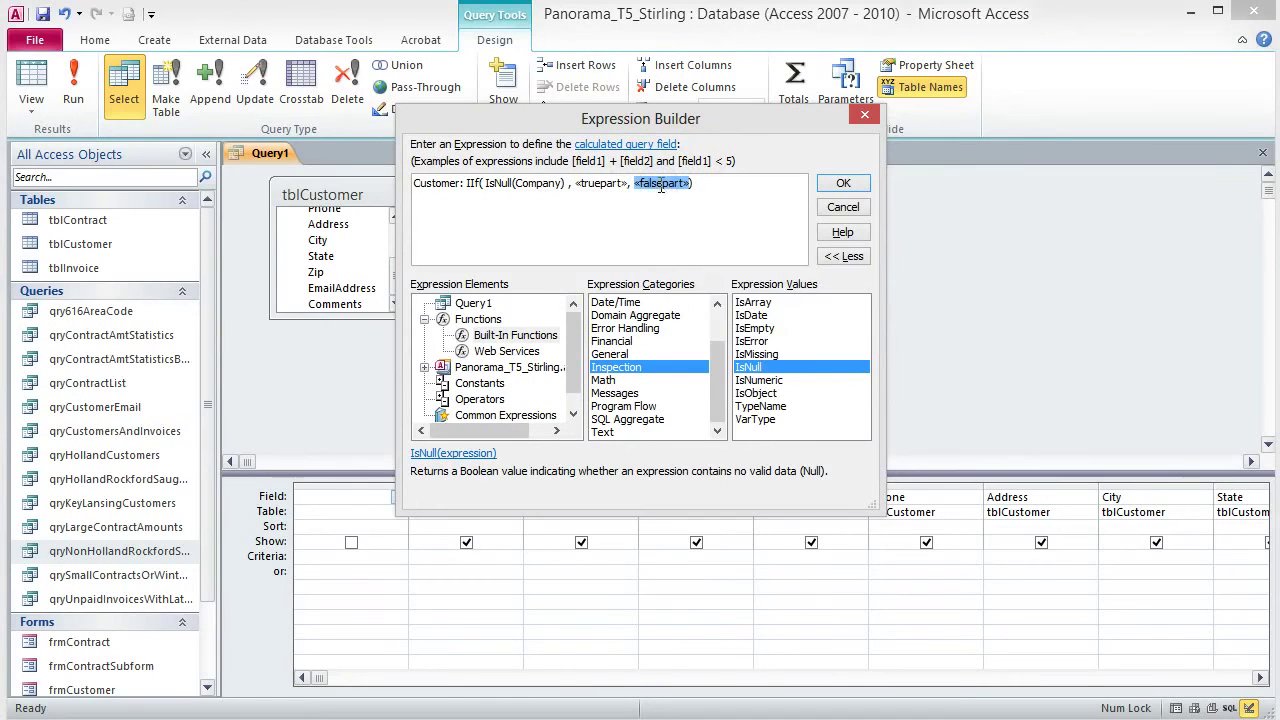
{"action": "type", "text": "Company"}
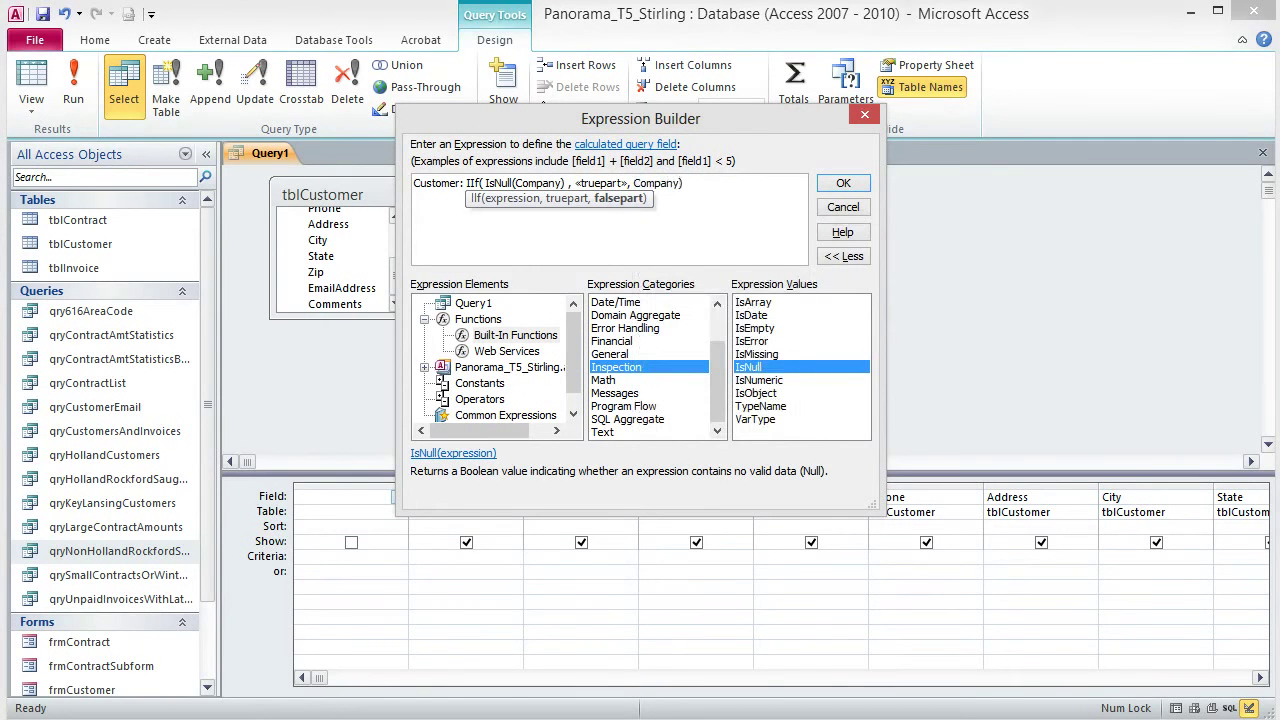
{"action": "left_click", "coordinate": [601, 191]}
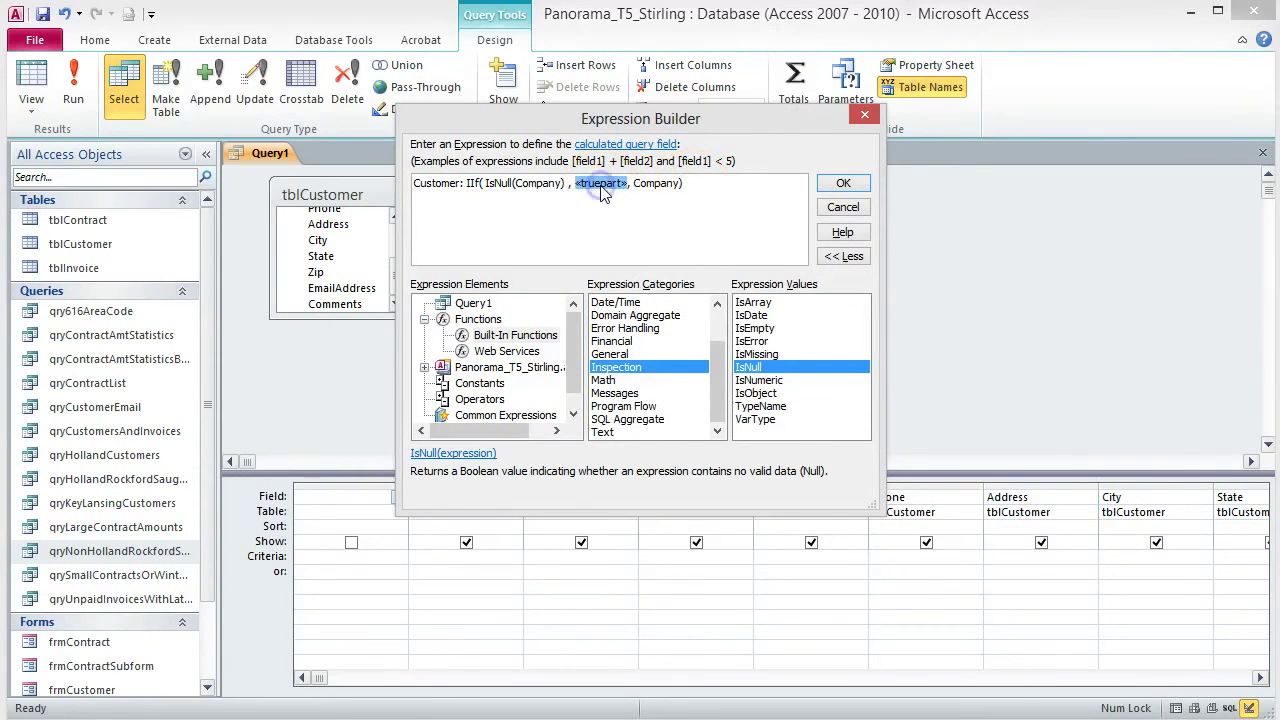
{"action": "type", "text": "LastN"}
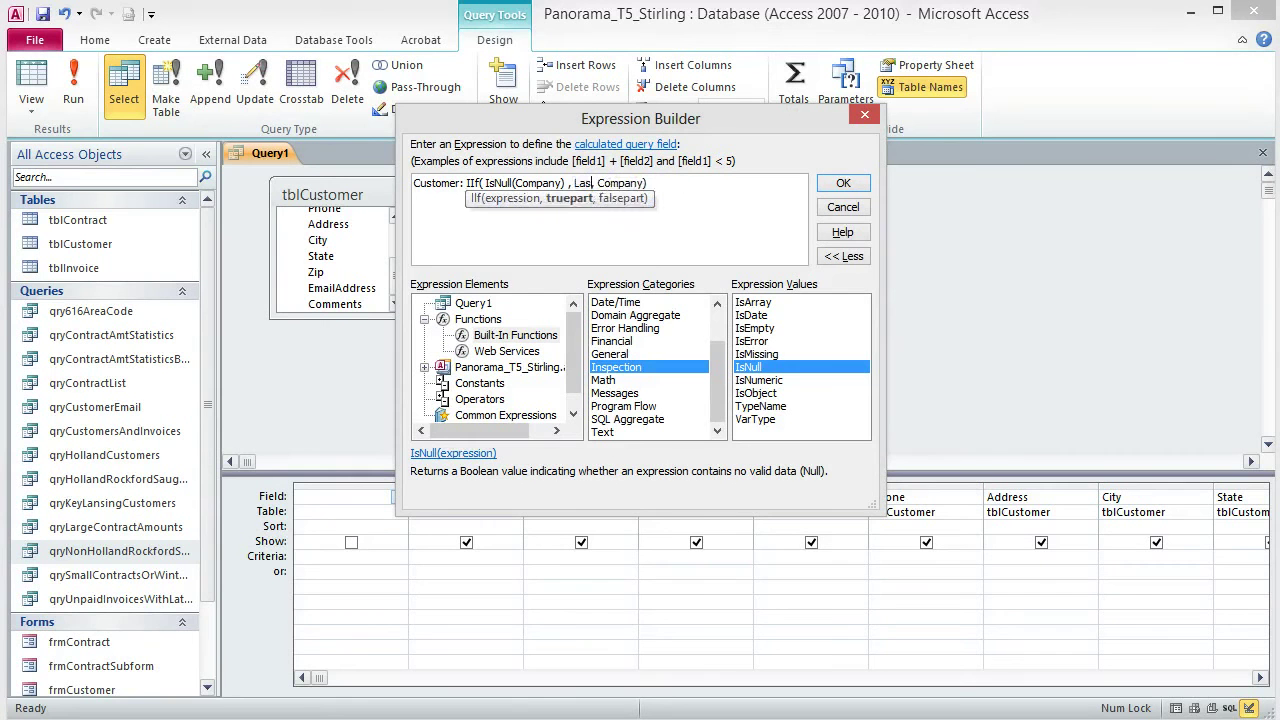
{"action": "type", "text": "ame &\""}
{"action": "type", "text": " \" F"}
{"action": "key", "text": "BackSpace"}
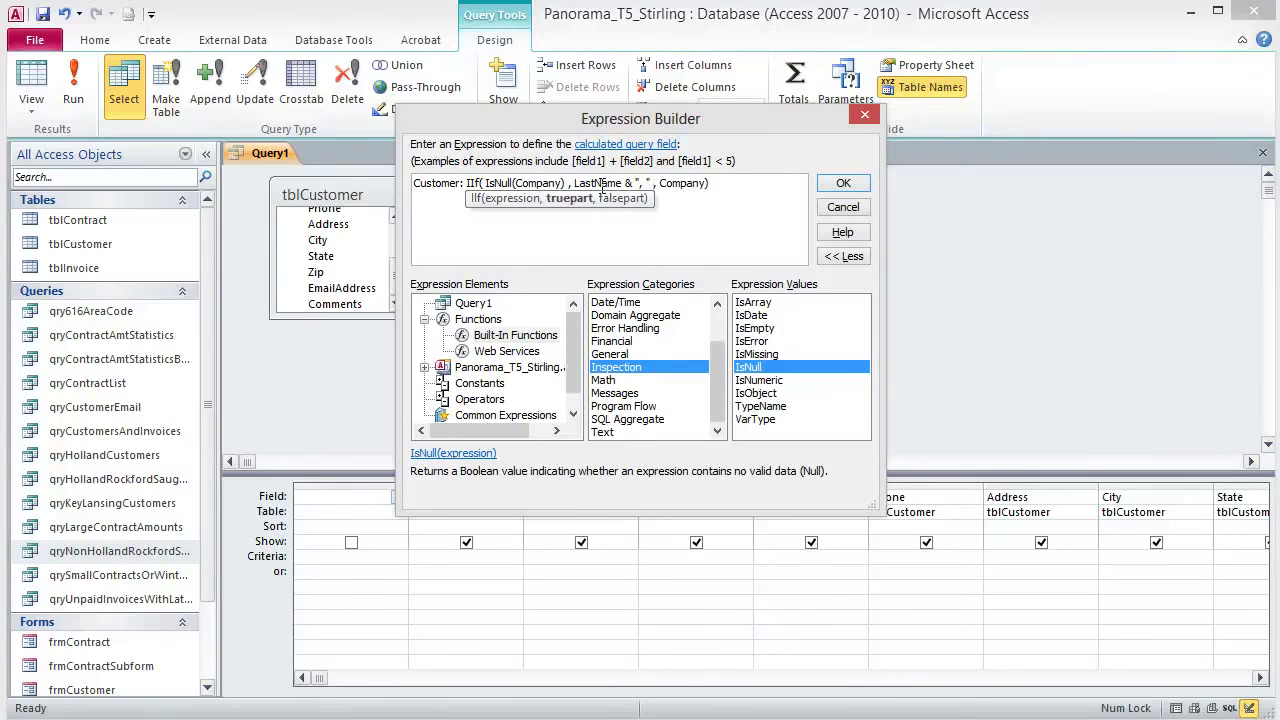
{"action": "type", "text": "& FirstName"}
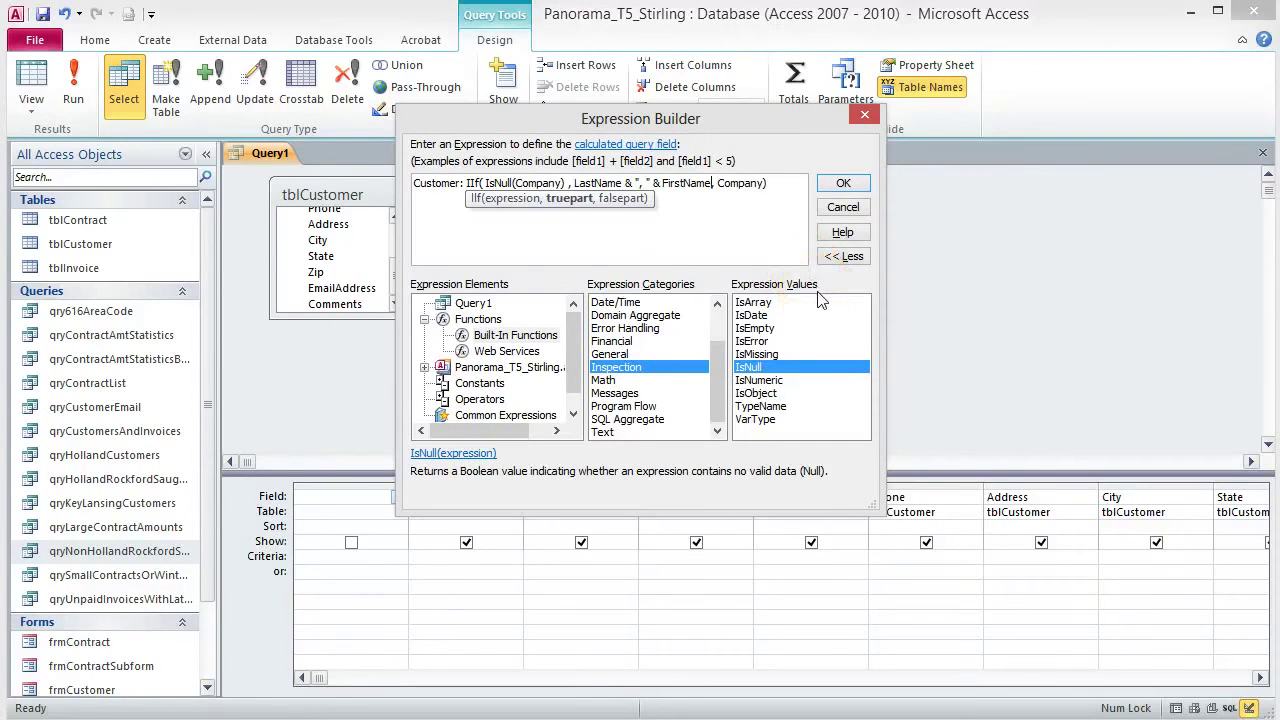
{"action": "left_click", "coordinate": [843, 186]}
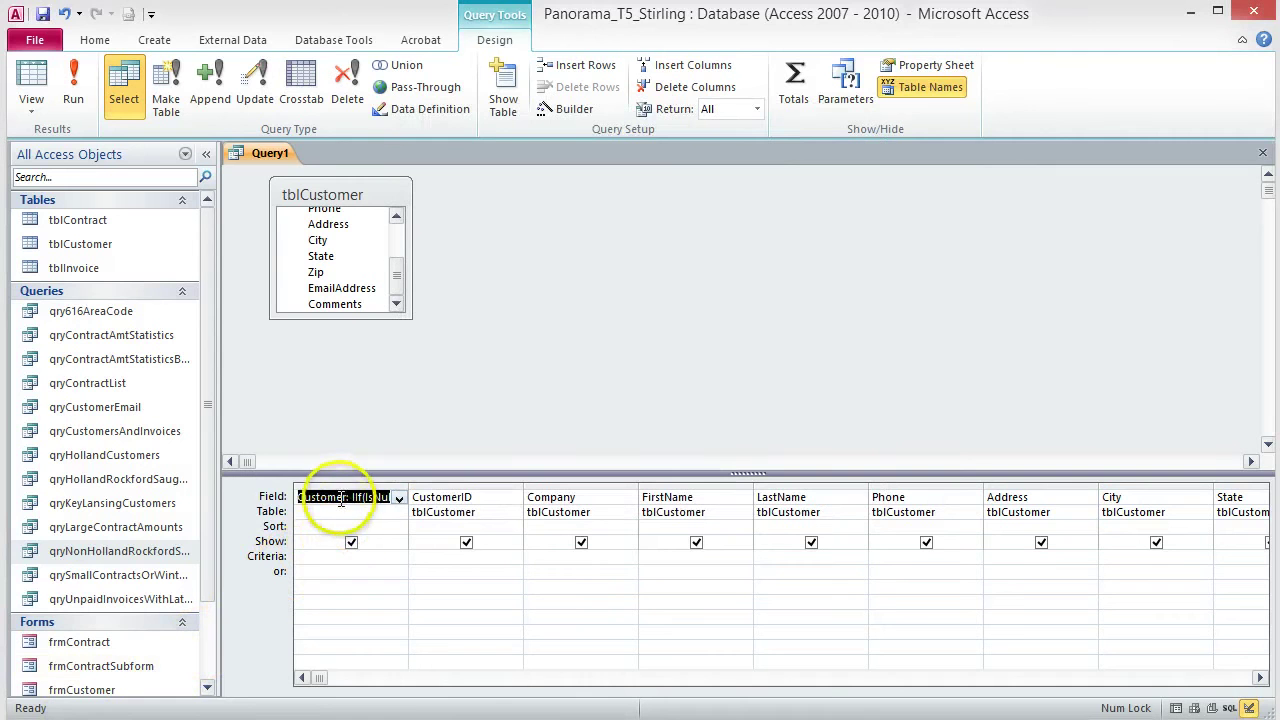
- Widen the Customer column in the design grid to fit its expression and set its sort order to Ascending
{"action": "double_click", "coordinate": [408, 487]}
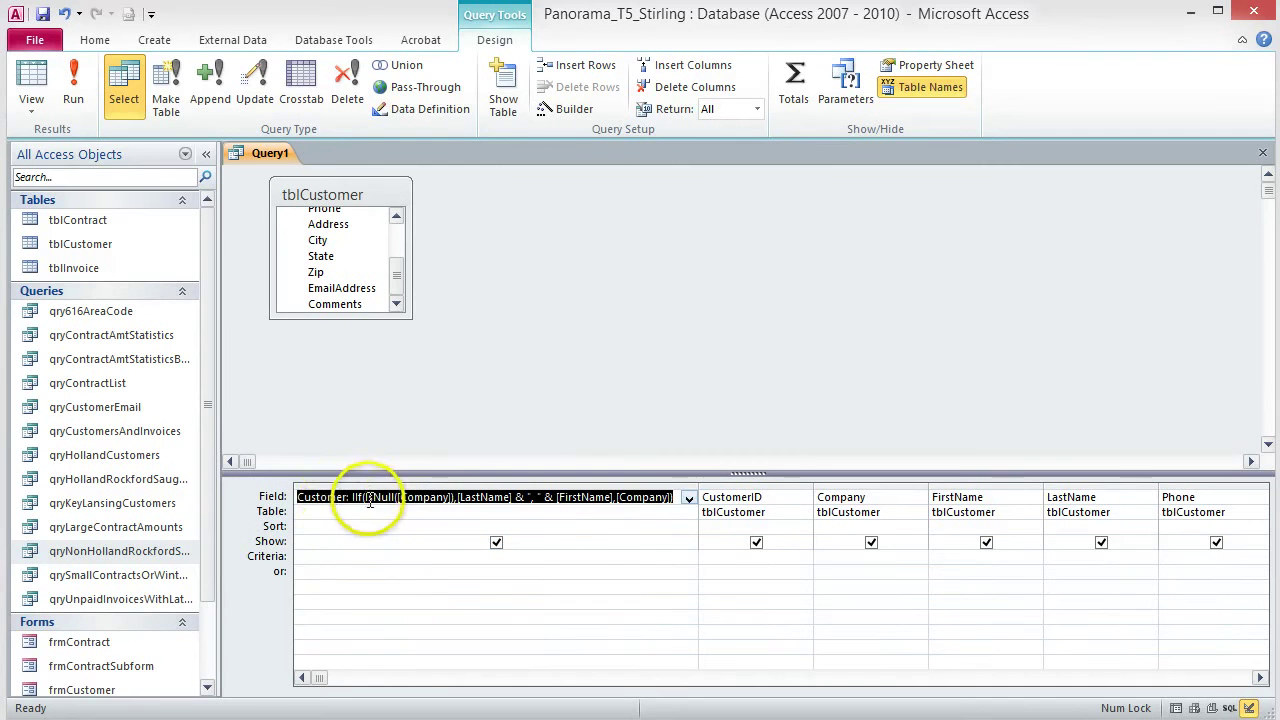
{"action": "left_click", "coordinate": [350, 525]}
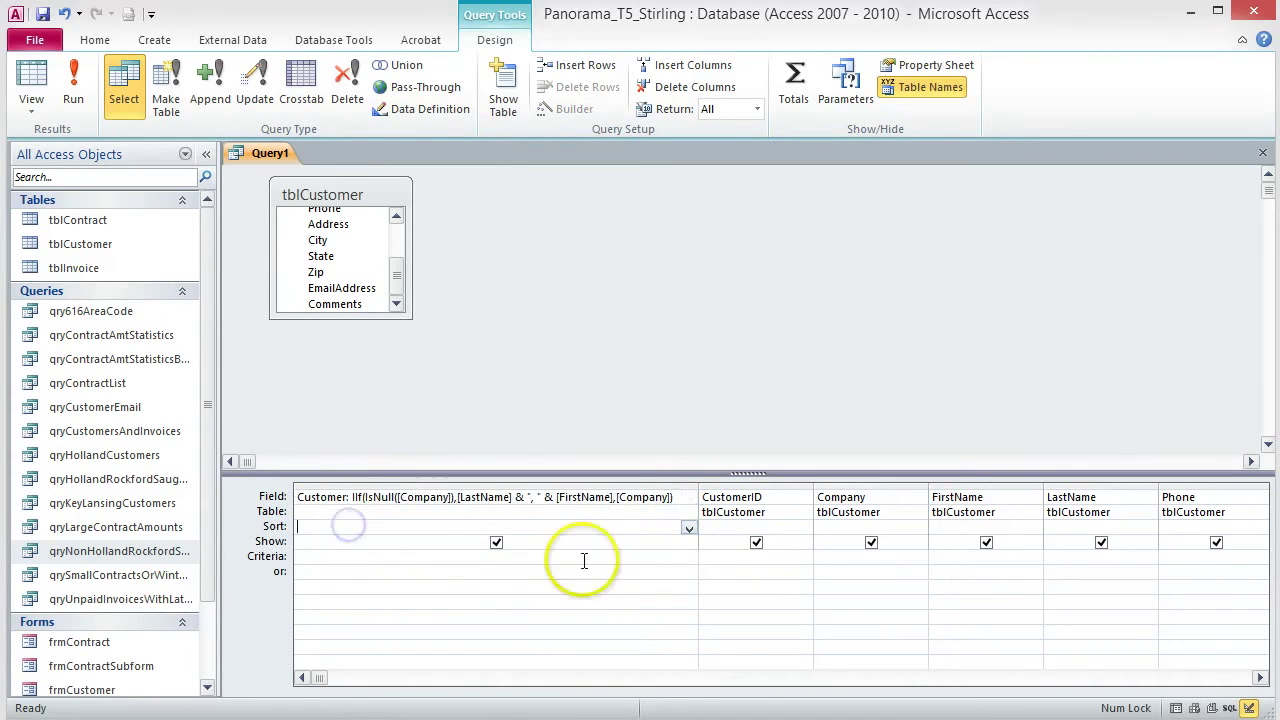
{"action": "left_click", "coordinate": [688, 528]}
{"action": "left_click", "coordinate": [495, 540]}
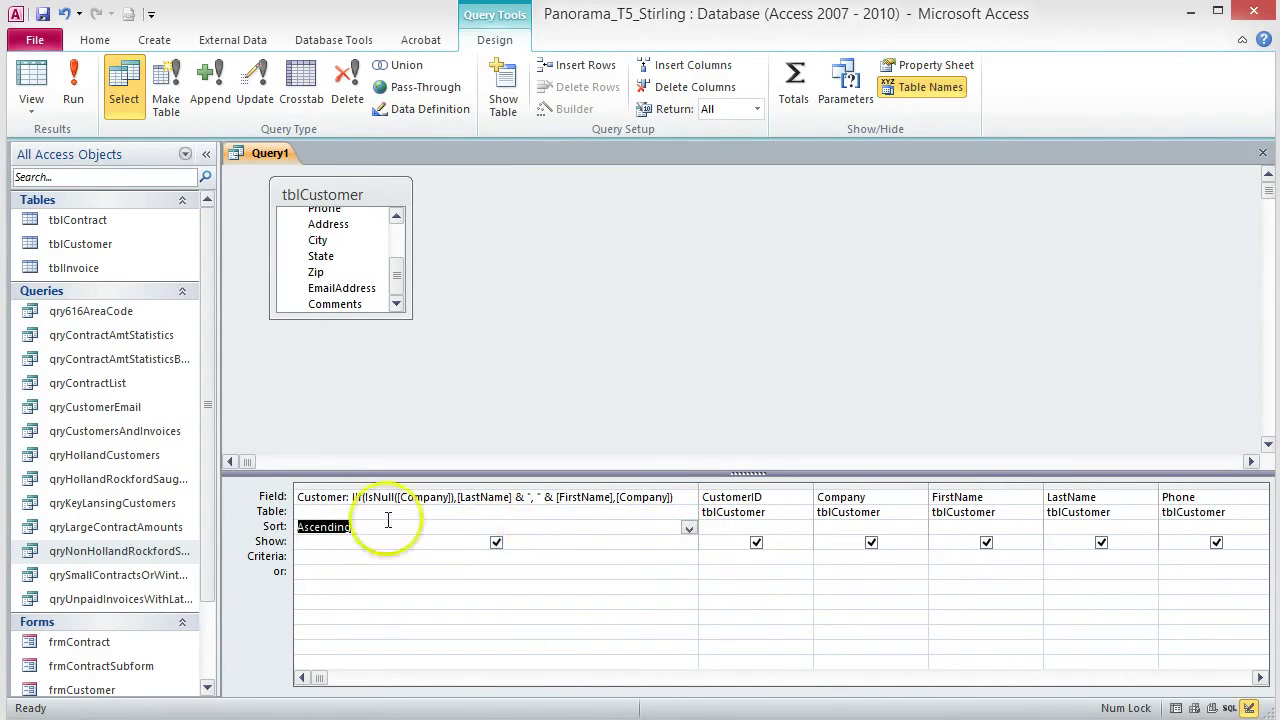
- Save the query as qryCustomersByName
{"action": "left_click", "coordinate": [42, 13]}
{"action": "type", "text": "qryCustomersByName"}
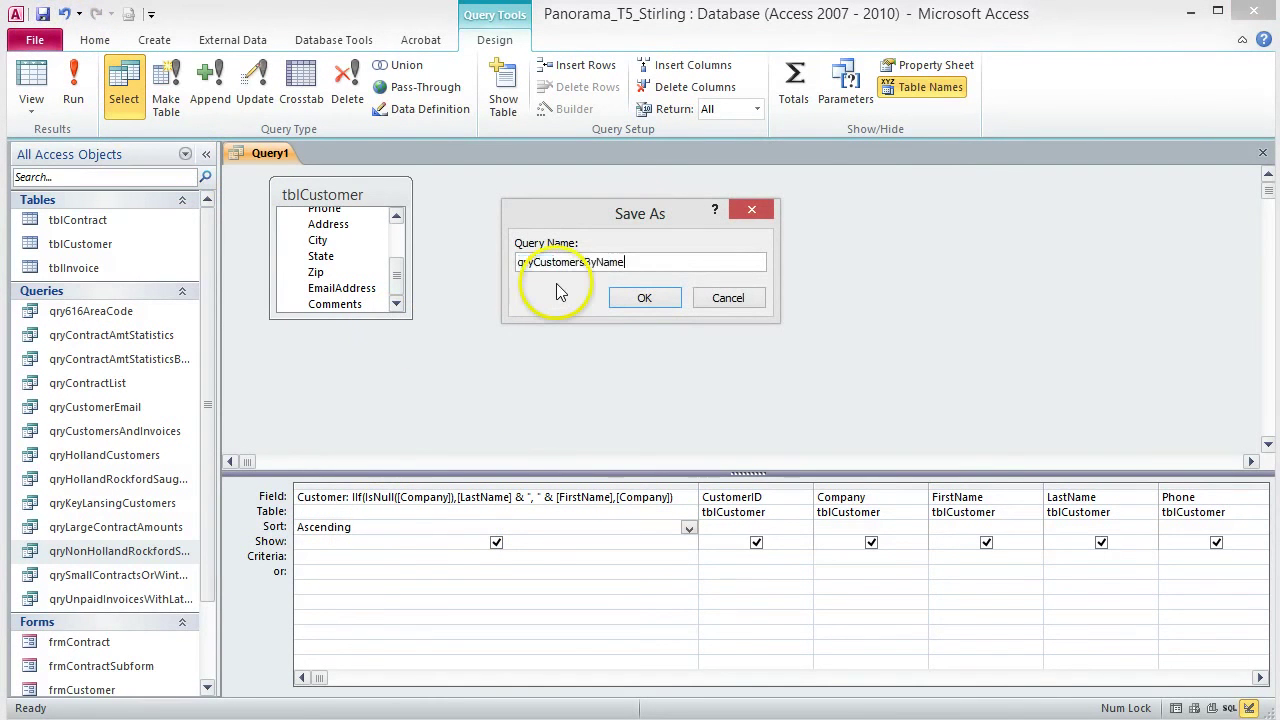
{"action": "left_click", "coordinate": [643, 299]}
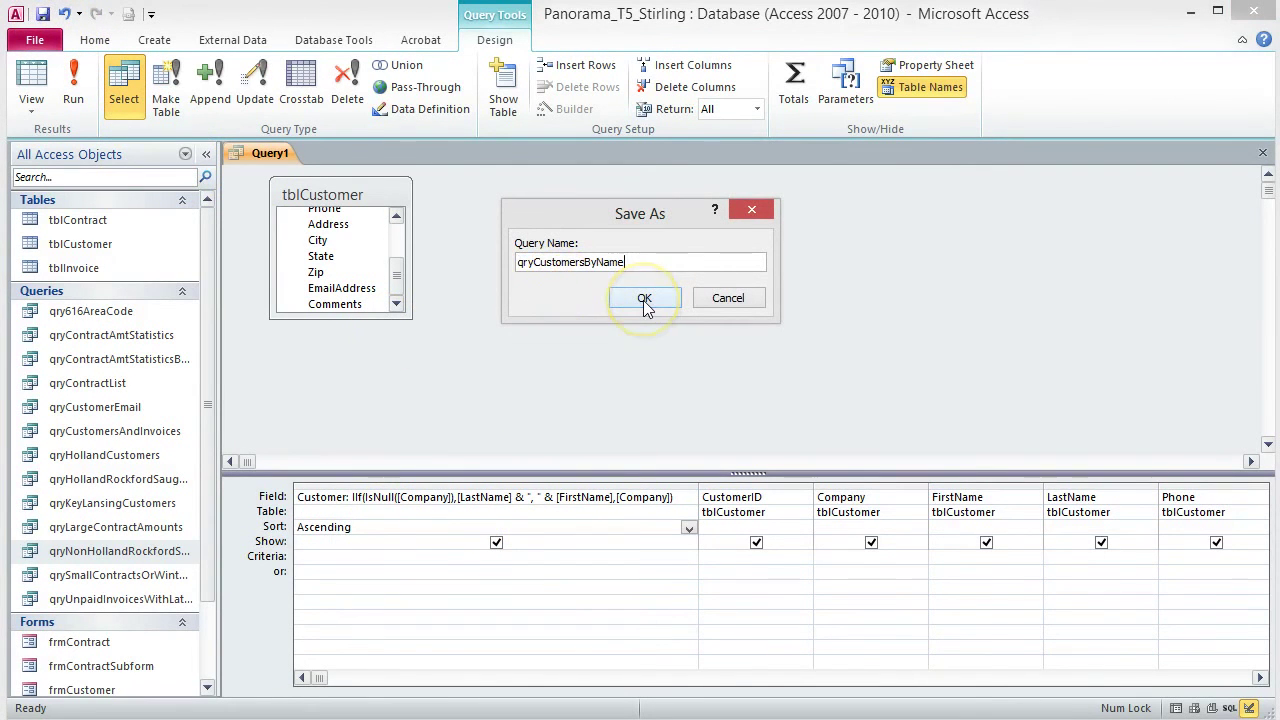
- Run the query and fit the Customer datasheet column to its longest value, closing the query when done
{"action": "left_click", "coordinate": [80, 99]}
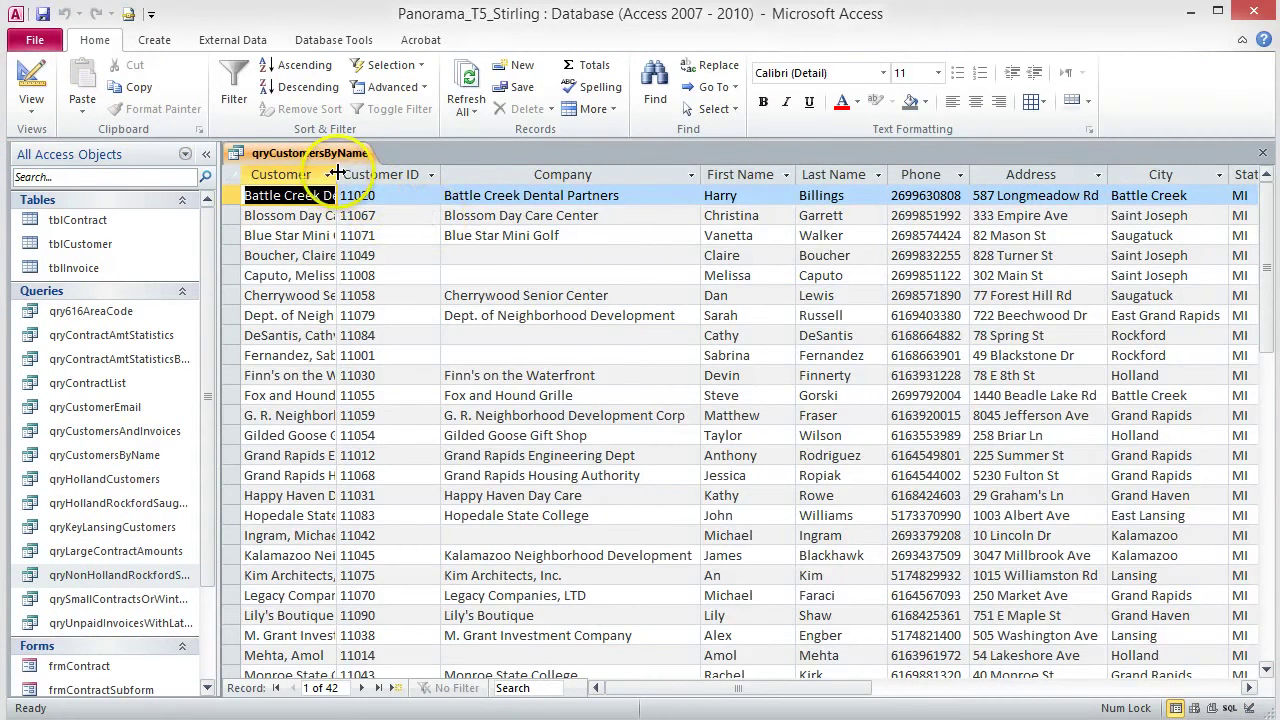
{"action": "double_click", "coordinate": [337, 178]}
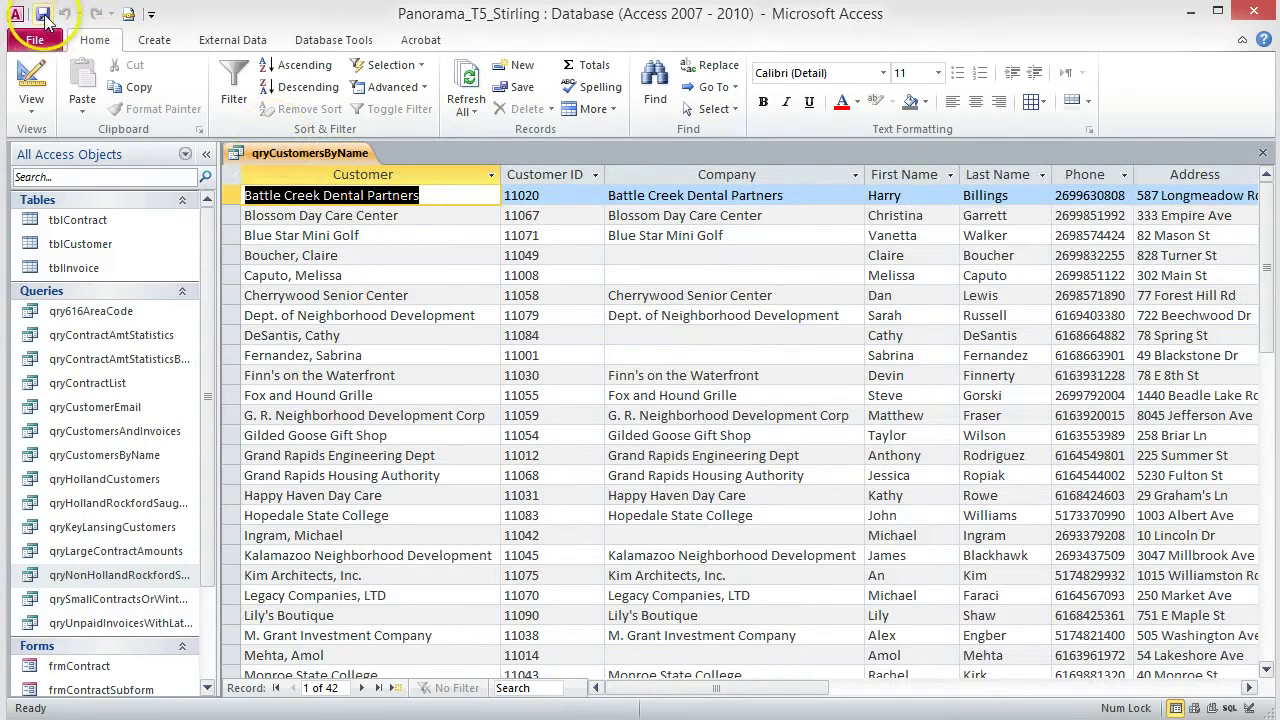
{"action": "left_click", "coordinate": [1262, 153]}
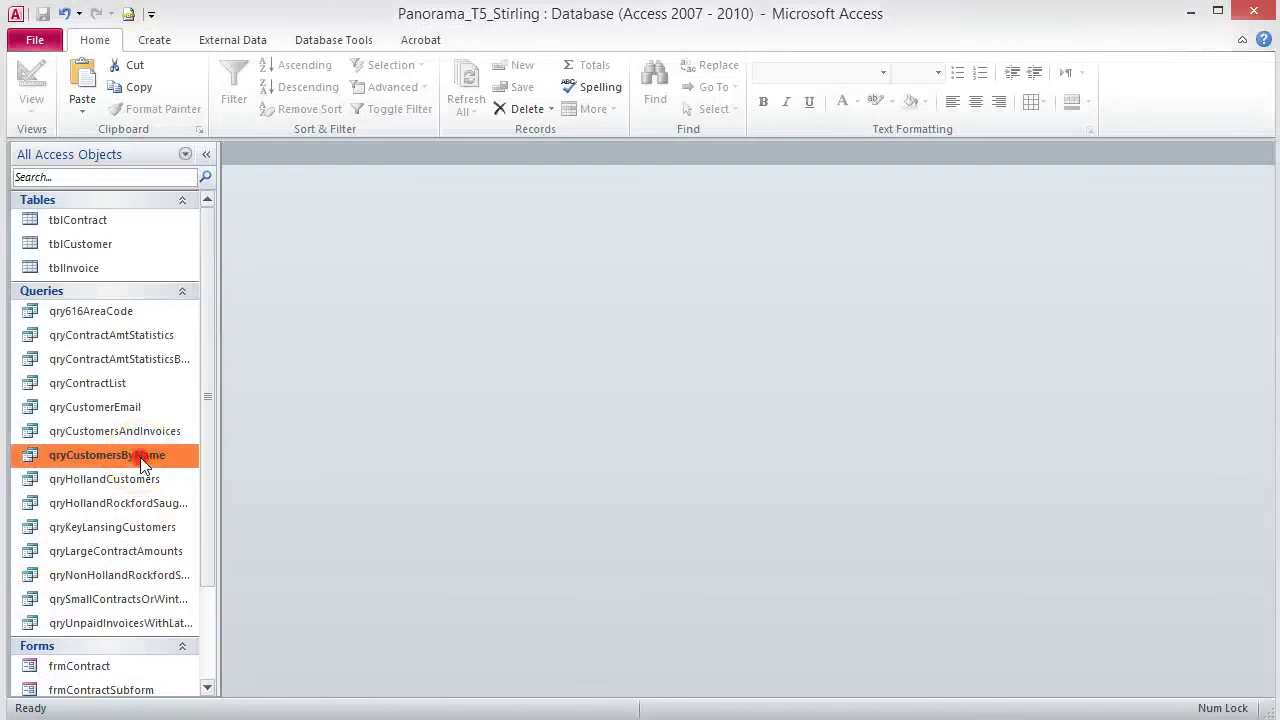
- Make a copy of the qryCustomersByName query named qryCustomersByNameParameter
{"action": "right_click", "coordinate": [140, 456]}
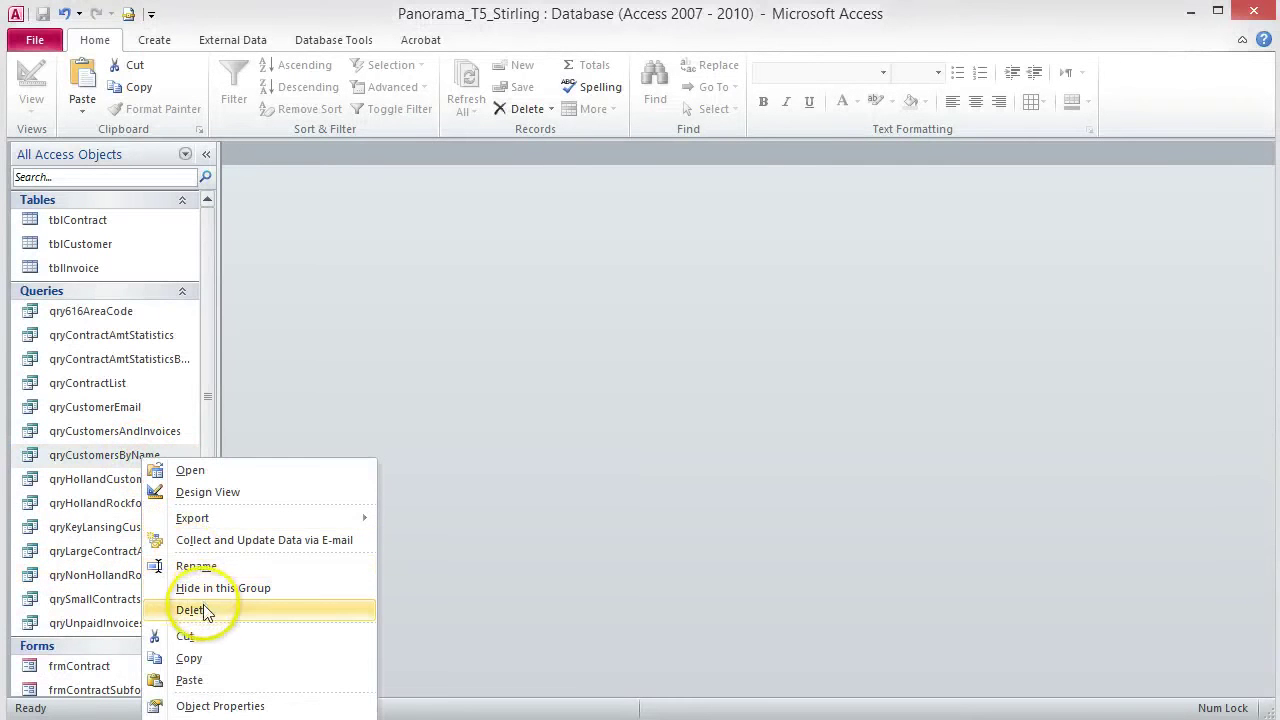
{"action": "left_click", "coordinate": [200, 660]}
{"action": "left_click", "coordinate": [82, 82]}
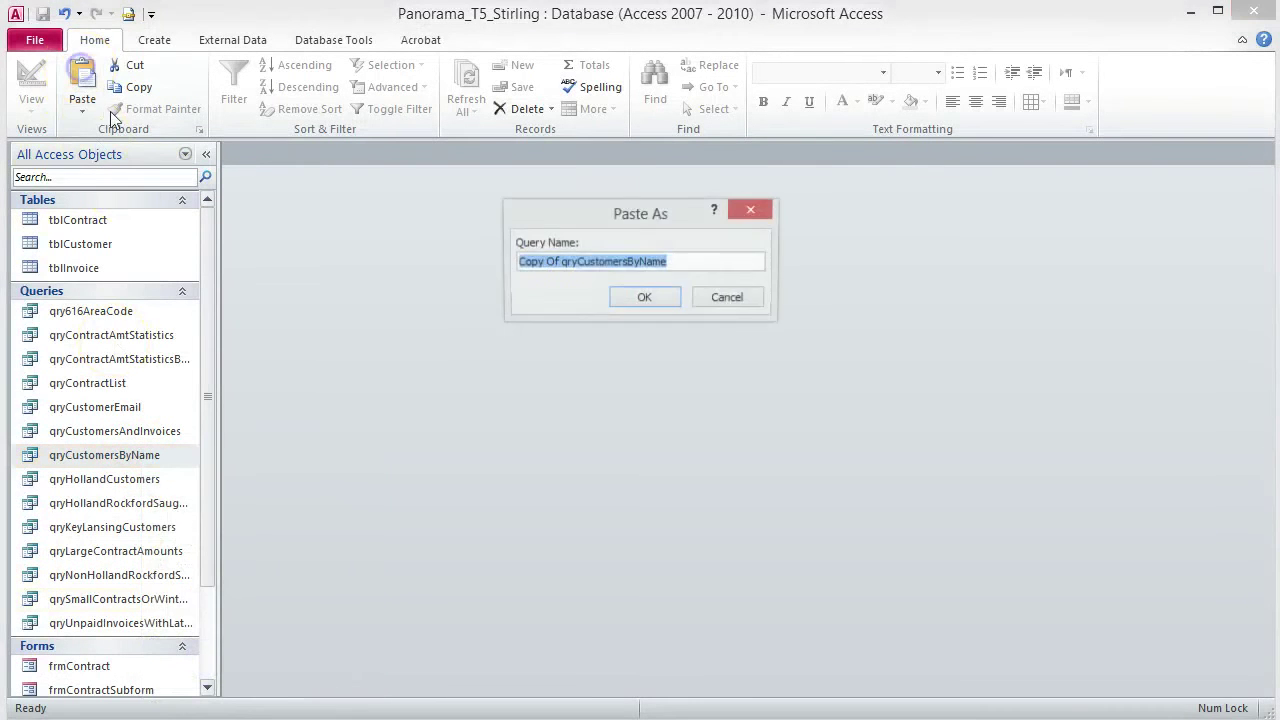
{"action": "left_click", "coordinate": [558, 261]}
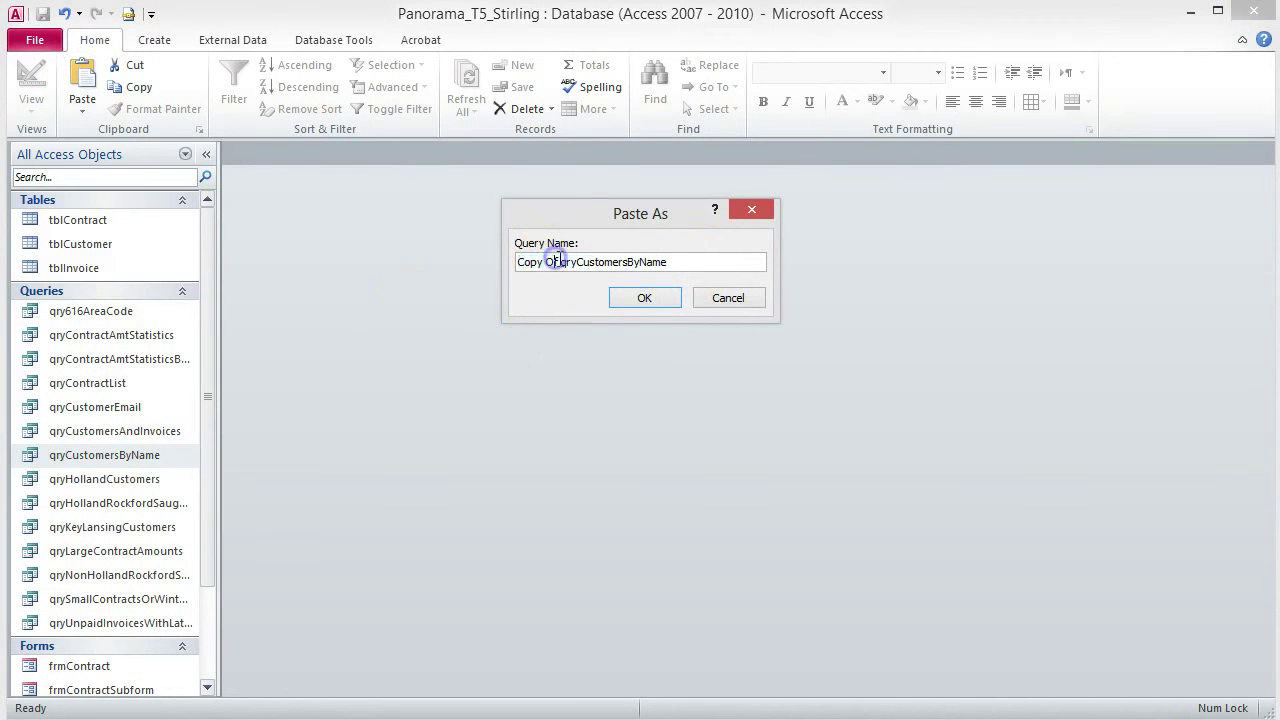
{"action": "left_click_drag", "start_coordinate": [558, 261], "coordinate": [454, 255]}
{"action": "key", "text": "Delete"}
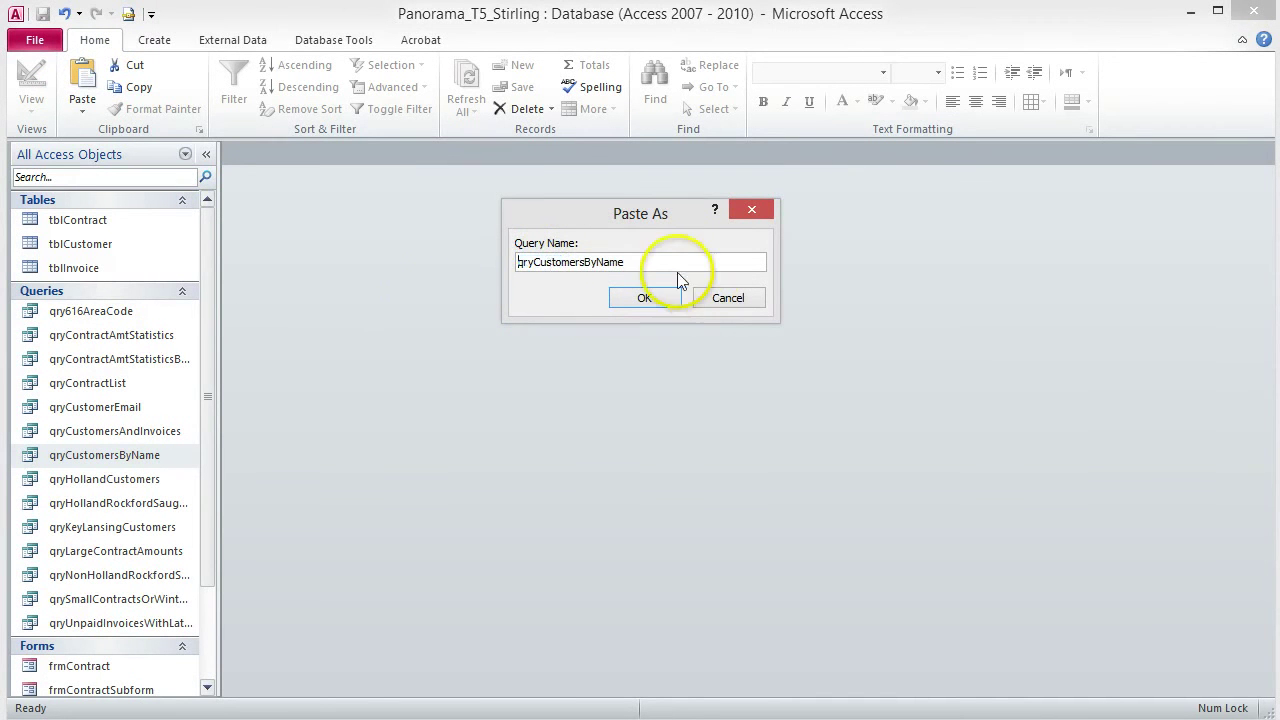
{"action": "left_click", "coordinate": [666, 263]}
{"action": "type", "text": "Para"}
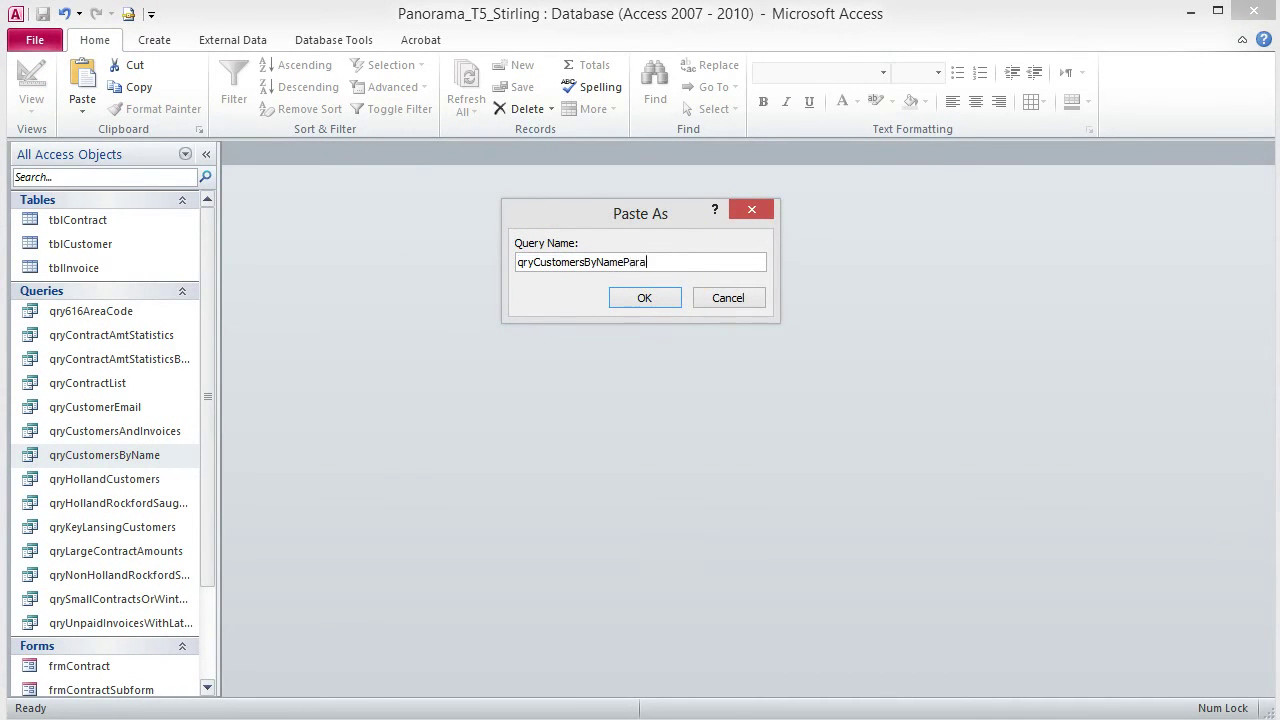
{"action": "type", "text": "meter"}
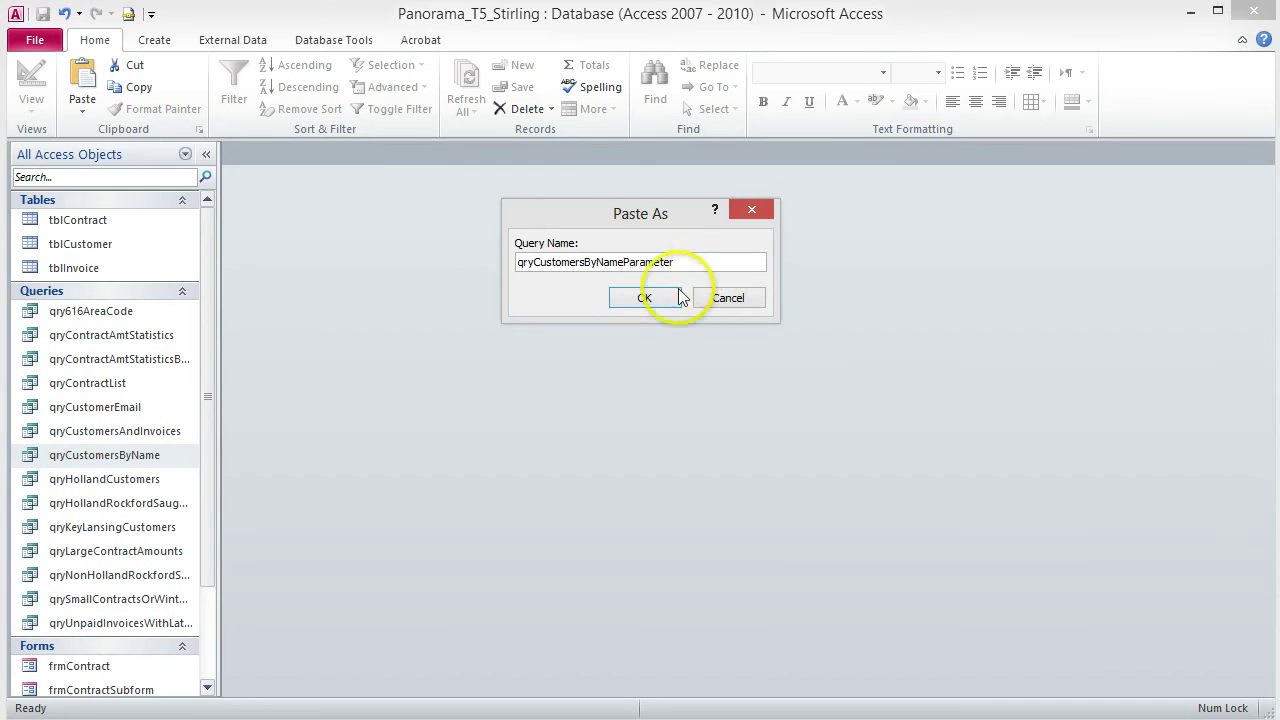
{"action": "left_click", "coordinate": [667, 297]}
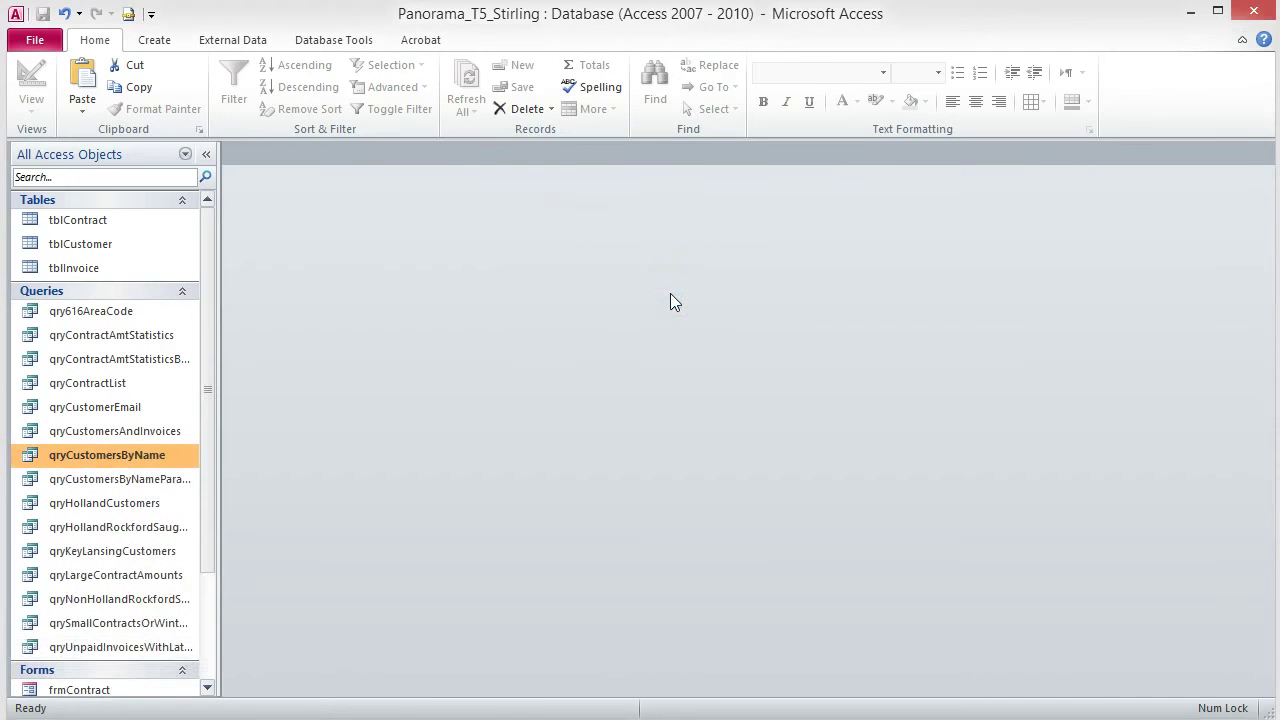
- Open the qryCustomersByNameParameter query in Design view and set the City field's criterion to the parameter prompt [Type the city:]
{"action": "double_click", "coordinate": [160, 482]}
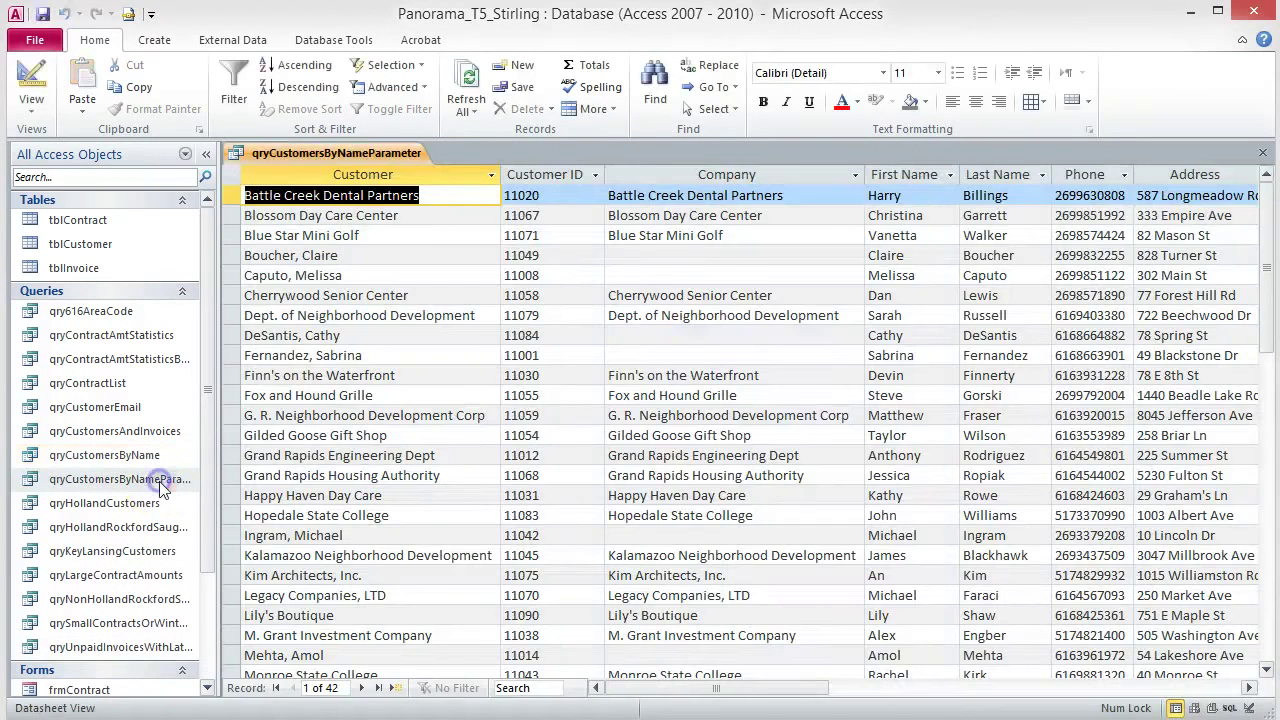
{"action": "left_click", "coordinate": [32, 70]}
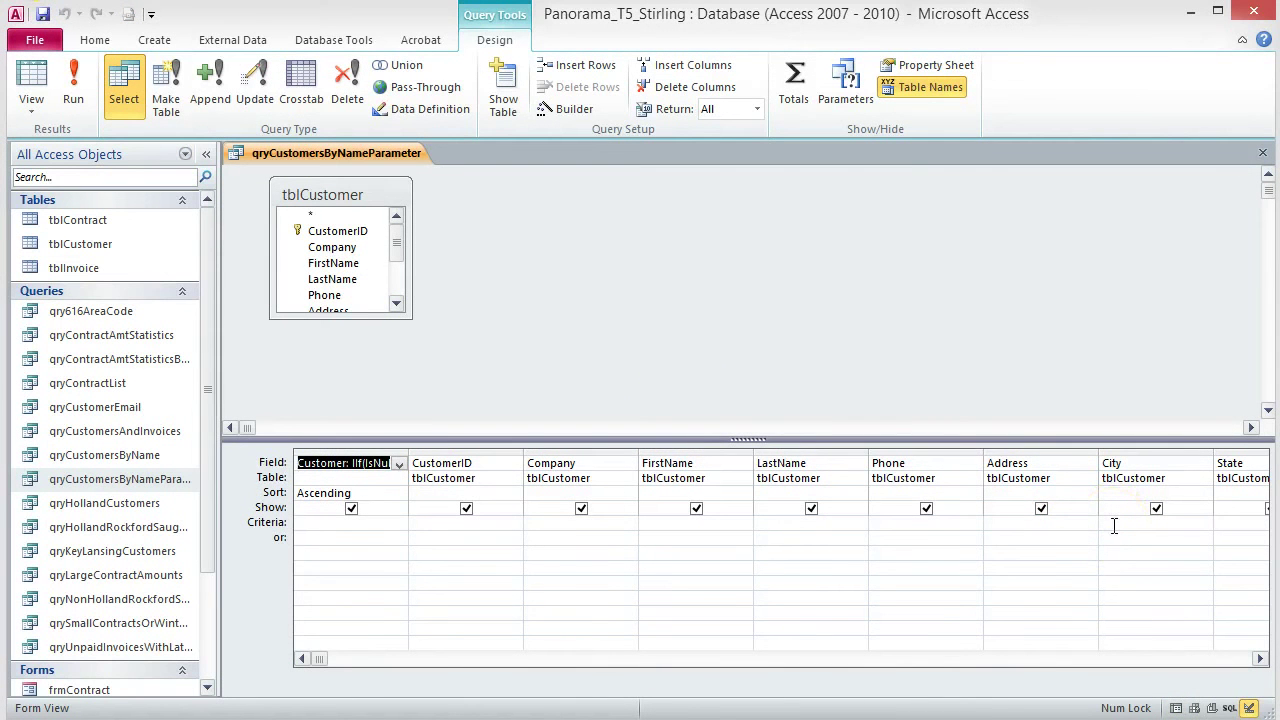
{"action": "left_click", "coordinate": [1114, 526]}
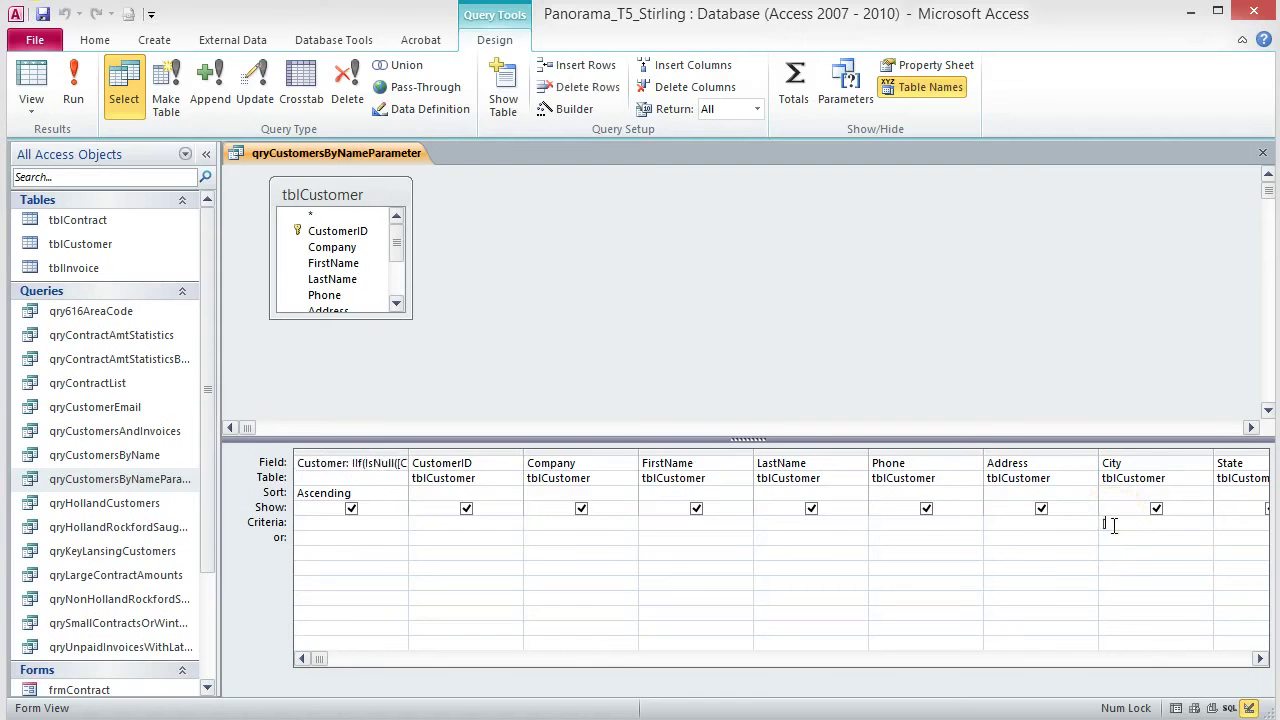
{"action": "type", "text": "[Type the city:"}
- Run the parameter query with Holland as the city, check the City column of the records, and close the query
{"action": "left_click", "coordinate": [77, 92]}
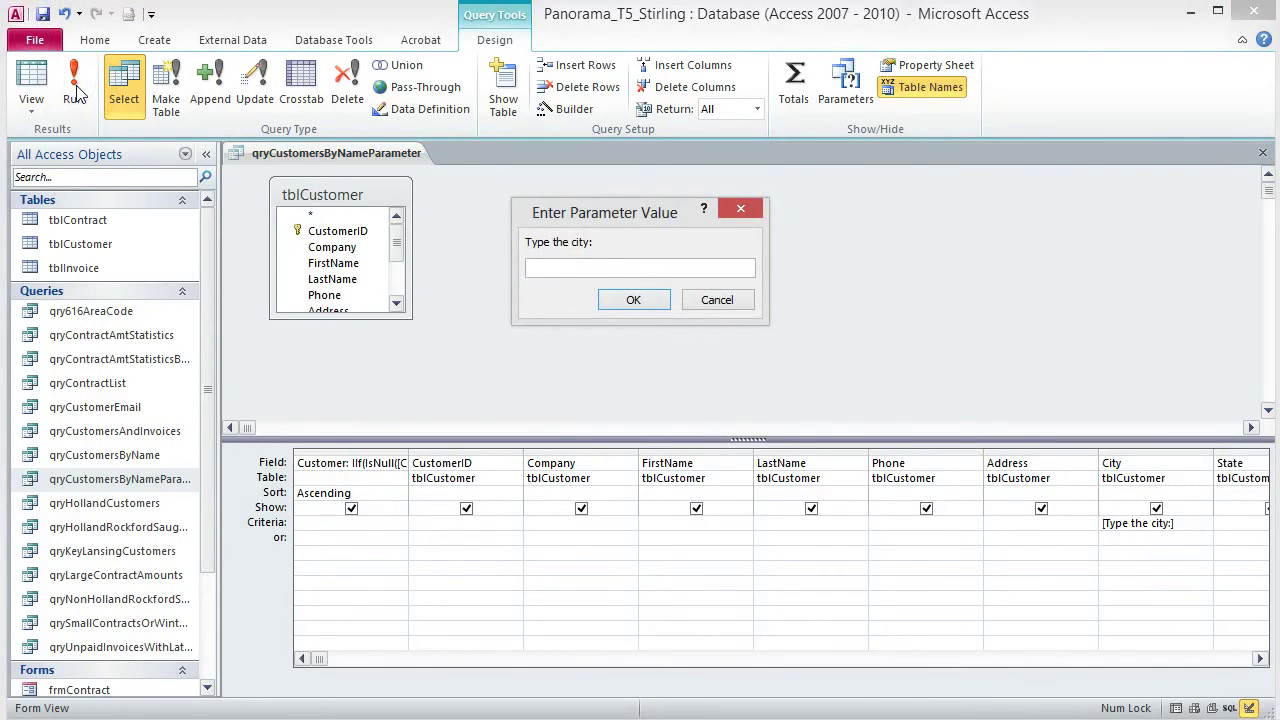
{"action": "left_click", "coordinate": [549, 268]}
{"action": "type", "text": "Holland"}
{"action": "left_click", "coordinate": [634, 302]}
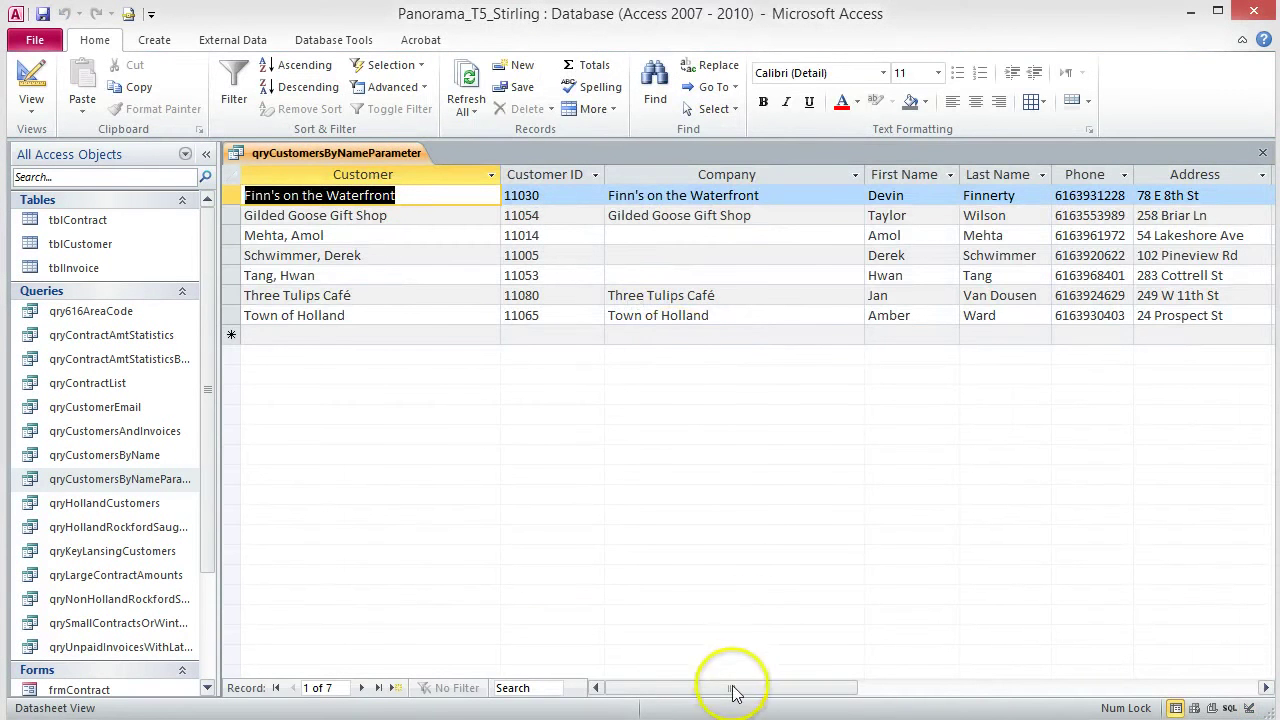
{"action": "left_click_drag", "start_coordinate": [734, 687], "coordinate": [823, 687]}
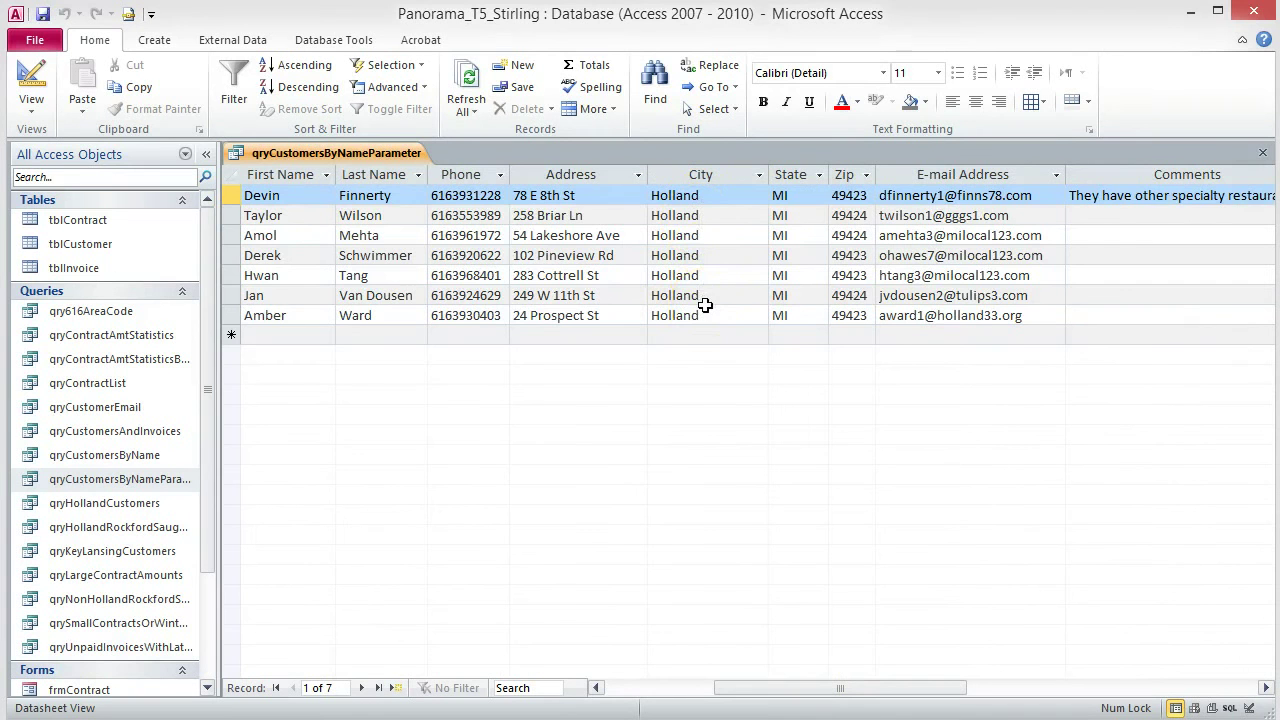
{"action": "left_click", "coordinate": [1263, 155]}
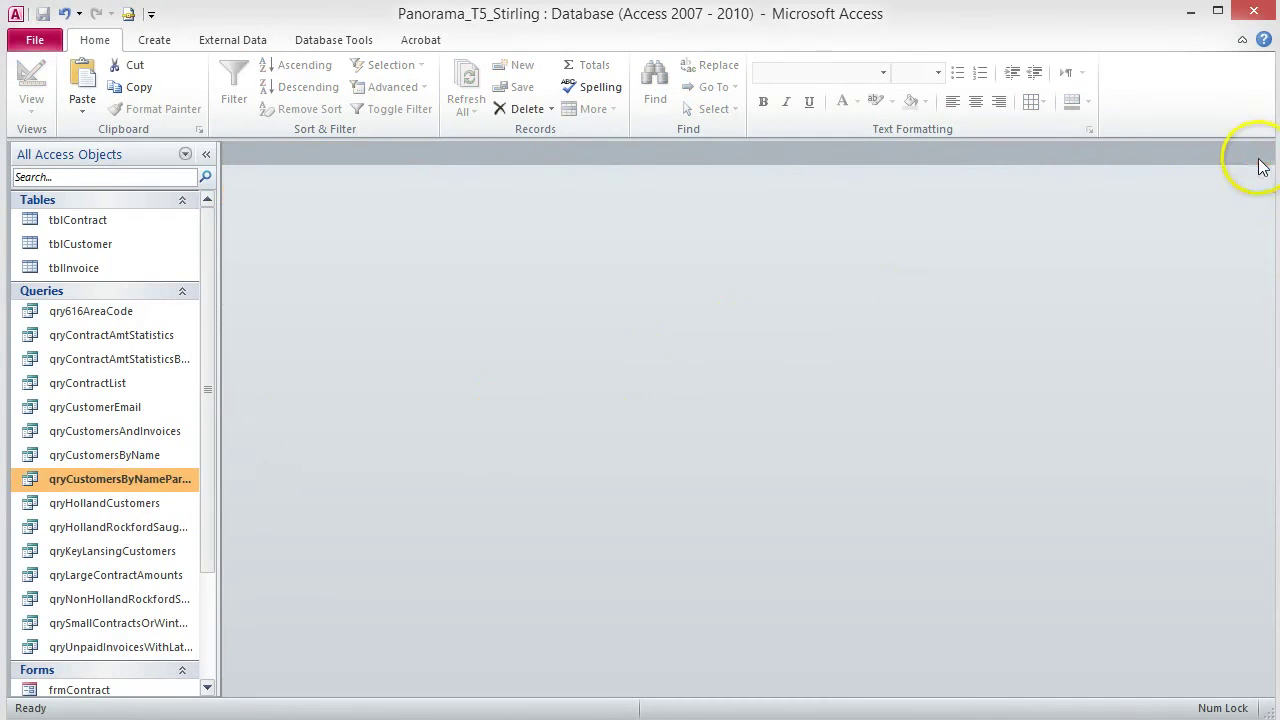
- Reopen the qryCustomersByNameParameter query and submit its city prompt
{"action": "double_click", "coordinate": [143, 479]}
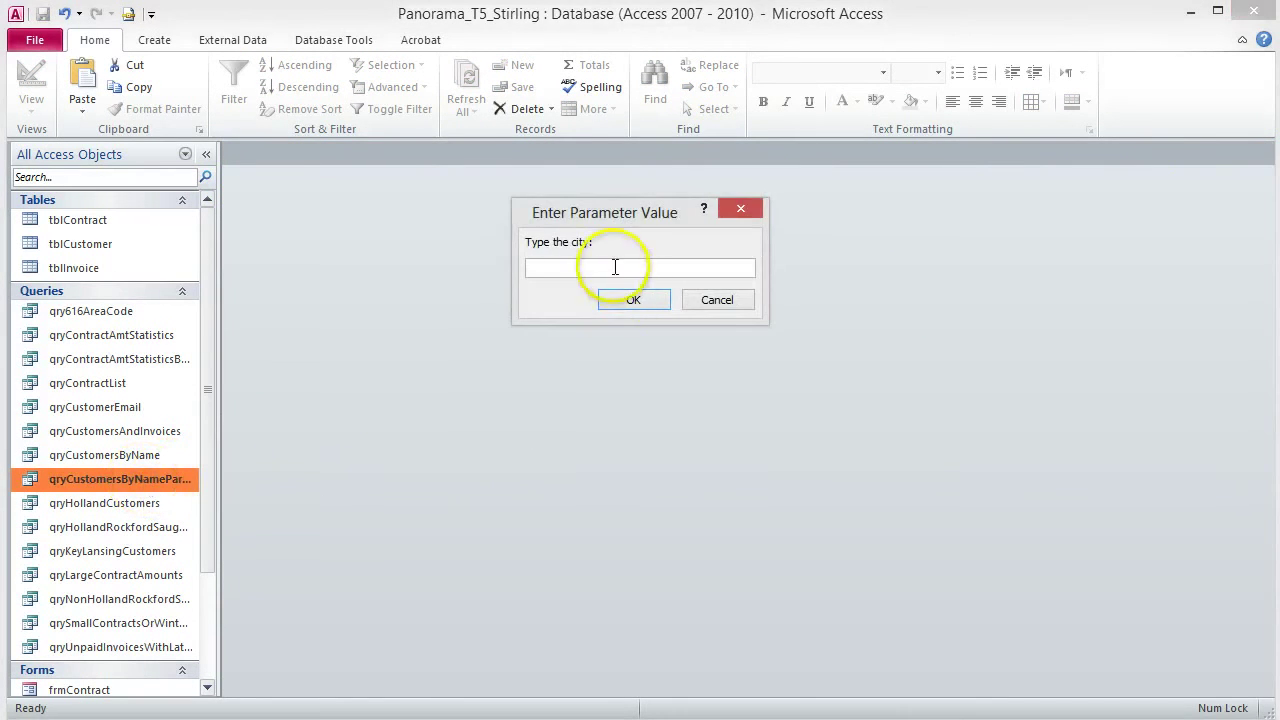
{"action": "left_click", "coordinate": [634, 300]}
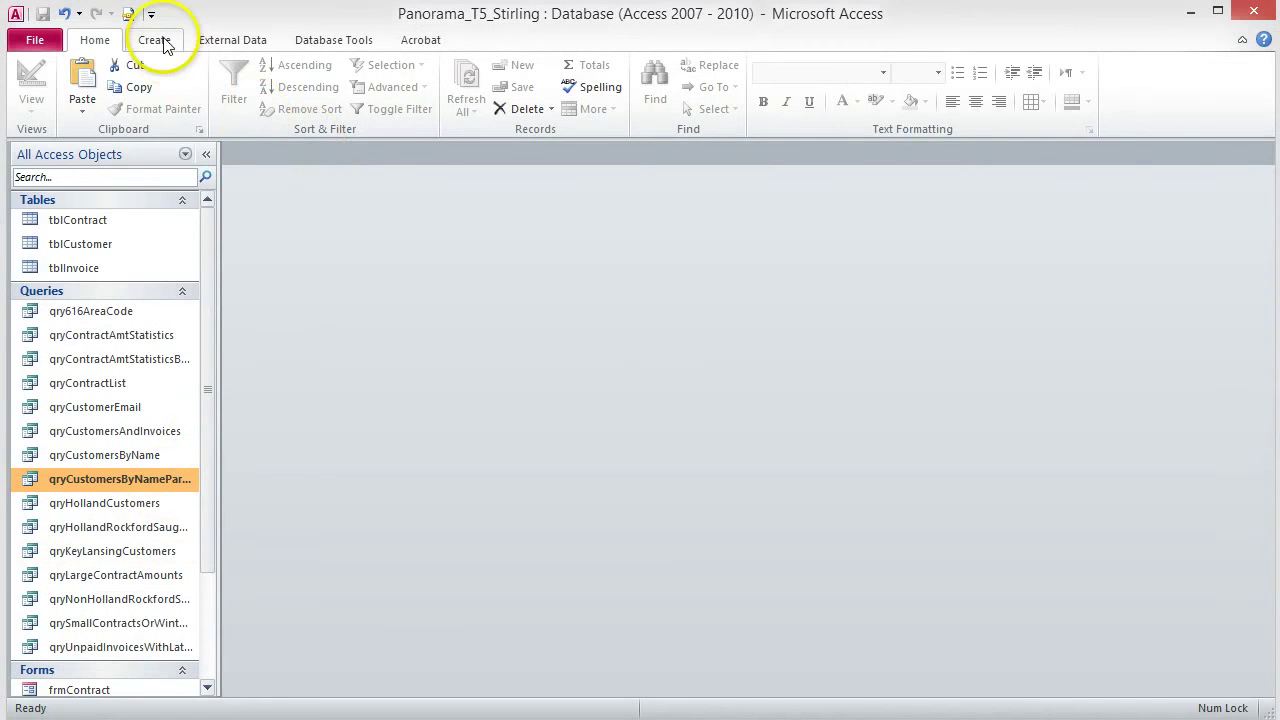
- Start a crosstab query with the Crosstab Query Wizard, using the qryCustomersAndInvoices query as its source
{"action": "left_click", "coordinate": [155, 40]}
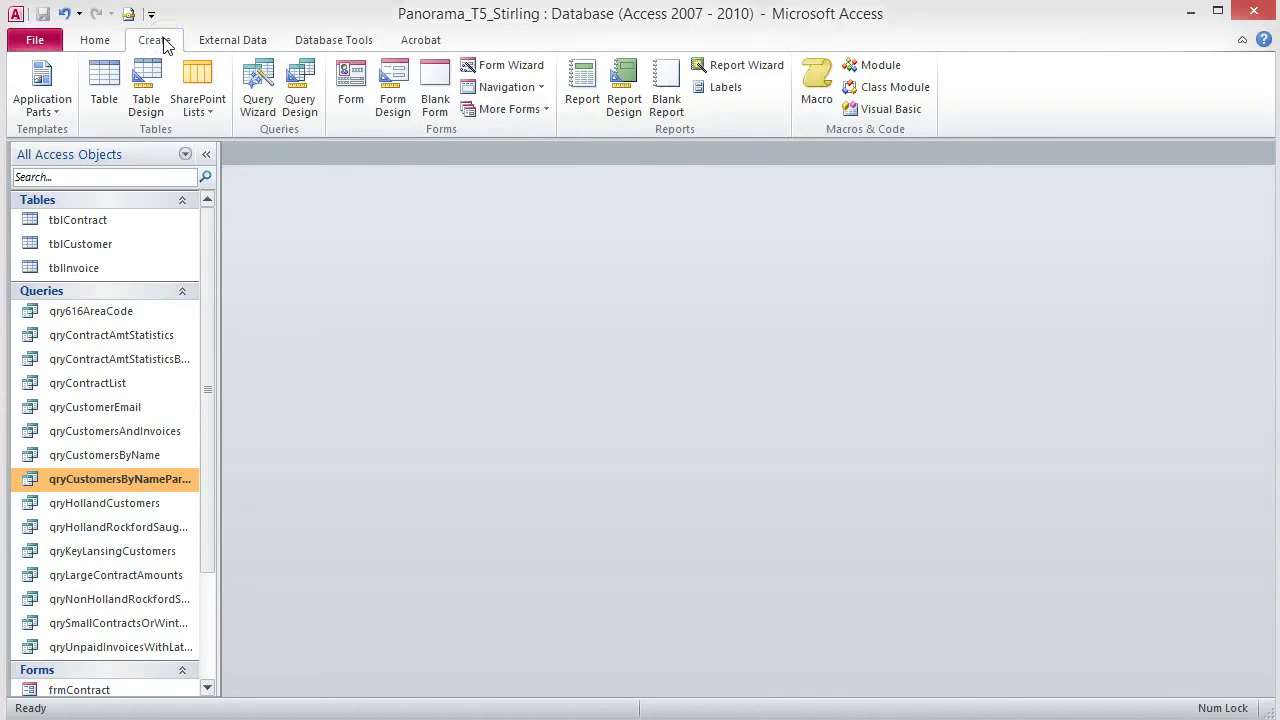
{"action": "left_click", "coordinate": [262, 100]}
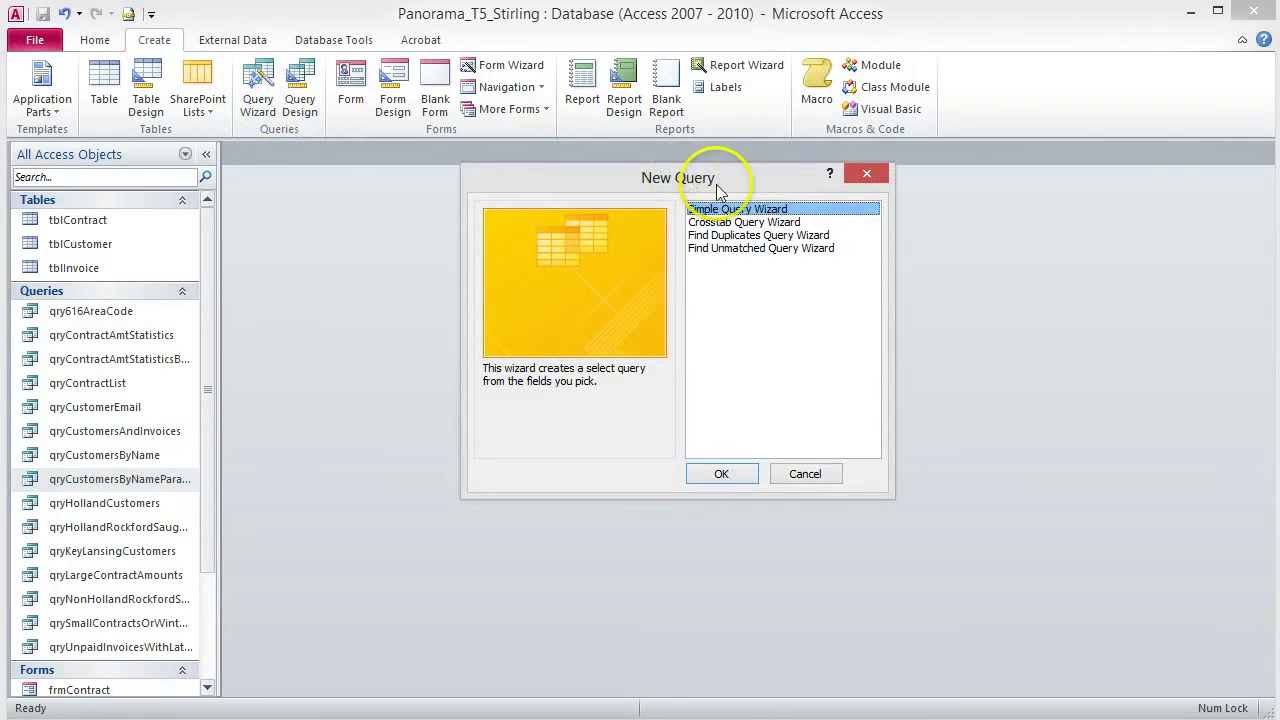
{"action": "left_click", "coordinate": [800, 224]}
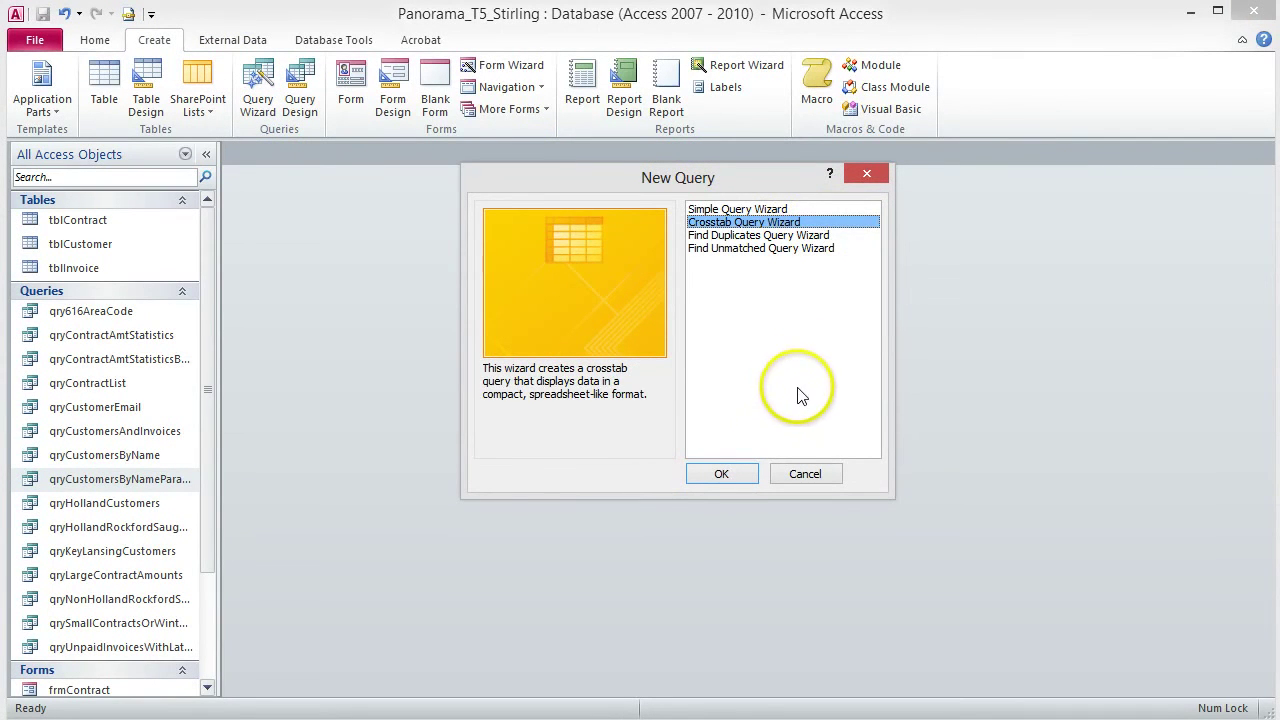
{"action": "left_click", "coordinate": [721, 474]}
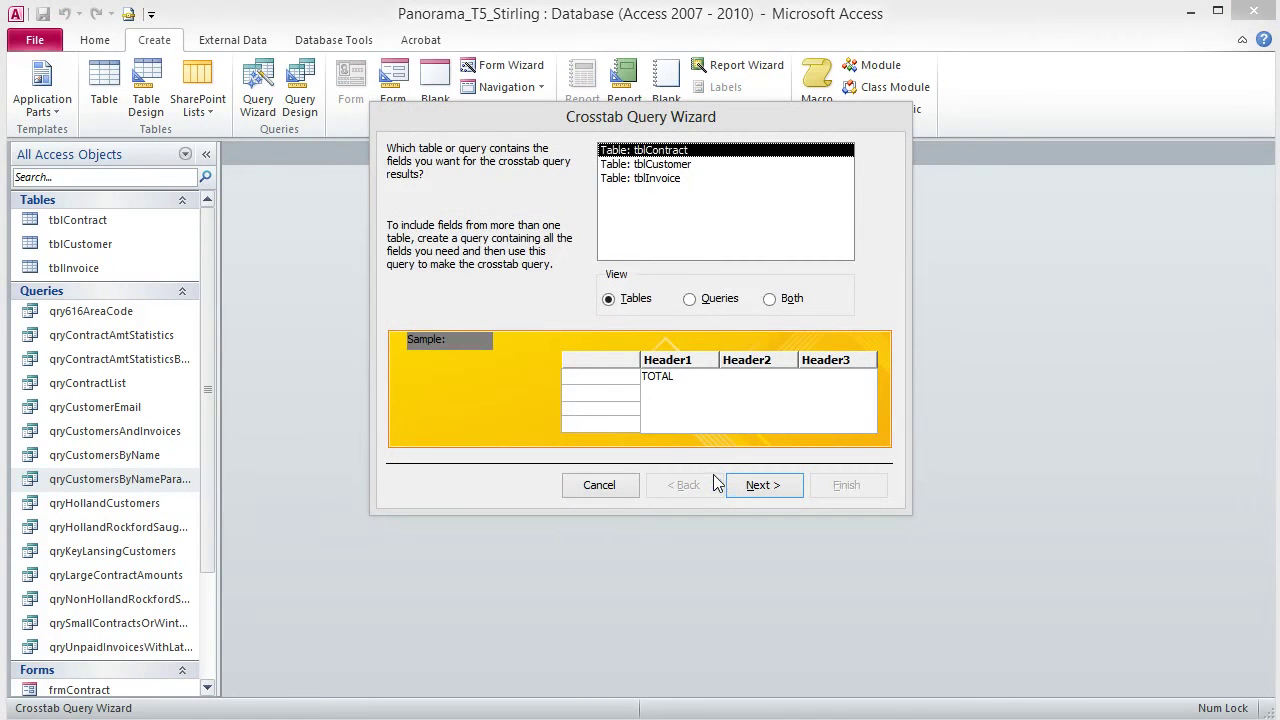
{"action": "left_click", "coordinate": [690, 300]}
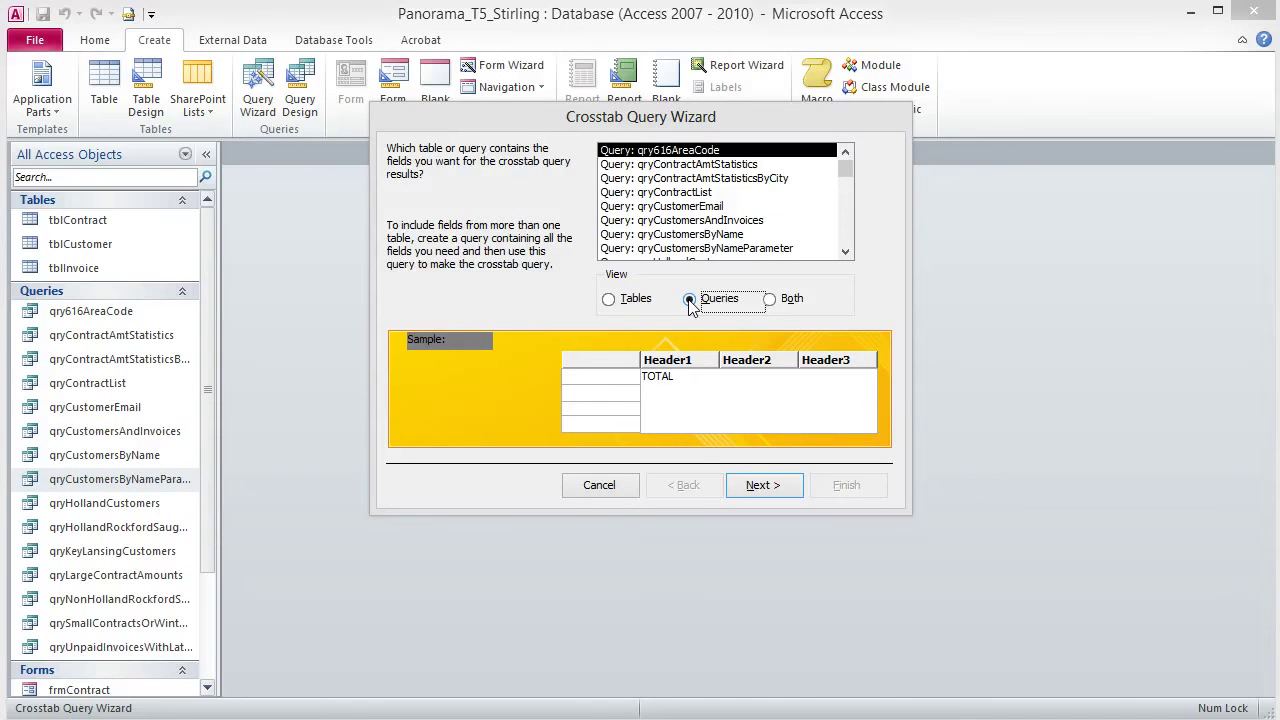
{"action": "left_click", "coordinate": [705, 220]}
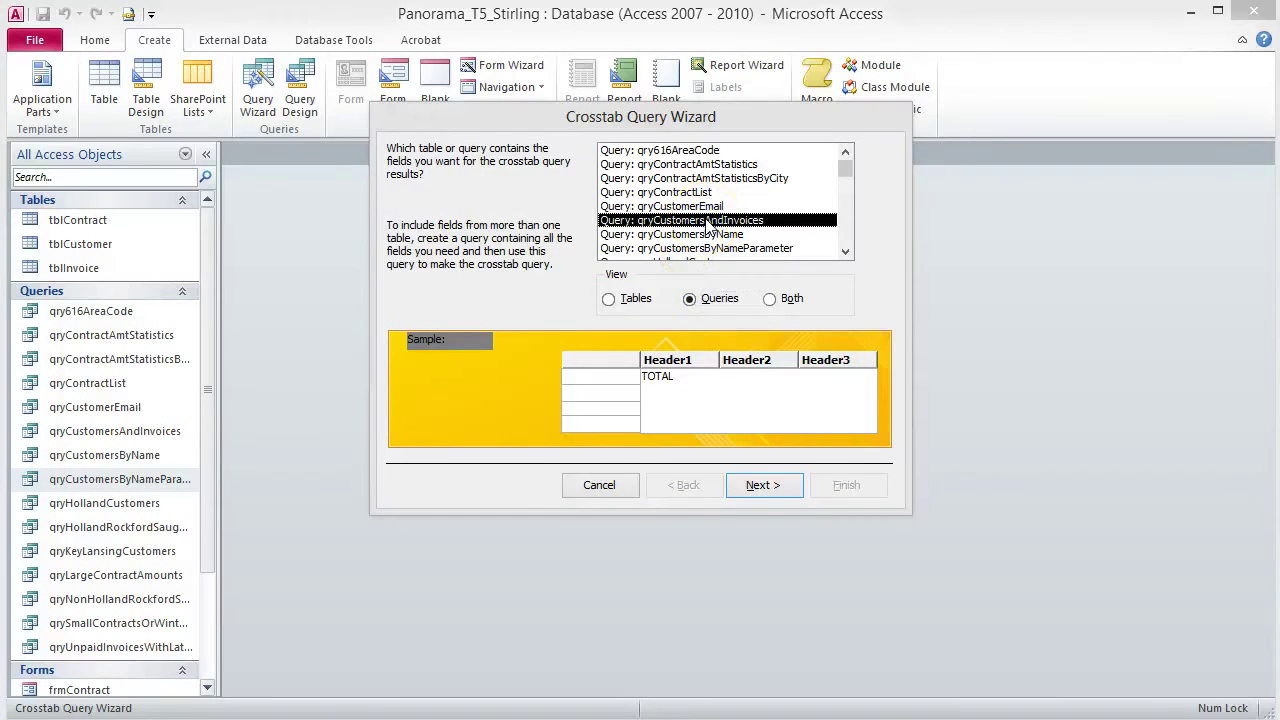
{"action": "left_click", "coordinate": [760, 485]}
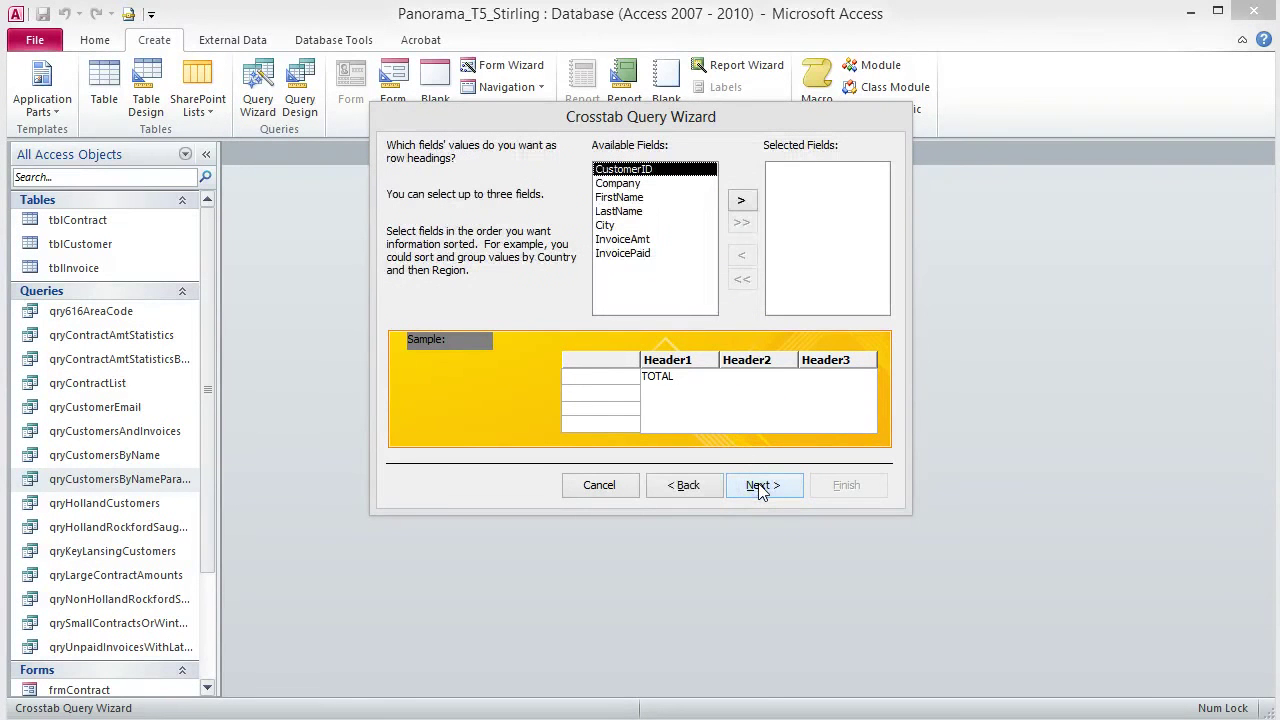
- Use the City field for the crosstab's row headings and the InvoicePaid field for its column headings
{"action": "left_click", "coordinate": [612, 226]}
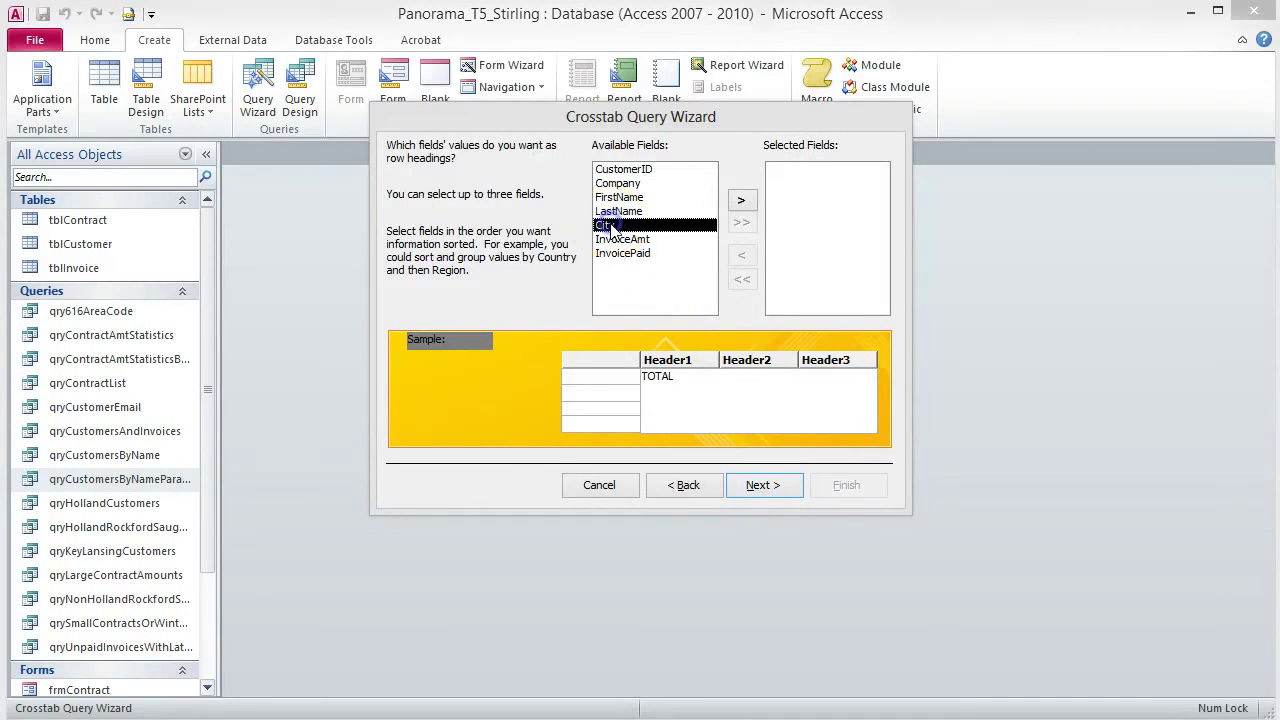
{"action": "left_click", "coordinate": [750, 206]}
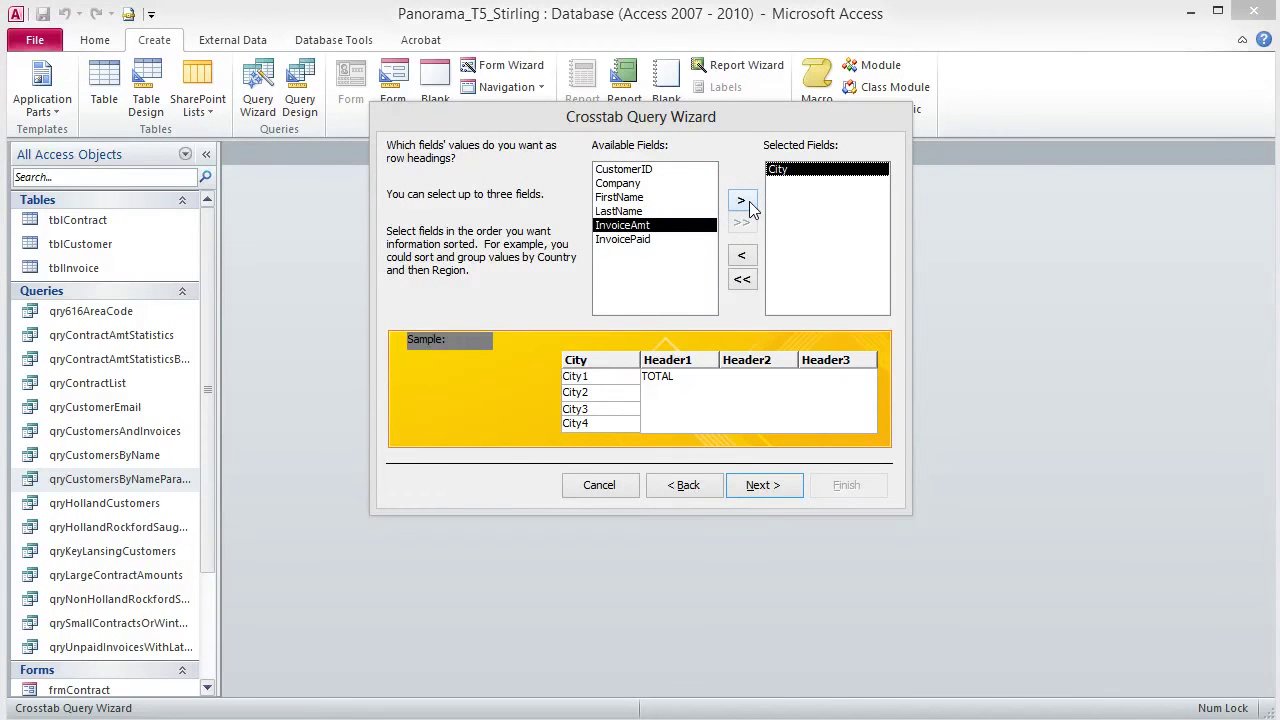
{"action": "left_click", "coordinate": [756, 489]}
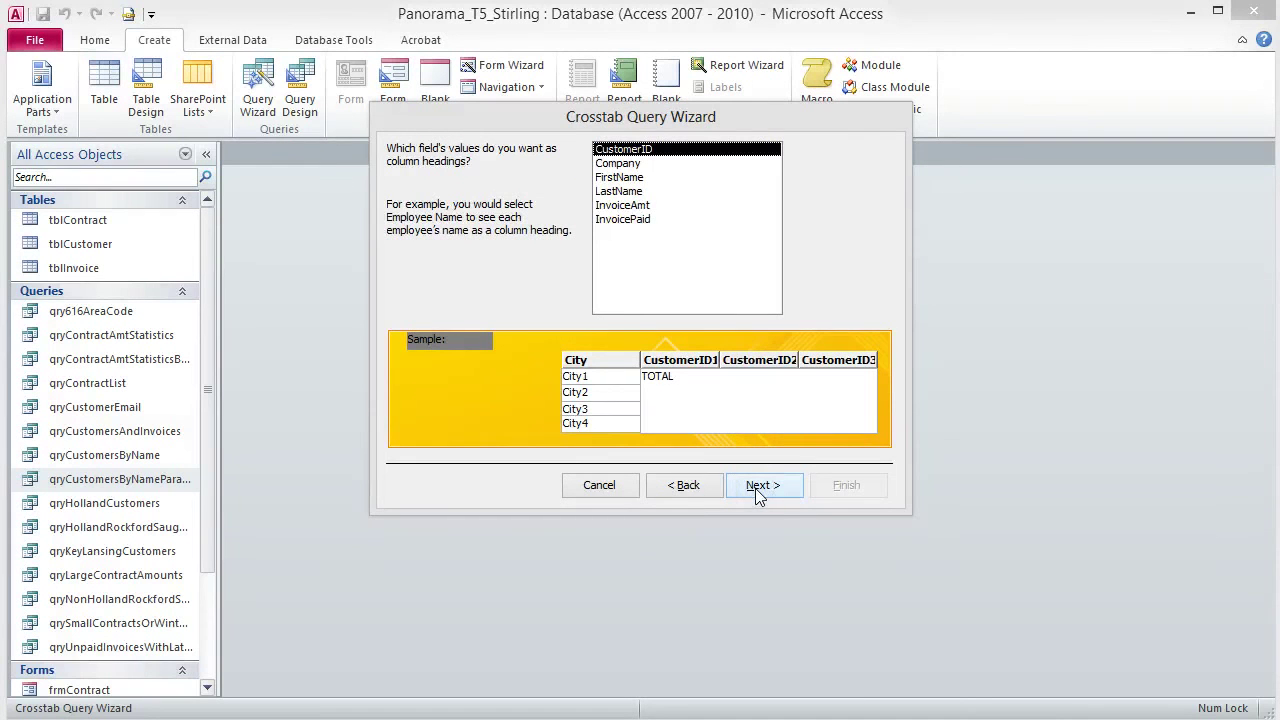
{"action": "left_click", "coordinate": [638, 220]}
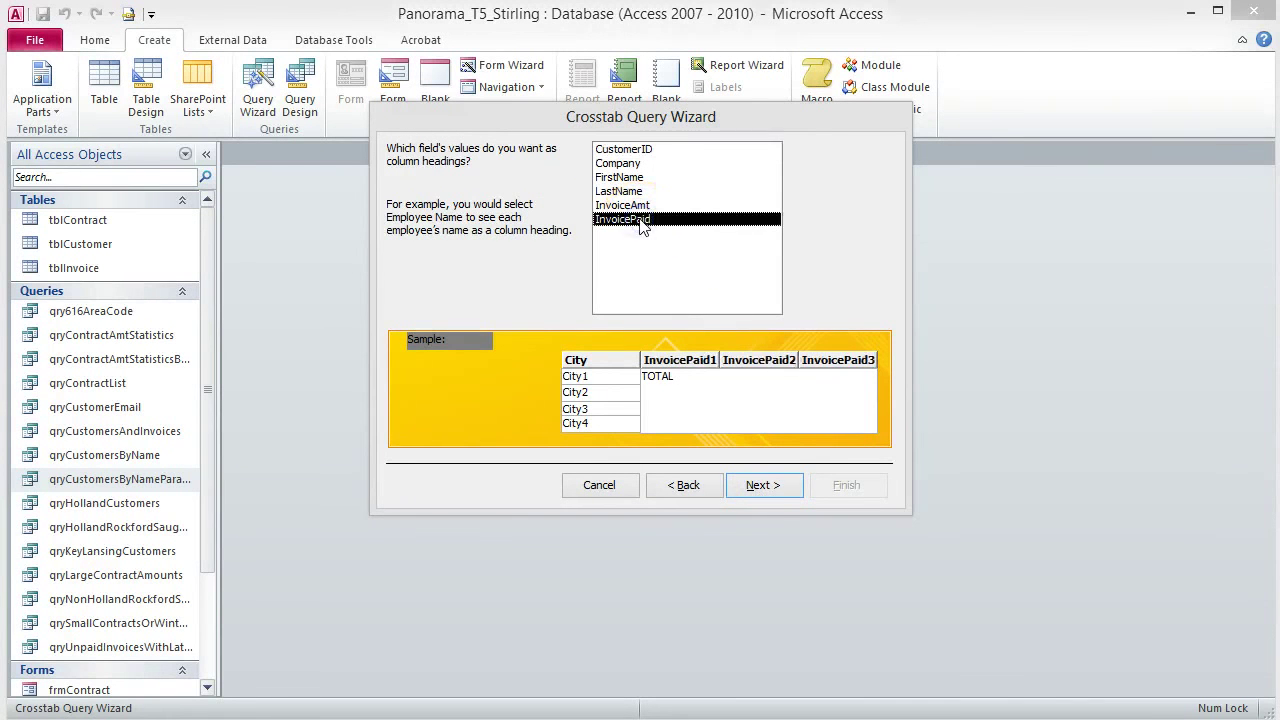
{"action": "left_click", "coordinate": [780, 488]}
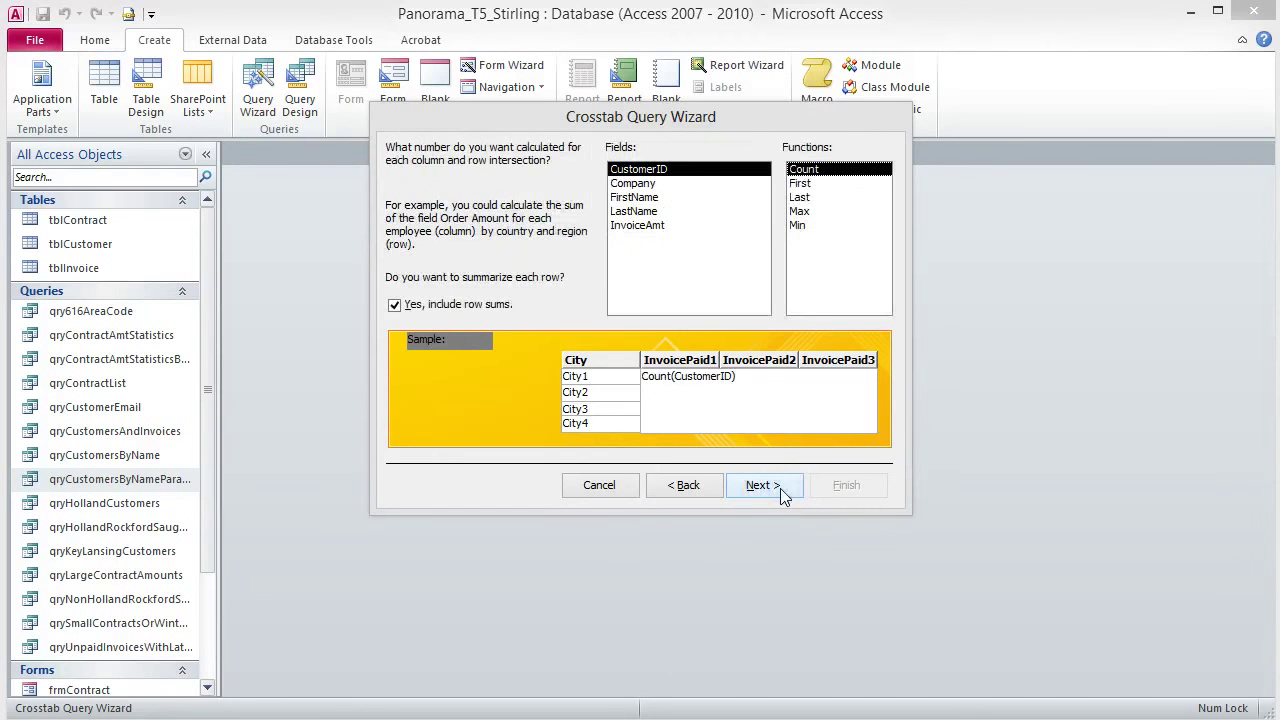
- Calculate the Sum of InvoiceAmt at each row and column intersection, keeping the row sums included
{"action": "left_click", "coordinate": [651, 228]}
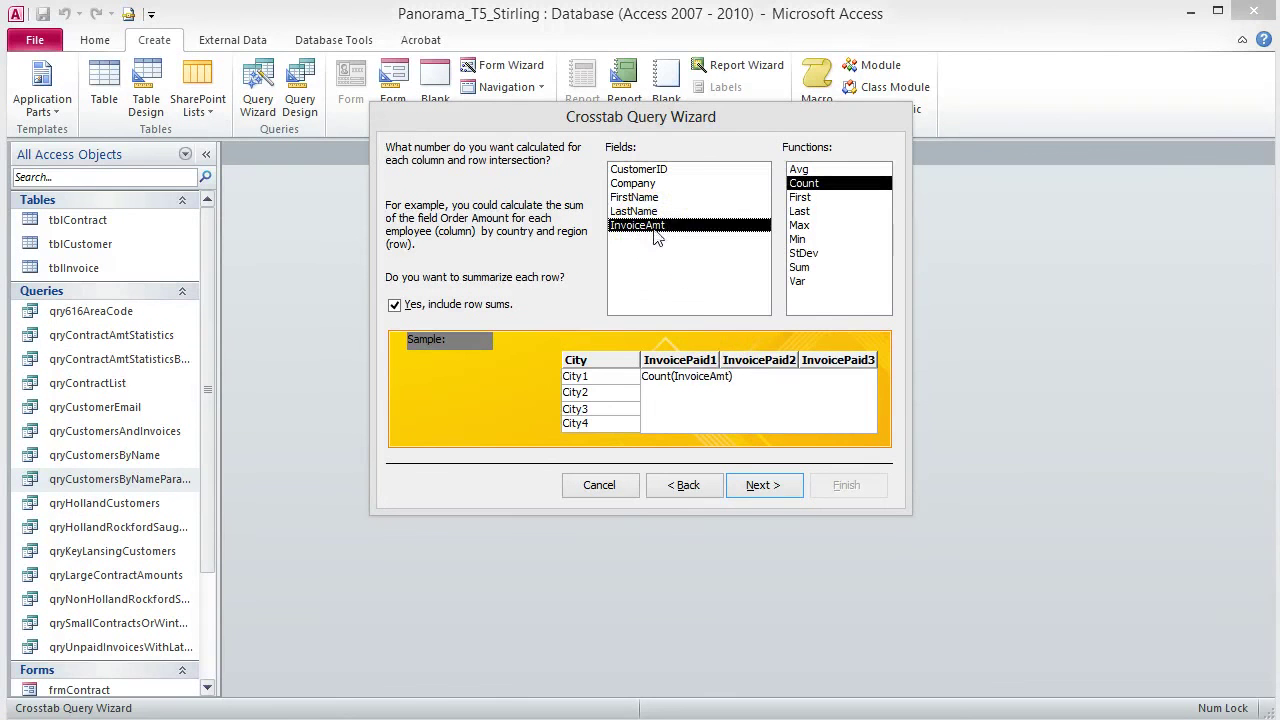
{"action": "left_click", "coordinate": [800, 268]}
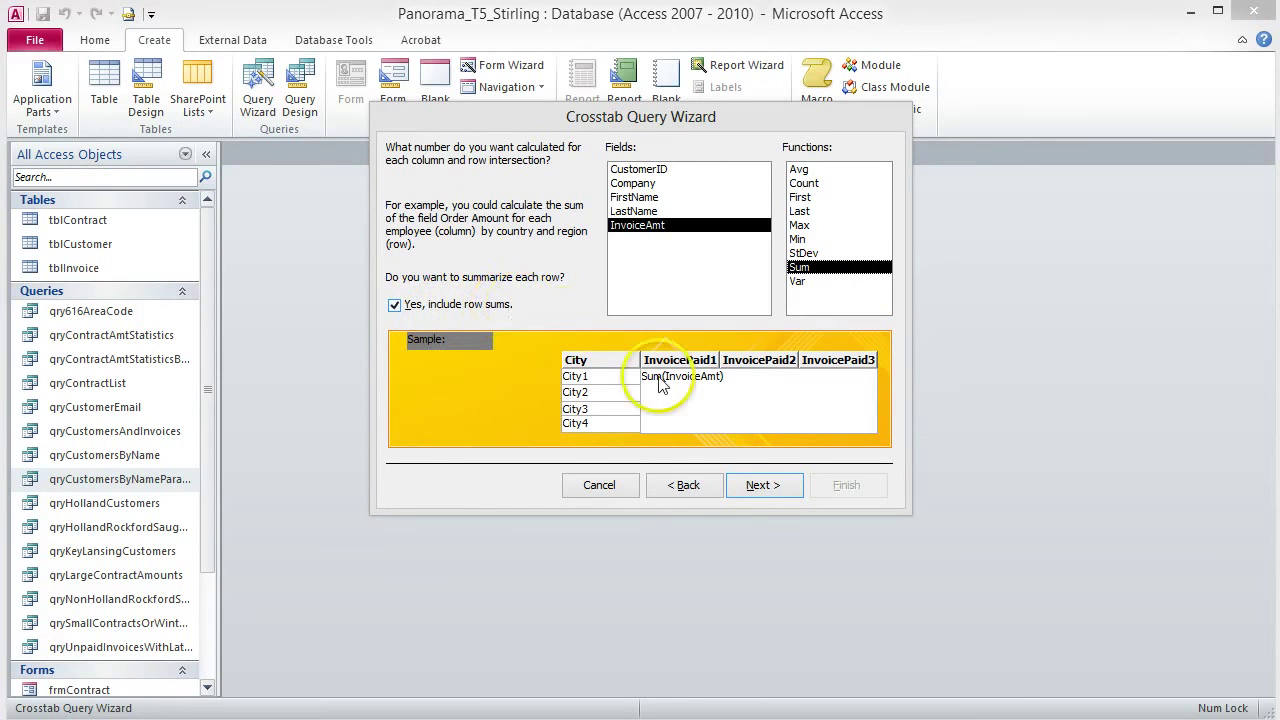
{"action": "left_click", "coordinate": [760, 487]}
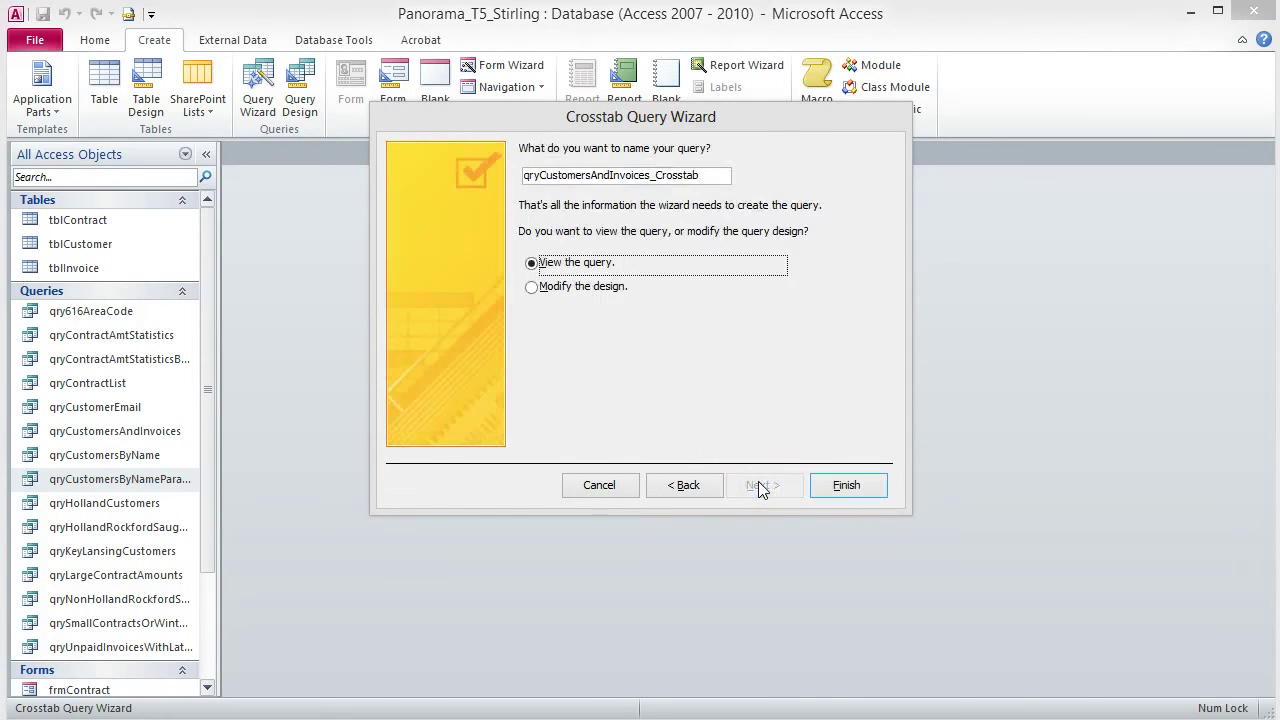
- Name the crosstab query qryCustomersAndInvoicesCrosstab and finish the wizard to view its results
{"action": "left_click", "coordinate": [657, 175]}
{"action": "key", "text": "BackSpace"}
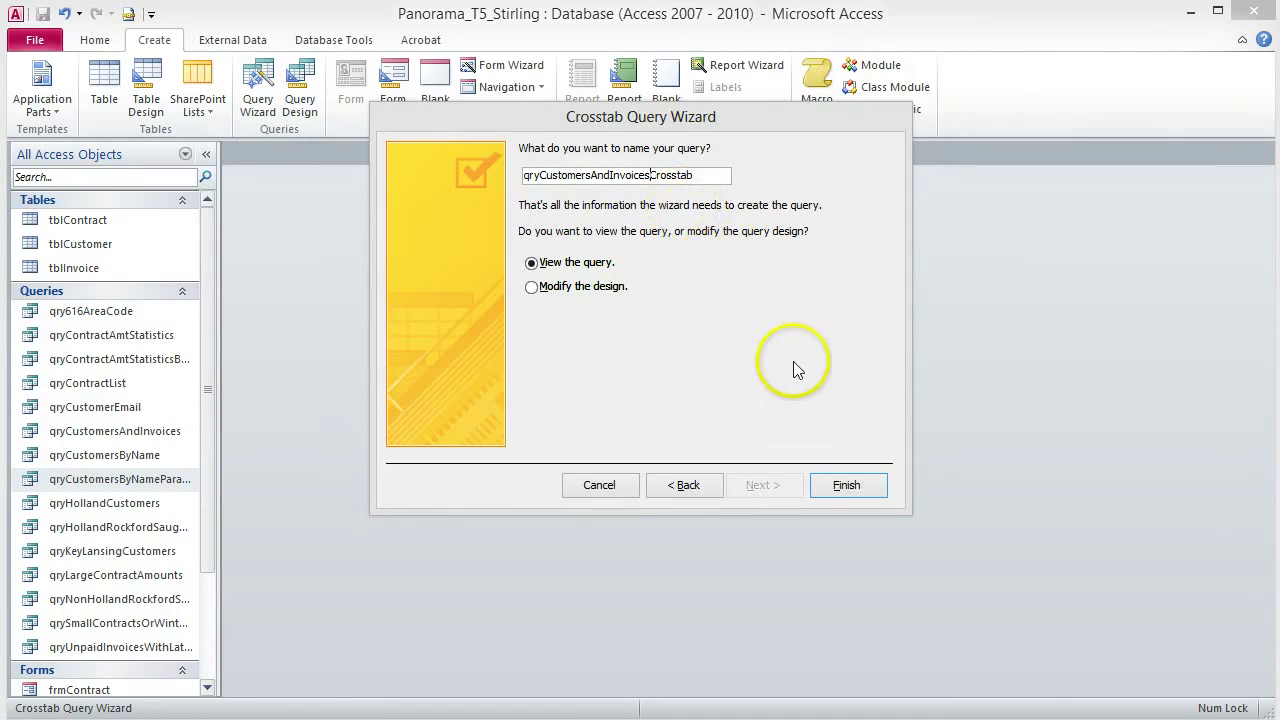
{"action": "left_click", "coordinate": [862, 484]}
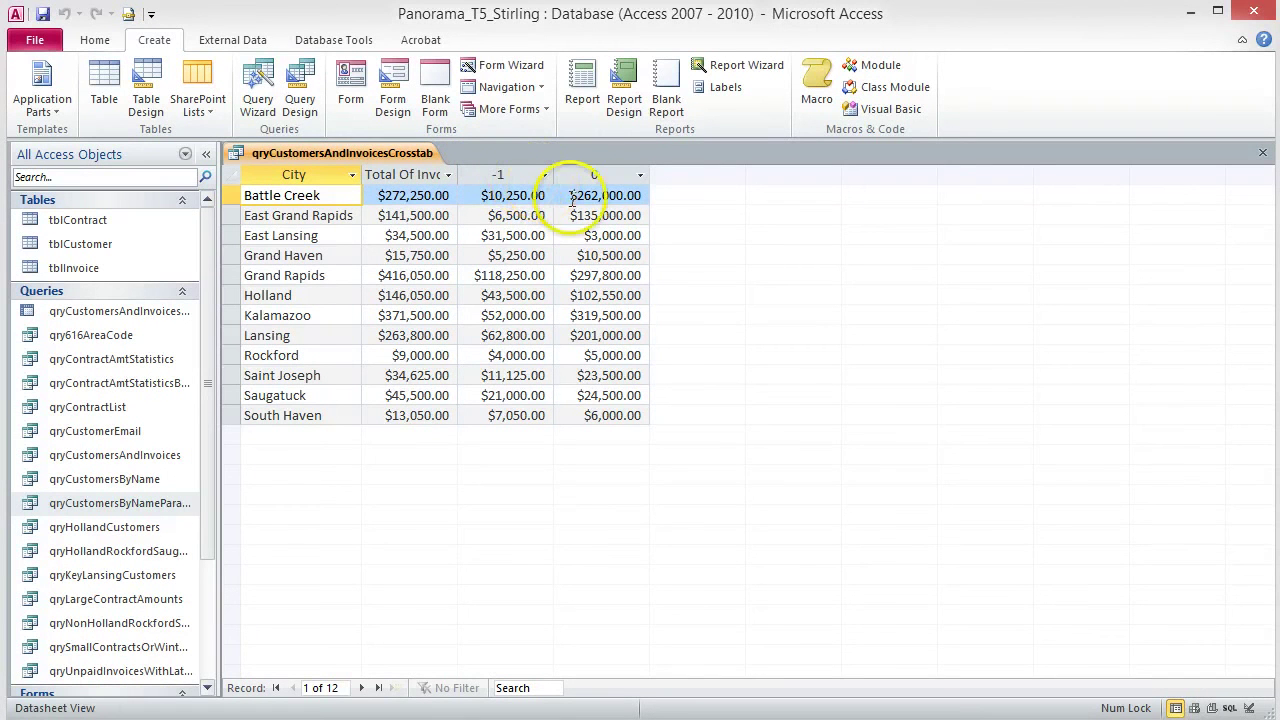
- In the crosstab's design, replace the InvoicePaid column heading field with the expression IIf (InvoicePaid,"Paid","Unpaid")
{"action": "left_click", "coordinate": [628, 514]}
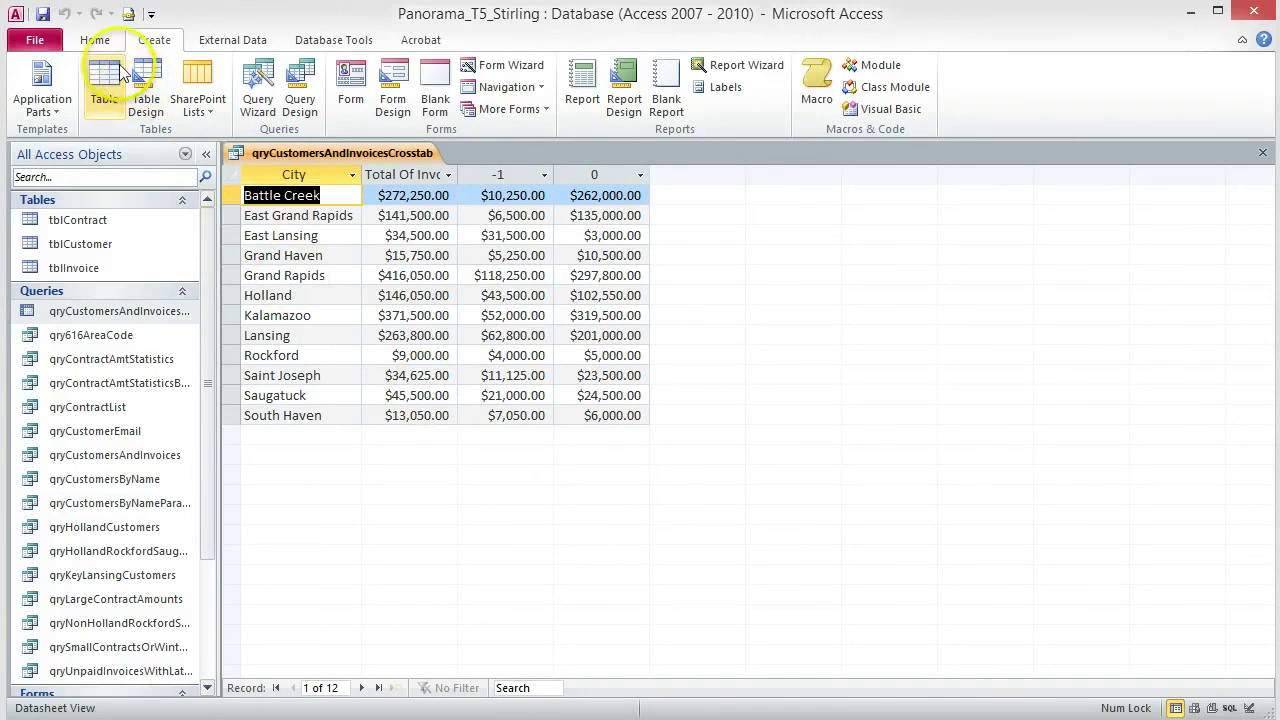
{"action": "left_click", "coordinate": [99, 42]}
{"action": "left_click", "coordinate": [31, 82]}
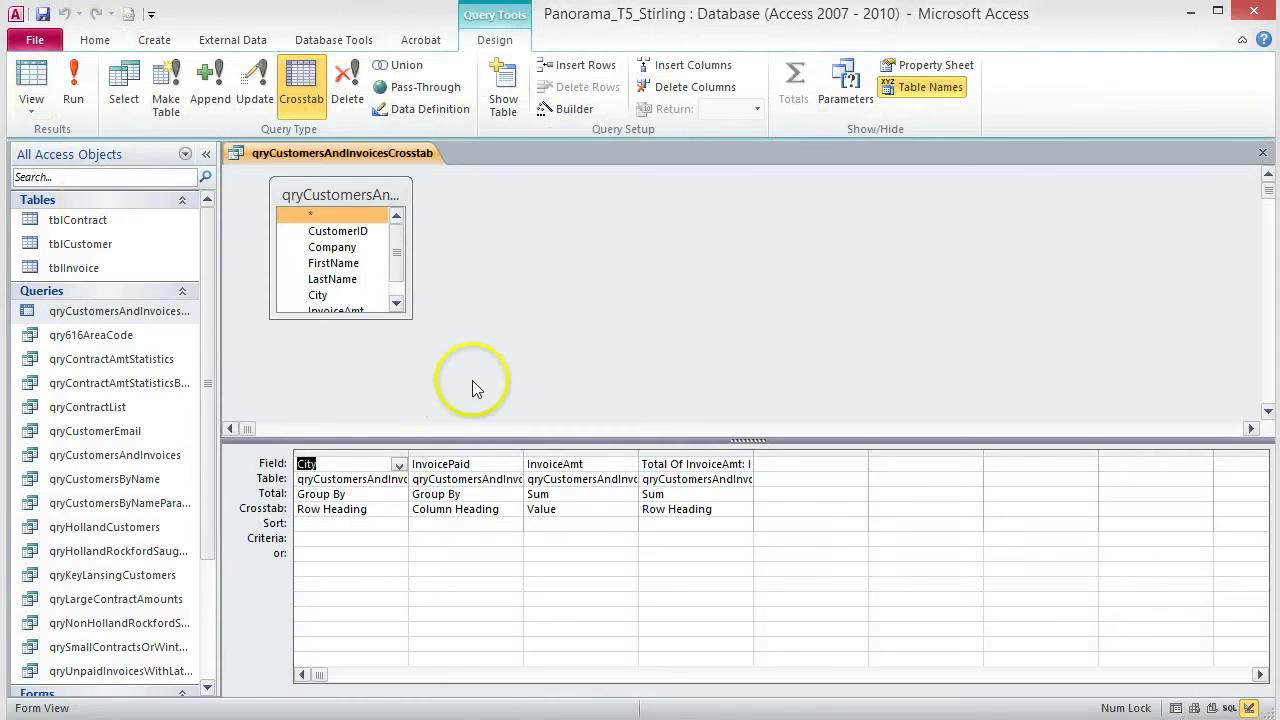
{"action": "right_click", "coordinate": [494, 464]}
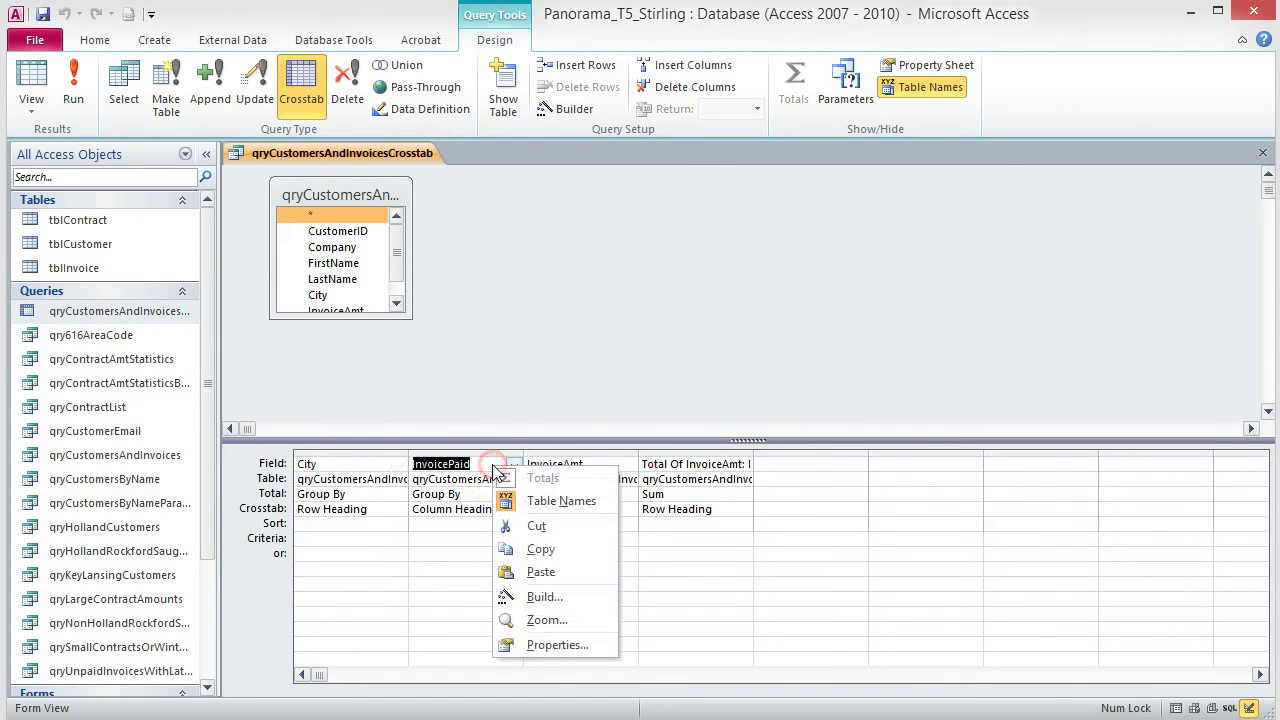
{"action": "left_click", "coordinate": [545, 619]}
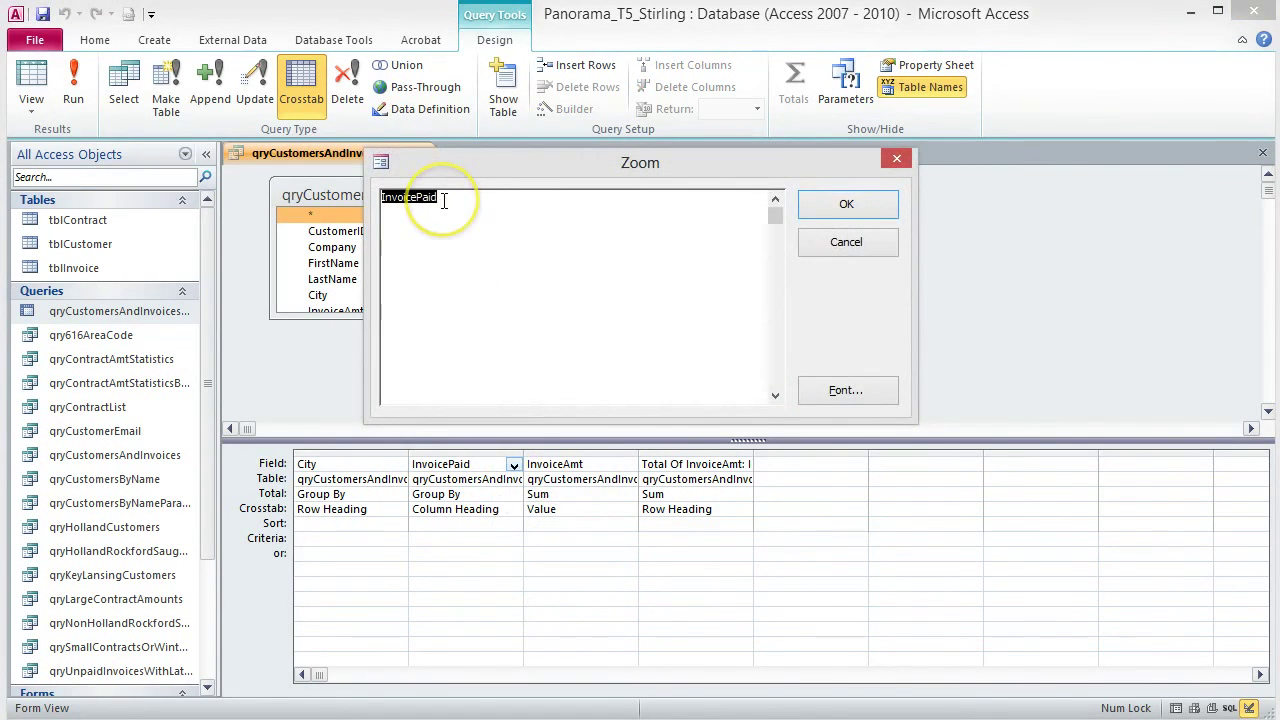
{"action": "key", "text": "Delete"}
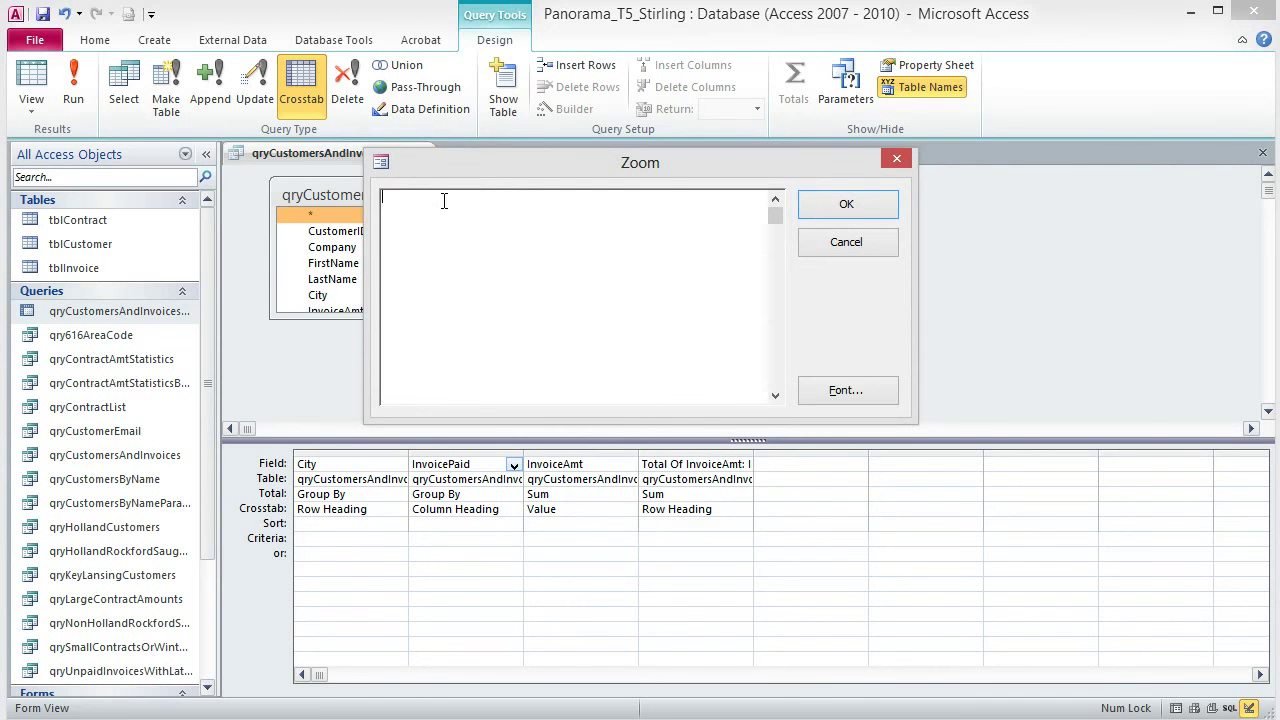
{"action": "type", "text": "IIf (InvoicePaid,\"Paid\",\"Unpaid\")"}
{"action": "left_click", "coordinate": [842, 202]}
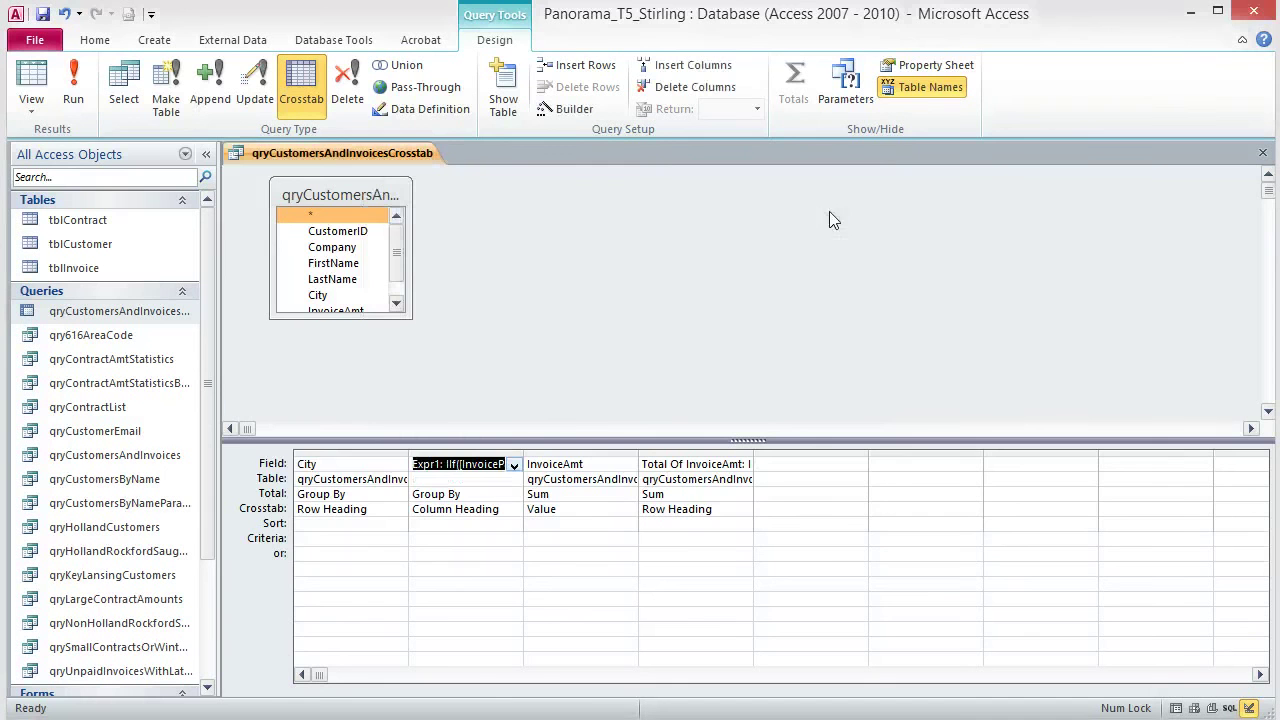
- Run the modified crosstab query, and close it with its design changes saved
{"action": "left_click", "coordinate": [73, 85]}
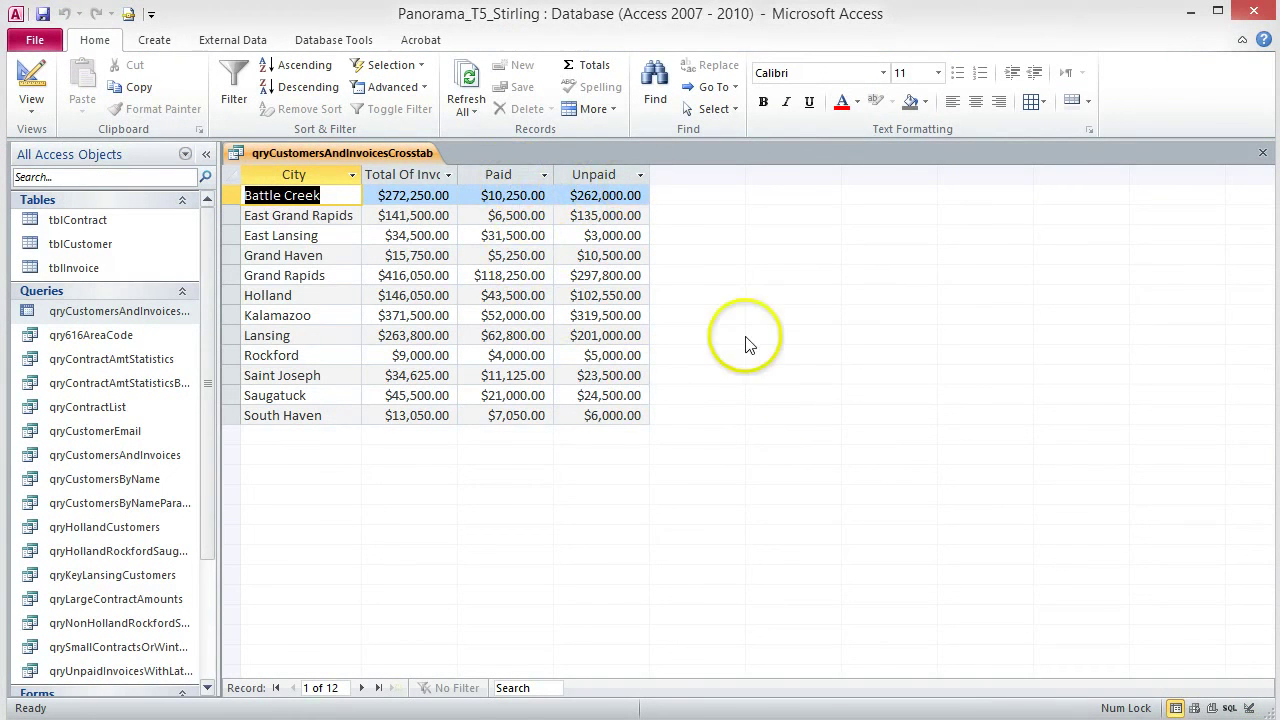
{"action": "left_click", "coordinate": [1262, 155]}
{"action": "left_click", "coordinate": [424, 381]}
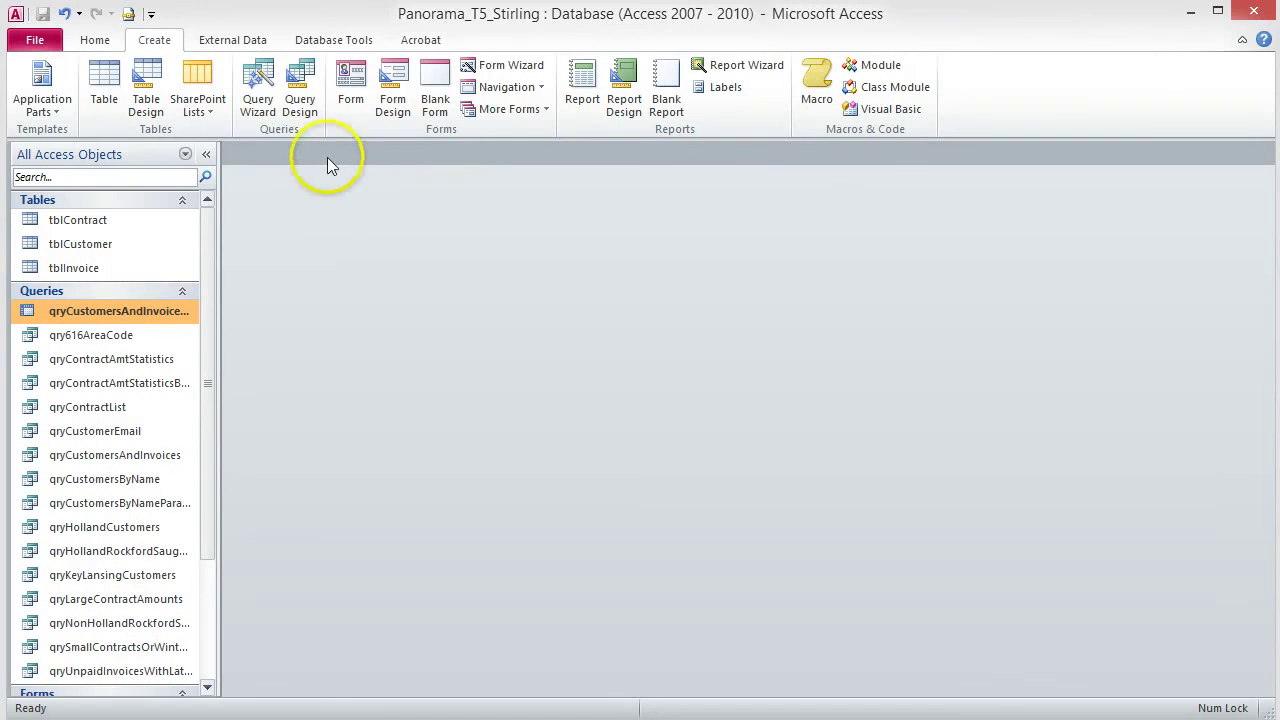
- Start a find duplicates query with the Find Duplicates Query Wizard, using the tblContract table as its source
{"action": "left_click", "coordinate": [257, 82]}
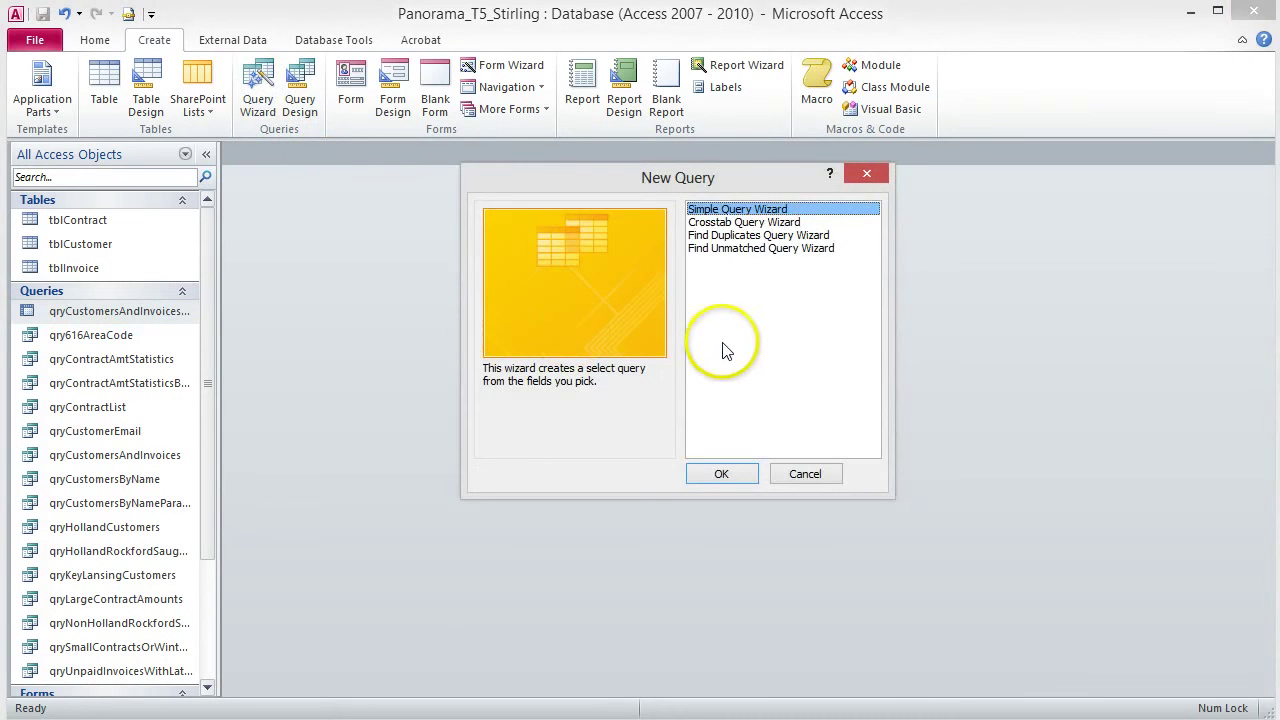
{"action": "left_click", "coordinate": [816, 236]}
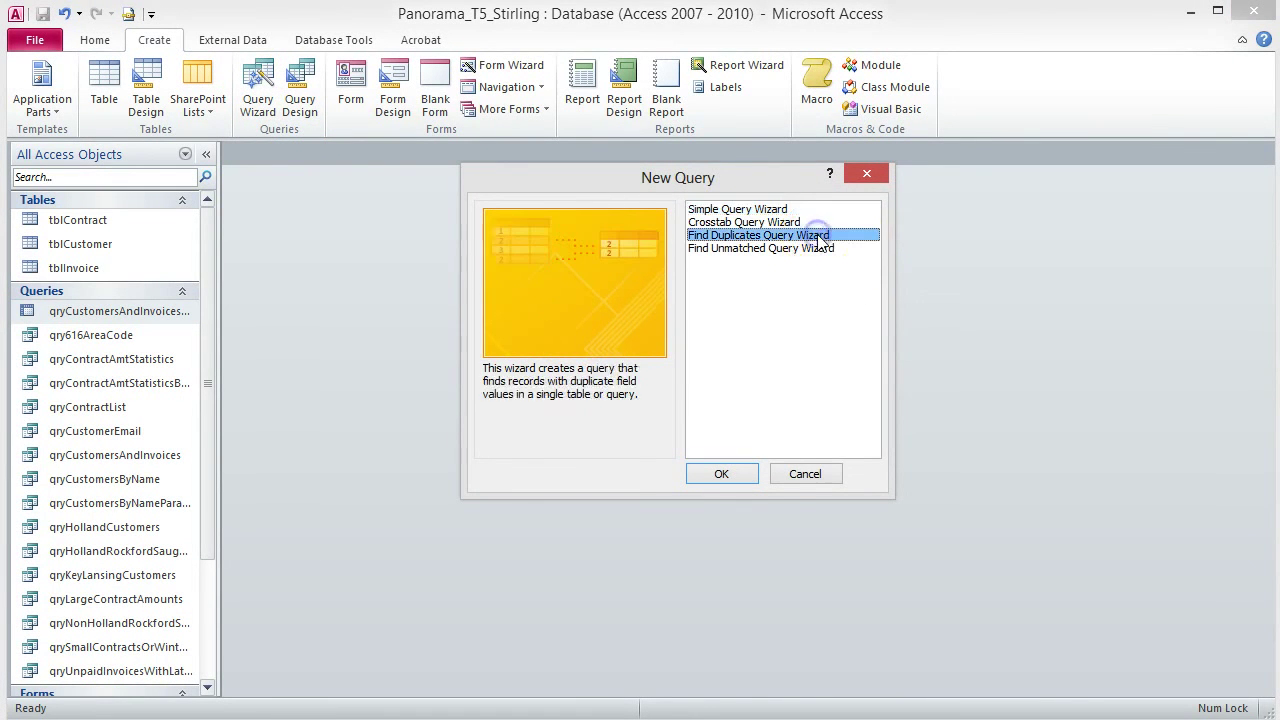
{"action": "left_click", "coordinate": [732, 474]}
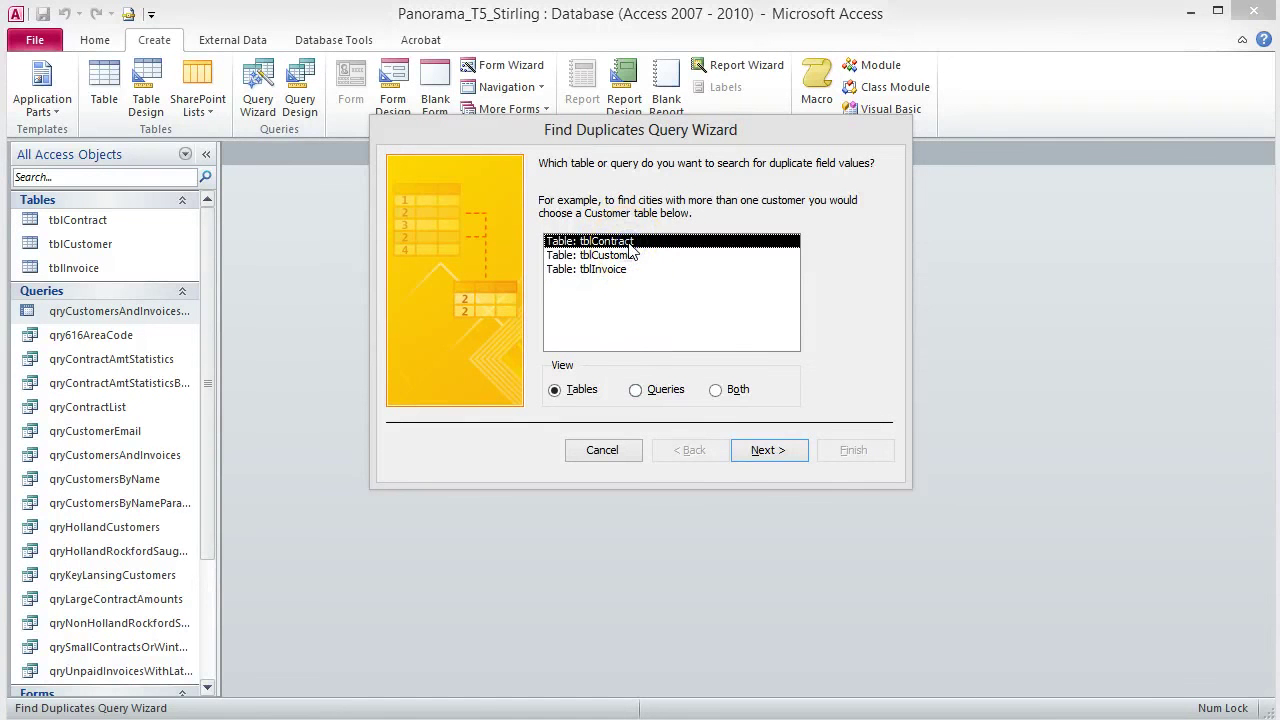
{"action": "left_click", "coordinate": [768, 450]}
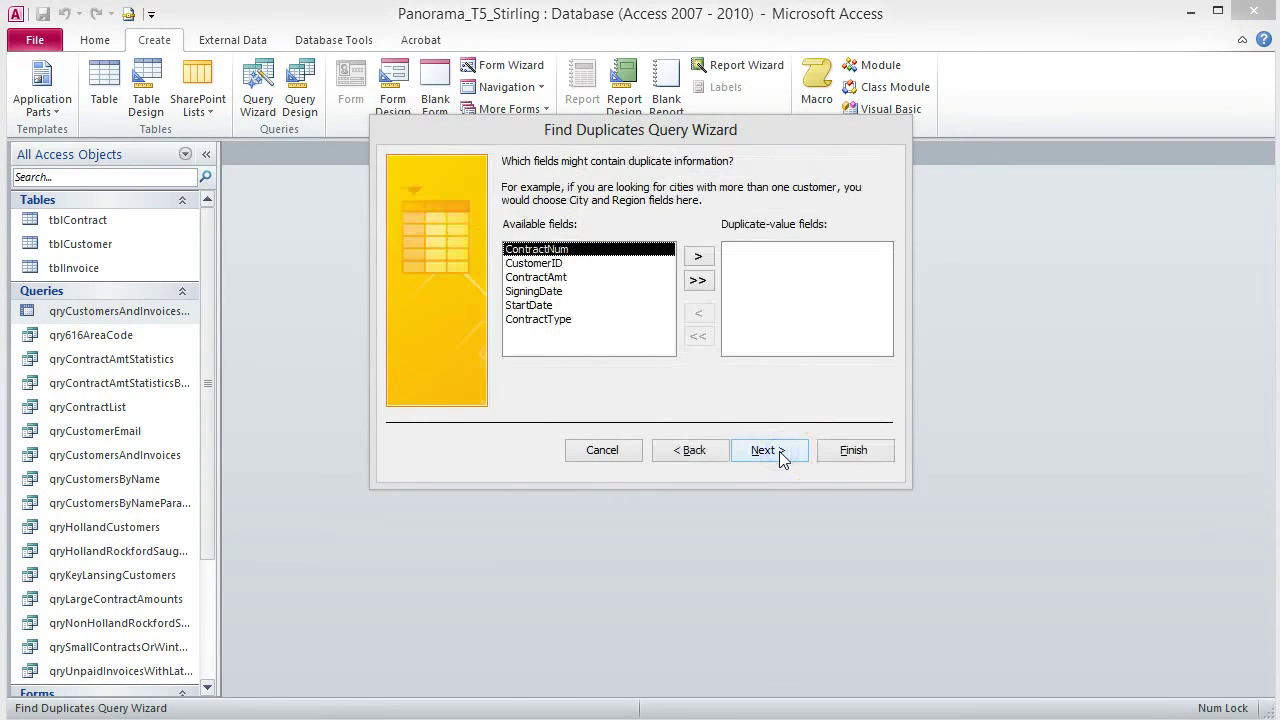
- Use StartDate as the duplicate-value field and include all remaining tblContract fields as additional query fields
{"action": "left_click", "coordinate": [536, 306]}
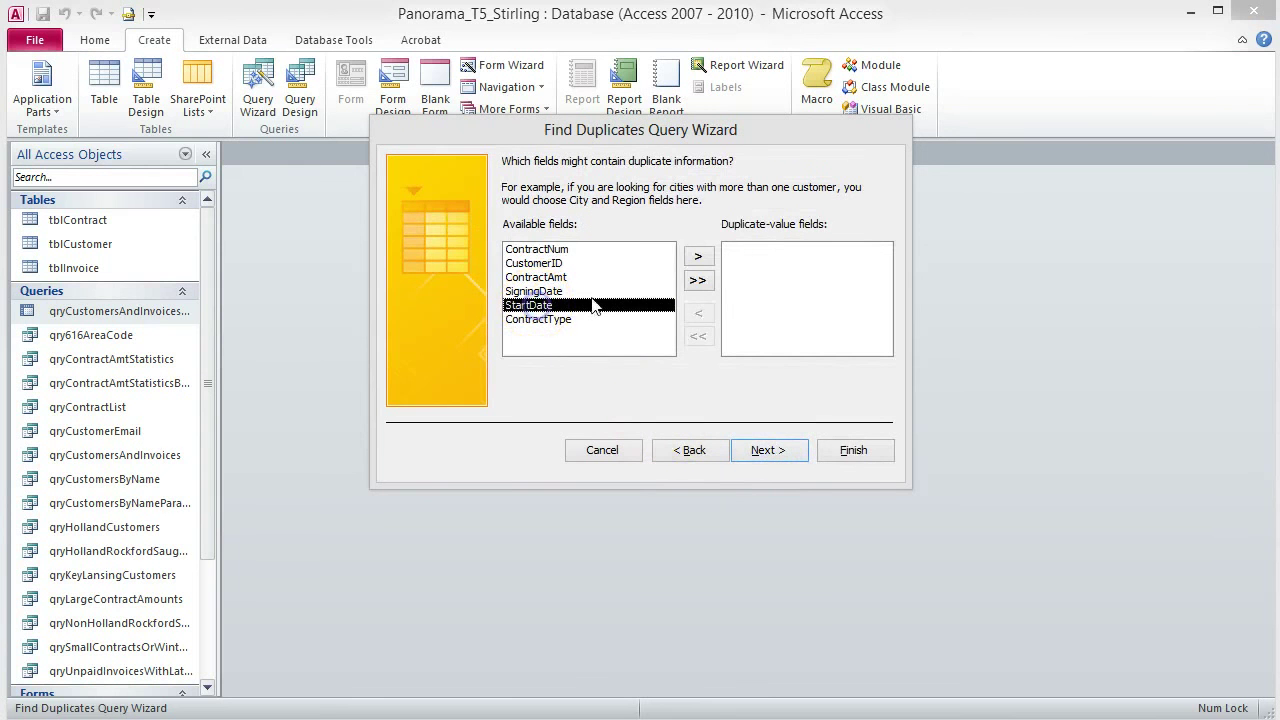
{"action": "left_click", "coordinate": [699, 256]}
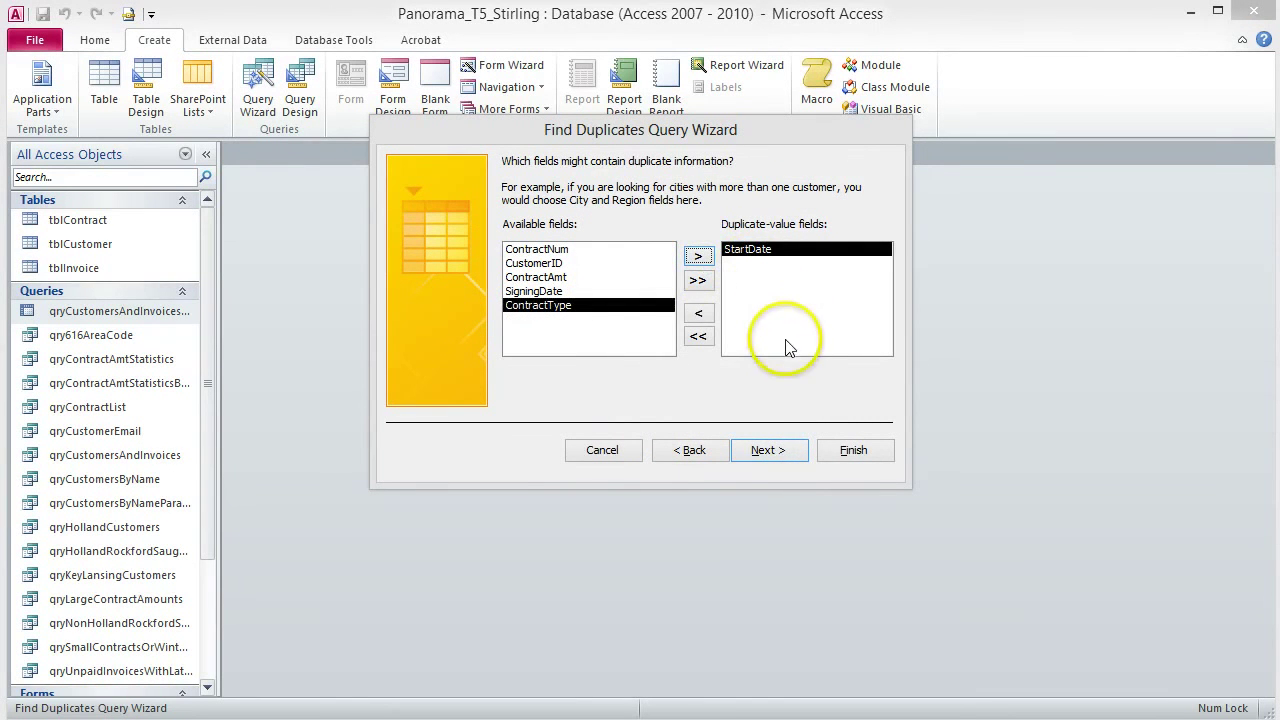
{"action": "left_click", "coordinate": [768, 450]}
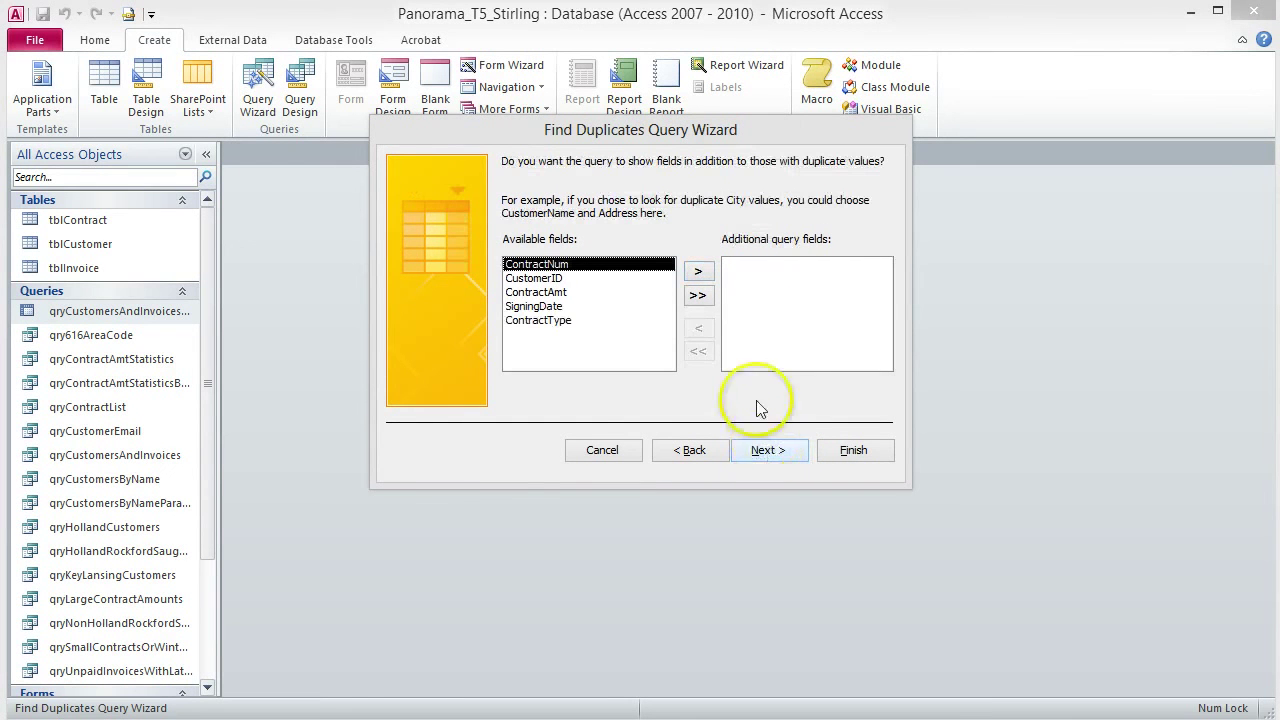
{"action": "left_click", "coordinate": [697, 296]}
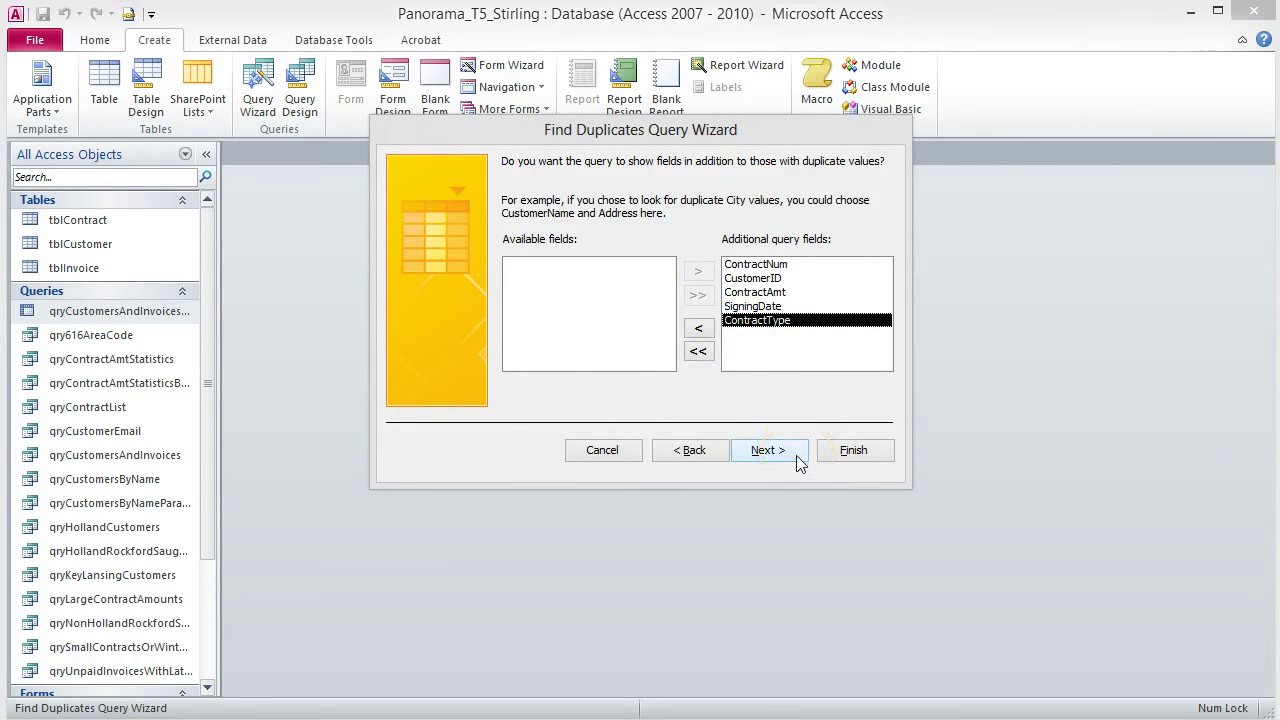
{"action": "left_click", "coordinate": [768, 450]}
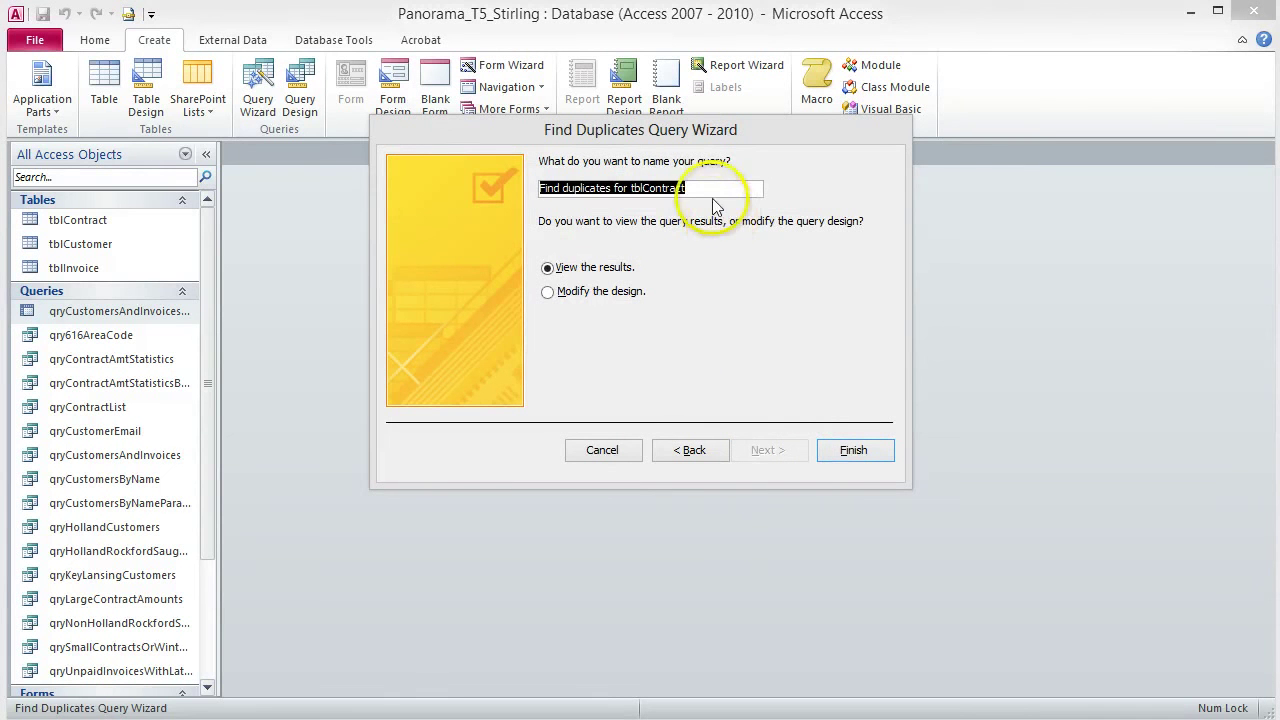
- Name the query qryDuplicateContractStartDate and finish the wizard to view its results
{"action": "left_click", "coordinate": [709, 190]}
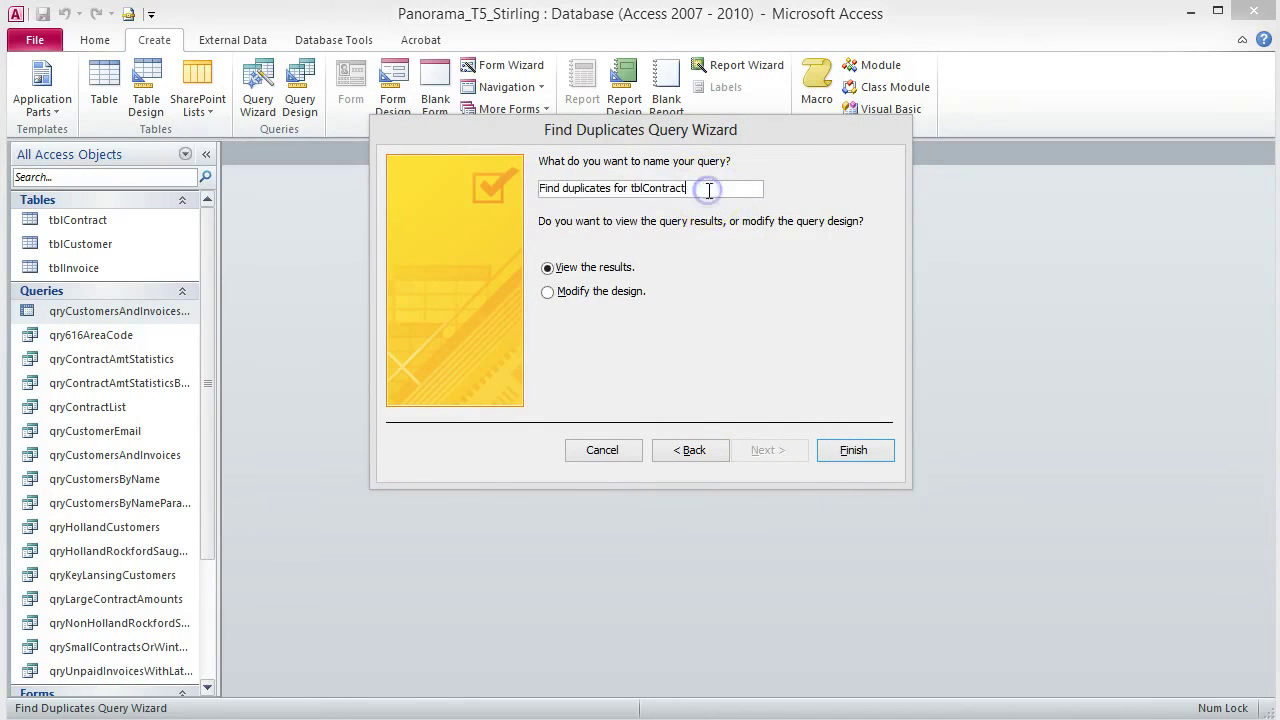
{"action": "left_click_drag", "start_coordinate": [709, 190], "coordinate": [480, 185]}
{"action": "type", "text": "qryDuplicateContractStartDate"}
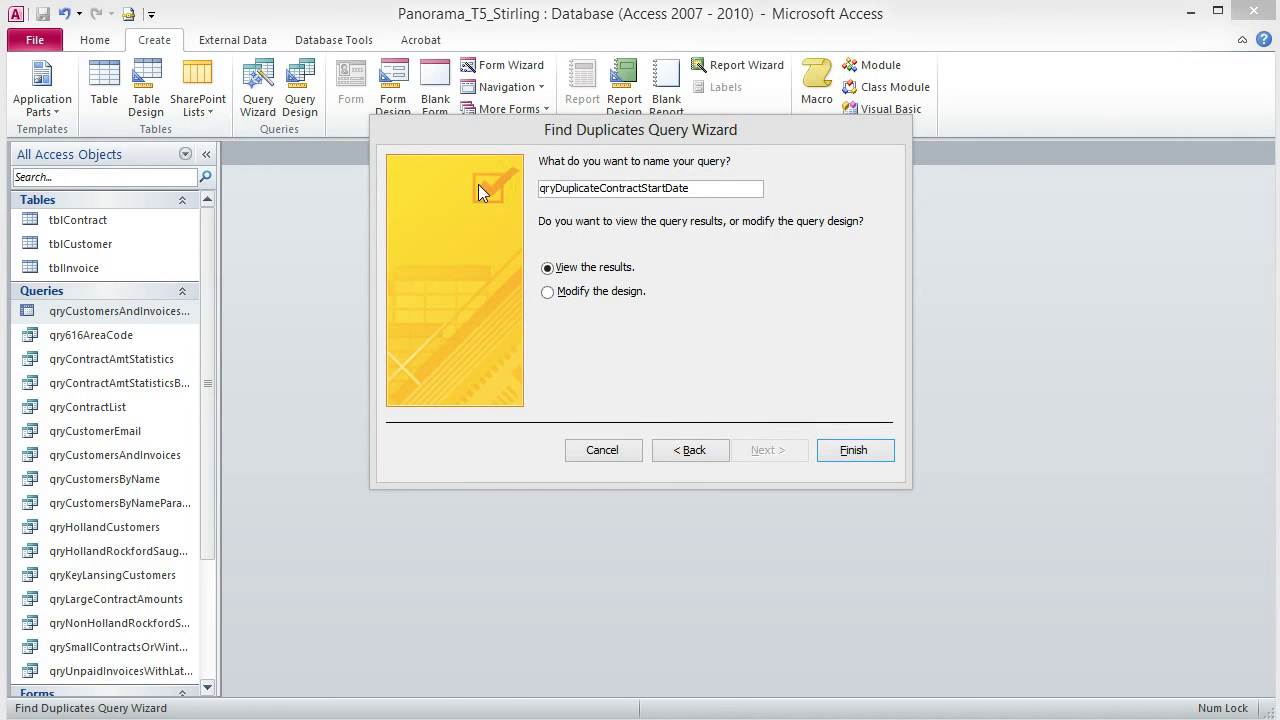
{"action": "left_click", "coordinate": [845, 452]}
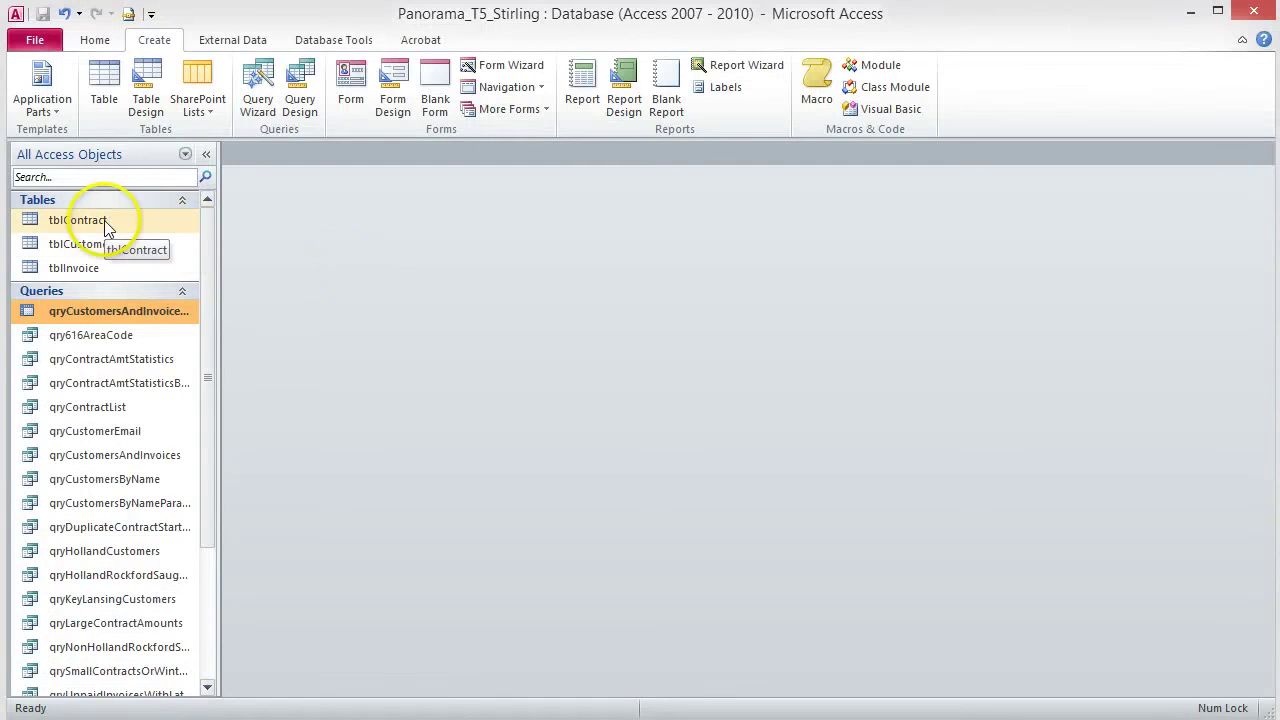
- Try to change the CustomerID field in tblContract to a Lookup Wizard field, and close the table without saving
{"action": "right_click", "coordinate": [104, 220]}
{"action": "left_click", "coordinate": [165, 256]}
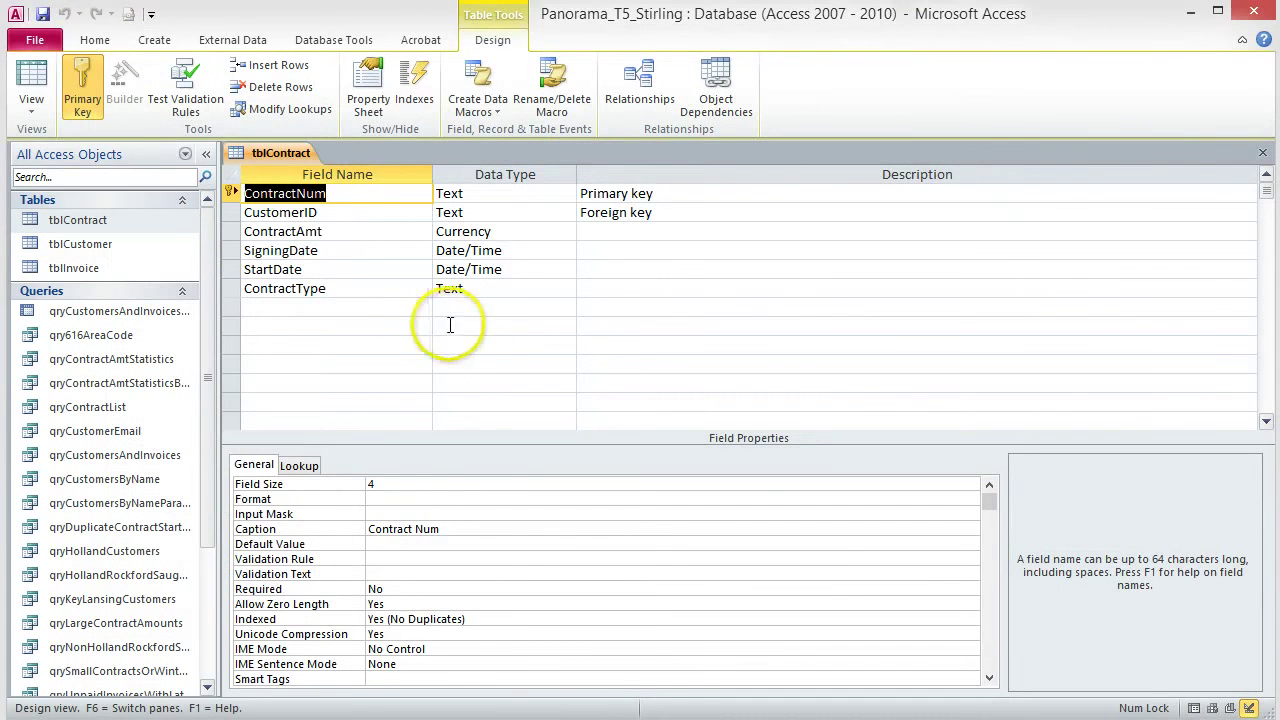
{"action": "left_click", "coordinate": [566, 212]}
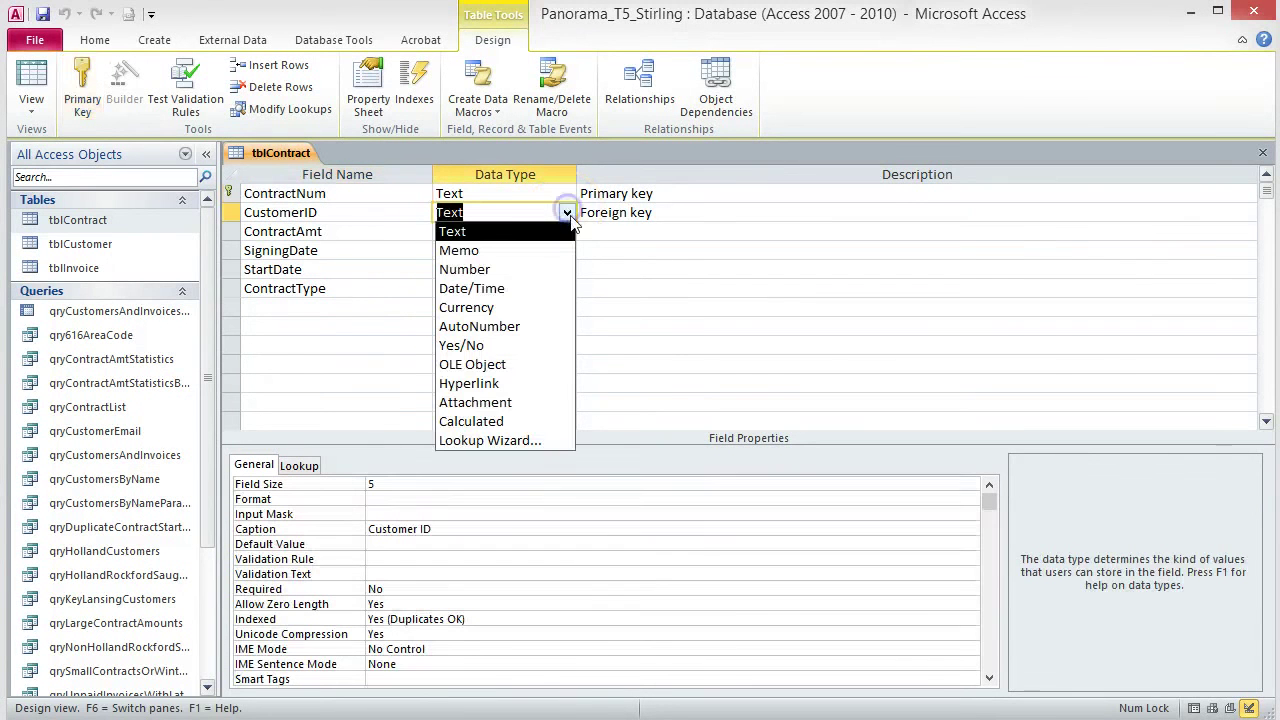
{"action": "left_click", "coordinate": [525, 440]}
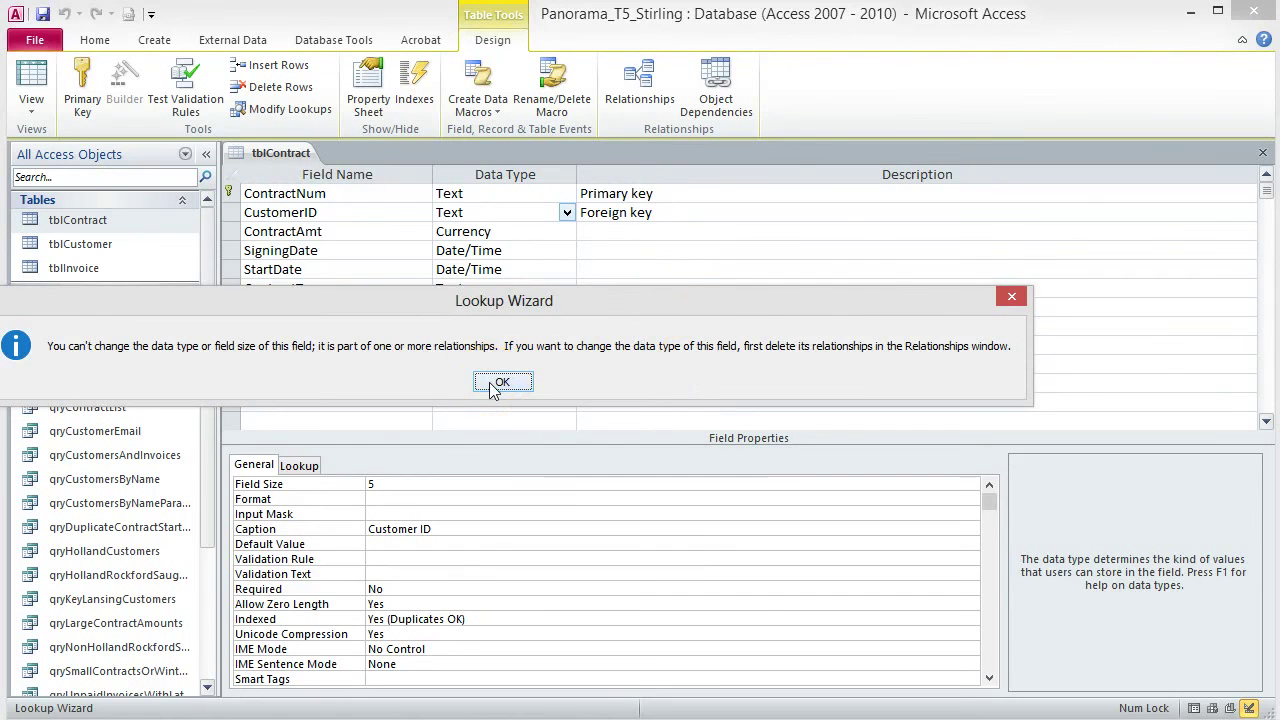
{"action": "left_click_drag", "start_coordinate": [271, 300], "coordinate": [490, 364]}
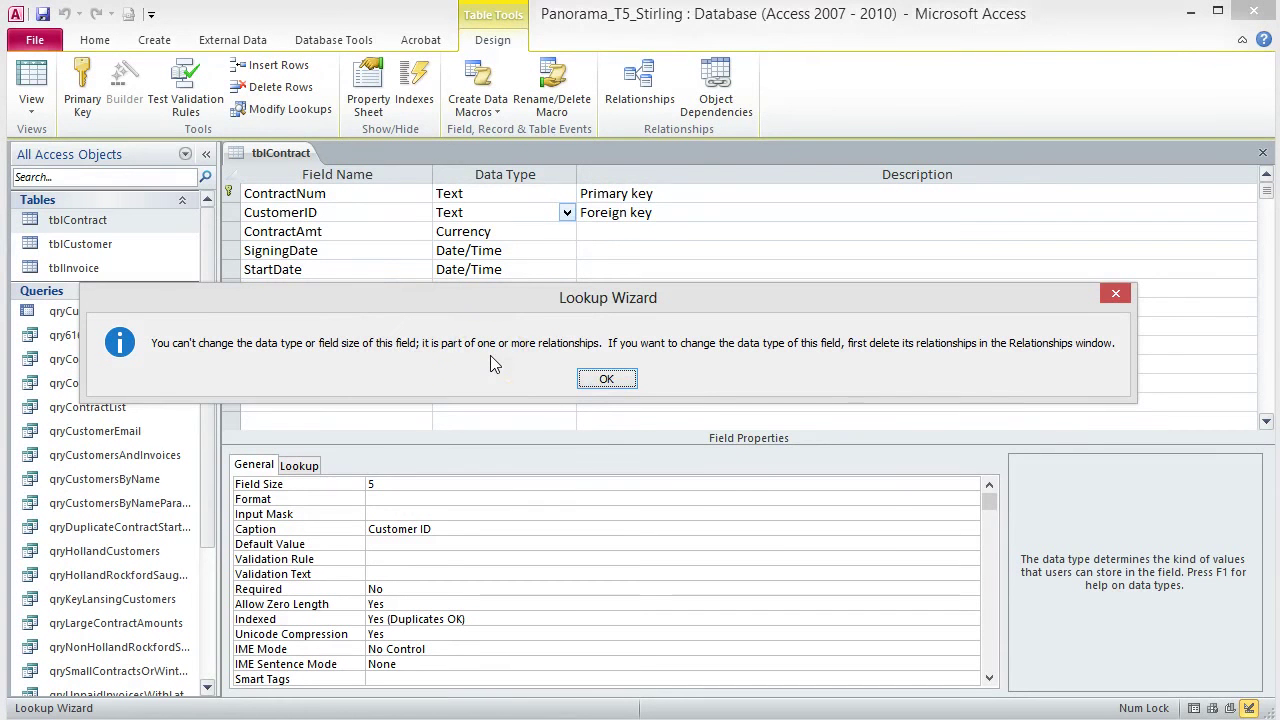
{"action": "left_click_drag", "start_coordinate": [490, 364], "coordinate": [614, 388]}
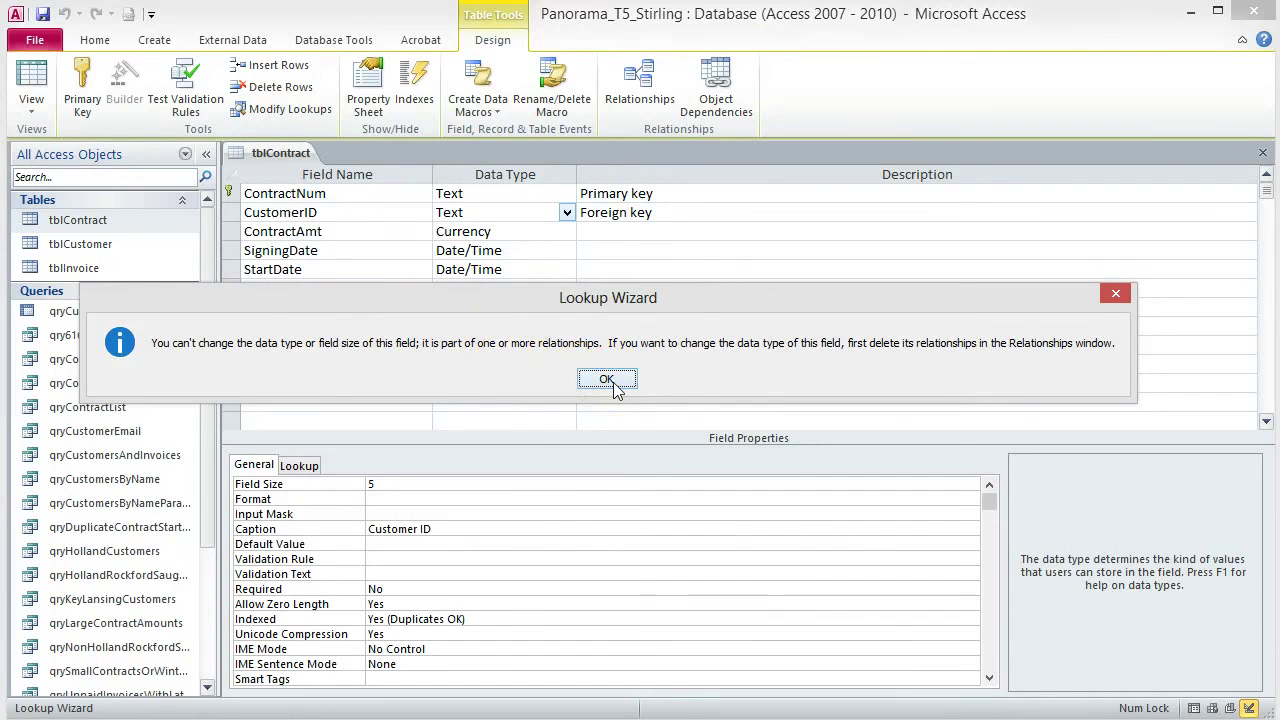
{"action": "left_click", "coordinate": [613, 386]}
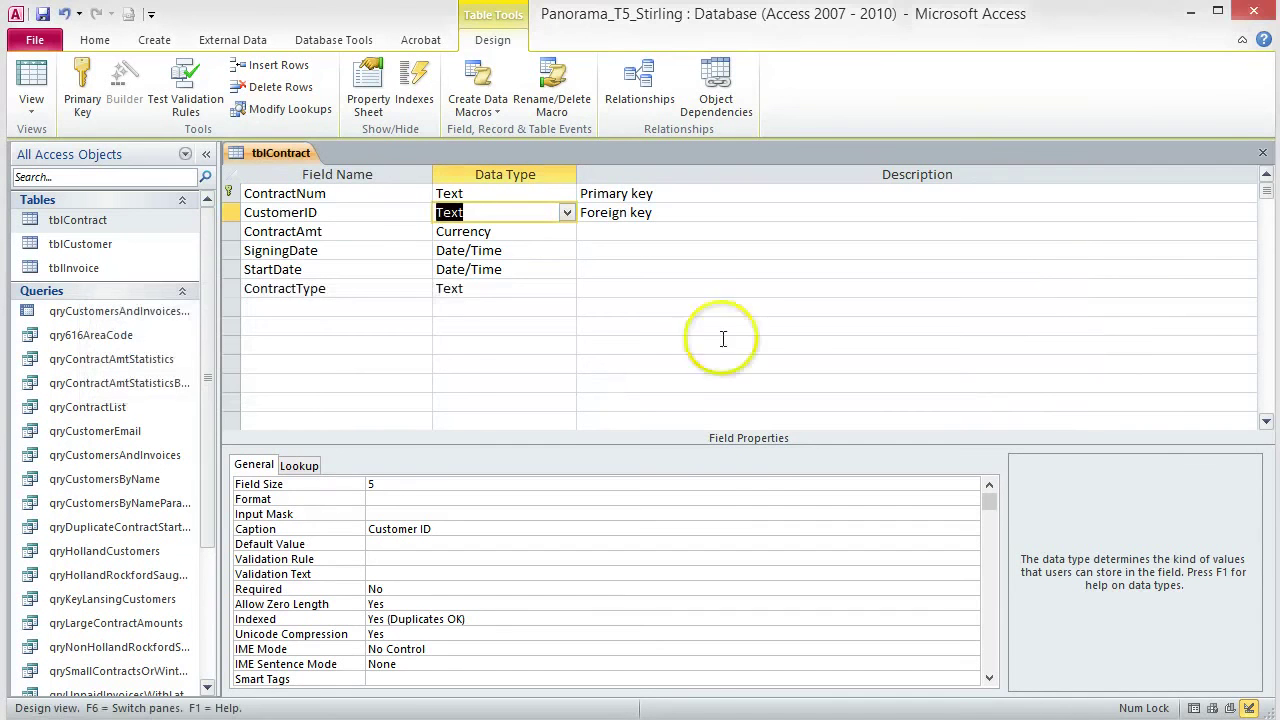
{"action": "left_click", "coordinate": [1262, 152]}
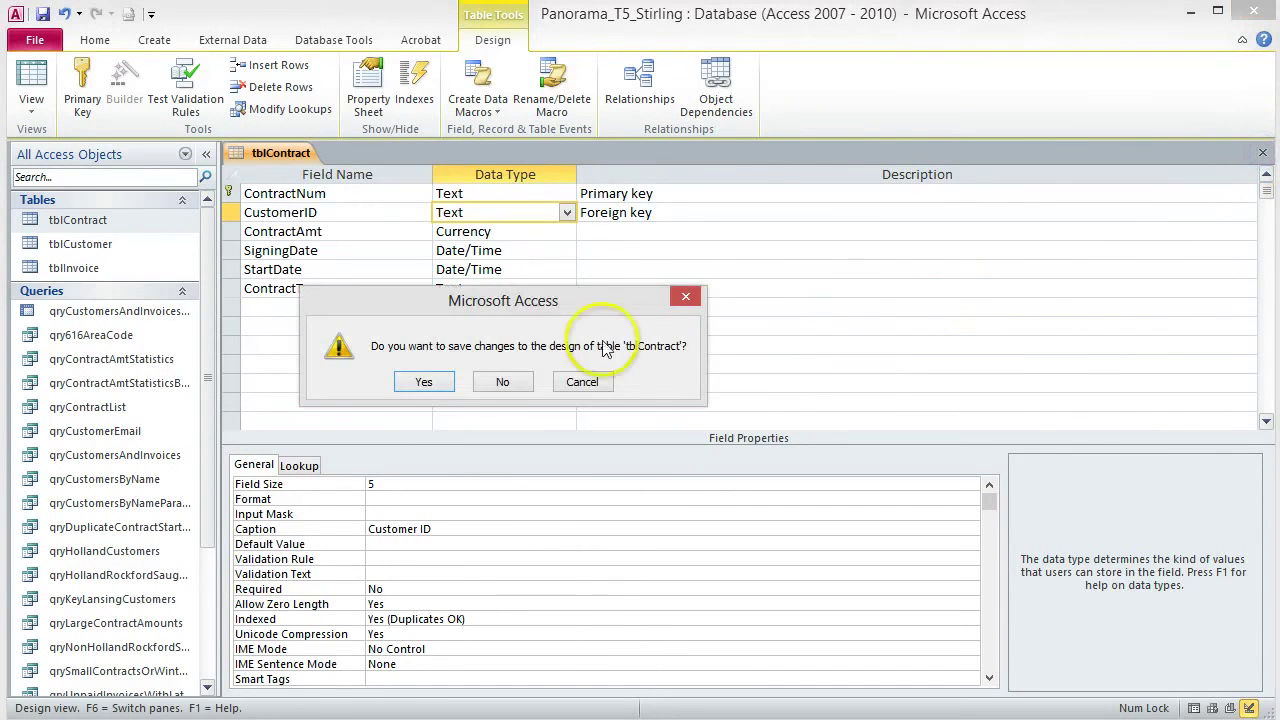
{"action": "left_click", "coordinate": [503, 382]}
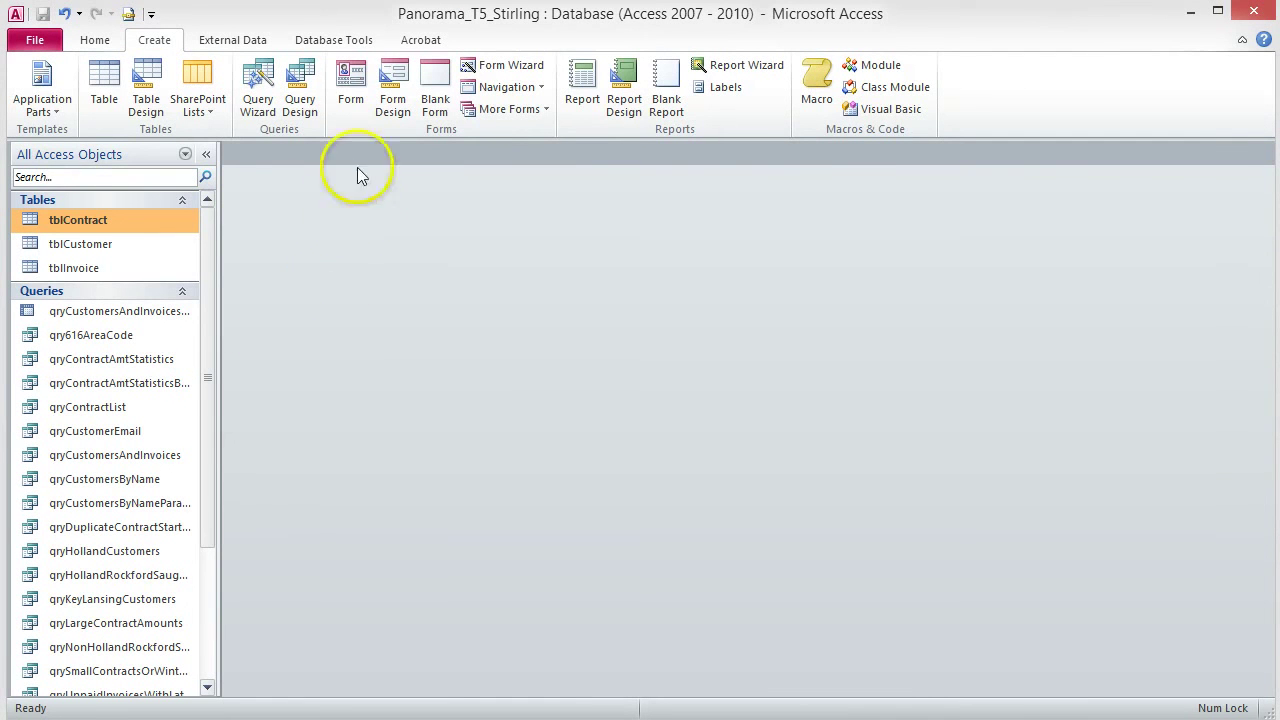
- Delete the relationship between tblCustomer and tblContract, and close the Relationships window
{"action": "left_click", "coordinate": [352, 38]}
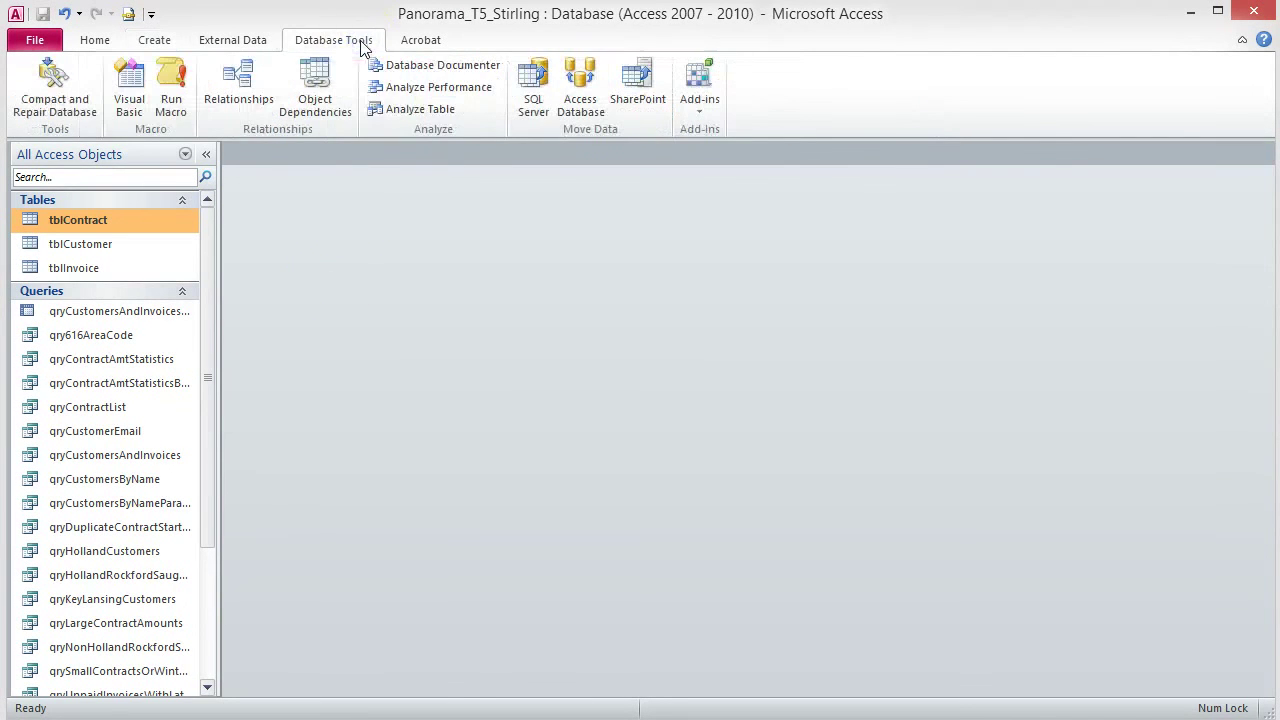
{"action": "left_click", "coordinate": [255, 93]}
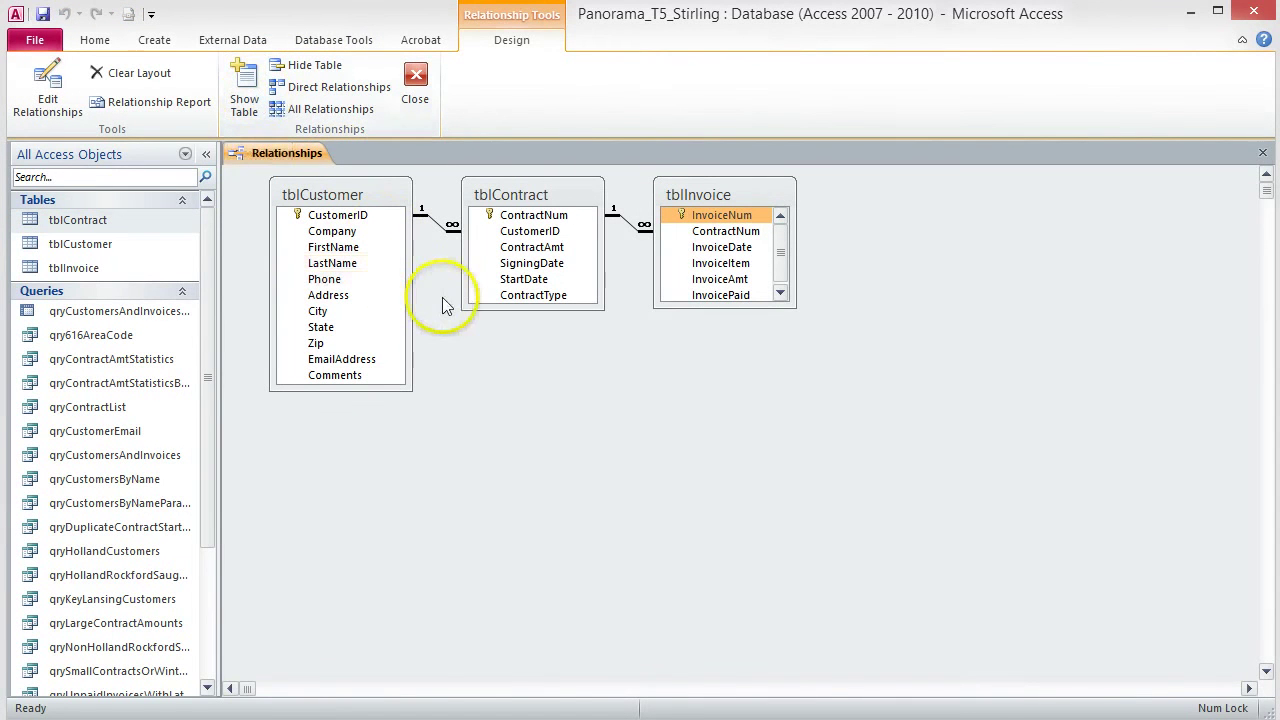
{"action": "right_click", "coordinate": [436, 224]}
{"action": "left_click", "coordinate": [485, 252]}
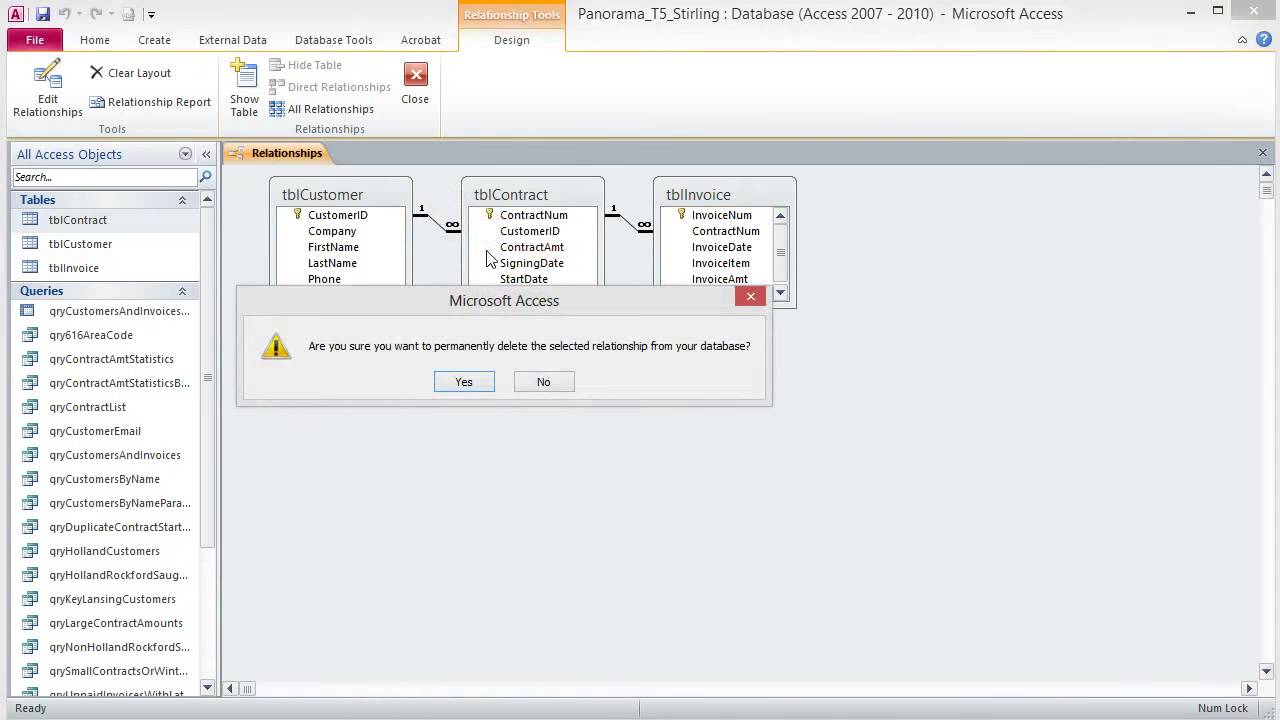
{"action": "left_click", "coordinate": [463, 382]}
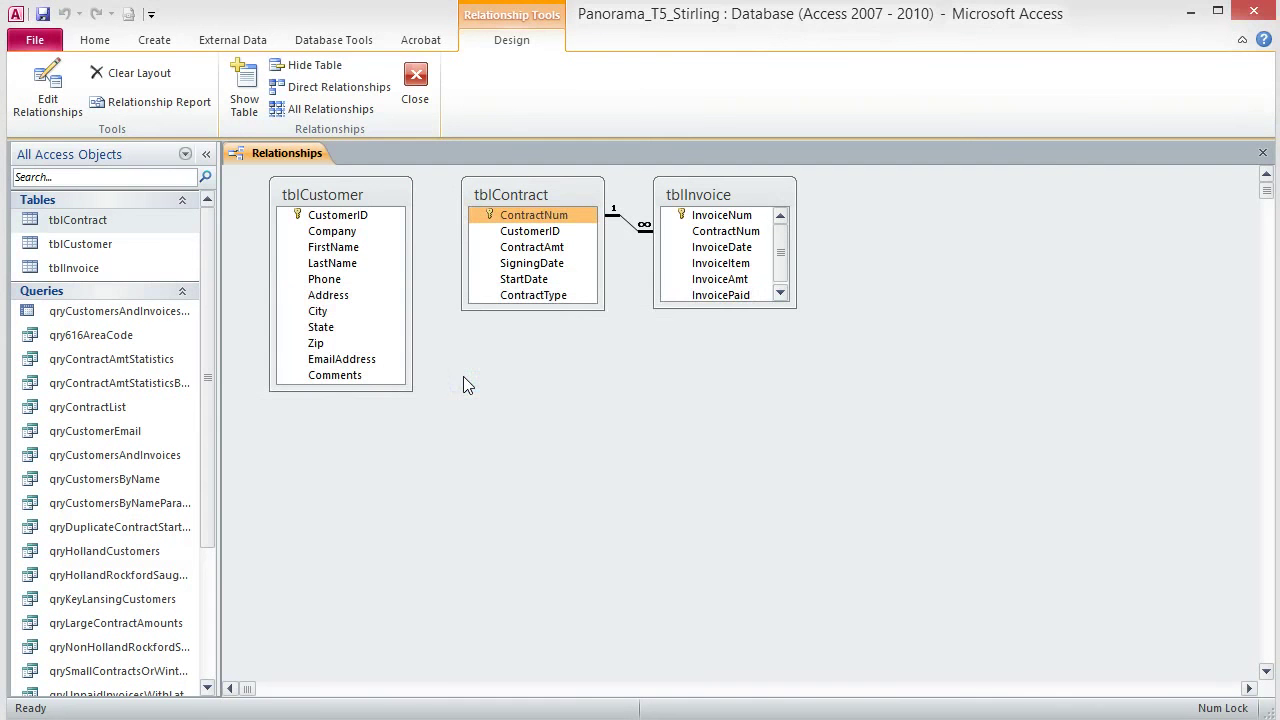
{"action": "left_click", "coordinate": [1262, 153]}
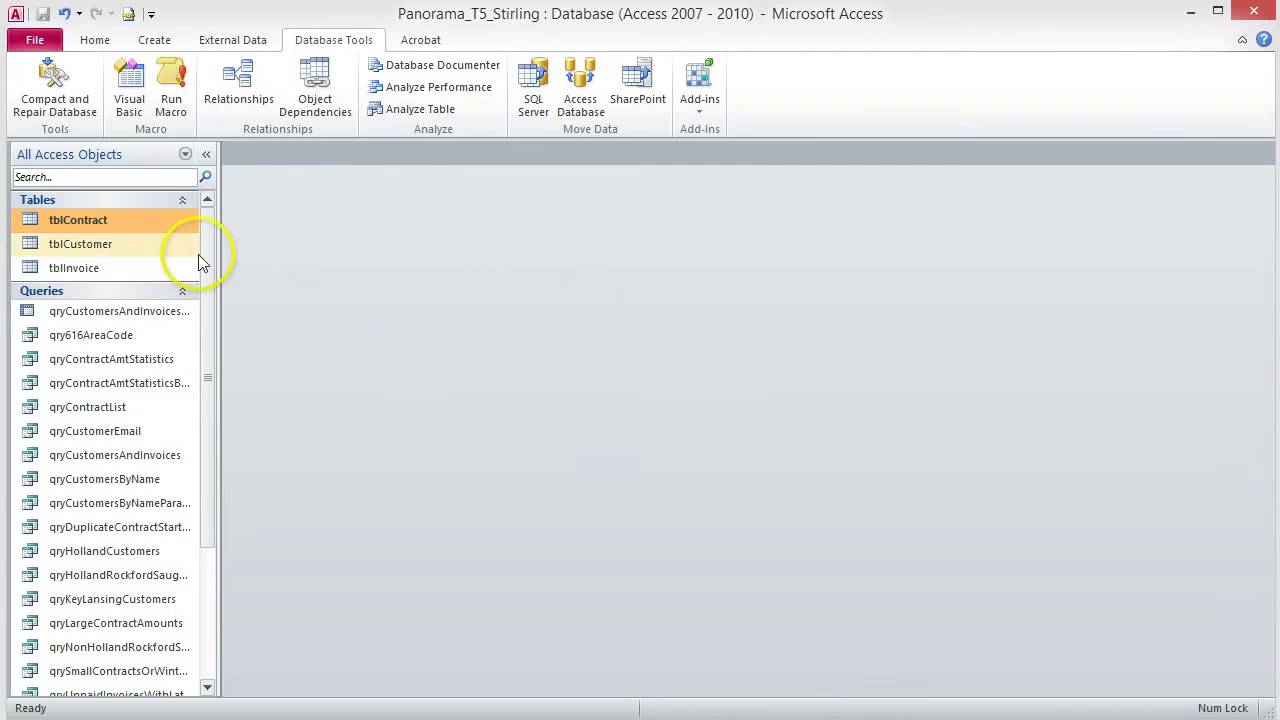
- Open tblContract in Design view and start the Lookup Wizard for CustomerID, getting values from another table or query
{"action": "right_click", "coordinate": [98, 222]}
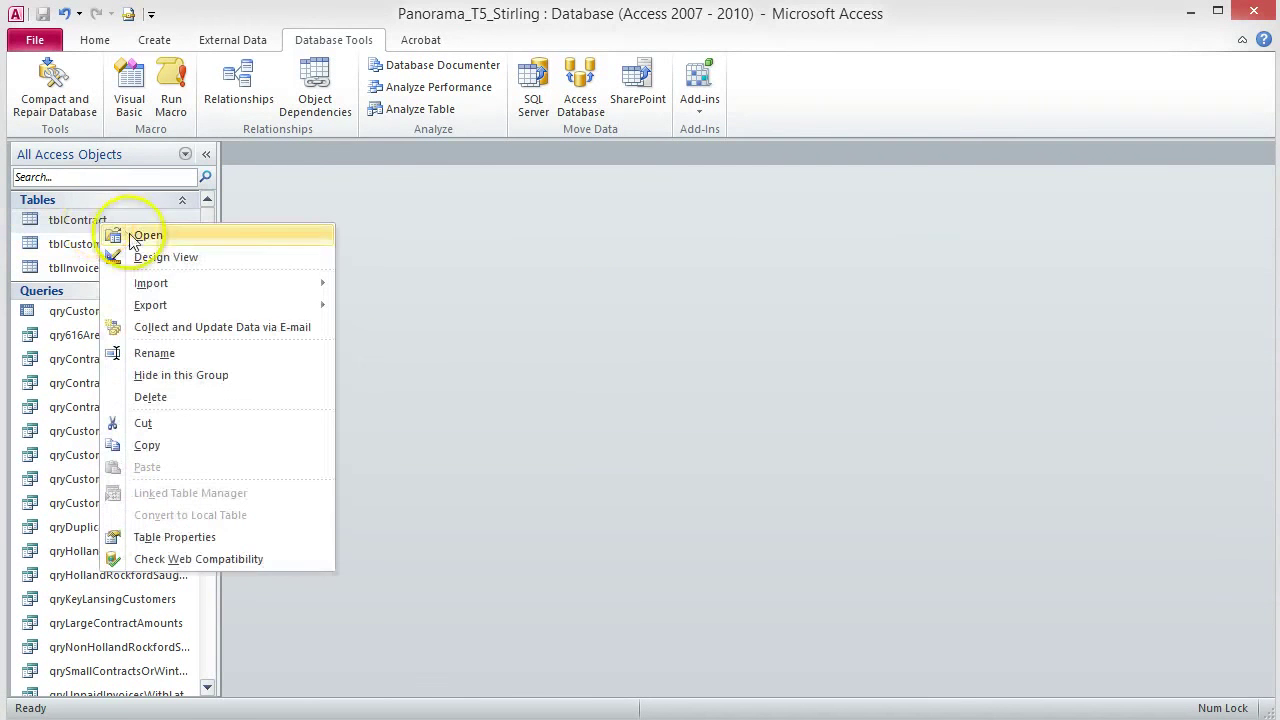
{"action": "left_click", "coordinate": [120, 257]}
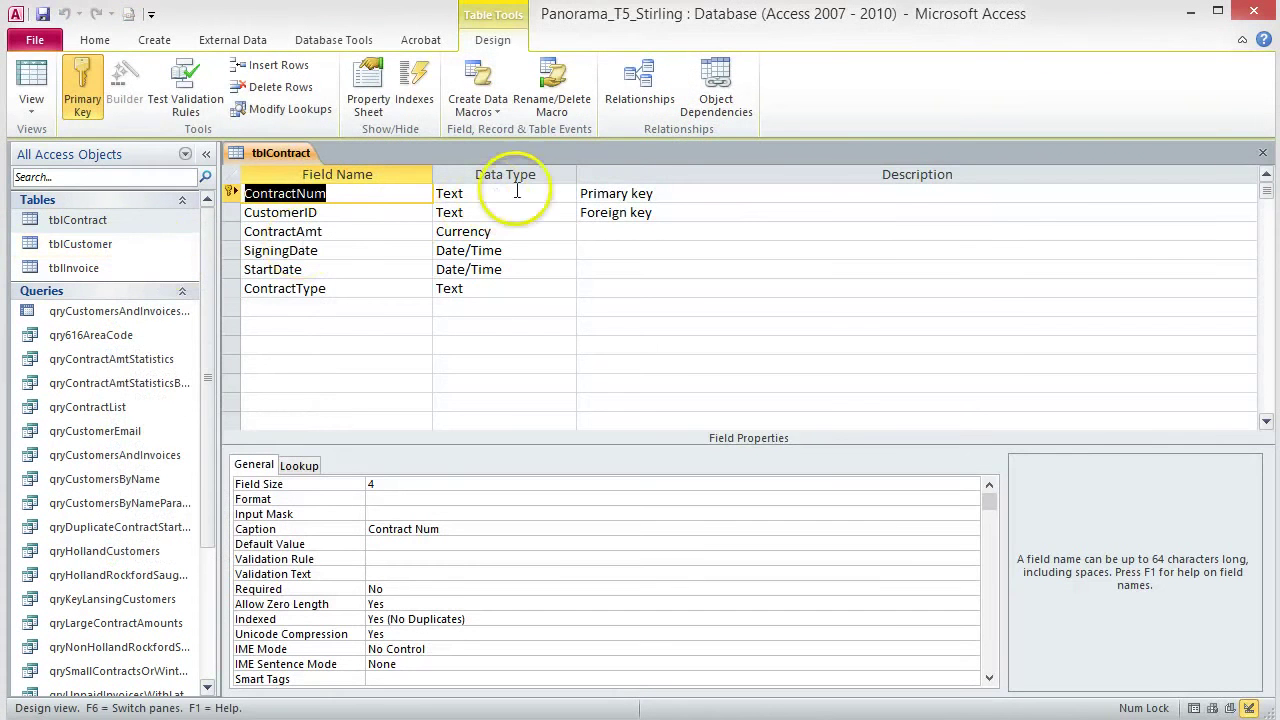
{"action": "left_click", "coordinate": [566, 212]}
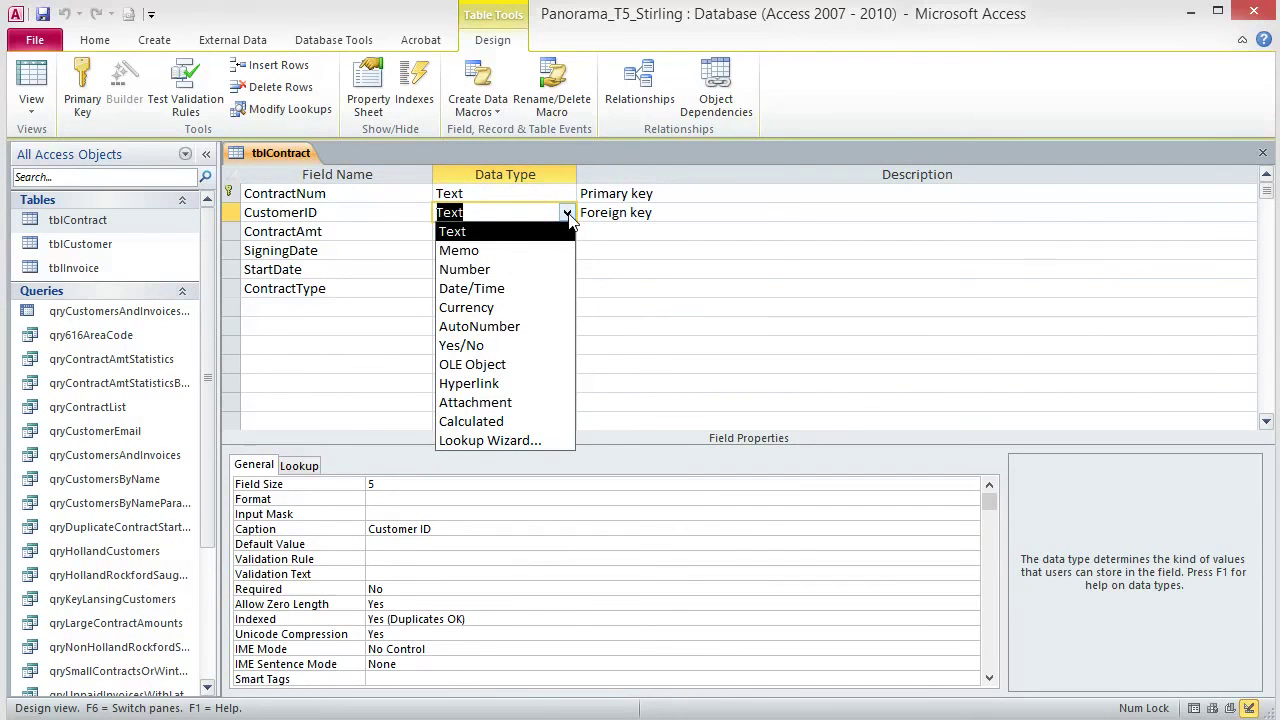
{"action": "left_click", "coordinate": [540, 440]}
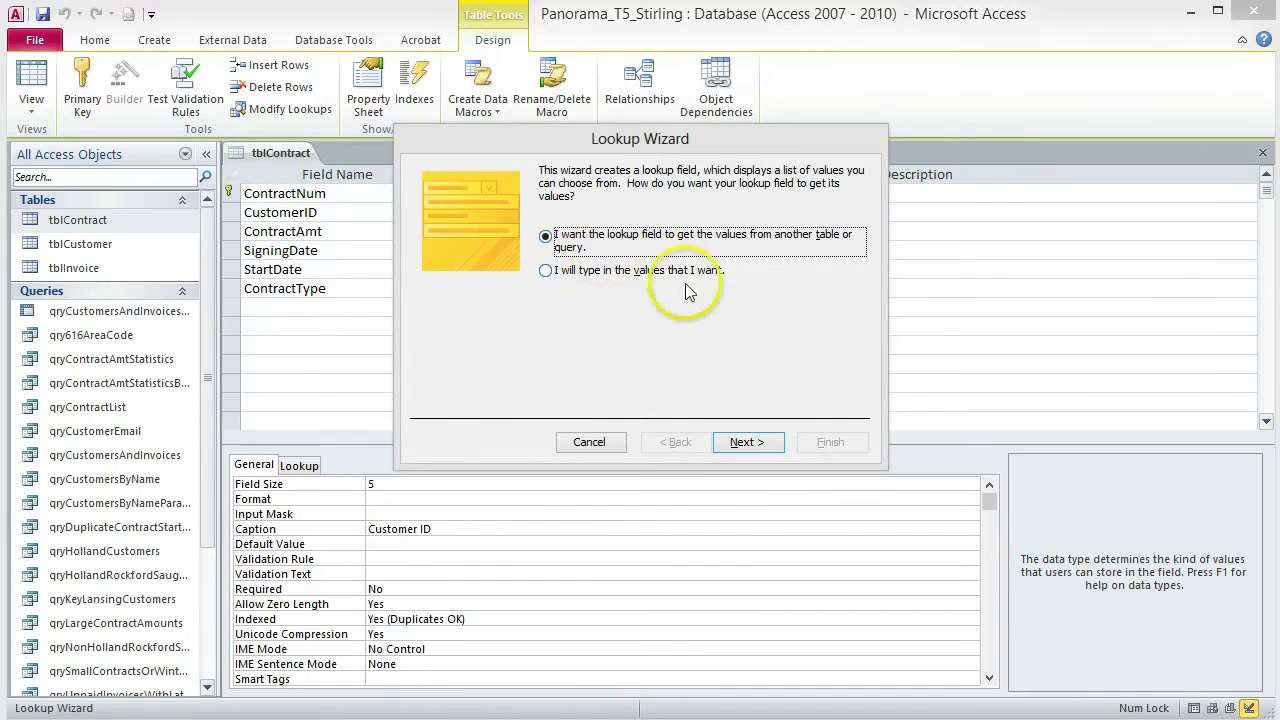
{"action": "left_click", "coordinate": [763, 446]}
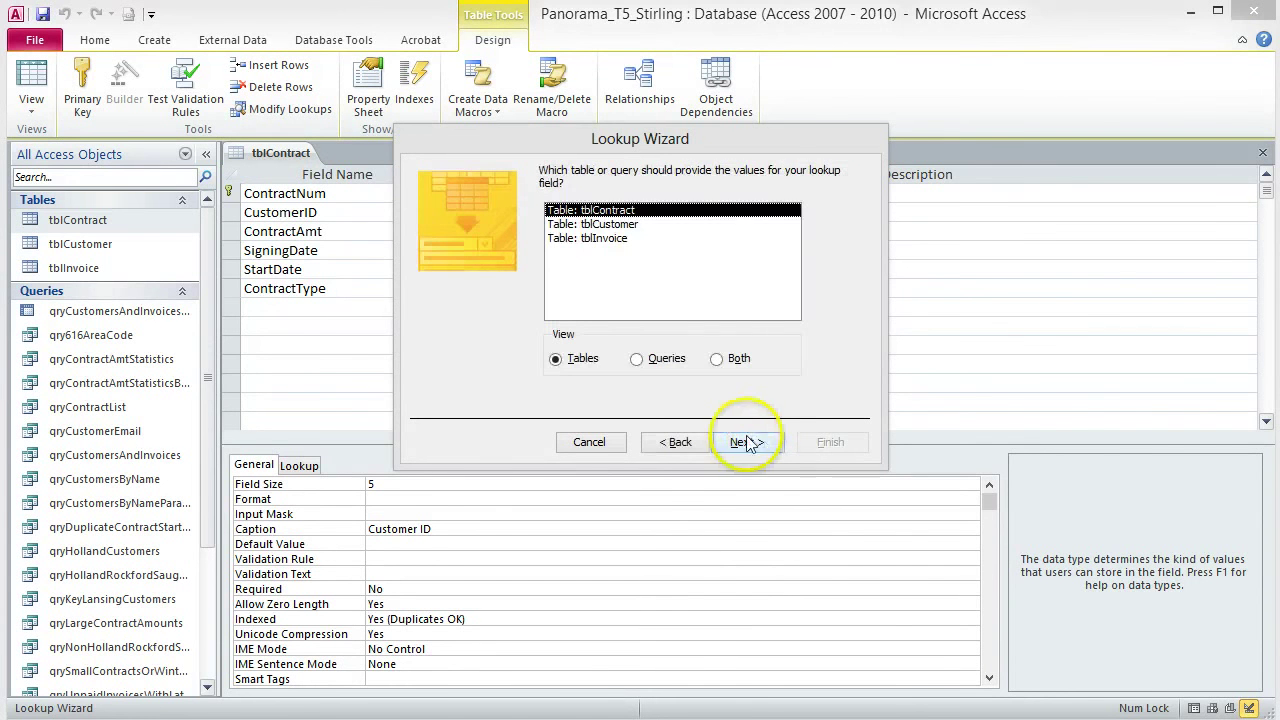
- Use the query qryCustomersByName as the lookup source and include its Customer and CustomerID fields
{"action": "left_click", "coordinate": [638, 362]}
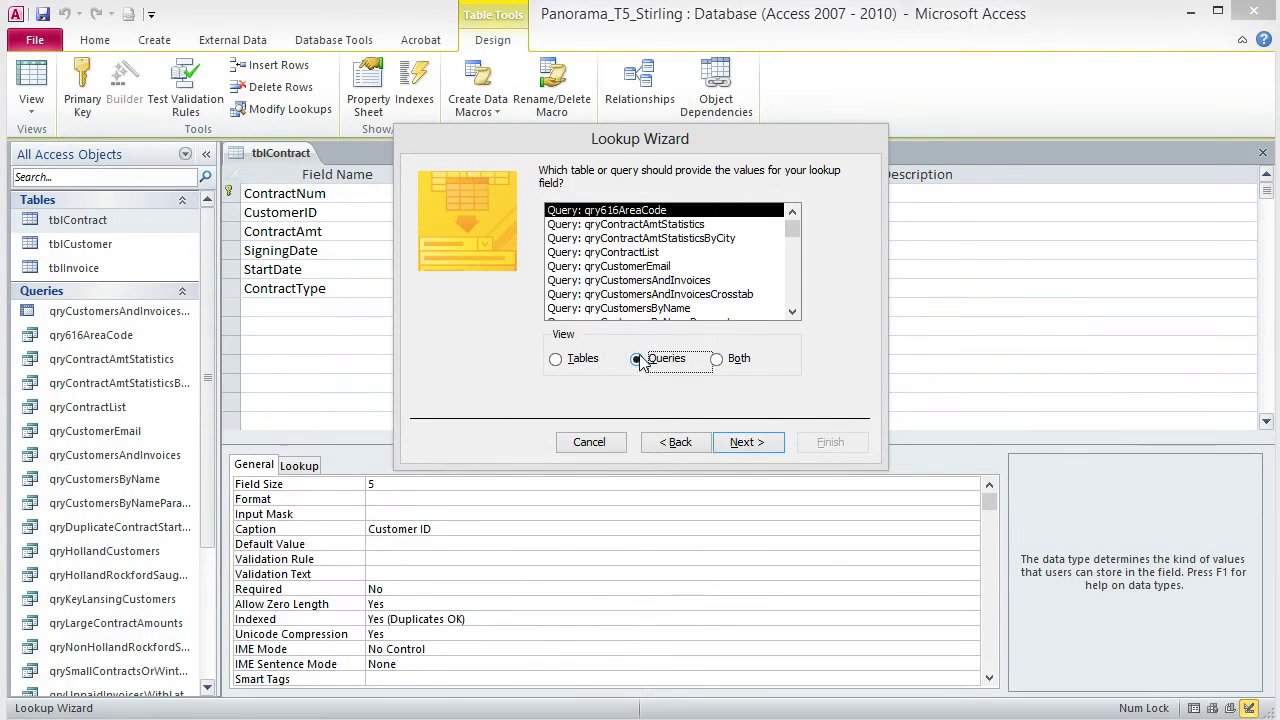
{"action": "left_click", "coordinate": [676, 309]}
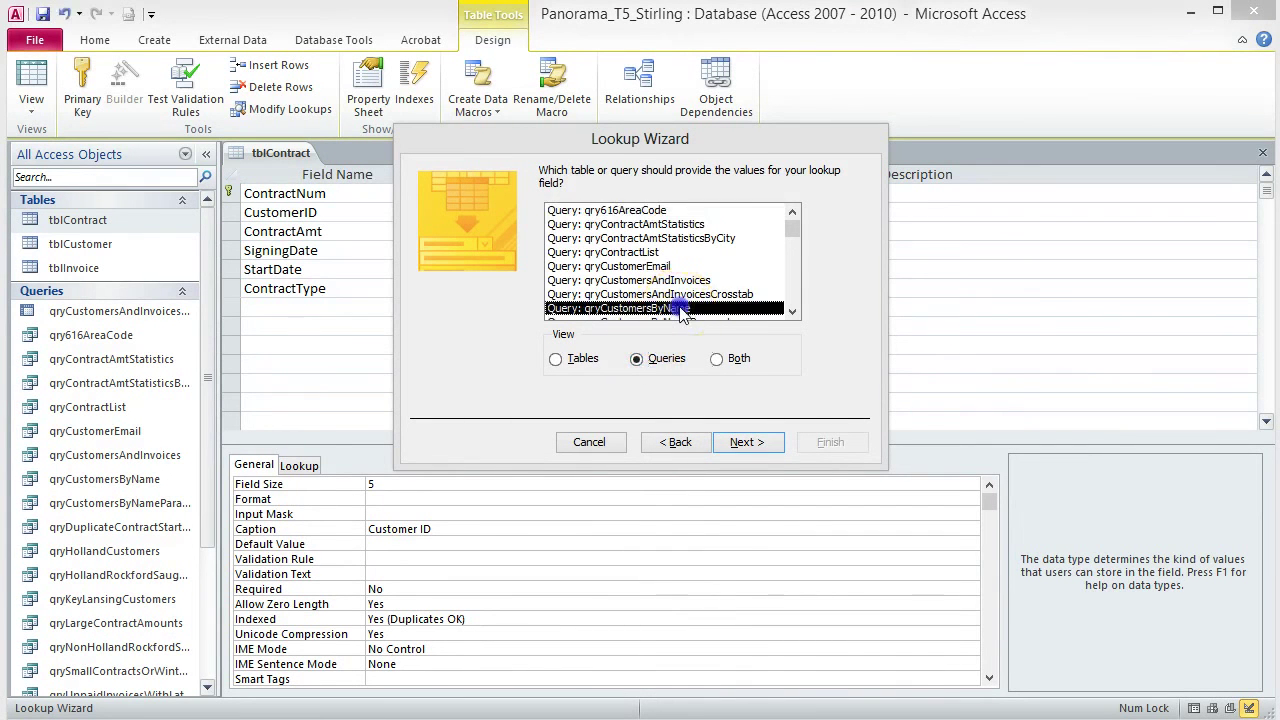
{"action": "left_click", "coordinate": [750, 442]}
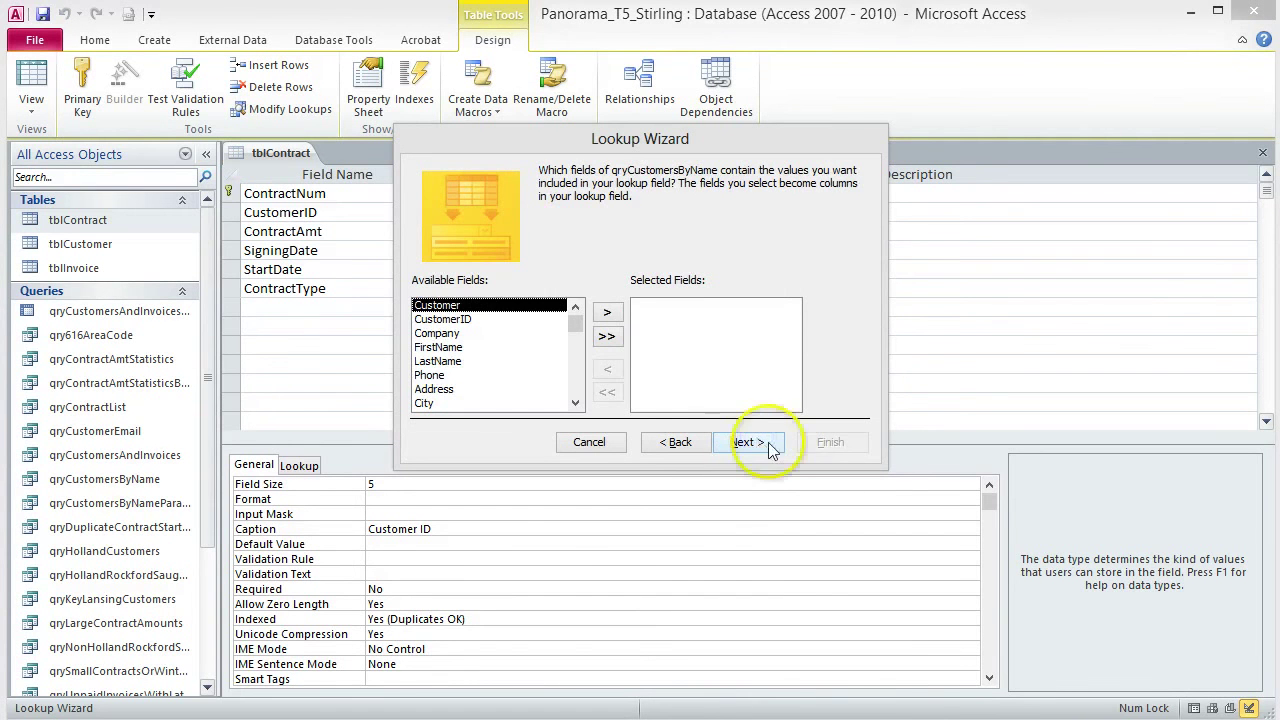
{"action": "left_click", "coordinate": [606, 316]}
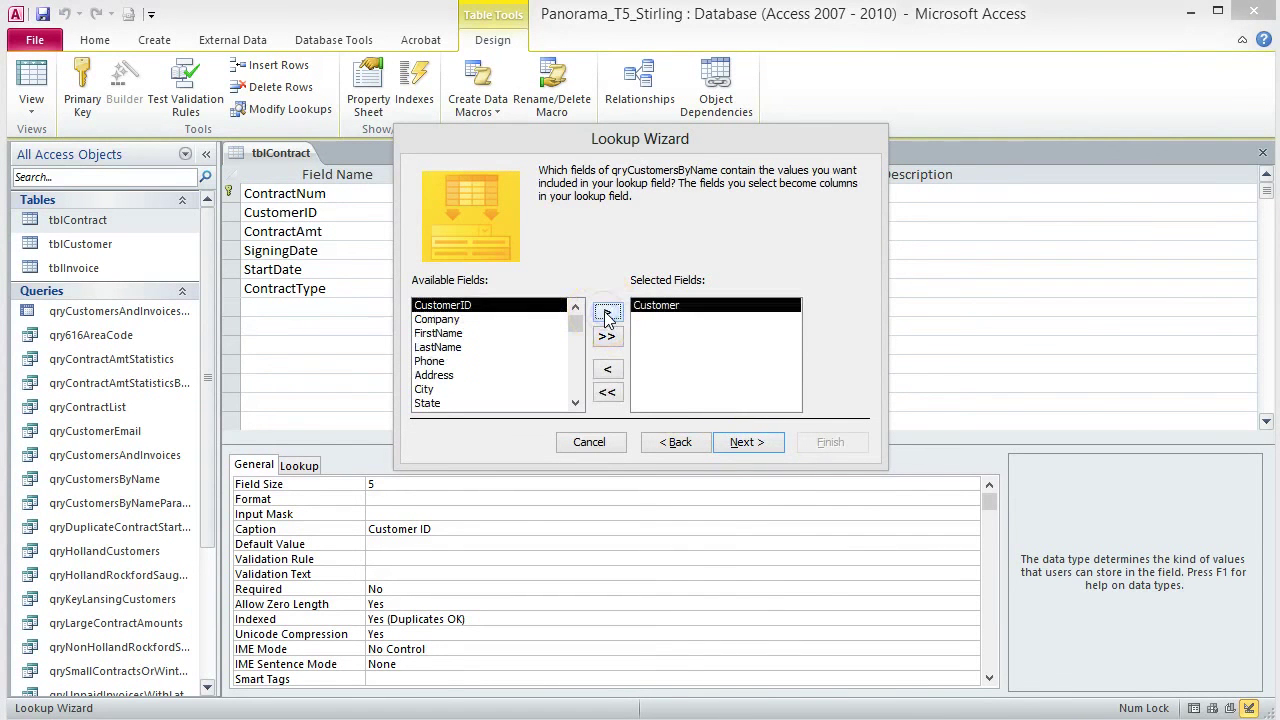
{"action": "left_click", "coordinate": [606, 316]}
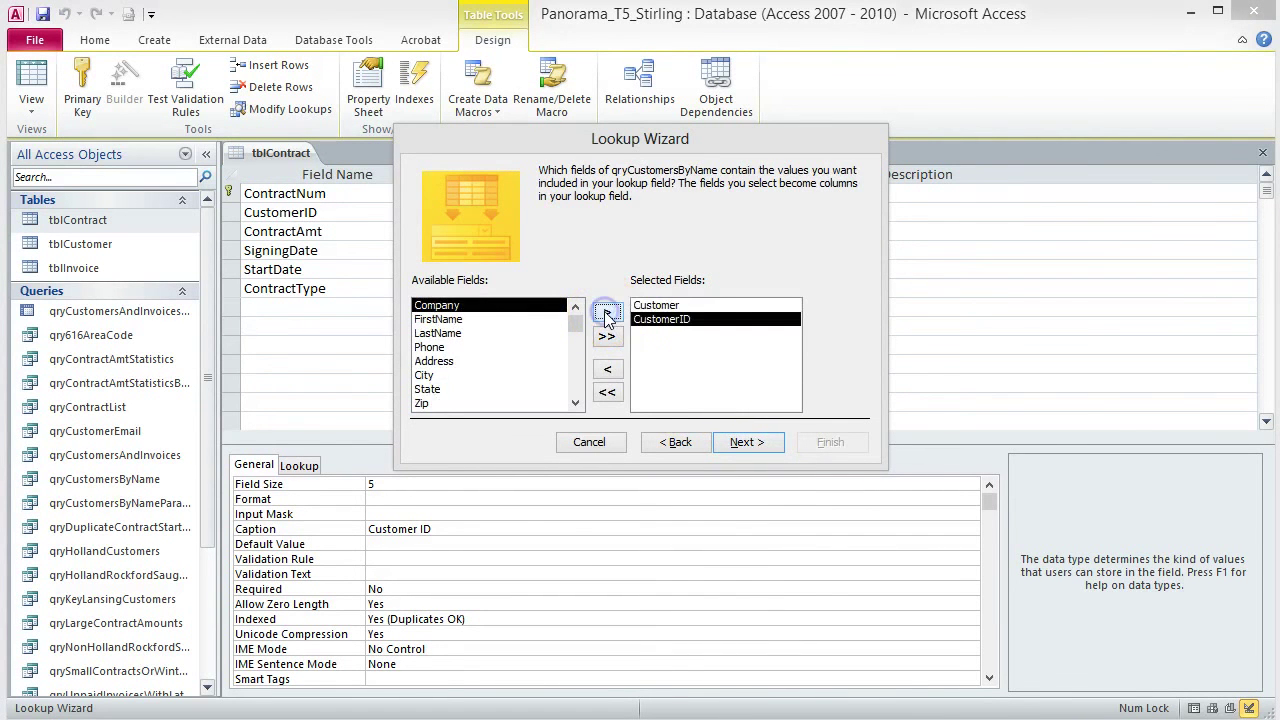
{"action": "left_click", "coordinate": [748, 442]}
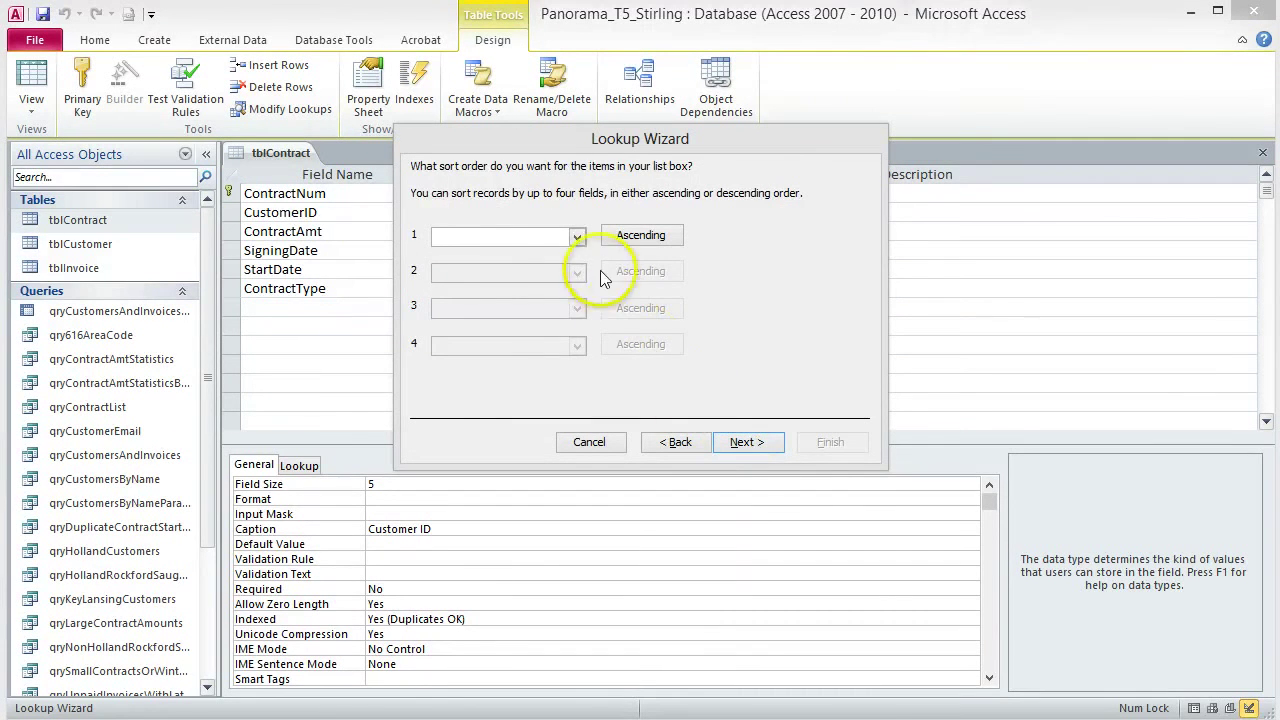
- Sort the lookup list by Customer in ascending order
{"action": "left_click", "coordinate": [577, 237]}
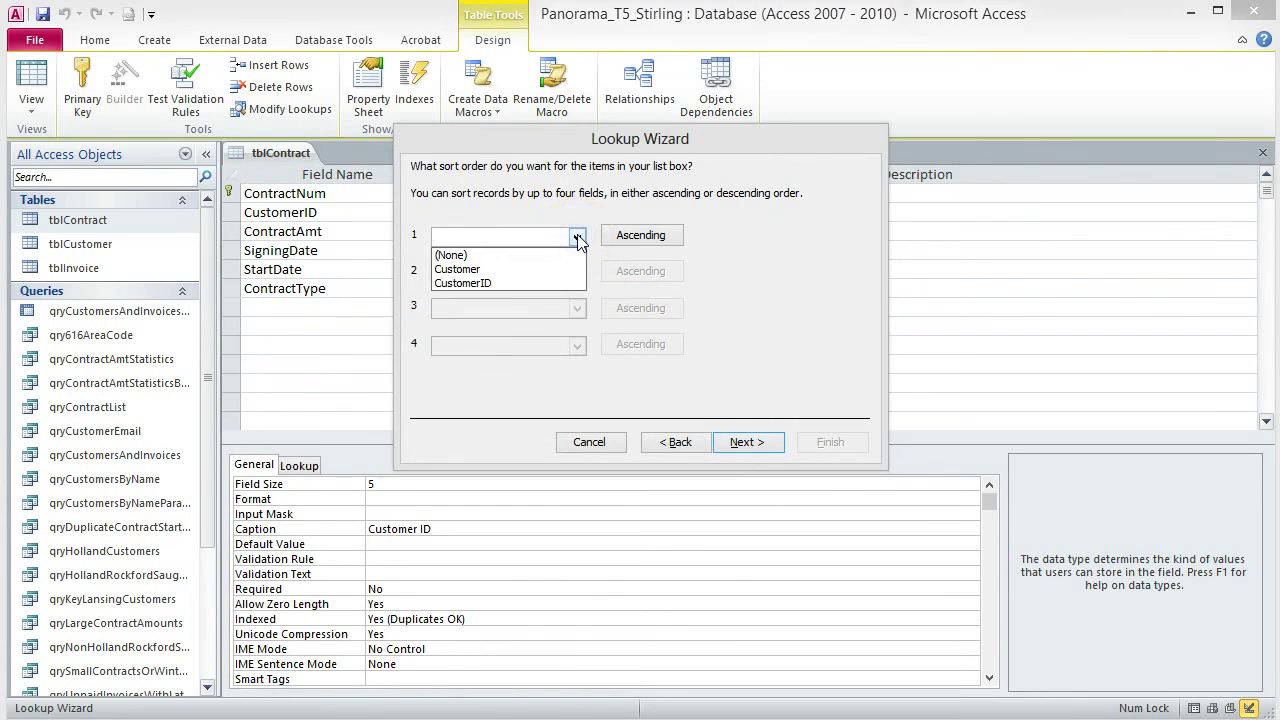
{"action": "left_click", "coordinate": [540, 270]}
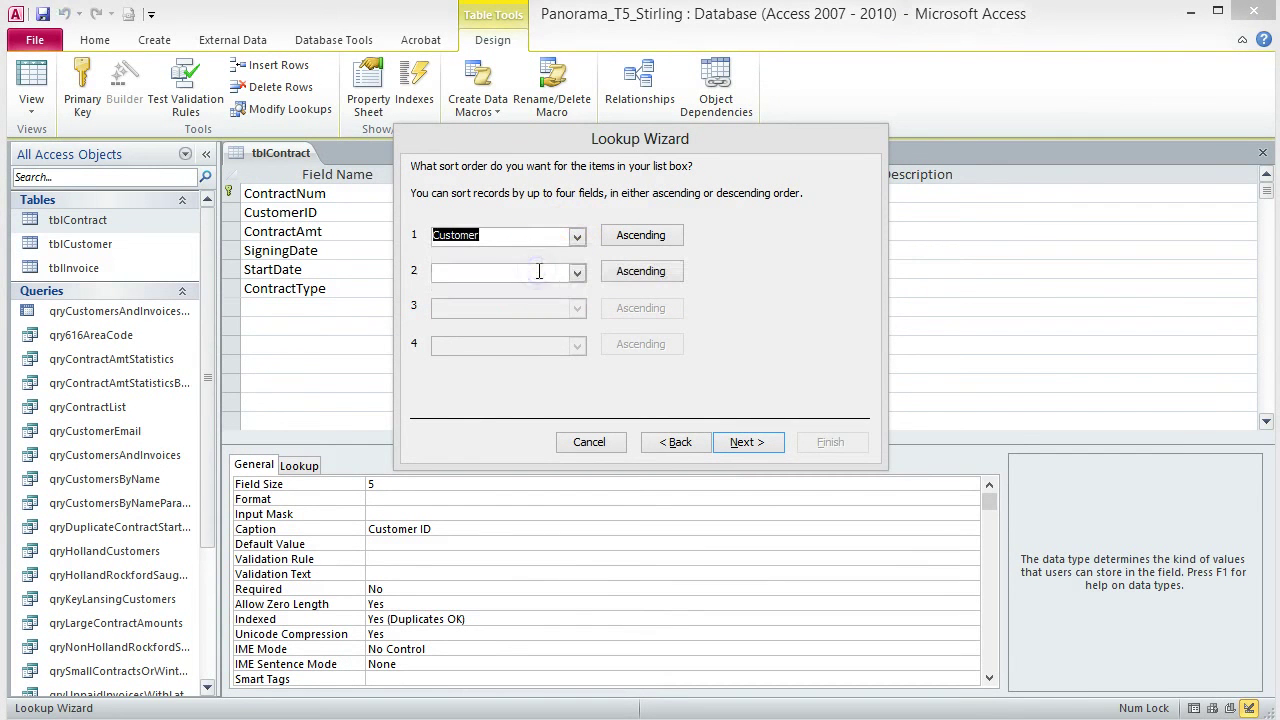
{"action": "left_click", "coordinate": [740, 445]}
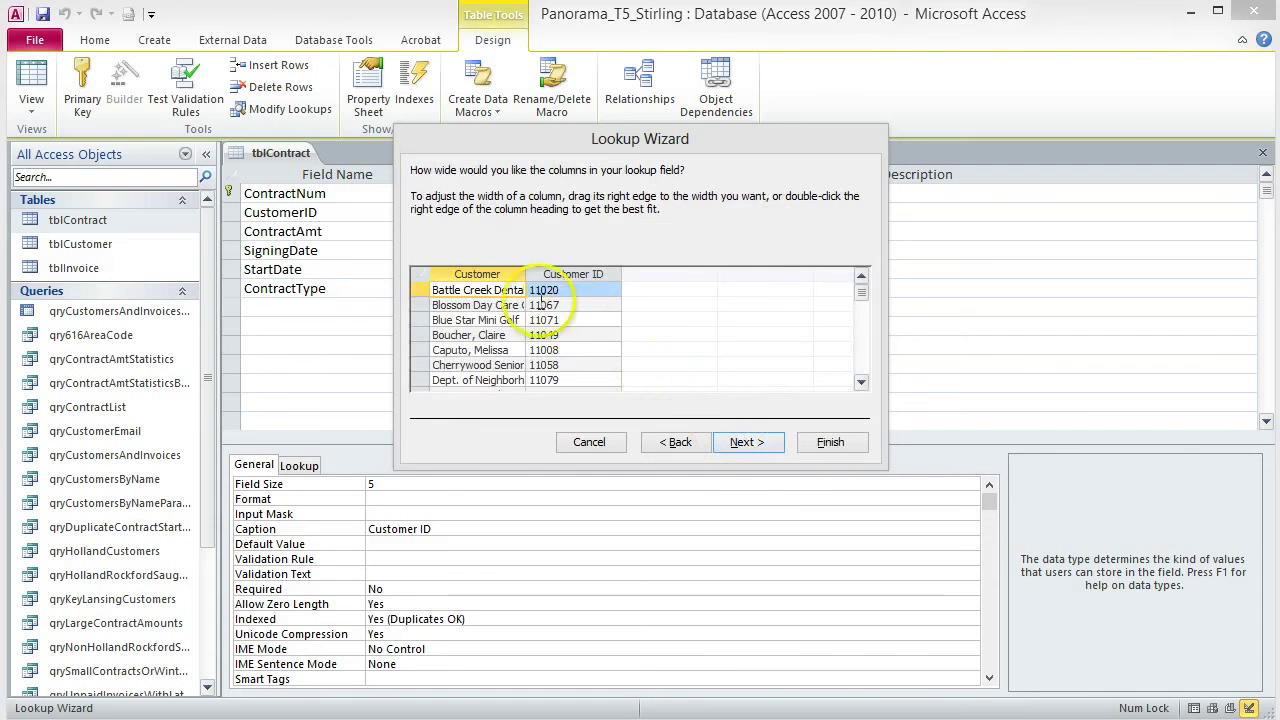
- Widen the lookup's Customer column to best fit, including the longer names further down the list
{"action": "double_click", "coordinate": [525, 274]}
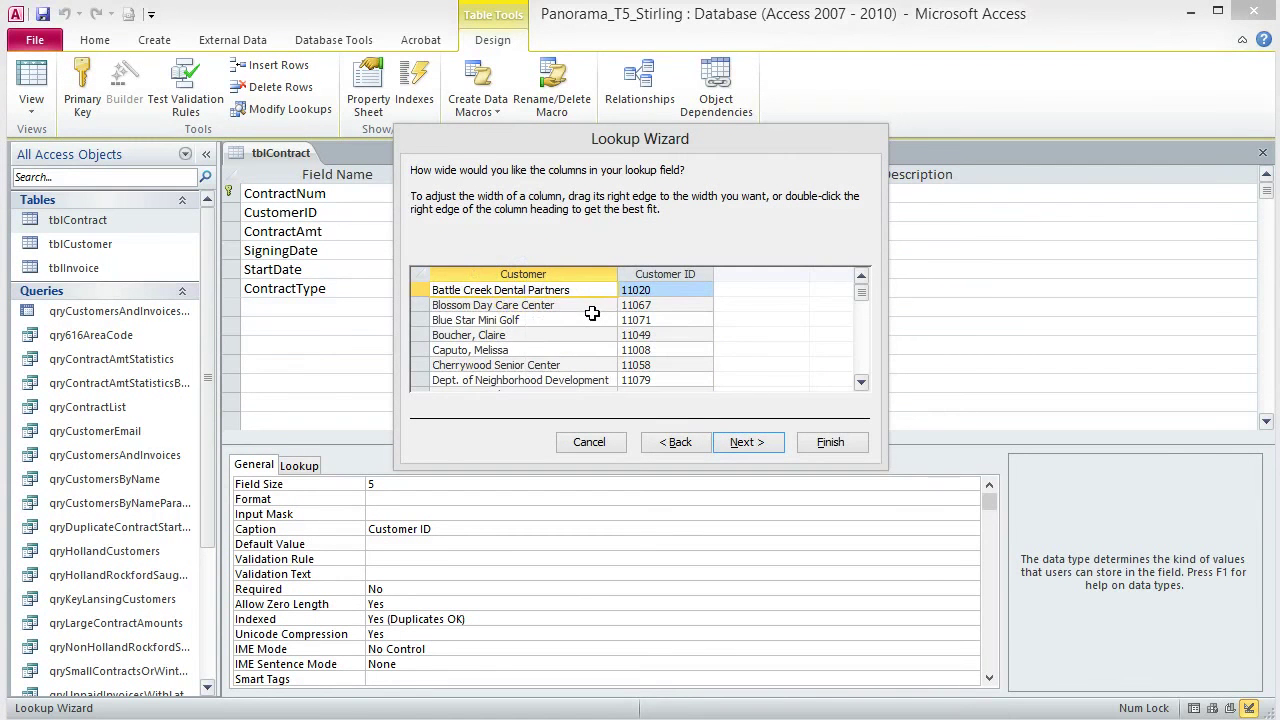
{"action": "scroll", "coordinate": [590, 314], "scroll_direction": "down", "scroll_amount": 2}
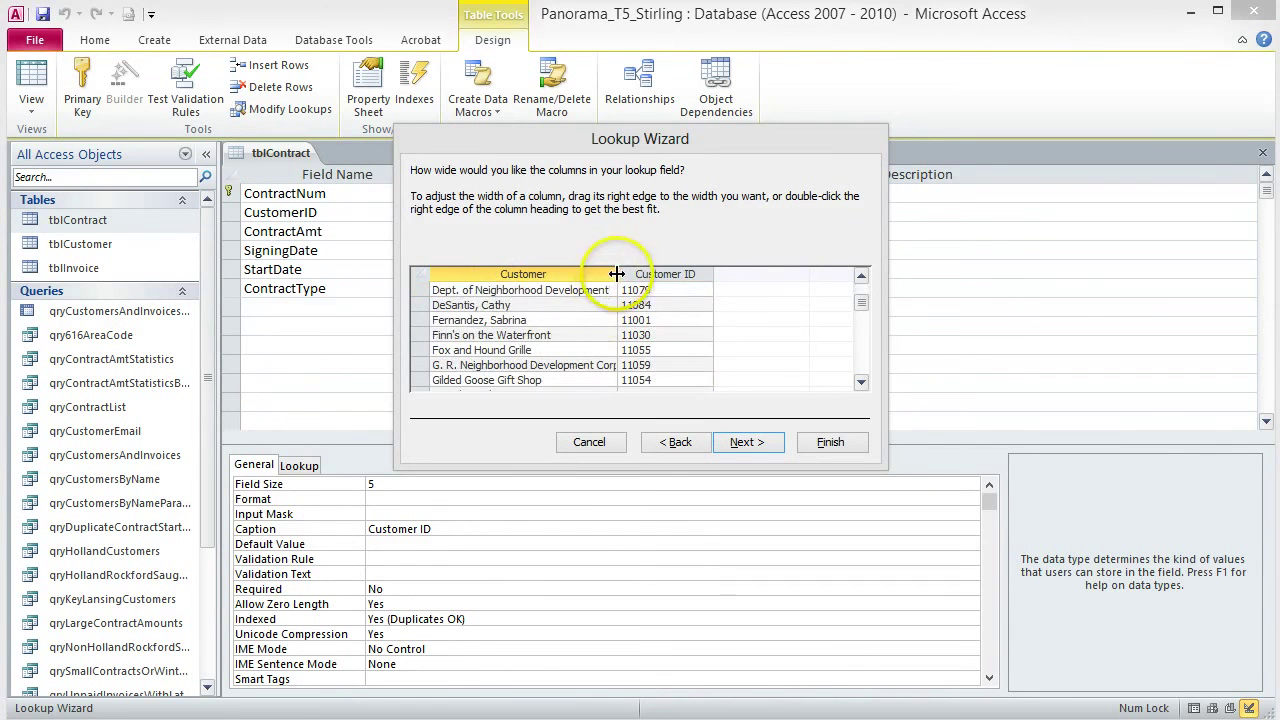
{"action": "double_click", "coordinate": [617, 274]}
{"action": "left_click", "coordinate": [686, 366]}
{"action": "left_click", "coordinate": [748, 443]}
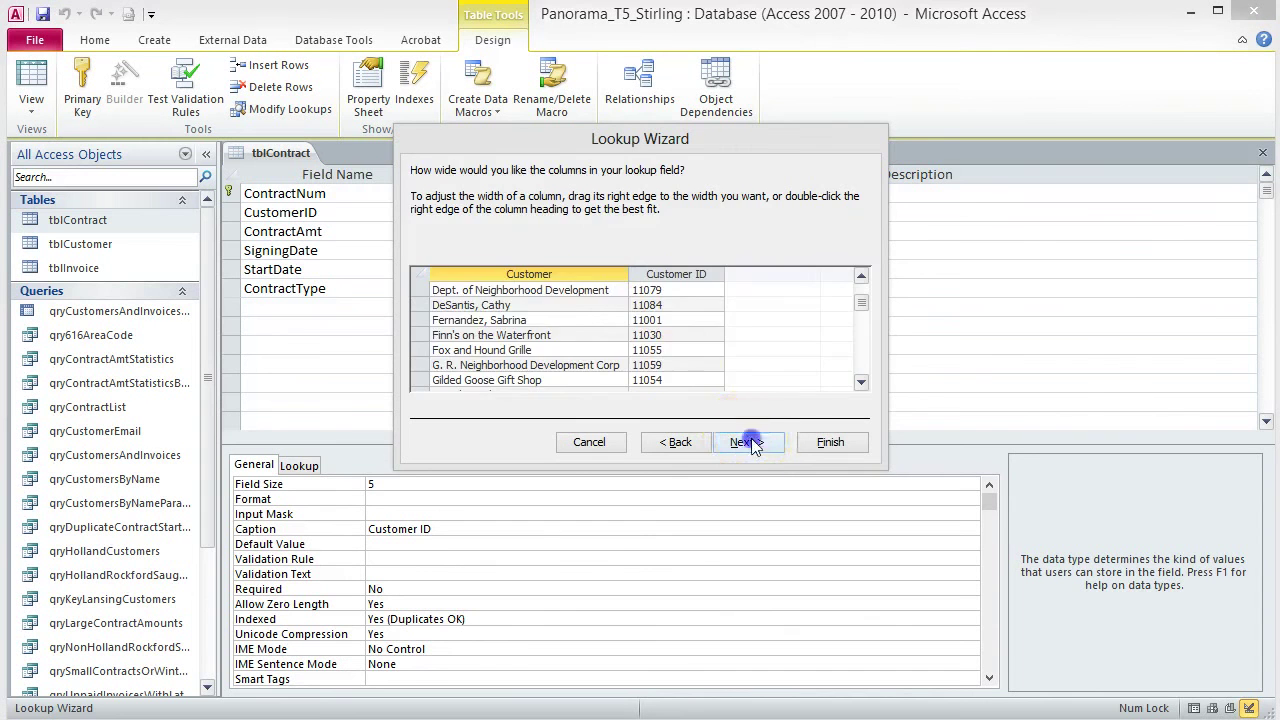
{"action": "left_click", "coordinate": [752, 445]}
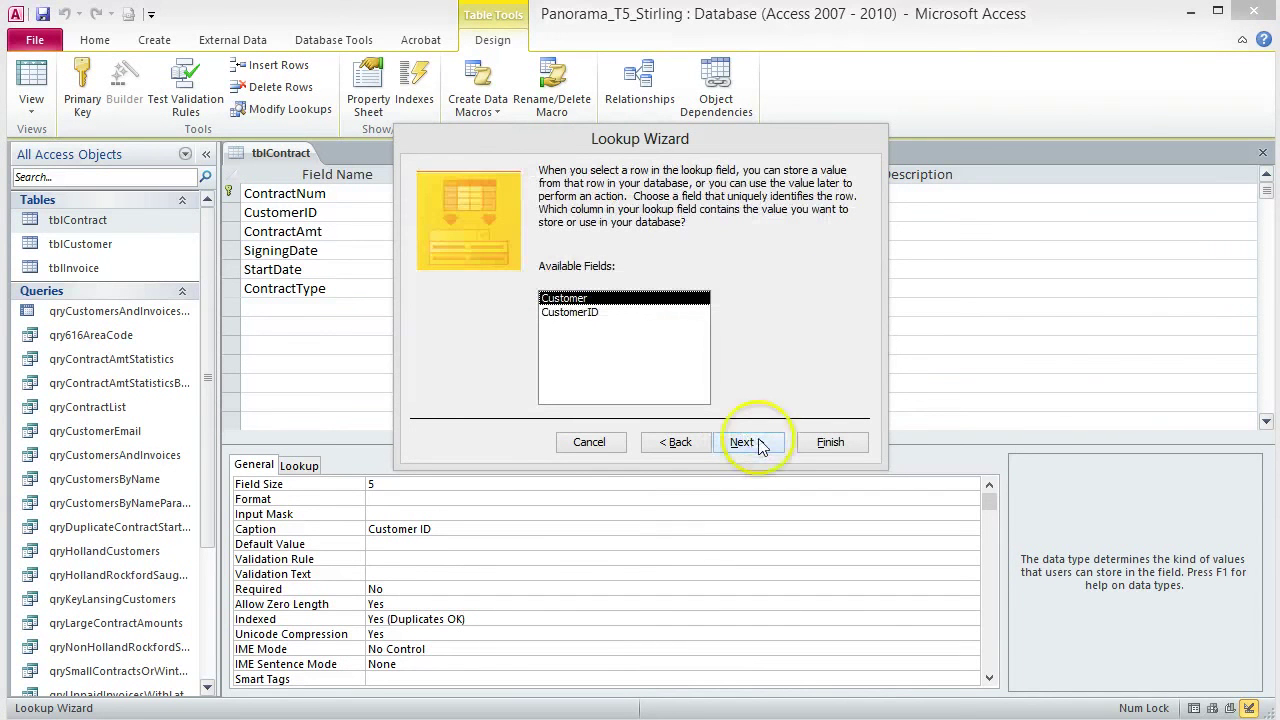
- Store the CustomerID value for the lookup field, keep the label CustomerID, and finish the wizard
{"action": "left_click", "coordinate": [578, 312]}
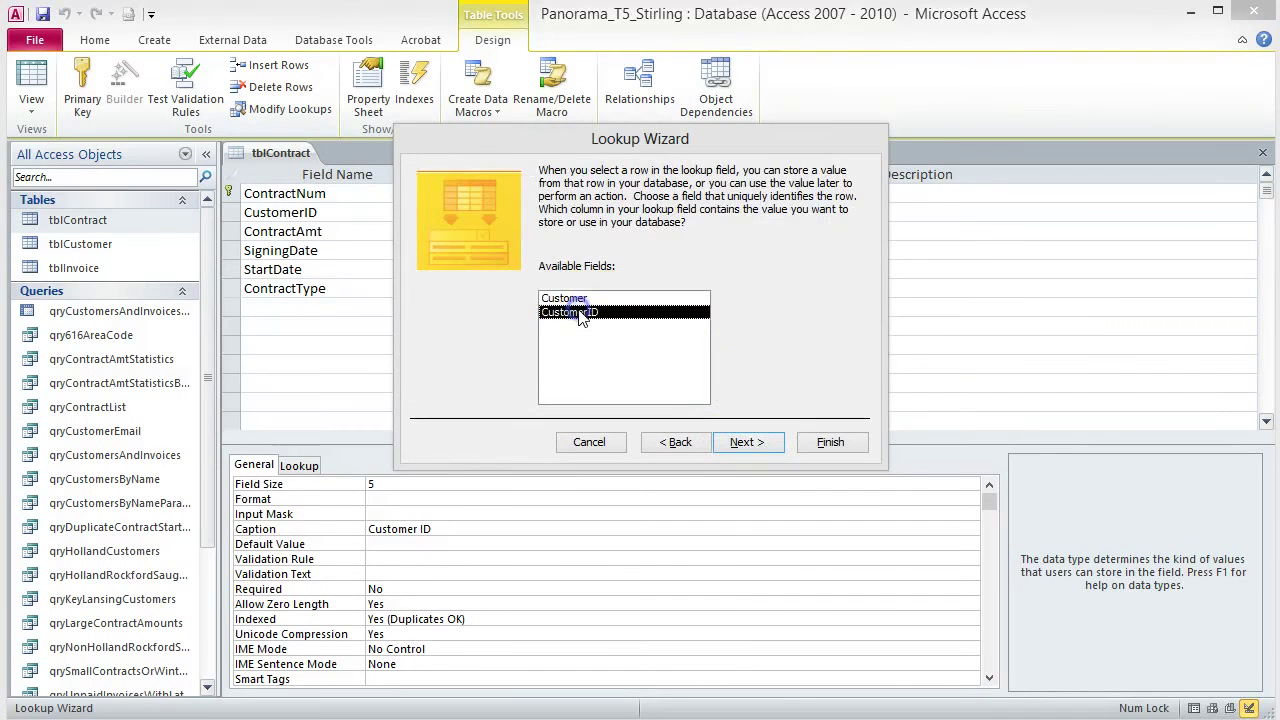
{"action": "left_click", "coordinate": [757, 442]}
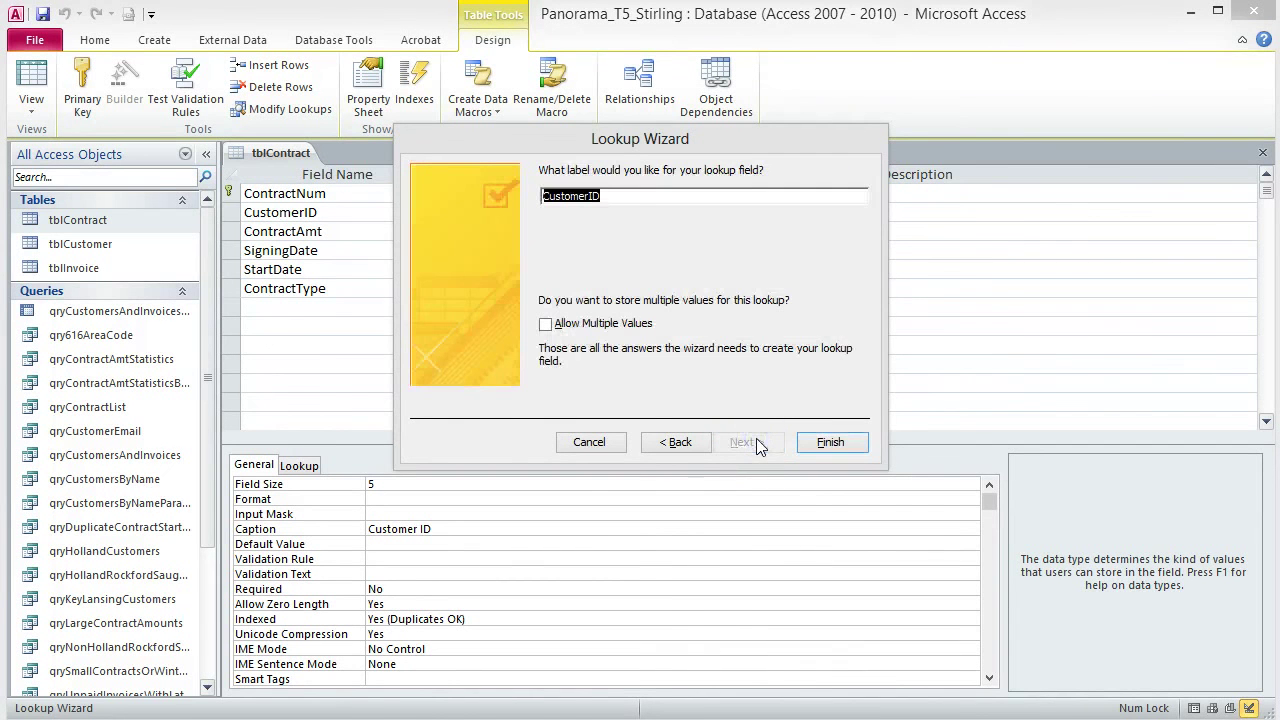
{"action": "left_click", "coordinate": [830, 442]}
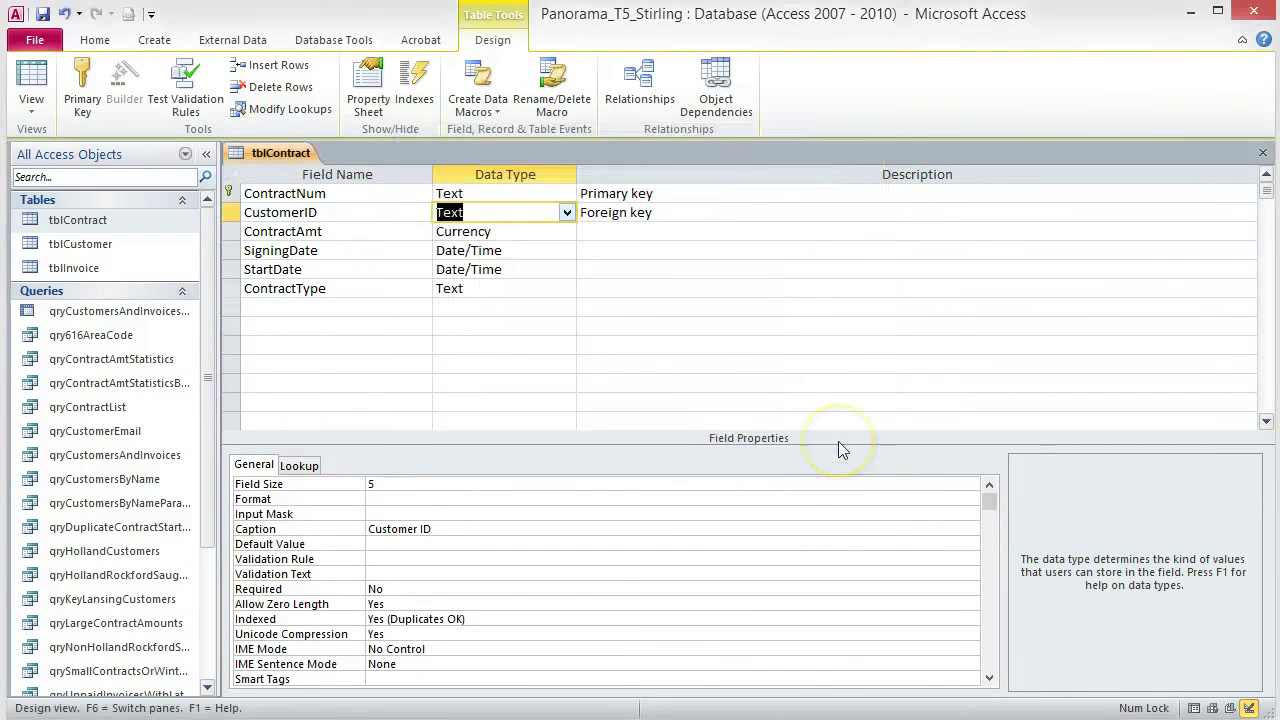
- Save tblContract, switch to Datasheet view, and resize the Customer ID column to best fit
{"action": "left_click", "coordinate": [33, 85]}
{"action": "left_click", "coordinate": [468, 388]}
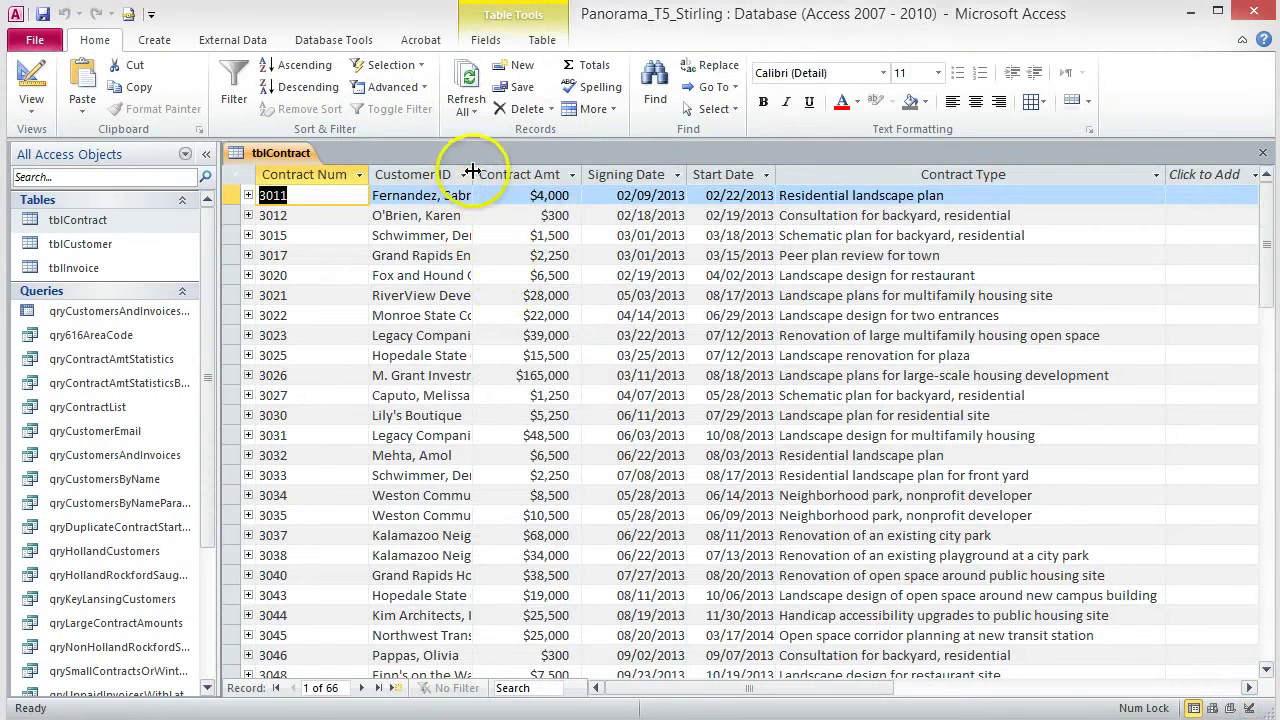
{"action": "double_click", "coordinate": [470, 174]}
- Display the Customer ID lookup list for contract 3011 and examine its customer choices
{"action": "left_click", "coordinate": [612, 197]}
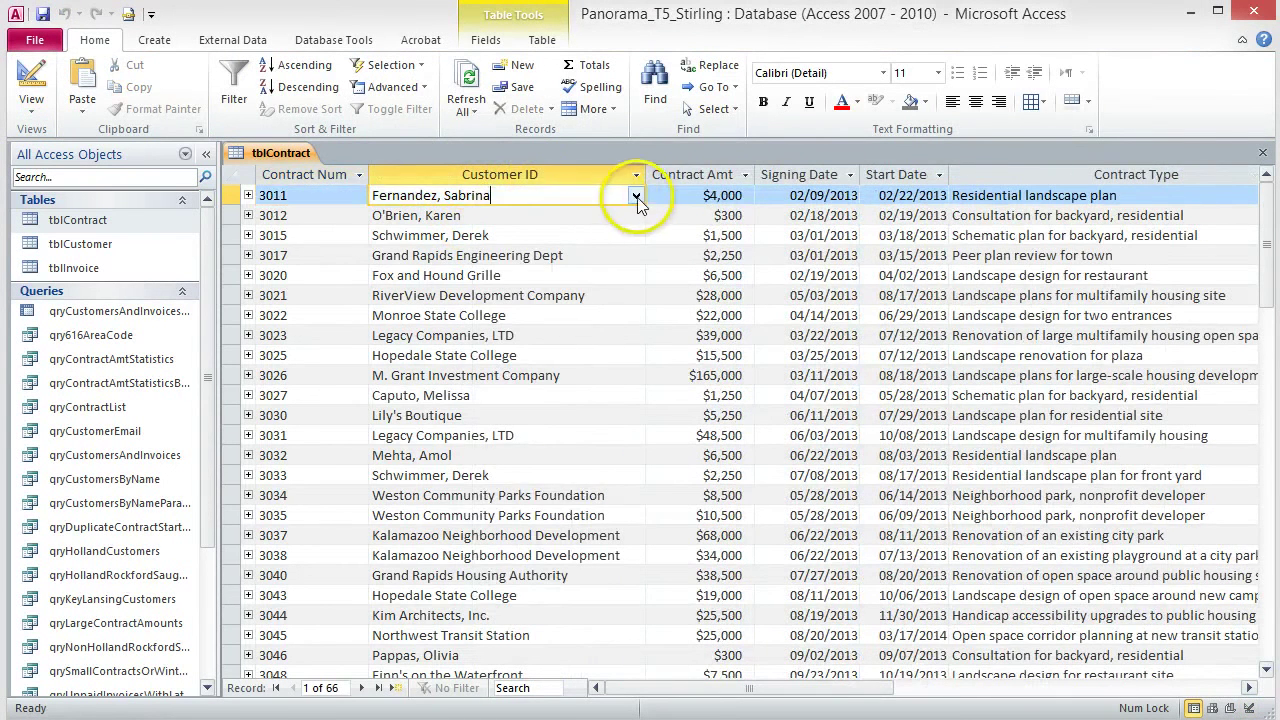
{"action": "left_click", "coordinate": [635, 196]}
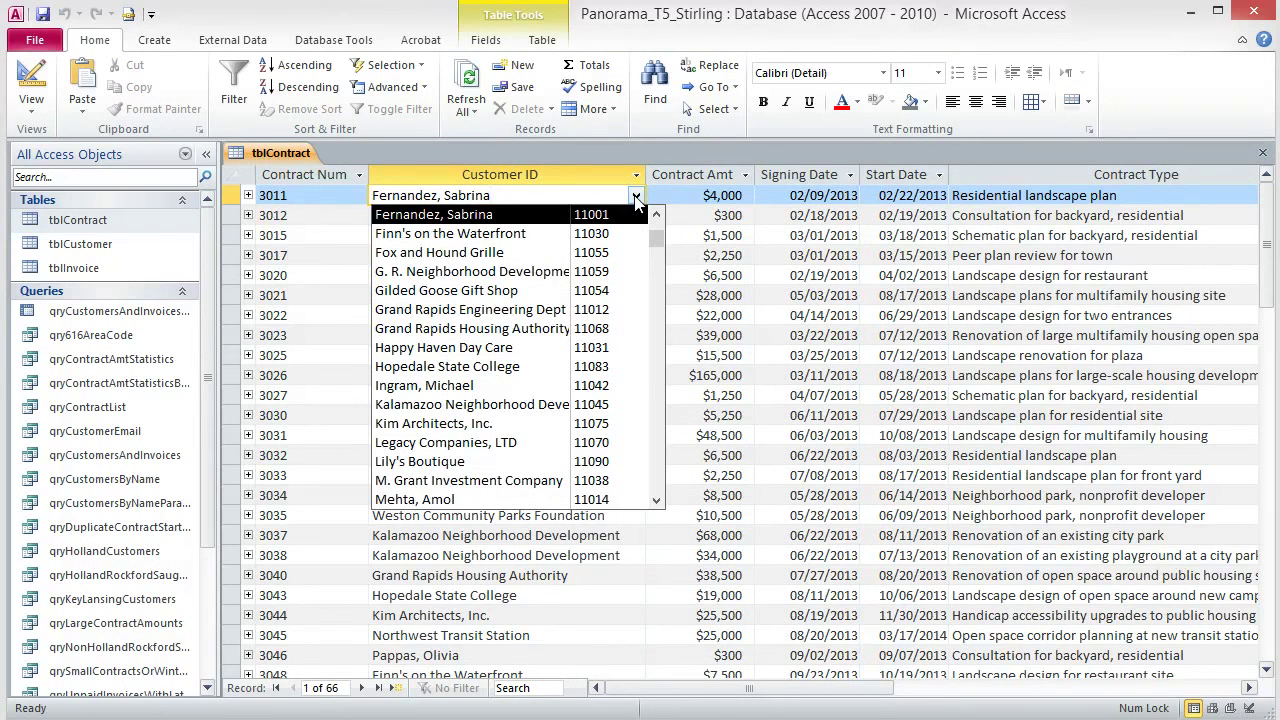
{"action": "left_click", "coordinate": [636, 200]}
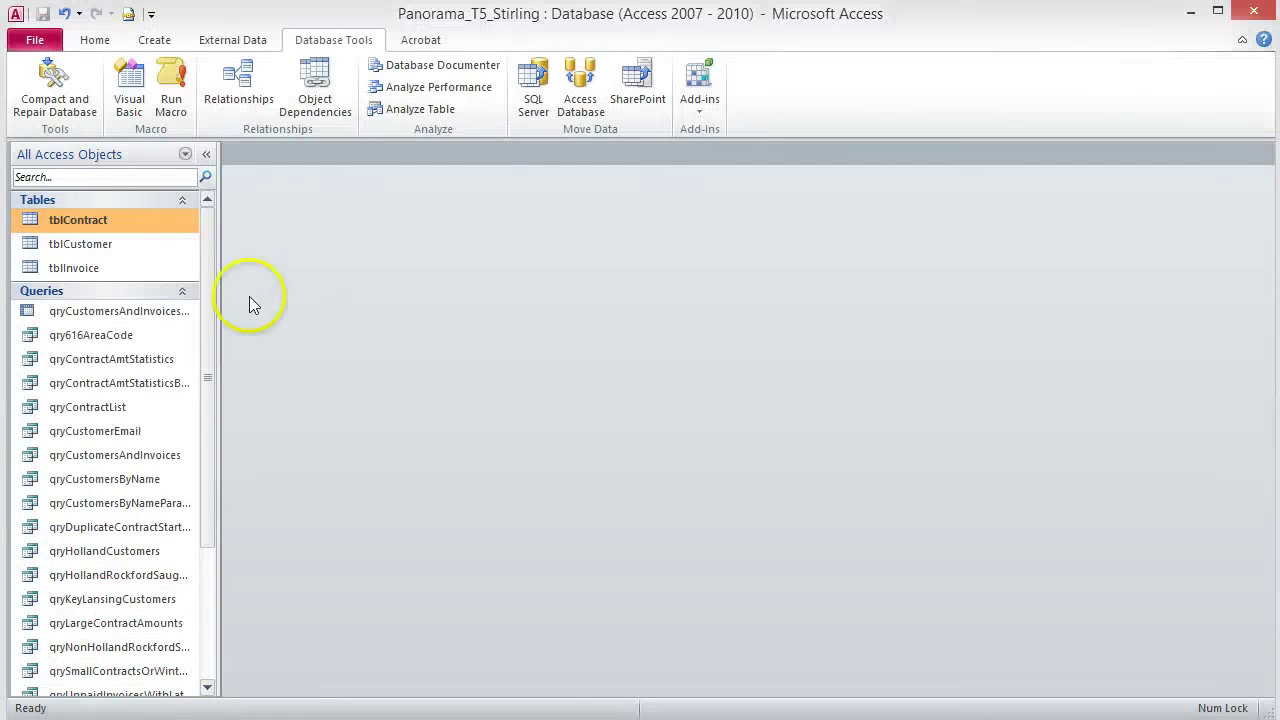
- Open tblCustomer in Design view and start the Input Mask Wizard for the Phone field
{"action": "right_click", "coordinate": [135, 246]}
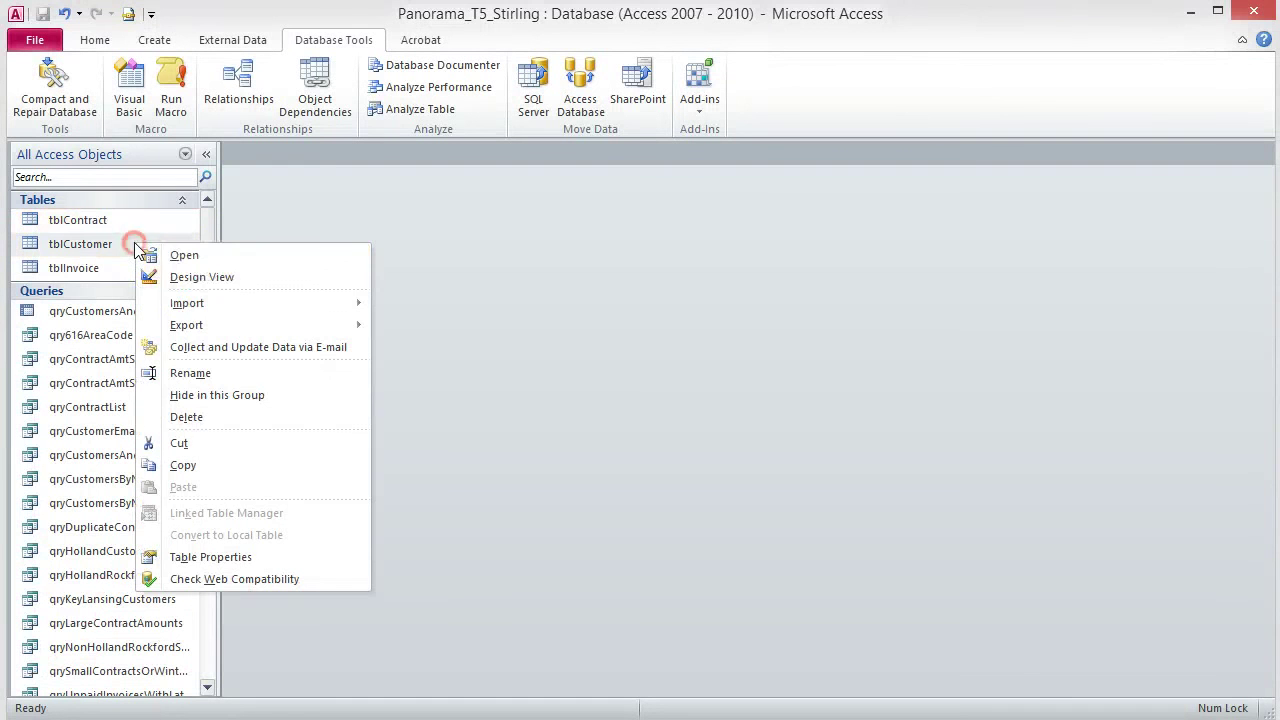
{"action": "left_click", "coordinate": [203, 280]}
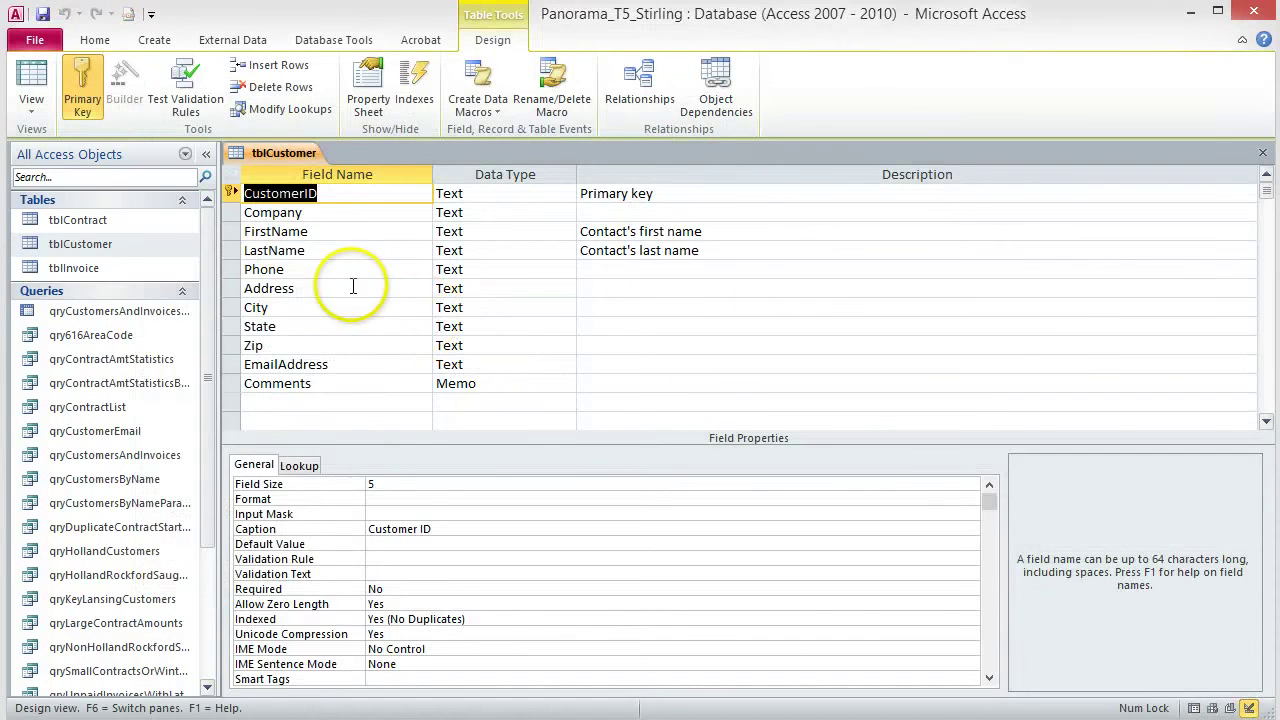
{"action": "left_click", "coordinate": [316, 269]}
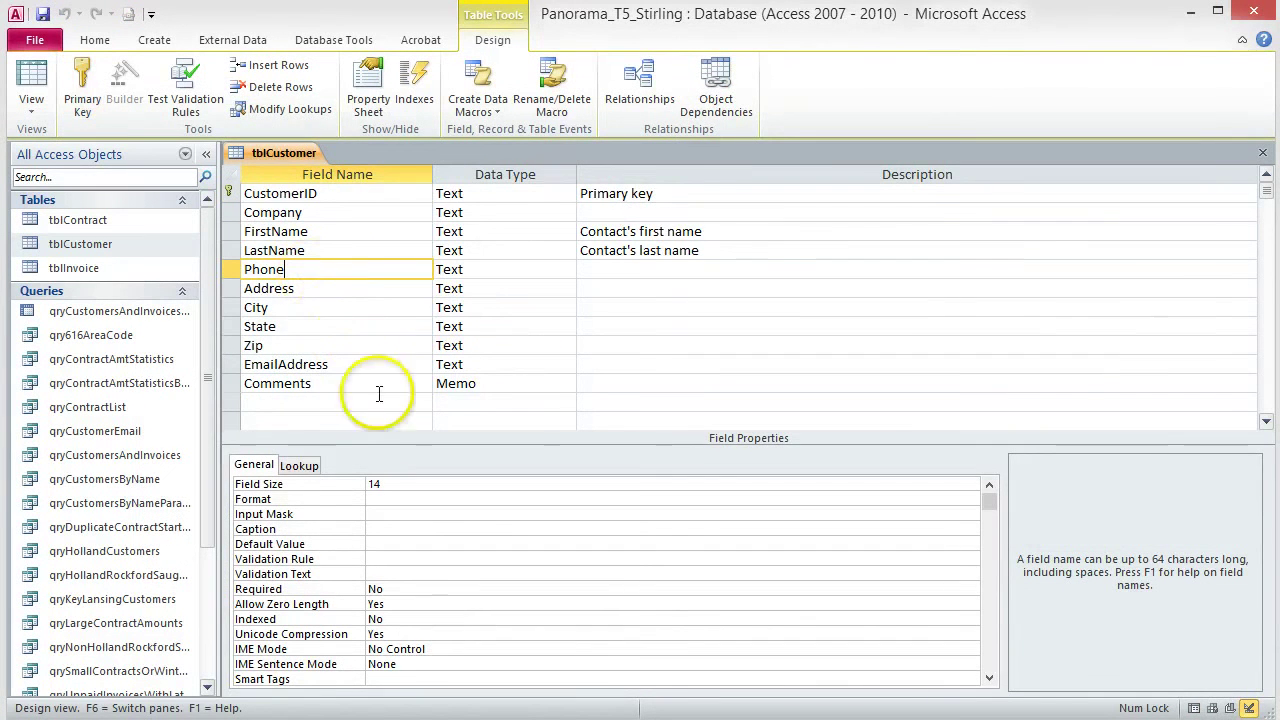
{"action": "left_click", "coordinate": [406, 512]}
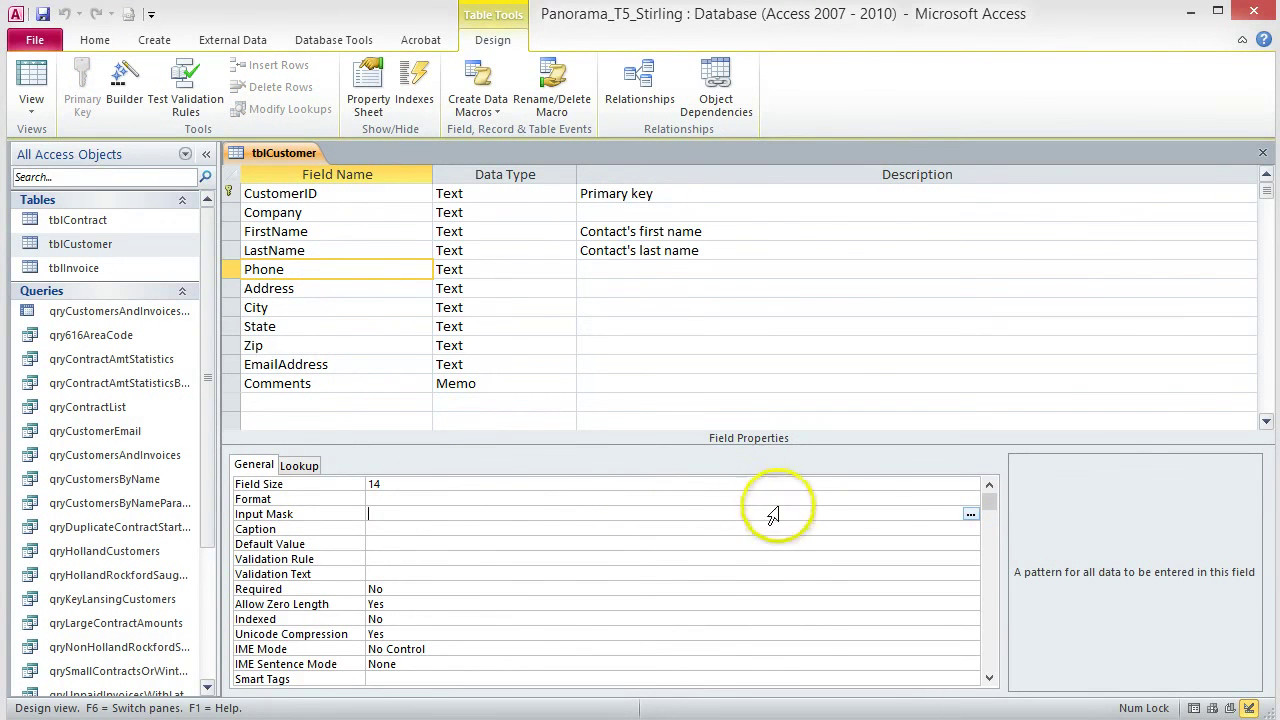
{"action": "left_click", "coordinate": [970, 515]}
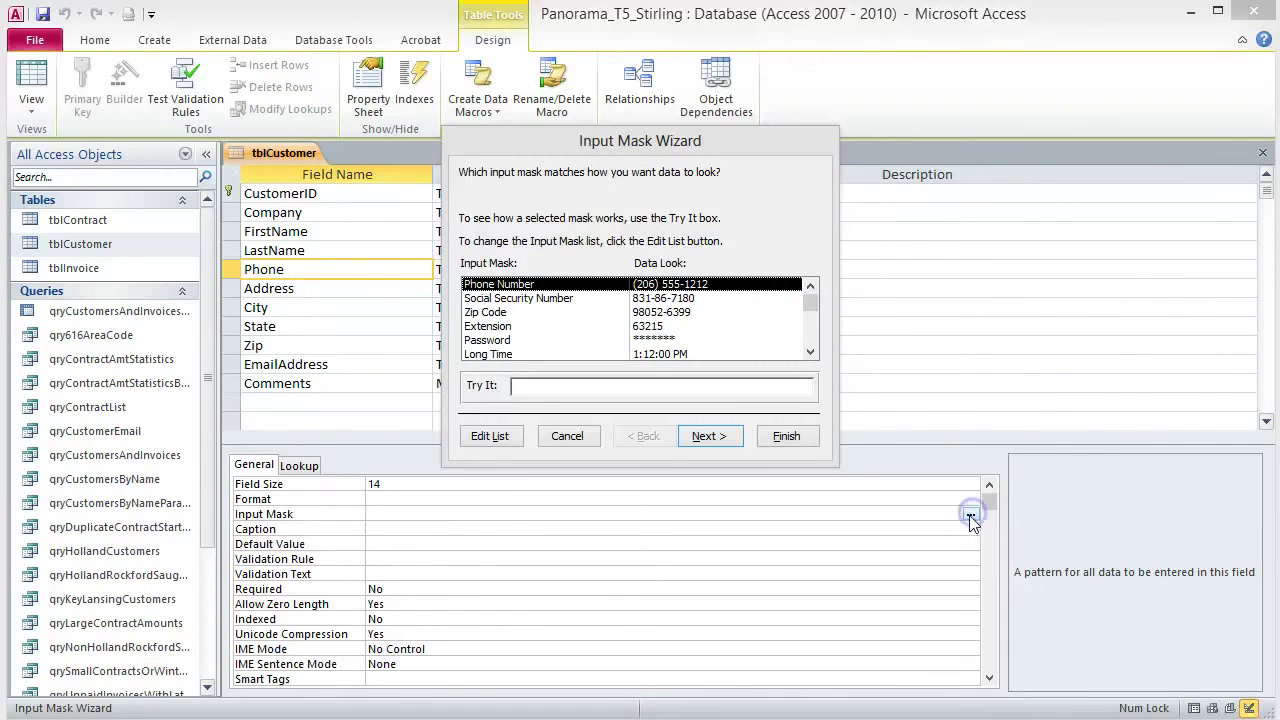
- Apply the Phone Number input mask with the underscore placeholder to the Phone field and finish the wizard
{"action": "left_click", "coordinate": [576, 286]}
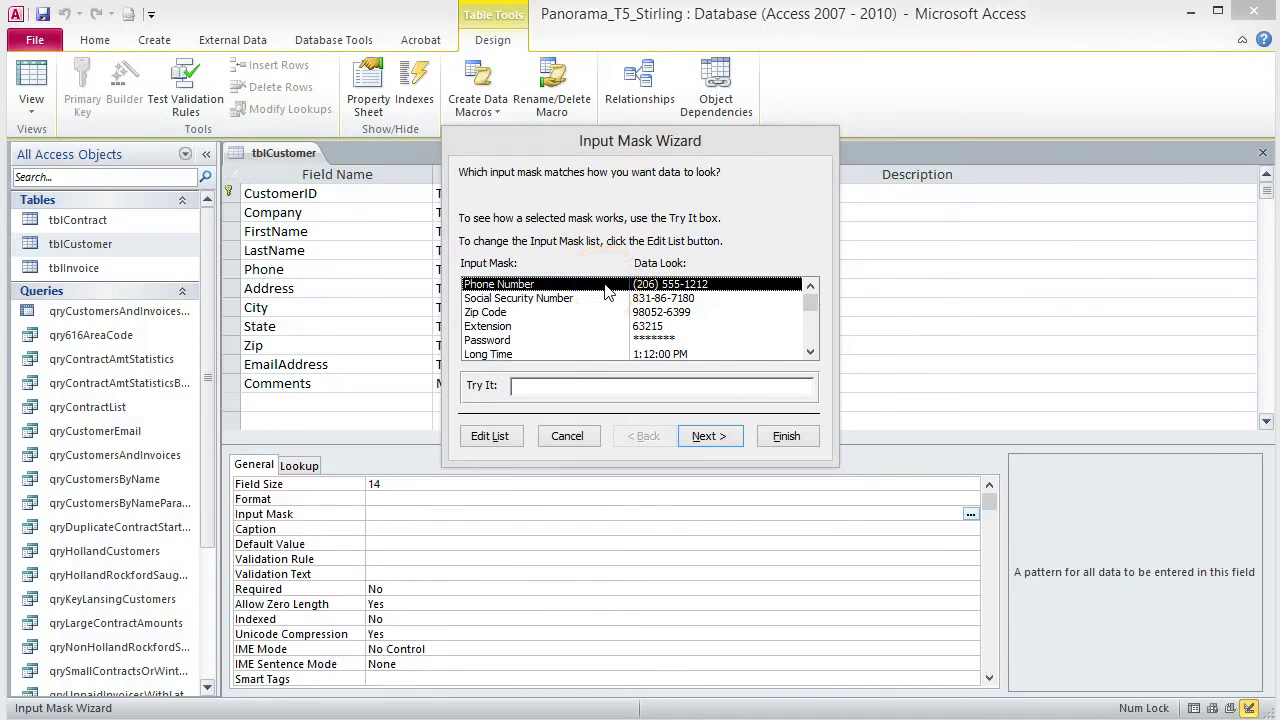
{"action": "left_click", "coordinate": [722, 438]}
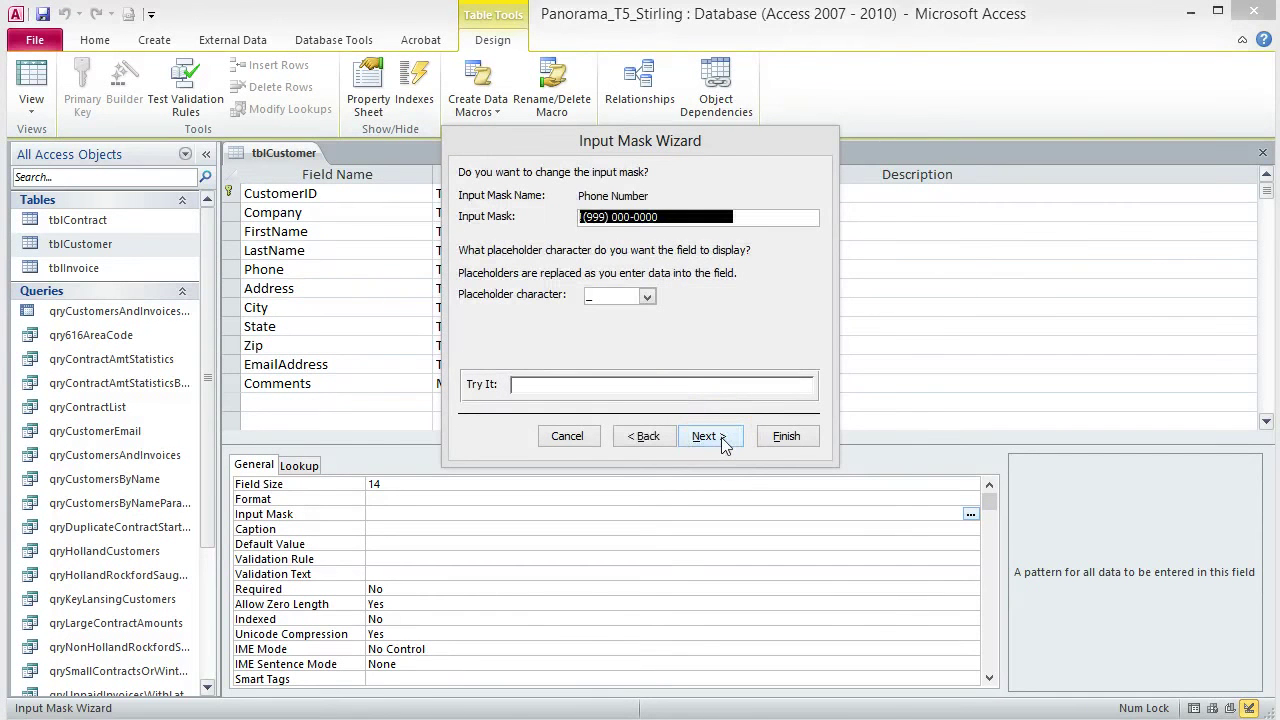
{"action": "left_click", "coordinate": [784, 440]}
{"action": "left_click", "coordinate": [785, 438]}
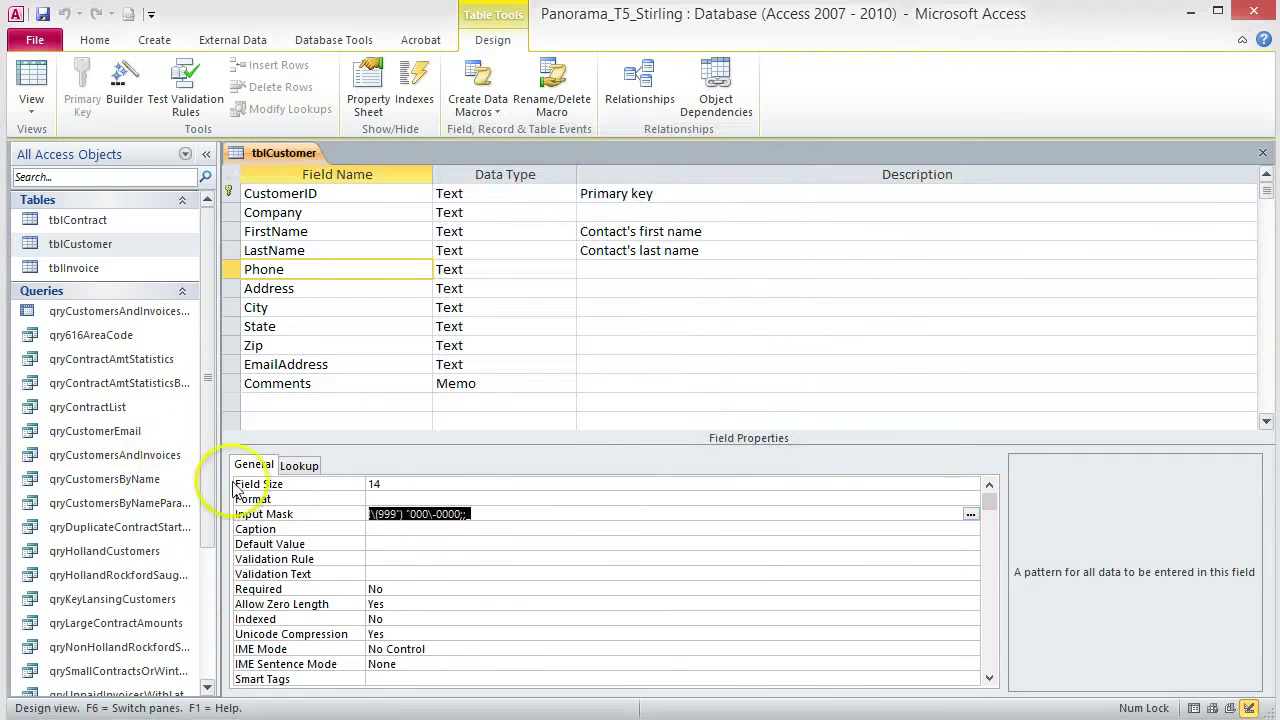
- Remove the exclamation mark, backslash and opening parenthesis from the start of the Phone field's input mask
{"action": "left_click", "coordinate": [373, 512]}
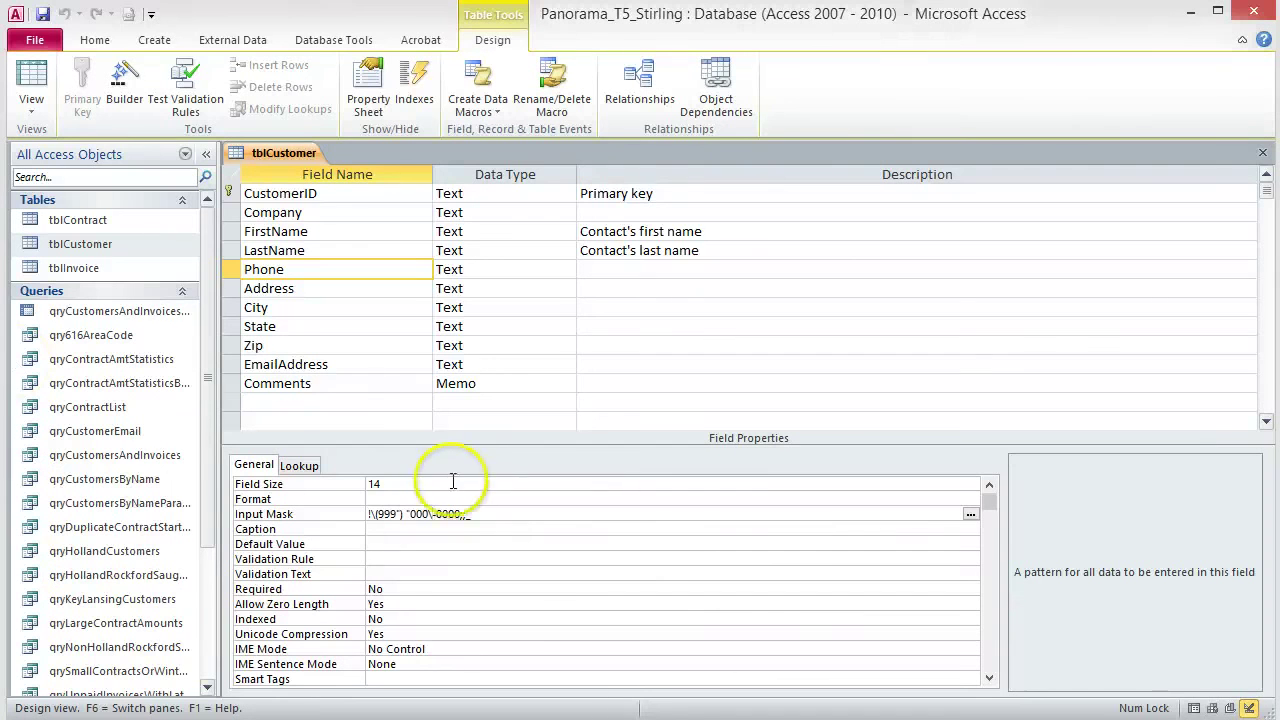
{"action": "left_click_drag", "start_coordinate": [378, 514], "coordinate": [366, 512]}
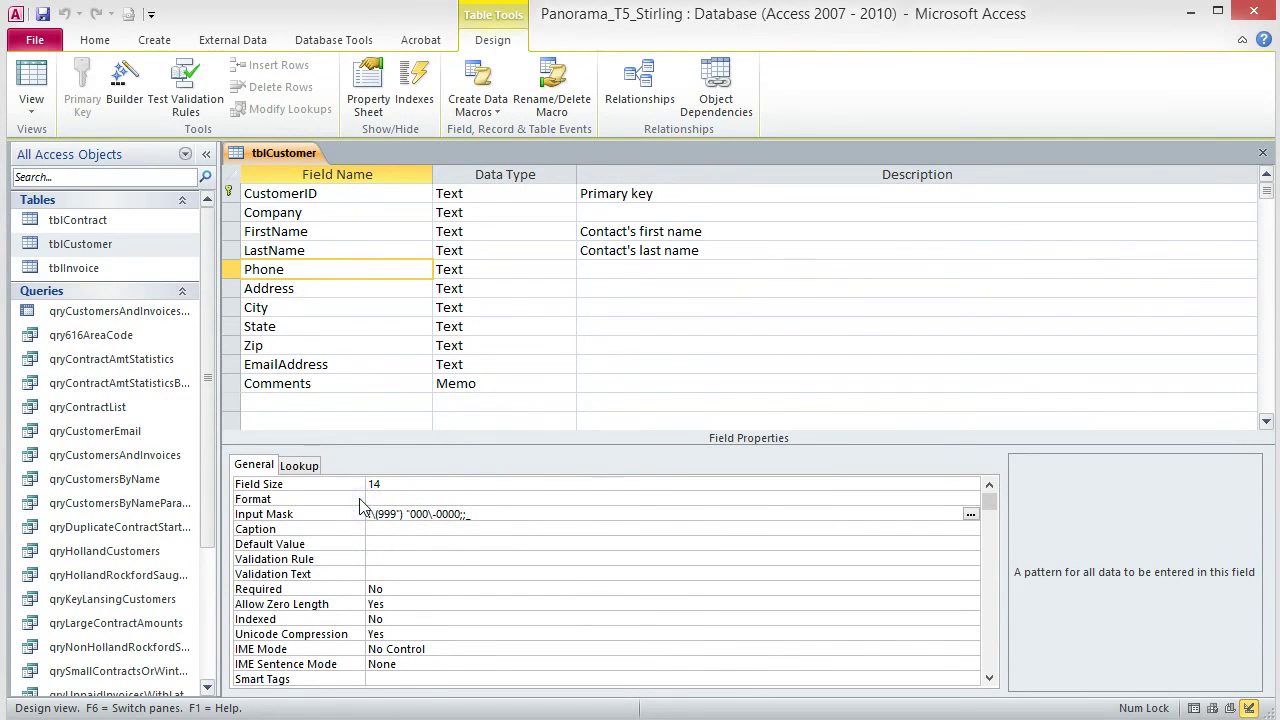
{"action": "left_click", "coordinate": [366, 513]}
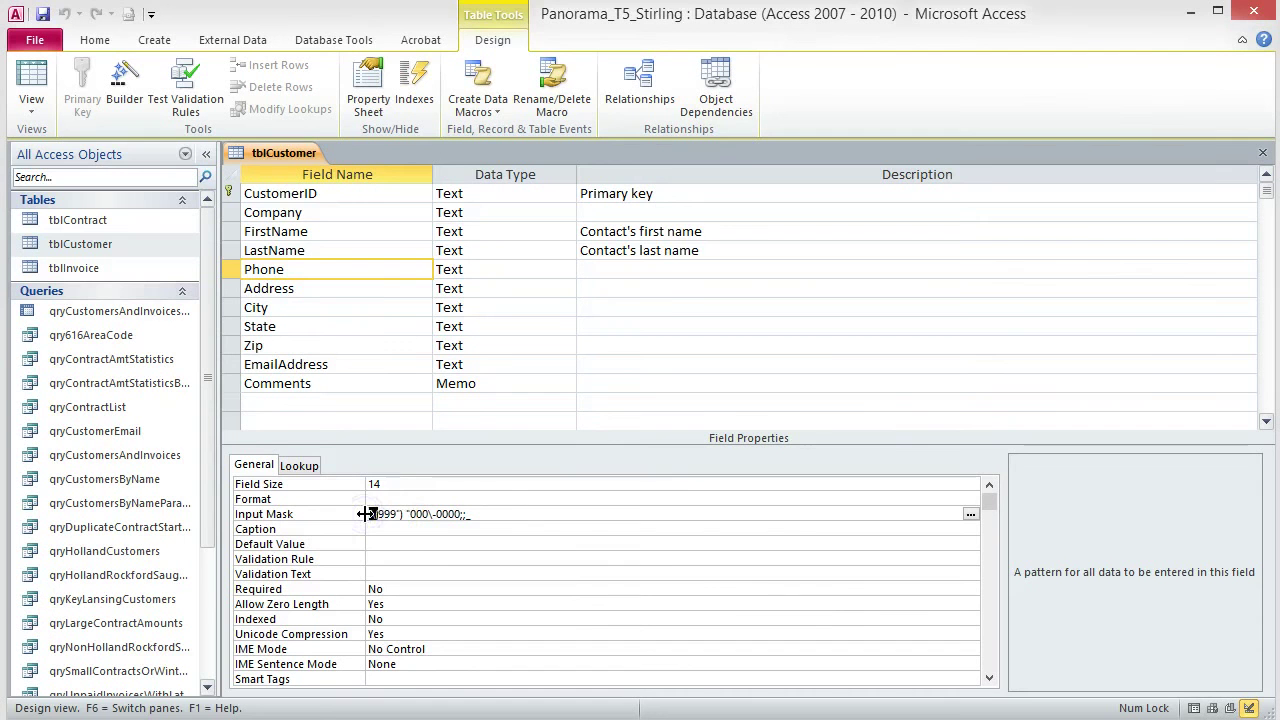
{"action": "key", "text": "Delete"}
{"action": "key", "text": "Delete"}
{"action": "key", "text": "Delete"}
- Replace the closing parenthesis, quotes and space in the Phone input mask with \-, making the mask 999\-000\-0000;;_
{"action": "left_click", "coordinate": [393, 514]}
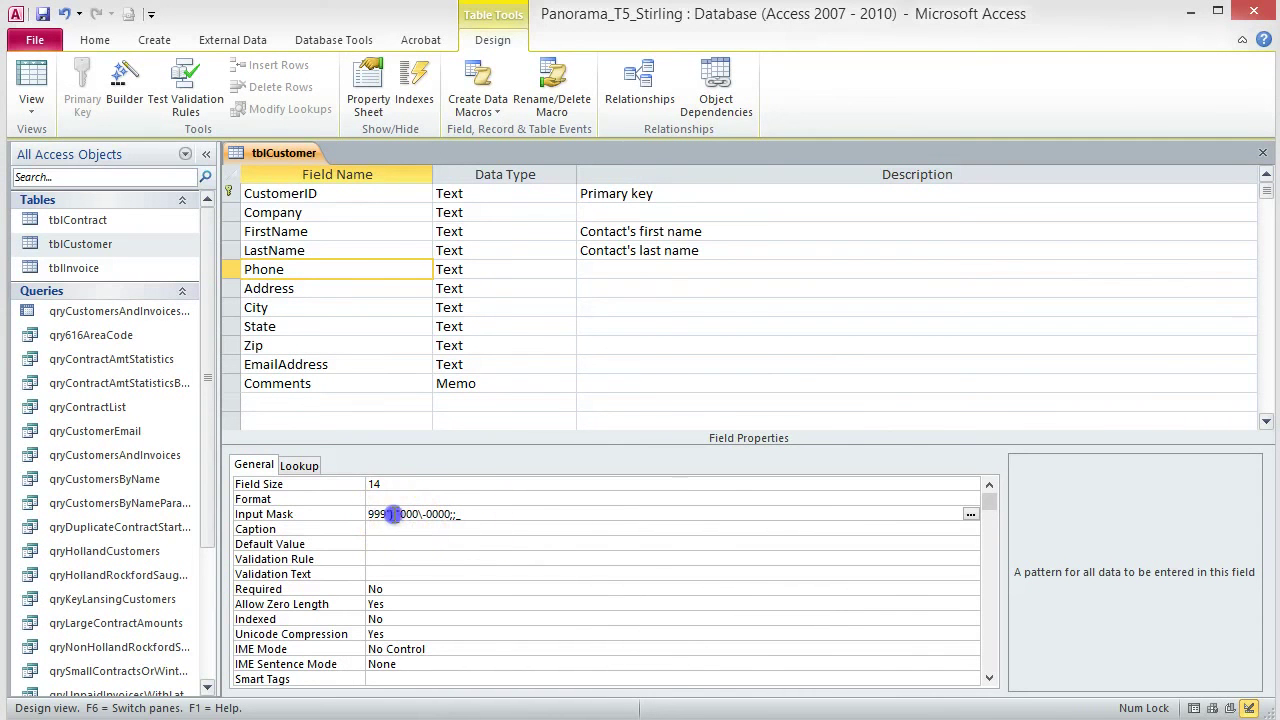
{"action": "key", "text": "shift+Left"}
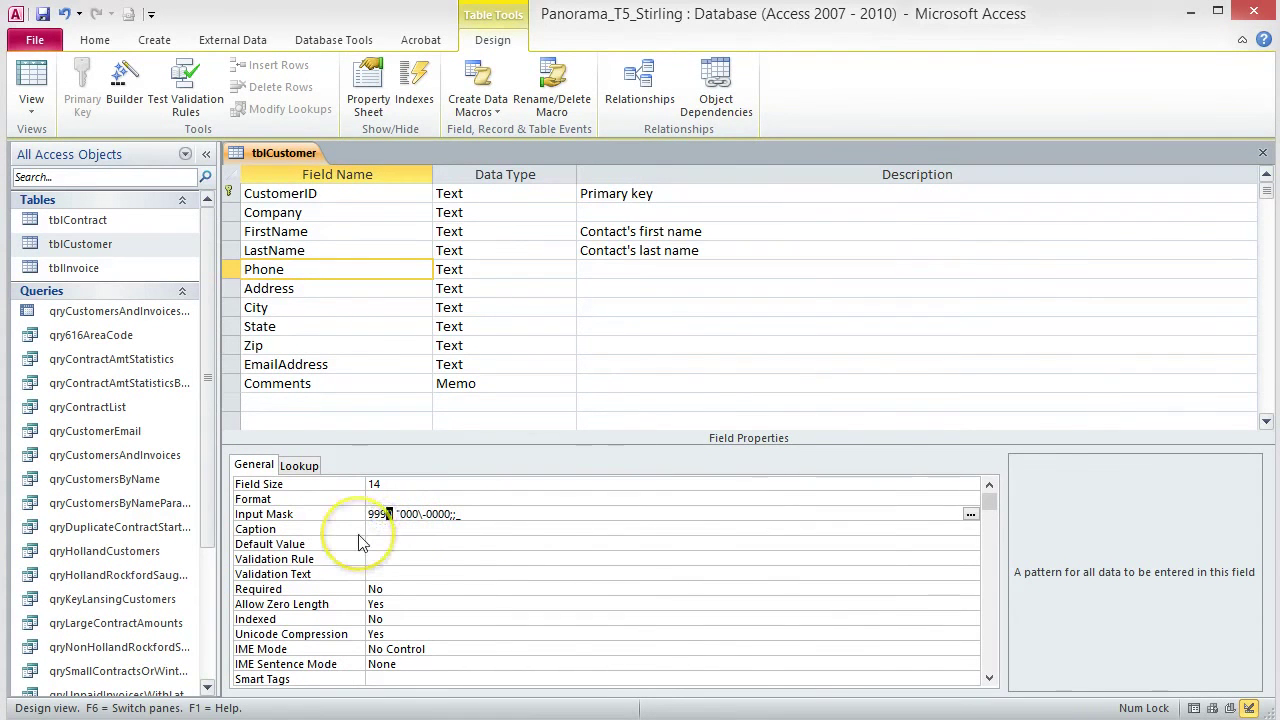
{"action": "type", "text": "-"}
{"action": "key", "text": "BackSpace"}
{"action": "key", "text": "BackSpace"}
{"action": "key", "text": "Delete"}
{"action": "key", "text": "Delete"}
{"action": "type", "text": "\\-"}
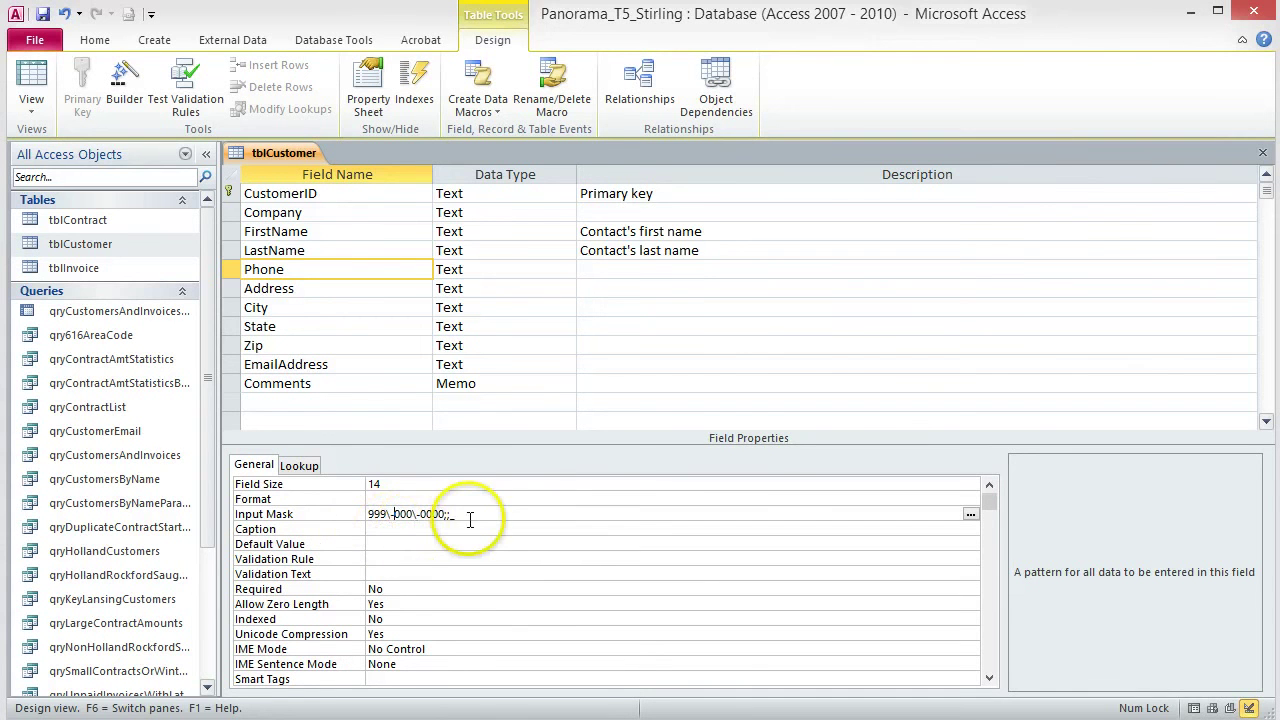
{"action": "left_click", "coordinate": [471, 516]}
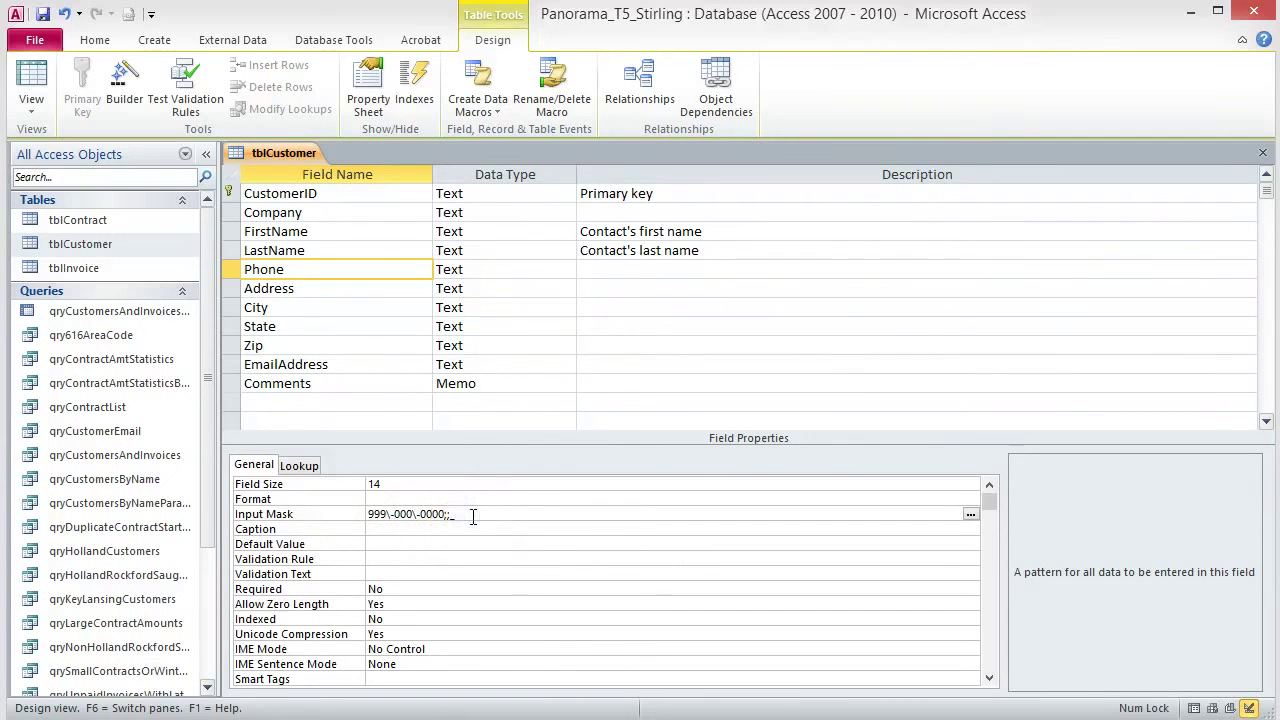
{"action": "key", "text": "Return"}
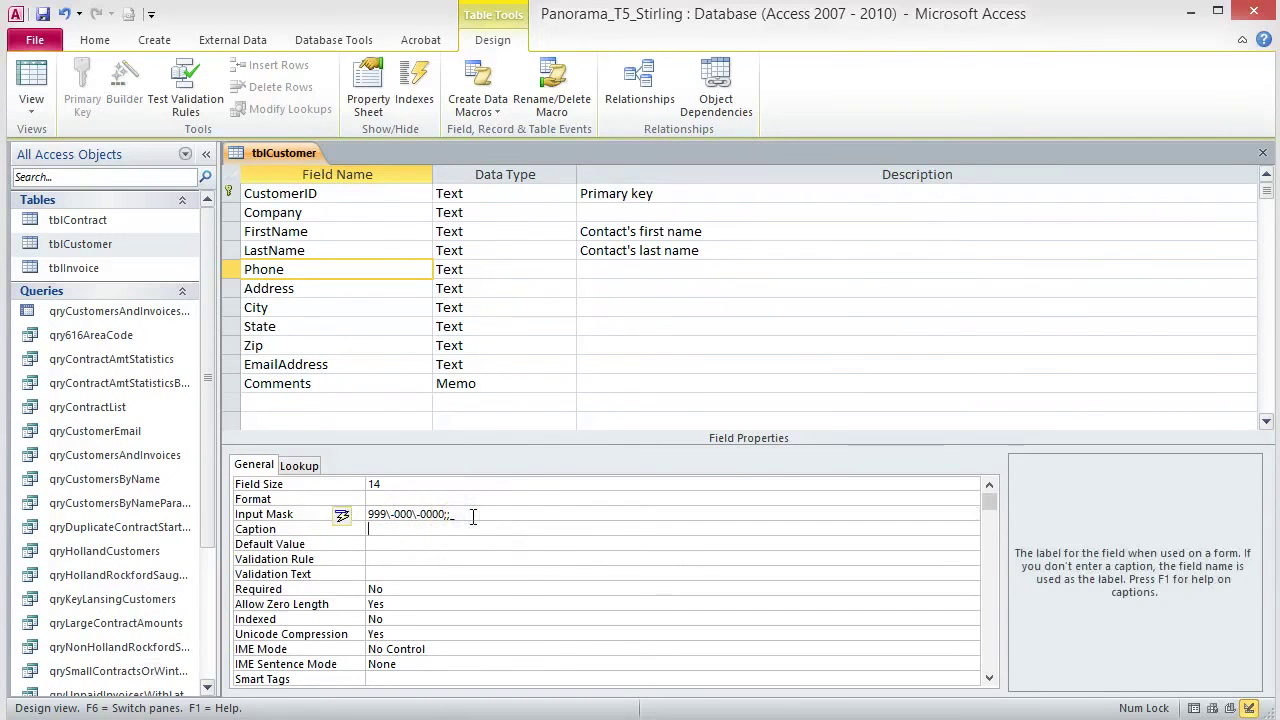
- Update the input mask everywhere Phone is used, including the forms frmCustomer and frmCustomerContracts
{"action": "left_click", "coordinate": [358, 518]}
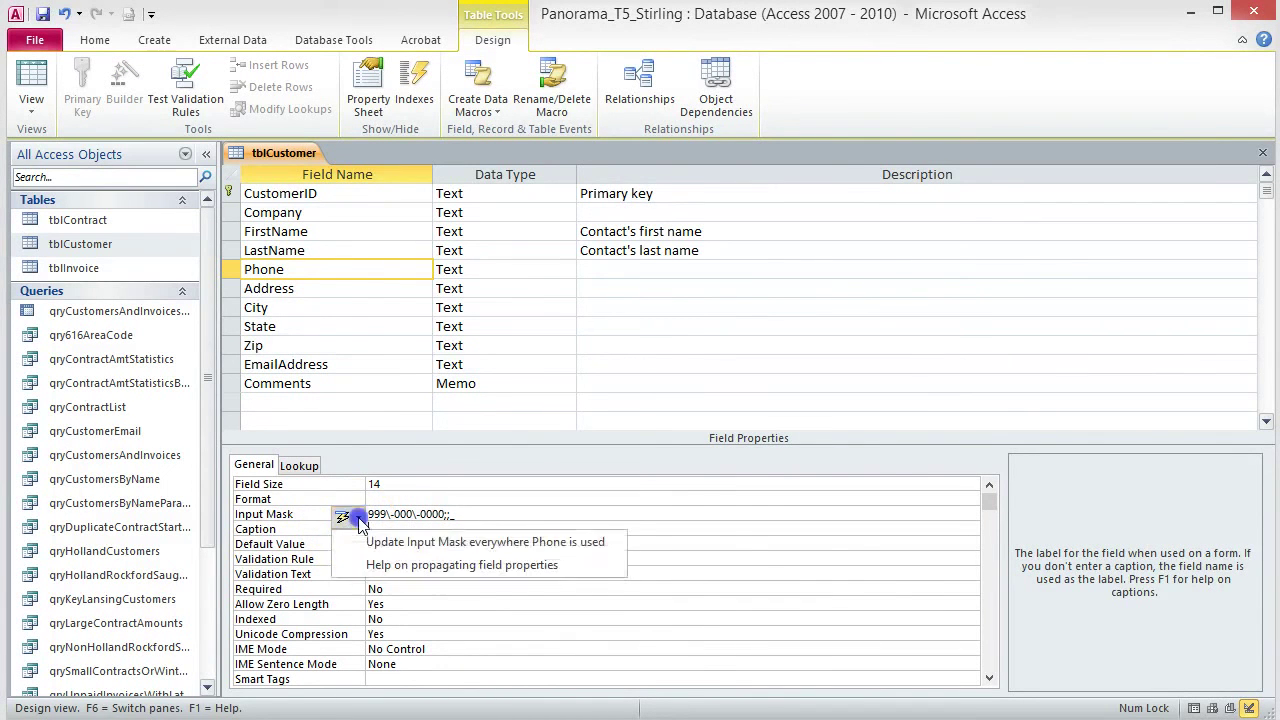
{"action": "left_click", "coordinate": [478, 544]}
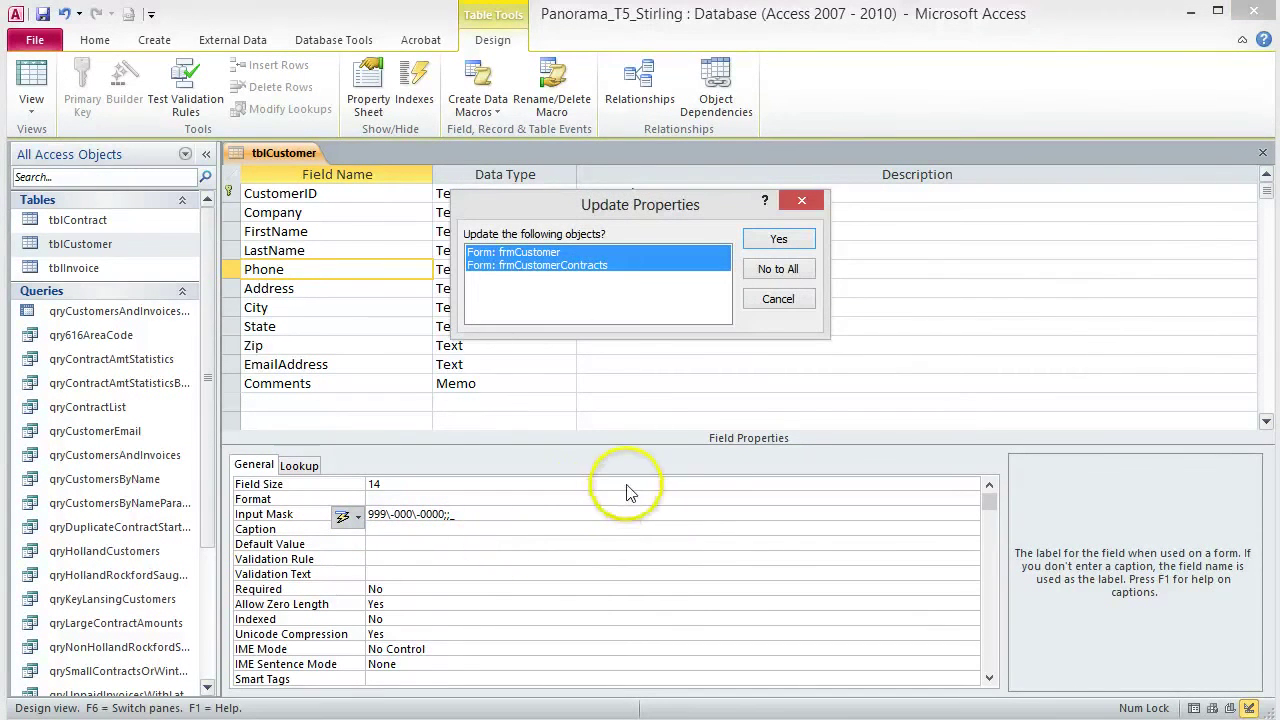
{"action": "left_click", "coordinate": [790, 240]}
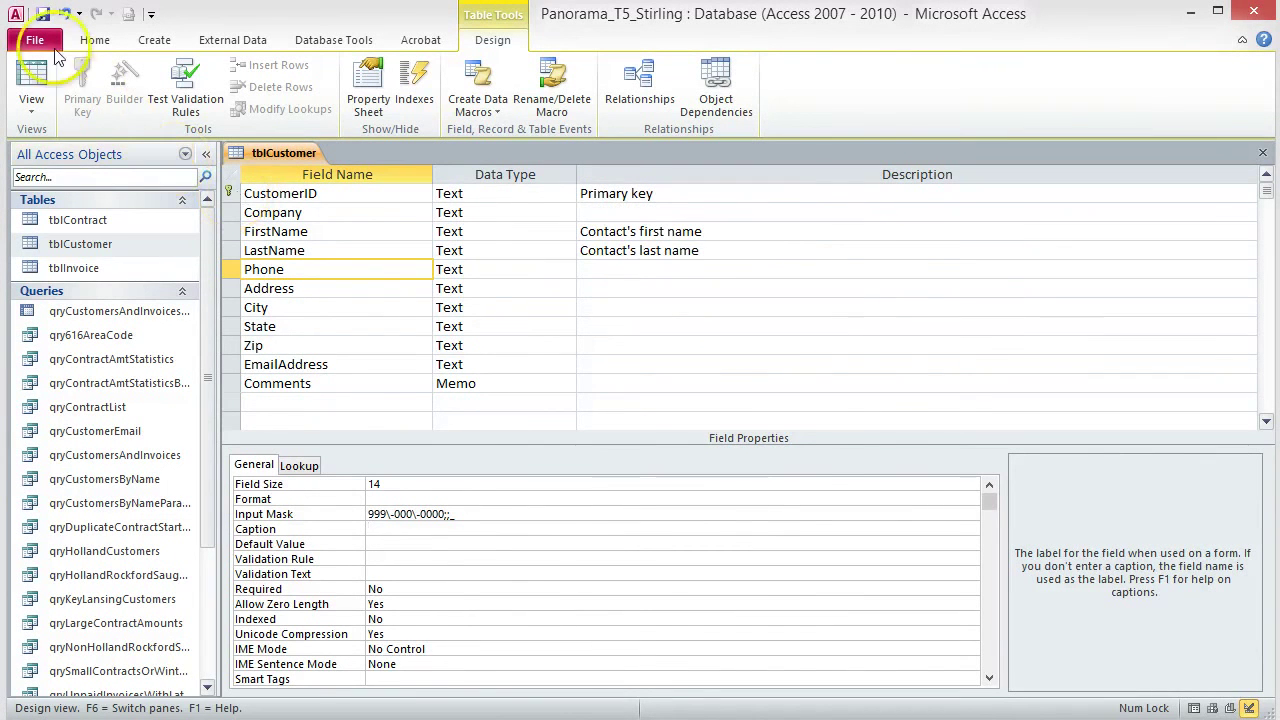
- Save tblCustomer, switch to Datasheet view, and widen the Phone column slightly
{"action": "left_click", "coordinate": [40, 15]}
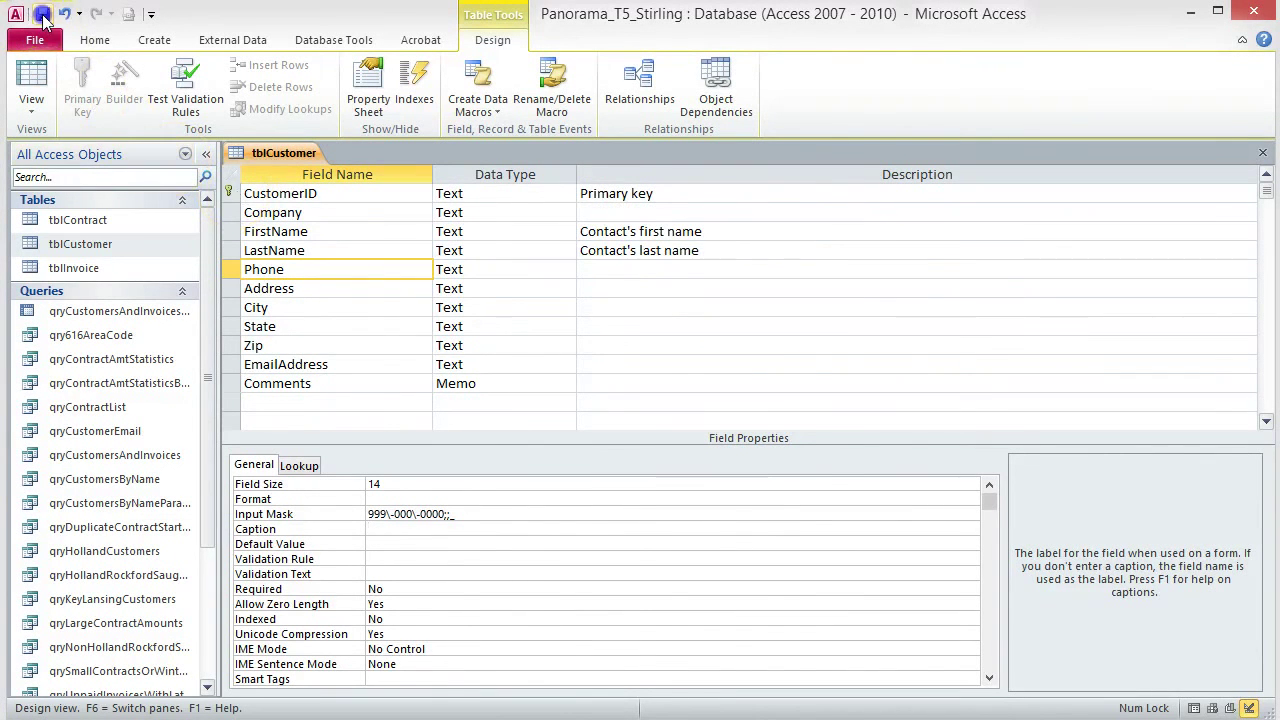
{"action": "left_click", "coordinate": [33, 85]}
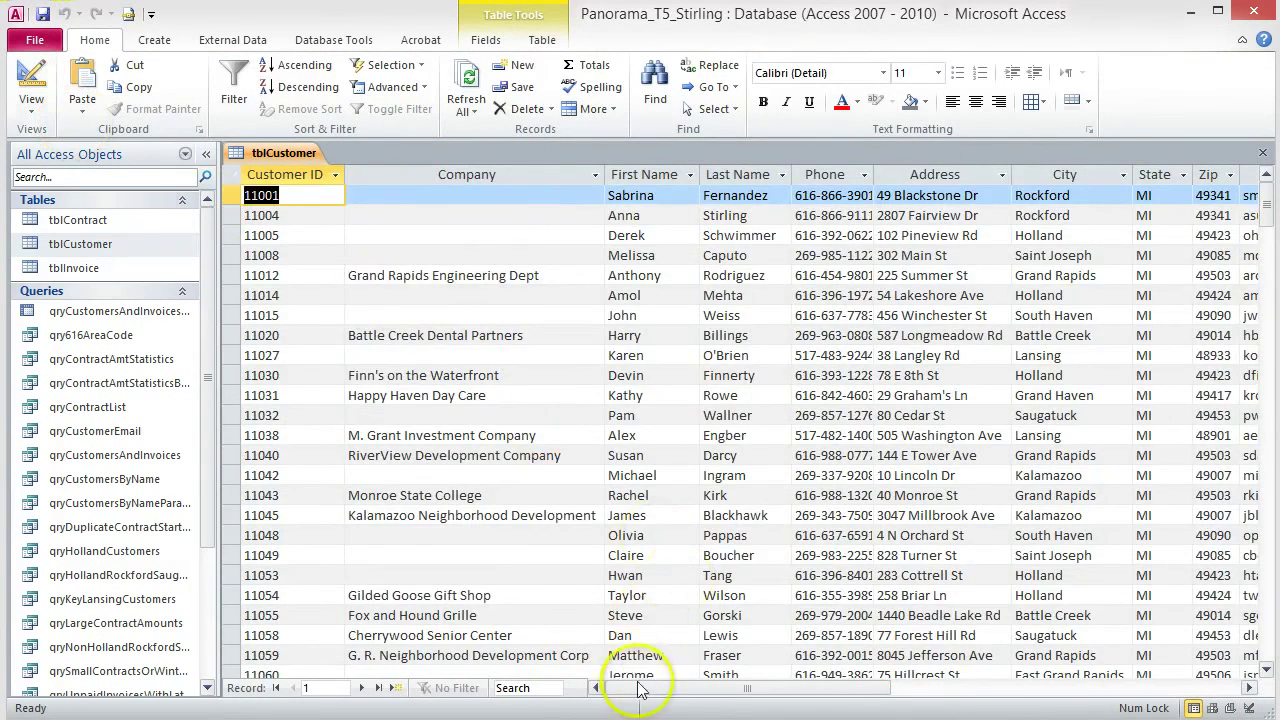
{"action": "left_click_drag", "start_coordinate": [632, 694], "coordinate": [700, 688]}
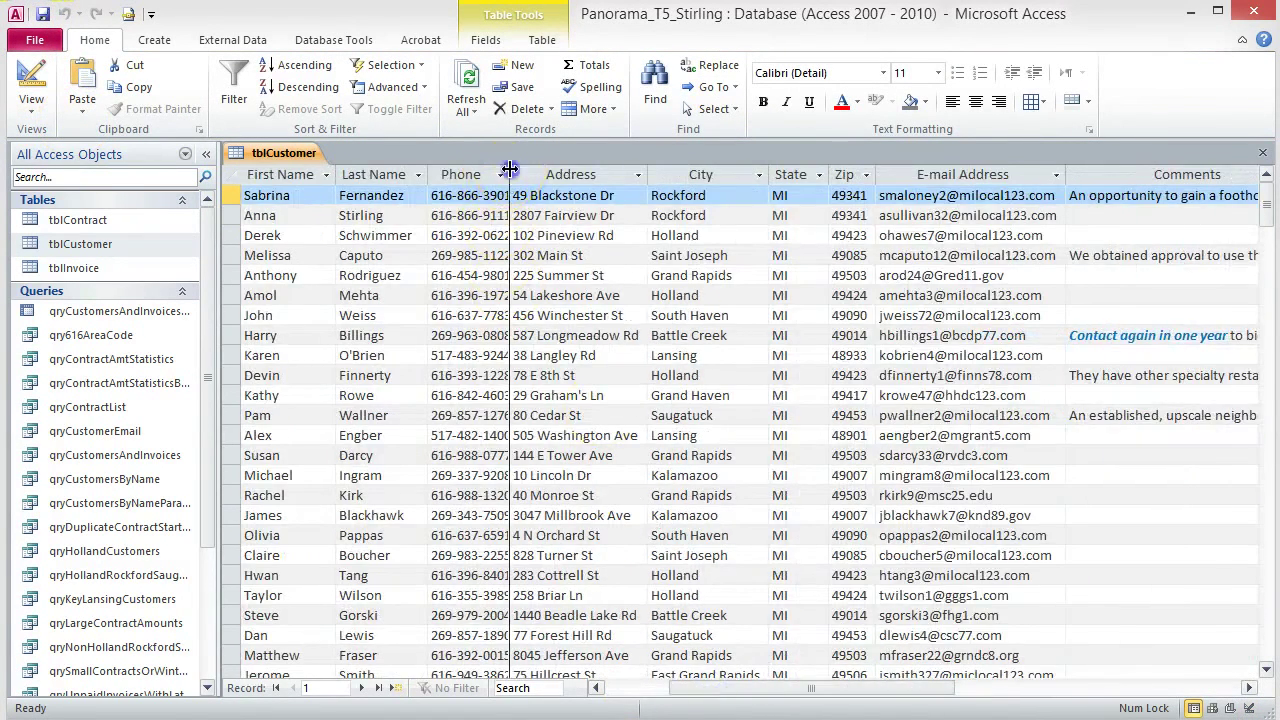
{"action": "left_click_drag", "start_coordinate": [509, 170], "coordinate": [519, 170]}
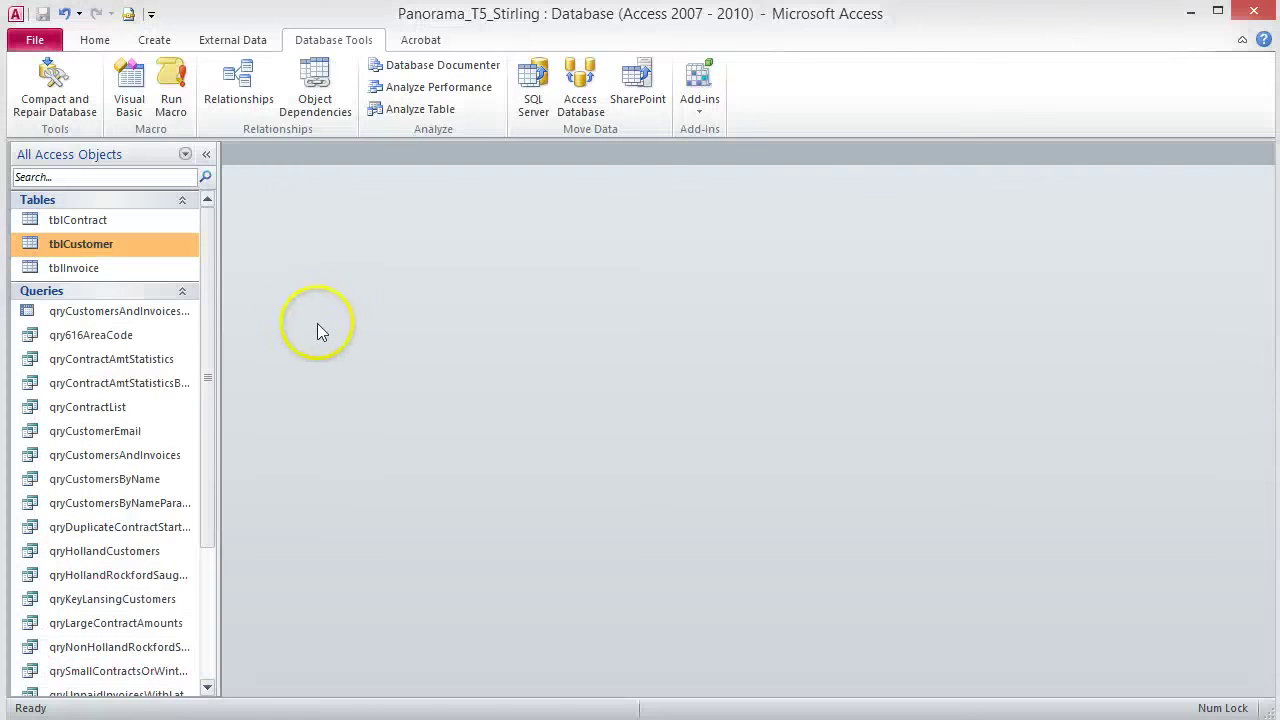
- Open tblInvoice in Design view and set the InvoiceAmt field's validation rule to >10
{"action": "right_click", "coordinate": [84, 270]}
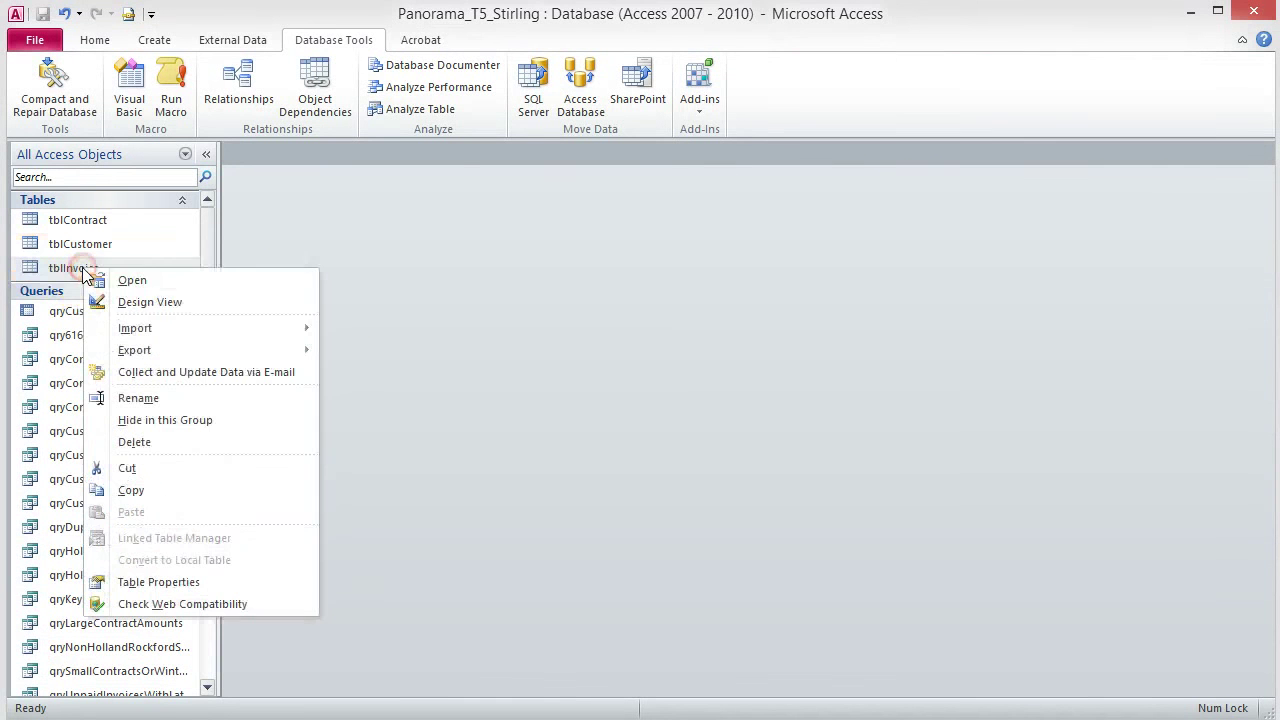
{"action": "left_click", "coordinate": [155, 303]}
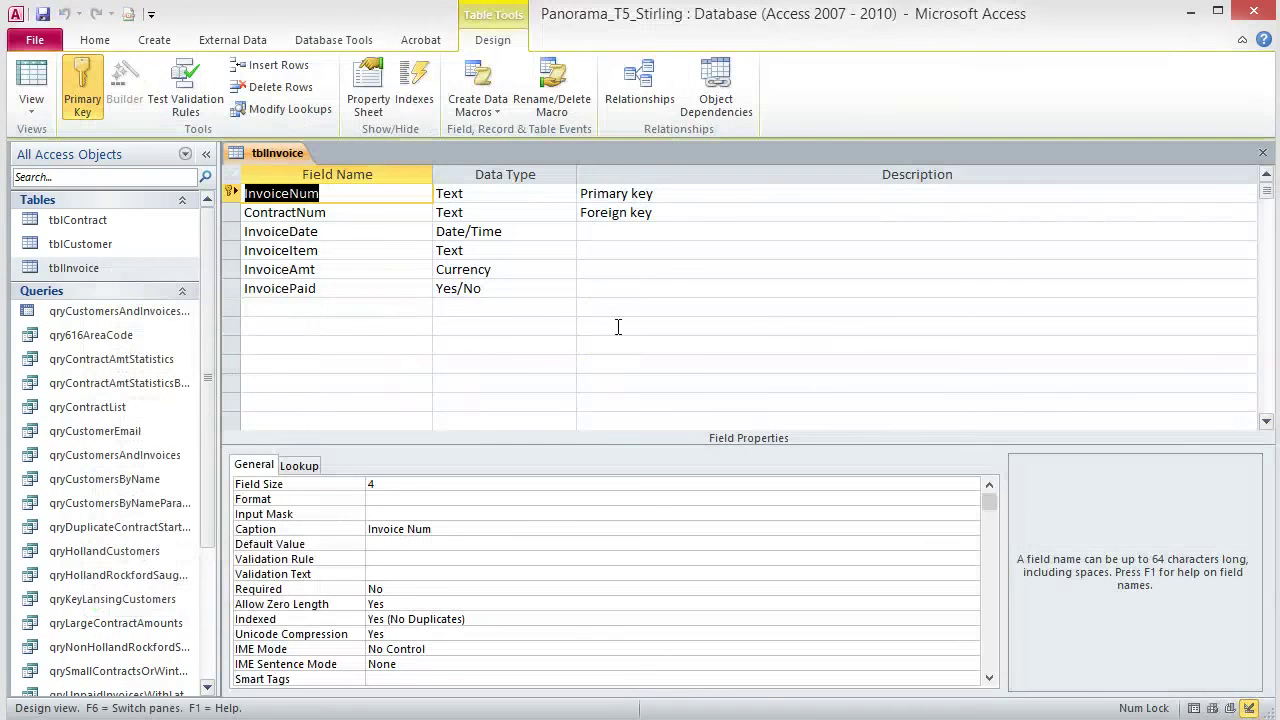
{"action": "left_click", "coordinate": [401, 274]}
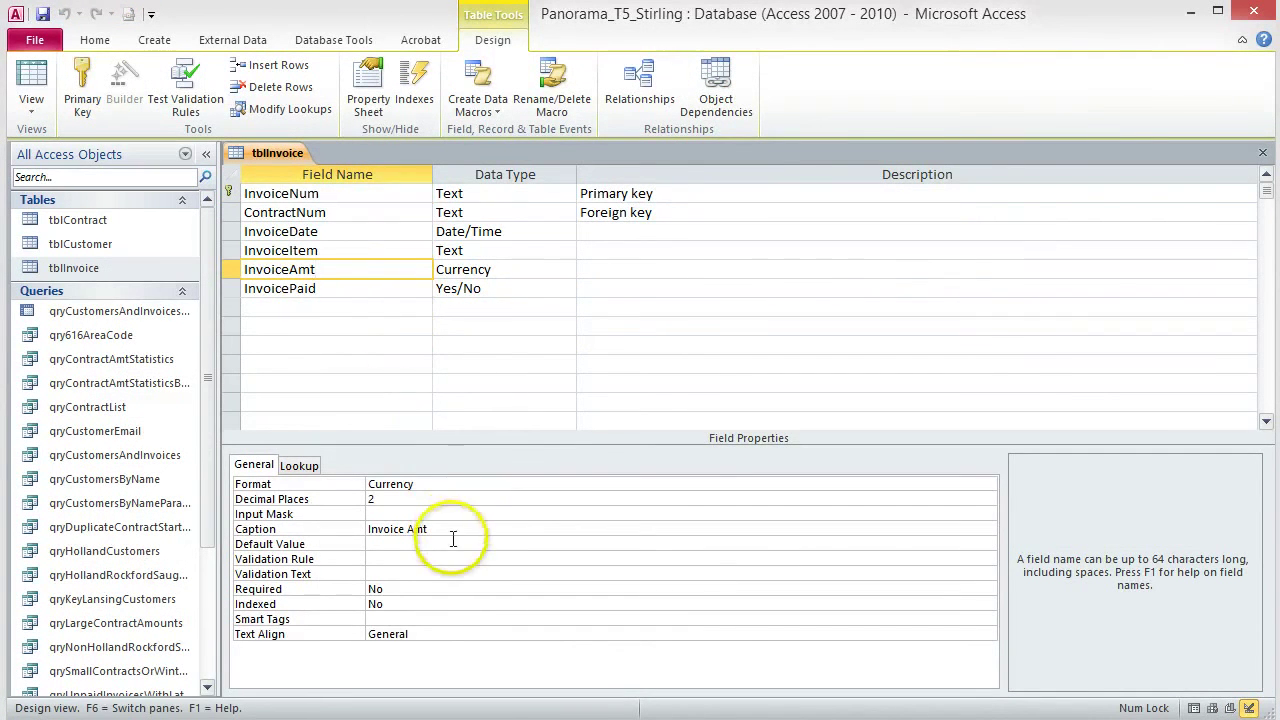
{"action": "left_click", "coordinate": [388, 558]}
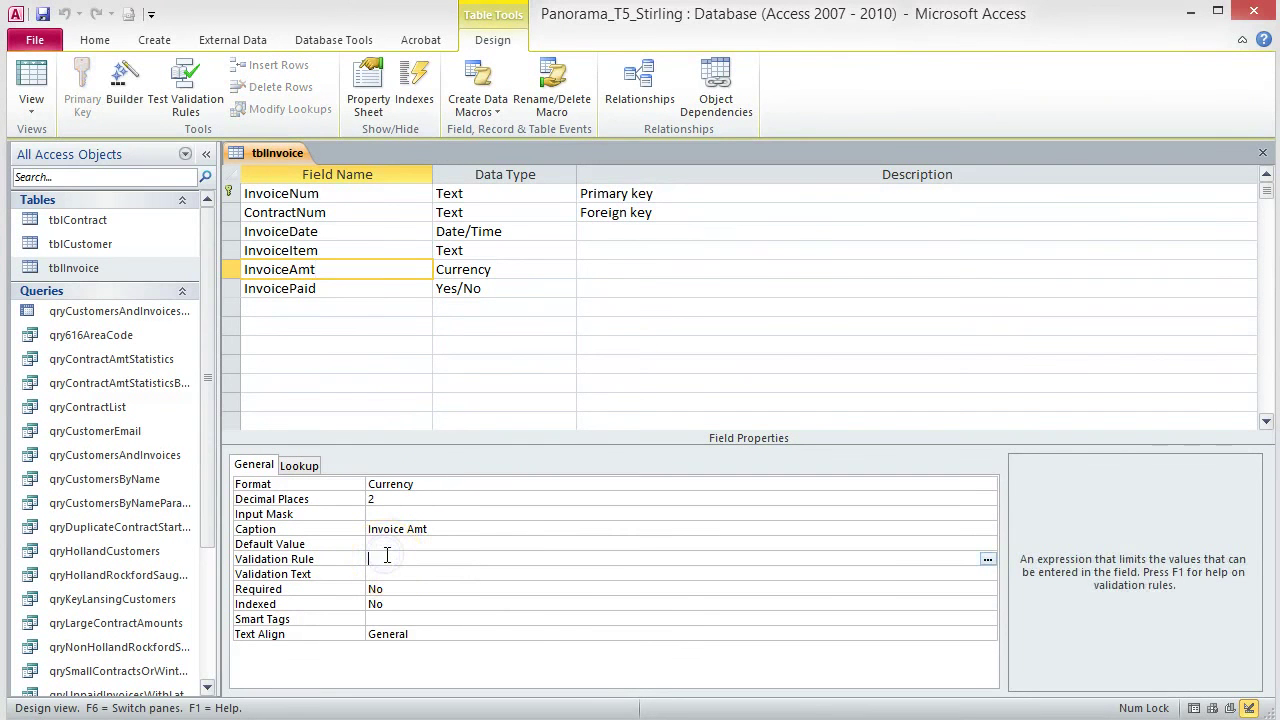
{"action": "type", "text": ">10"}
{"action": "key", "text": "Return"}
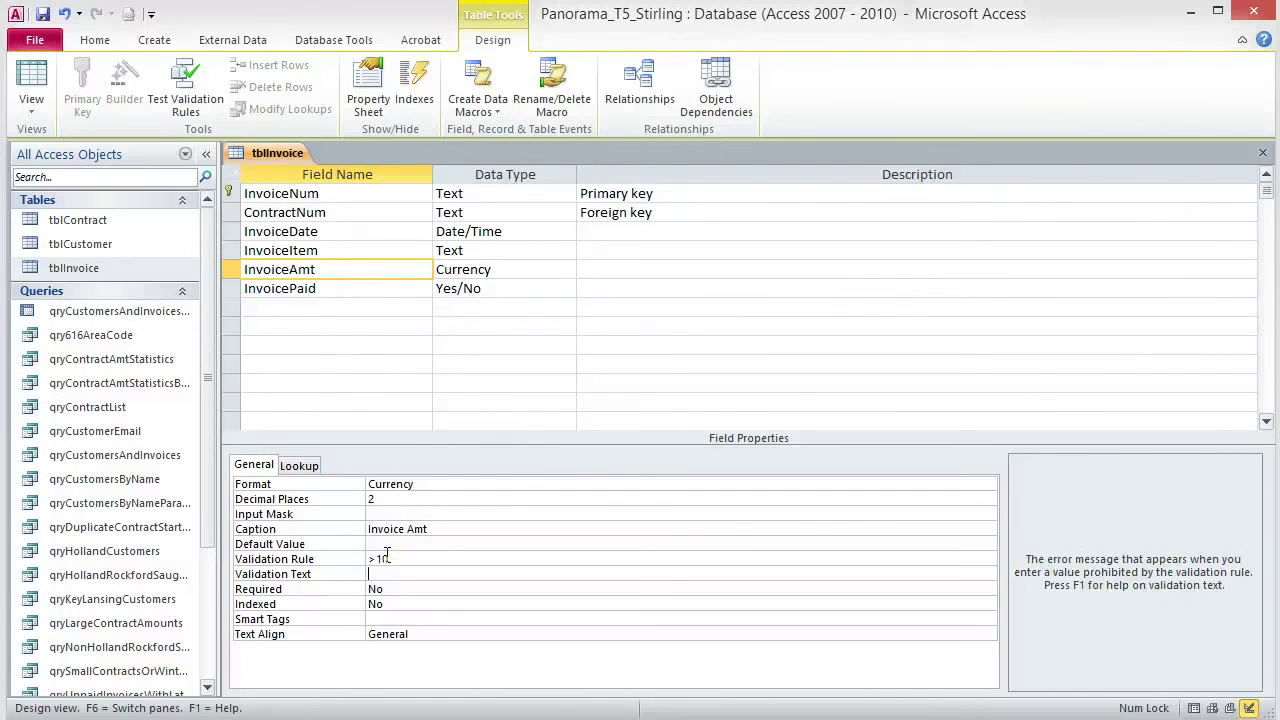
- Set the InvoiceAmt field's validation text to "Invoice amounts must be greater than 10"
{"action": "type", "text": "Invoice amounts m"}
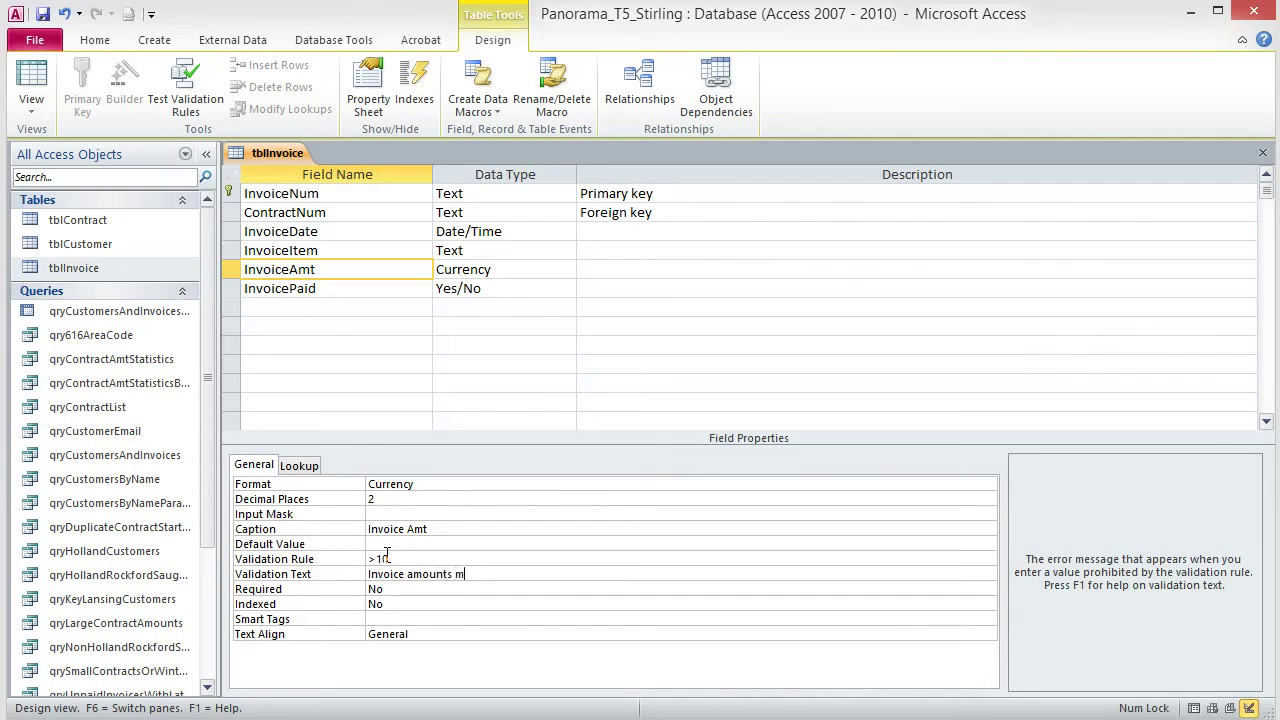
{"action": "type", "text": "ust be greater than "}
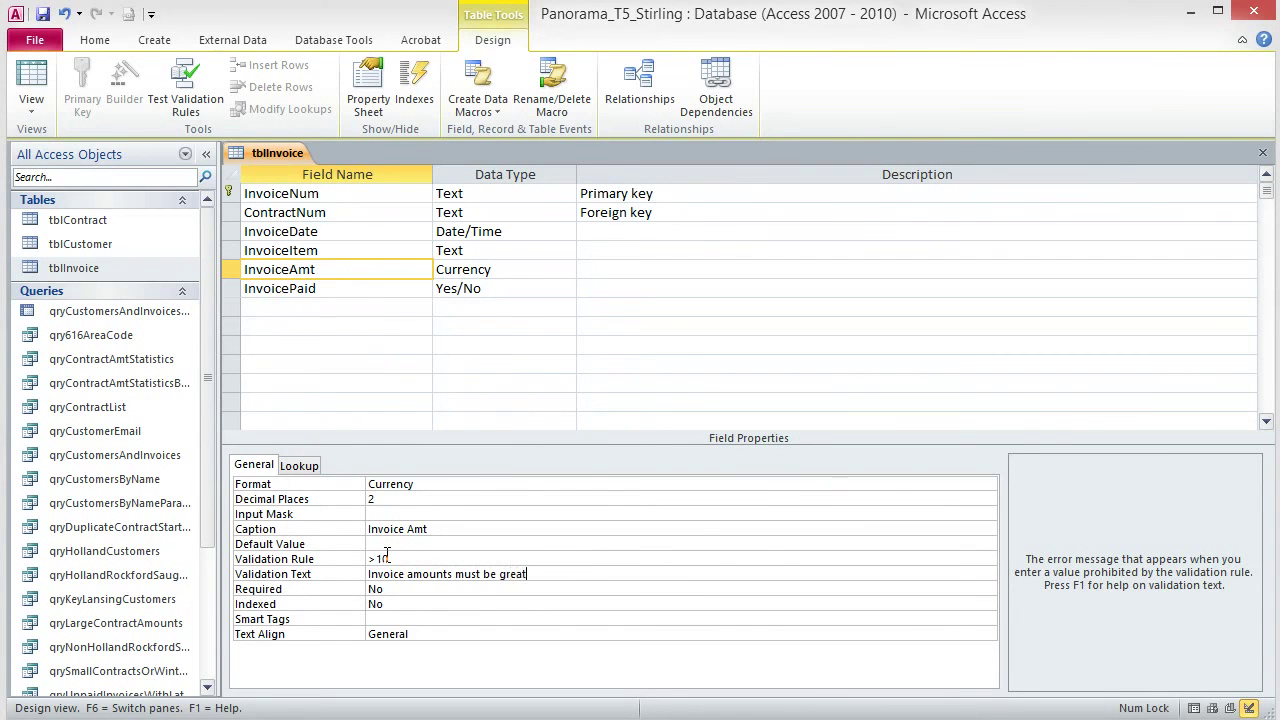
{"action": "type", "text": "10"}
- Save the tblInvoice design changes and switch the table to Datasheet view
{"action": "left_click", "coordinate": [43, 14]}
{"action": "left_click", "coordinate": [424, 373]}
{"action": "left_click", "coordinate": [31, 88]}
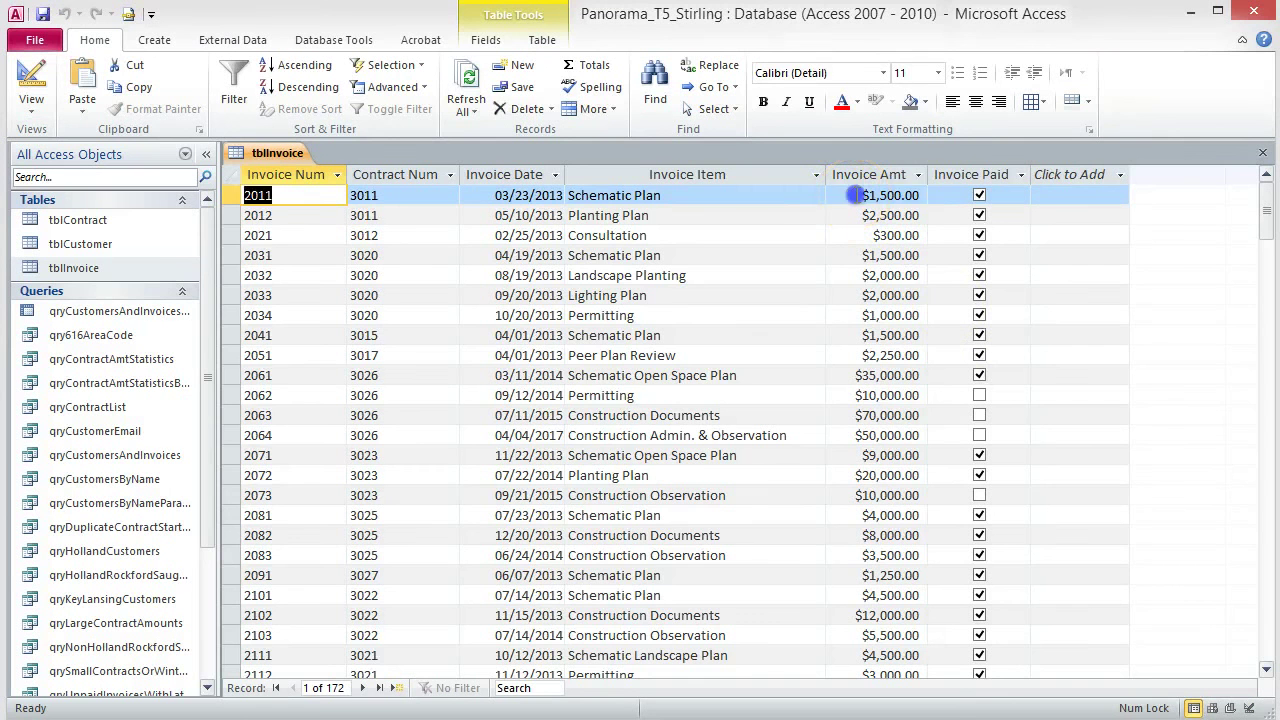
- Try to set the Invoice Amt of the first invoice record to 5 to test the validation rule
{"action": "left_click_drag", "start_coordinate": [853, 195], "coordinate": [928, 196]}
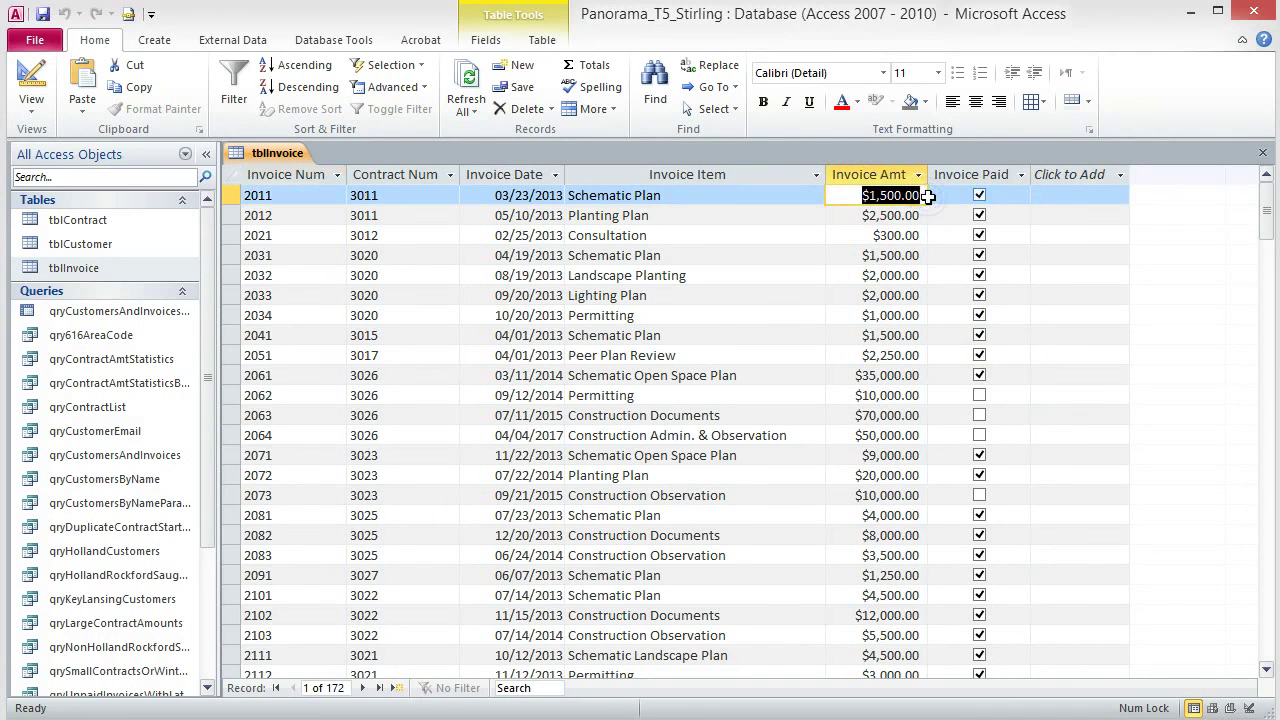
{"action": "type", "text": "5"}
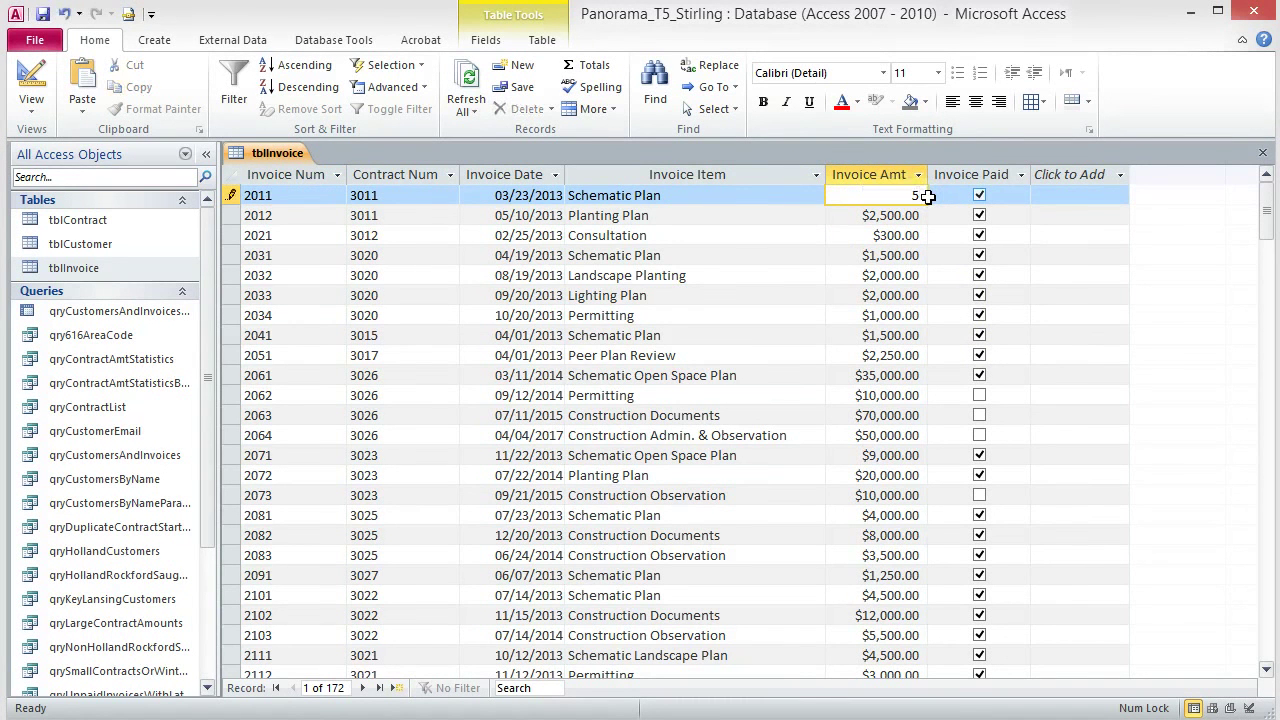
{"action": "key", "text": "Tab"}
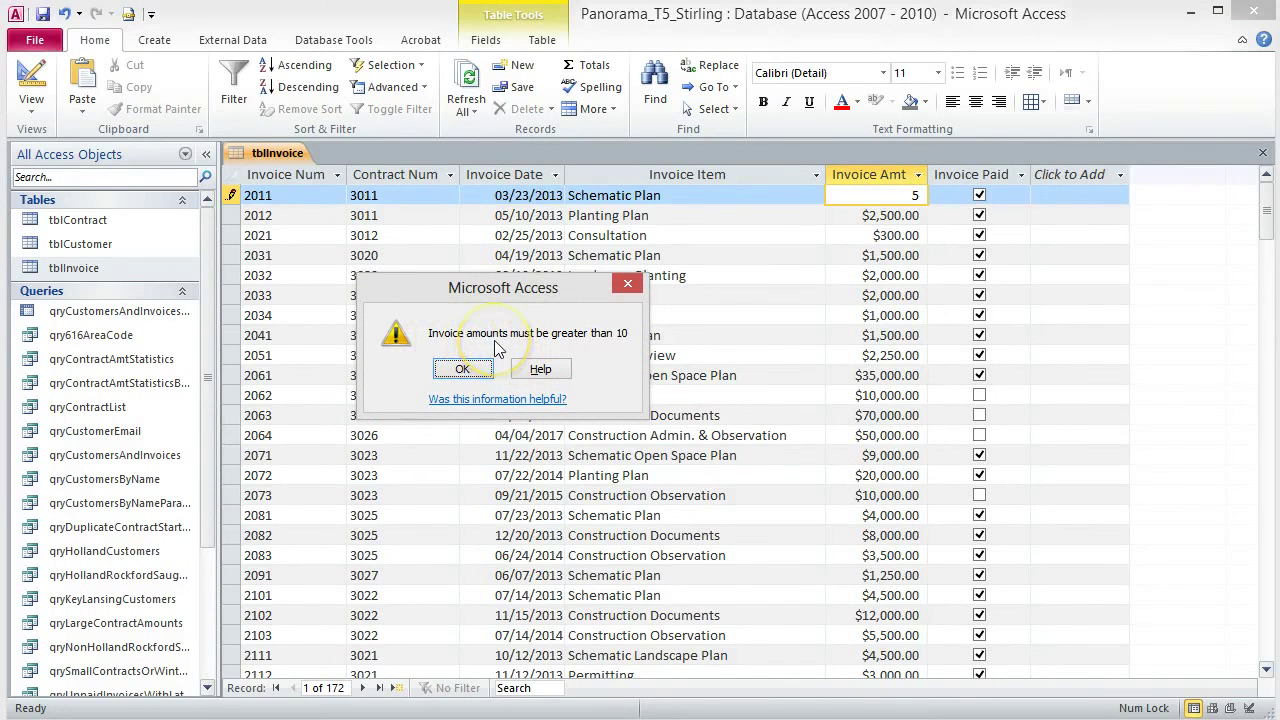
{"action": "left_click", "coordinate": [462, 369]}
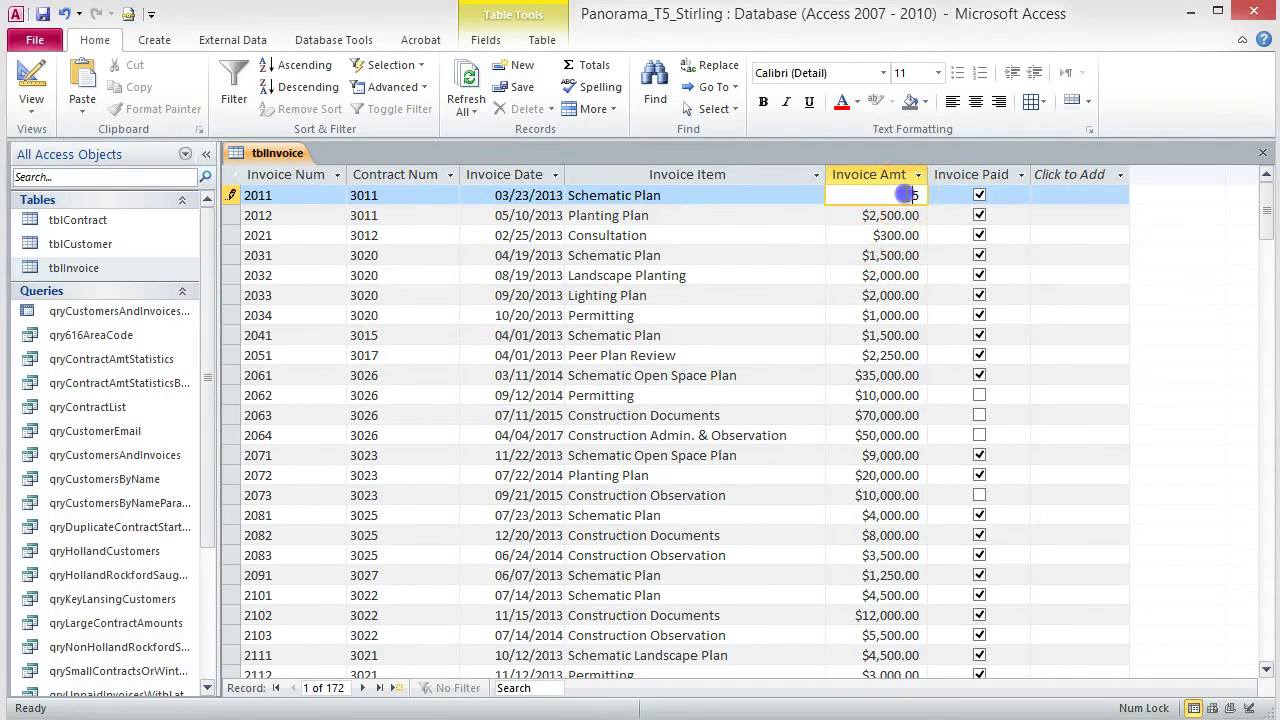
- Set the Invoice Amt of the first invoice record to 1500
{"action": "double_click", "coordinate": [915, 195]}
{"action": "type", "text": "1500"}
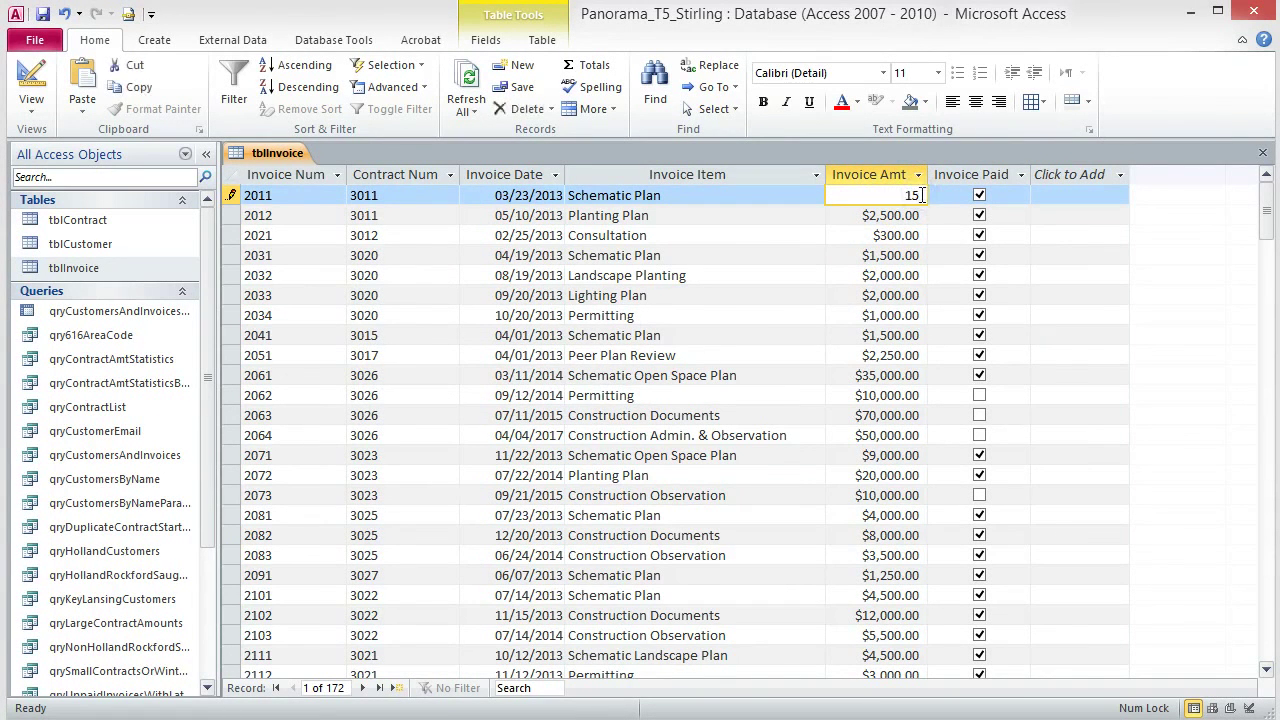
{"action": "key", "text": "Tab"}
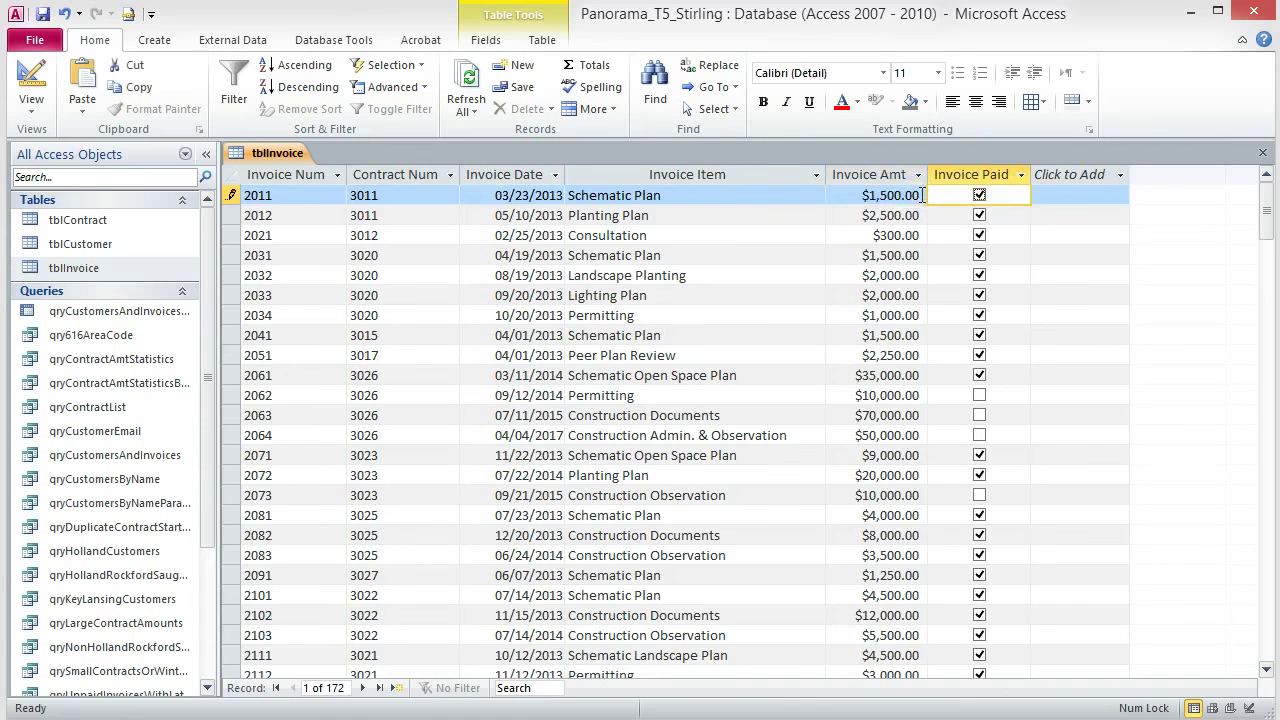